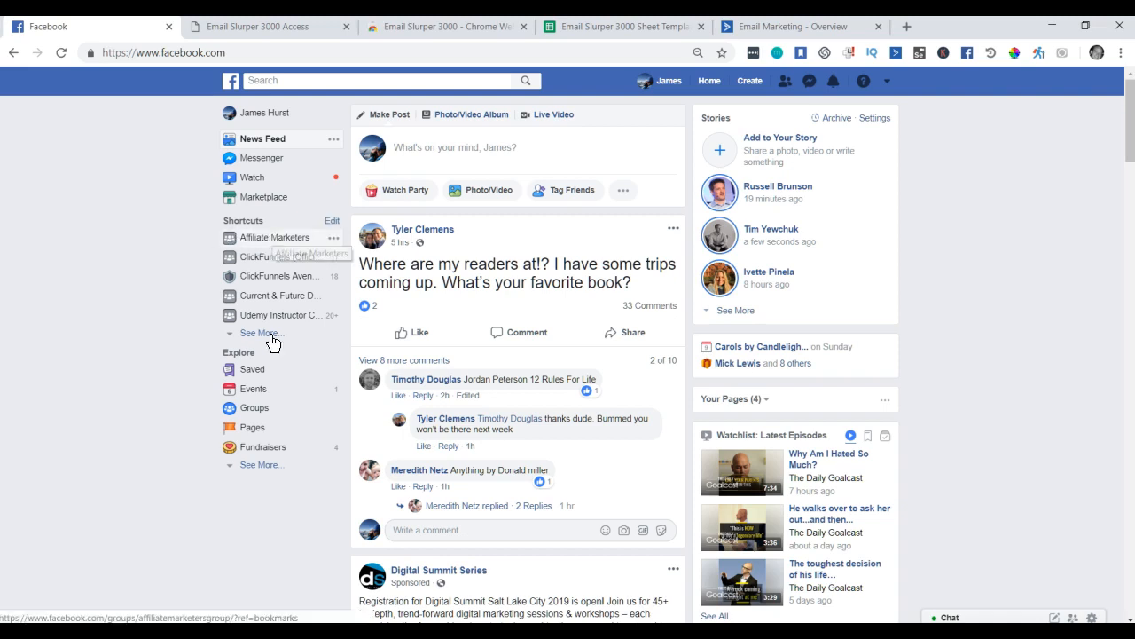
Browse Groups, then open the Affiliate Marketers group from the News Feed shortcut.
left_click(253, 410)
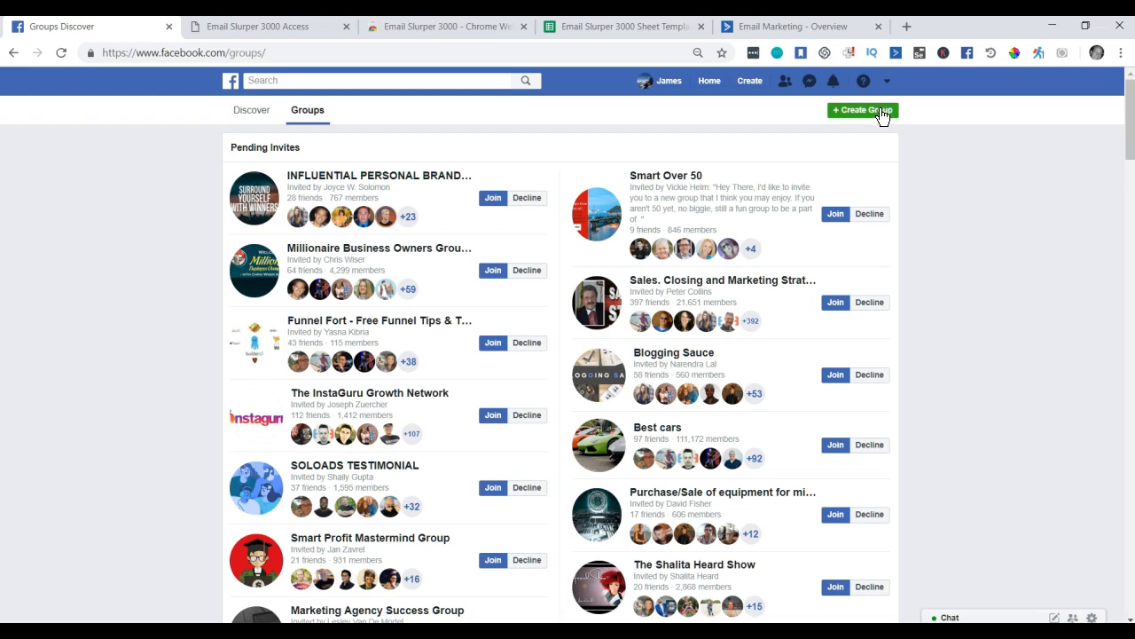
left_click(869, 115)
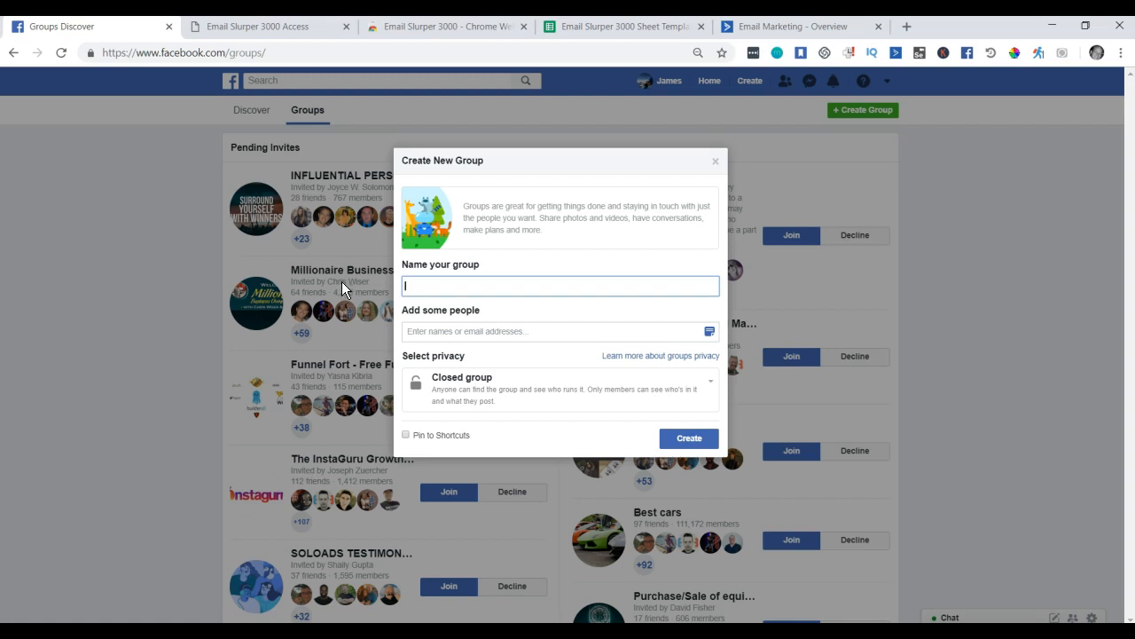
left_click(716, 162)
left_click(230, 85)
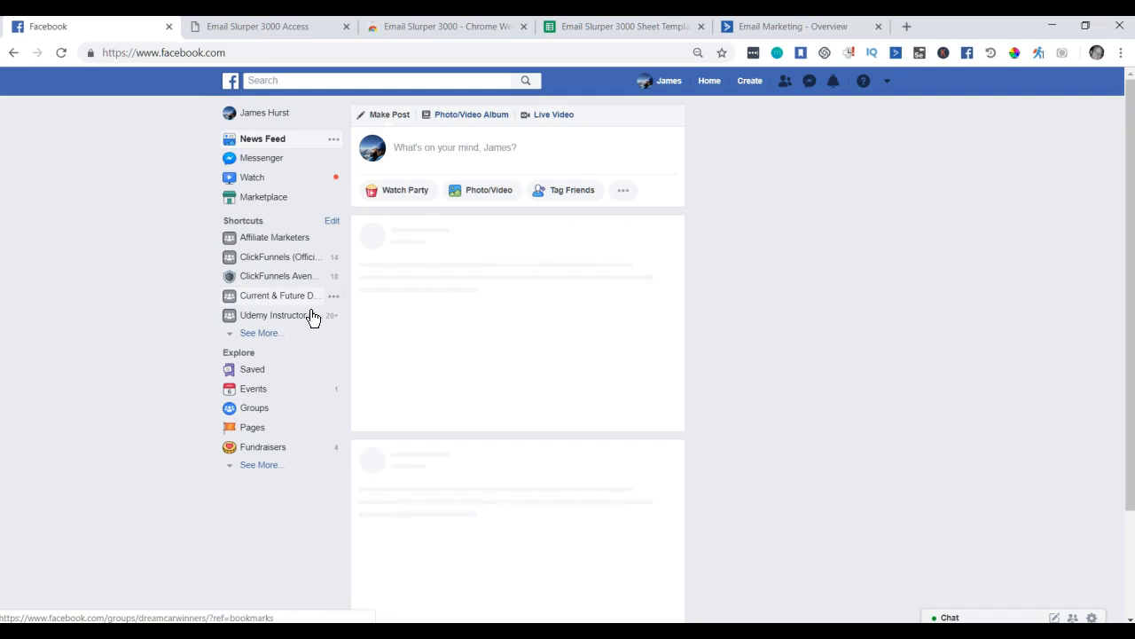
left_click(260, 239)
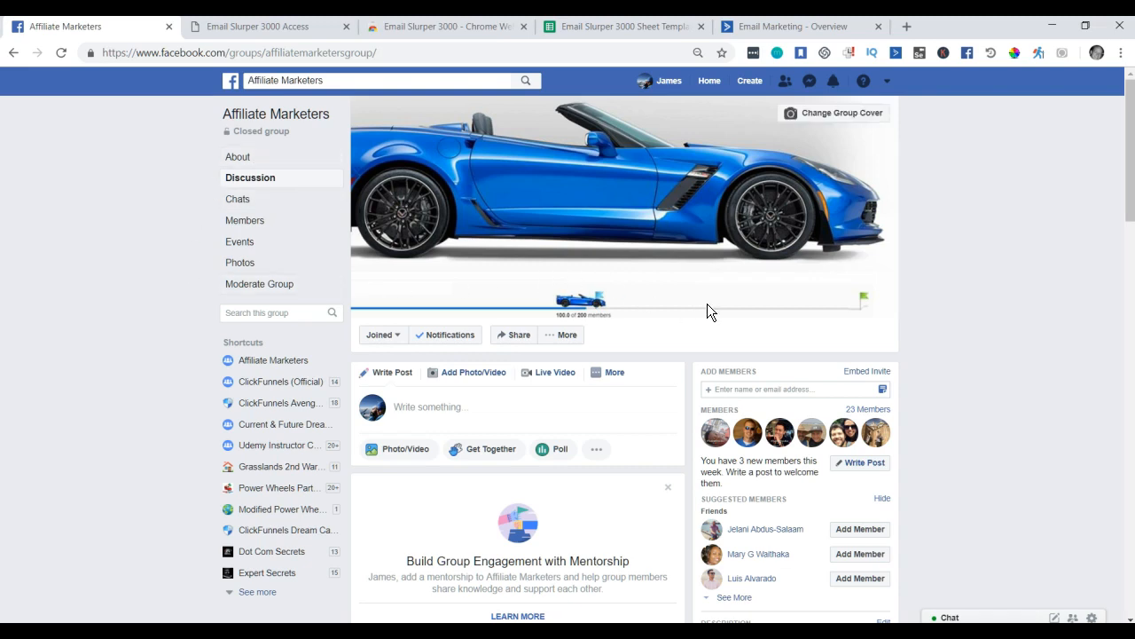
Open Edit Group Settings for Affiliate Marketers and choose Ask Questions under Membership Requests.
left_click(571, 343)
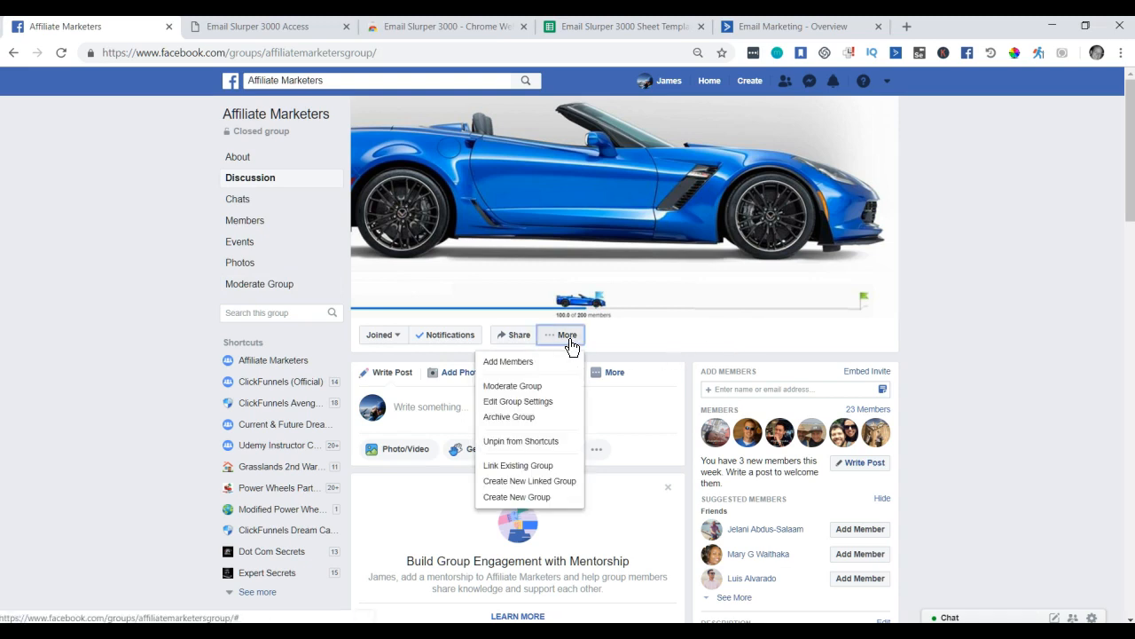
left_click(539, 406)
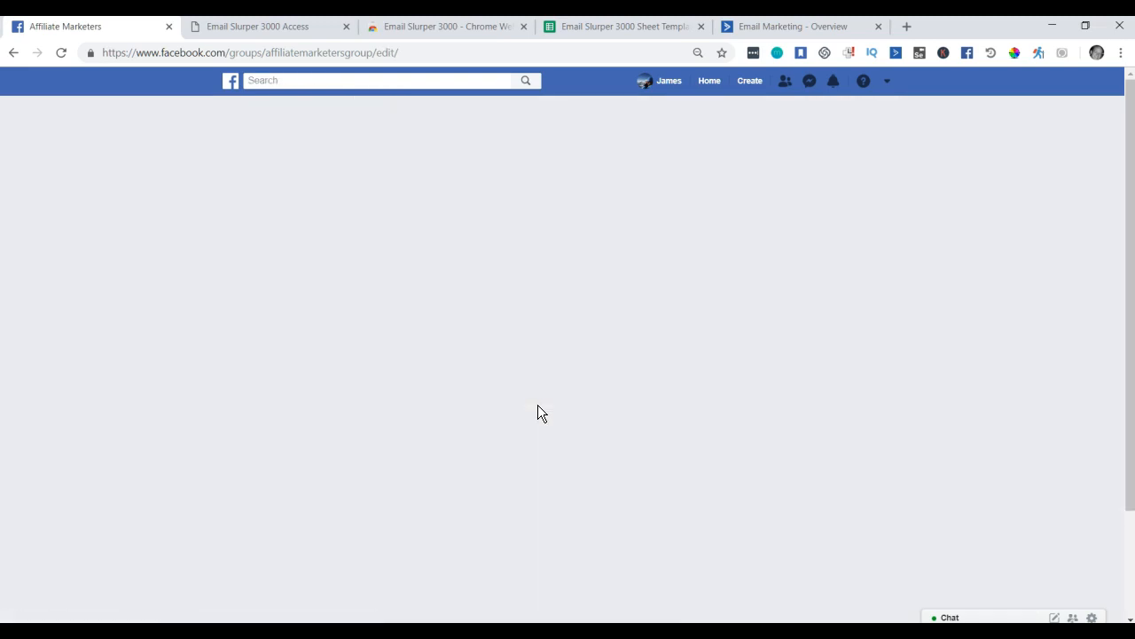
scroll(615, 374, "down", 6)
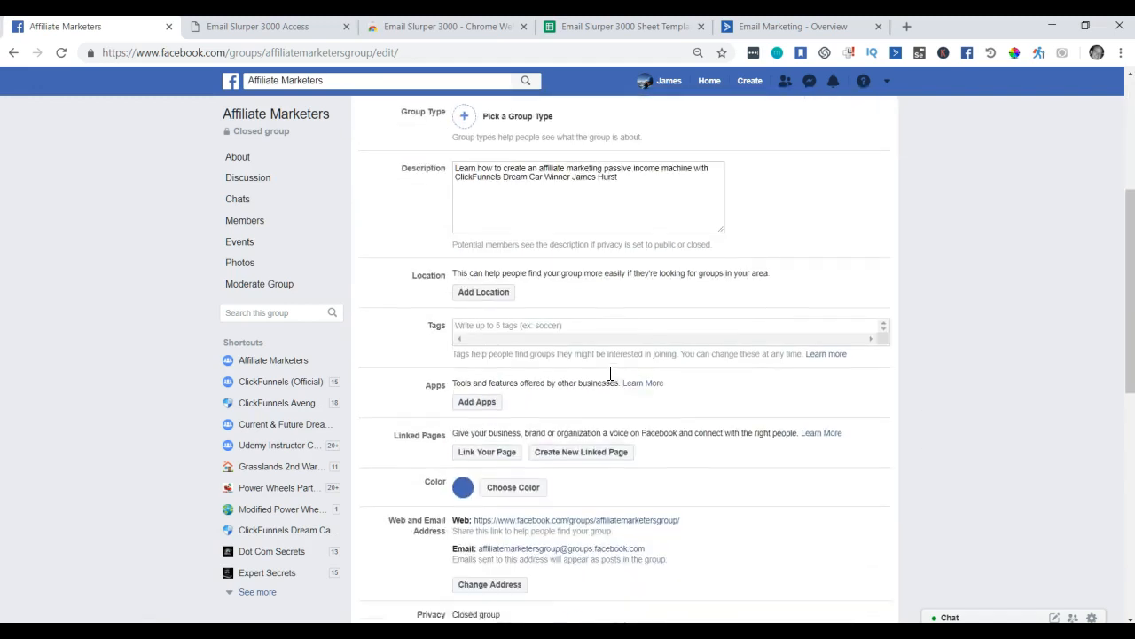
scroll(586, 358, "down", 4)
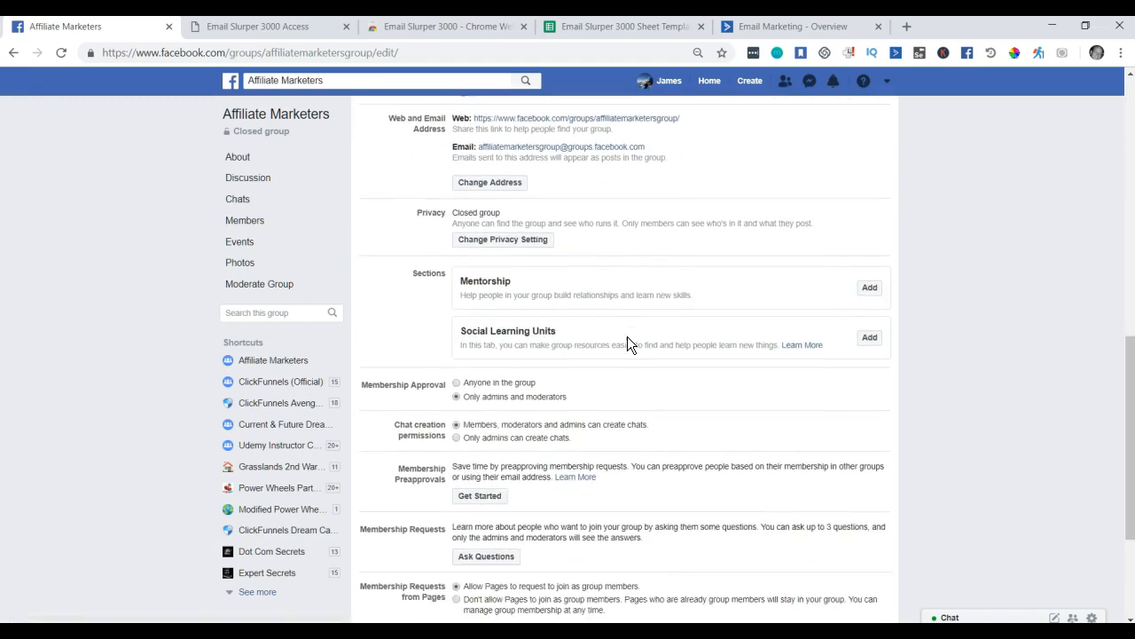
left_click(491, 372)
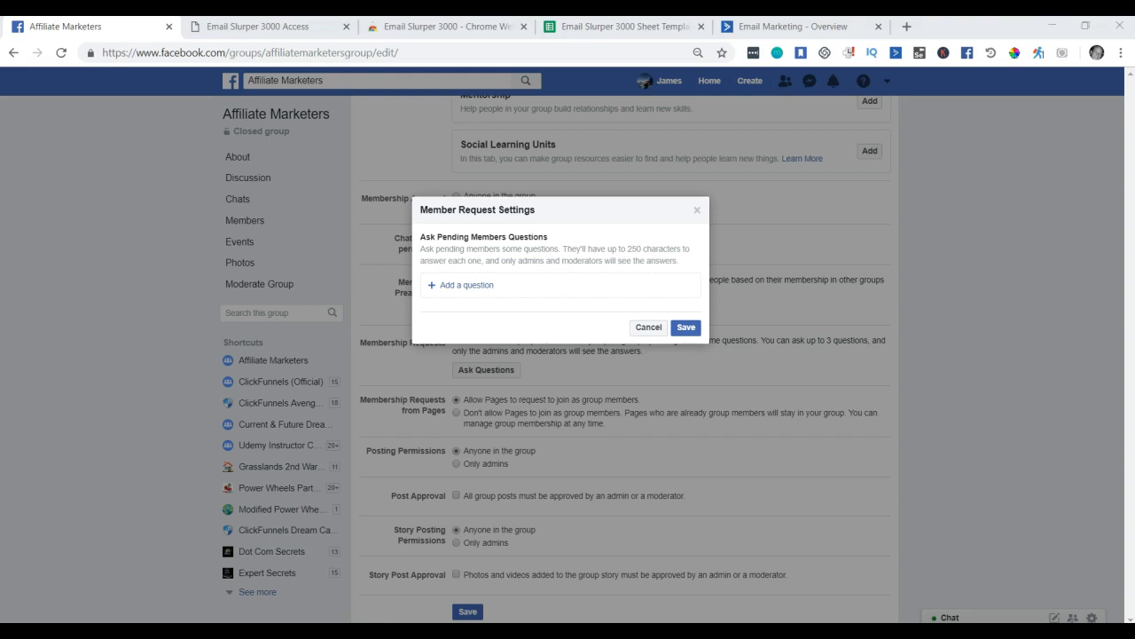
Add the first membership question, the Clickfunnels yes-or-no question.
left_click(499, 288)
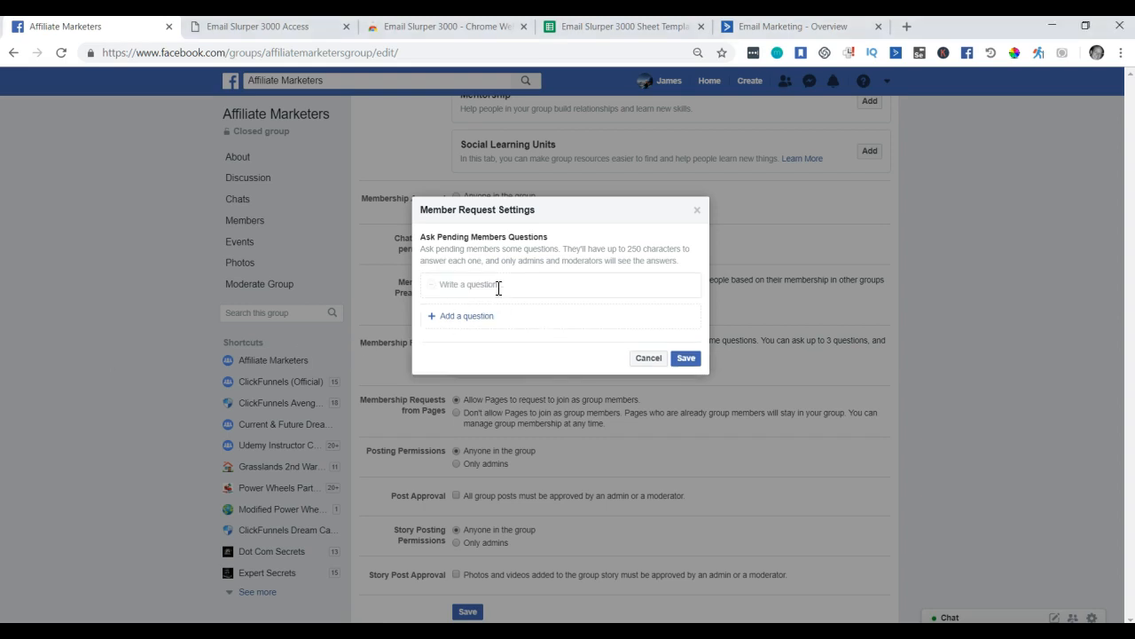
left_click(519, 287)
key("Down")
key("Down")
key("Down")
key("Return")
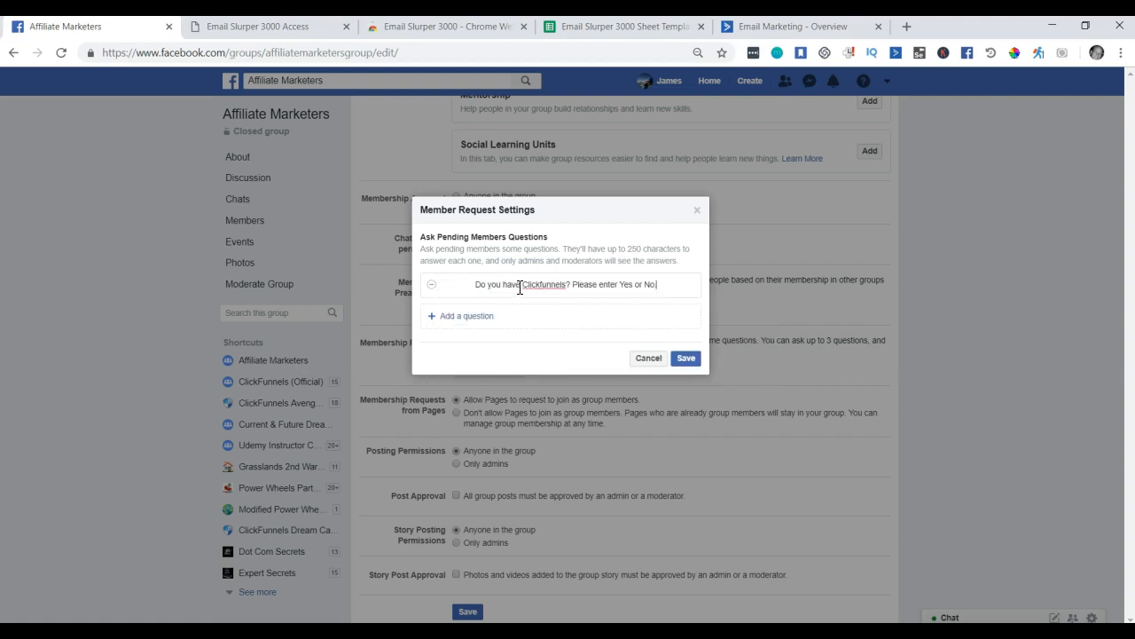
key("BackSpace")
key("BackSpace")
key("BackSpace")
key("BackSpace")
key("BackSpace")
key("BackSpace")
key("BackSpace")
key("BackSpace")
key("BackSpace")
key("BackSpace")
key("BackSpace")
left_click(691, 288)
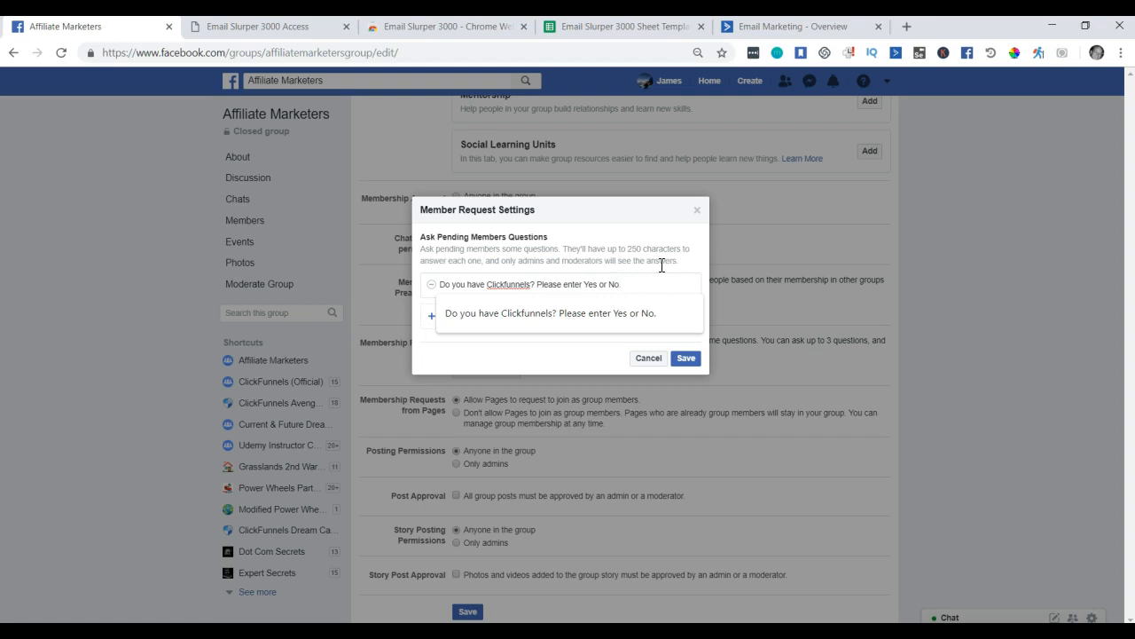
left_click(679, 259)
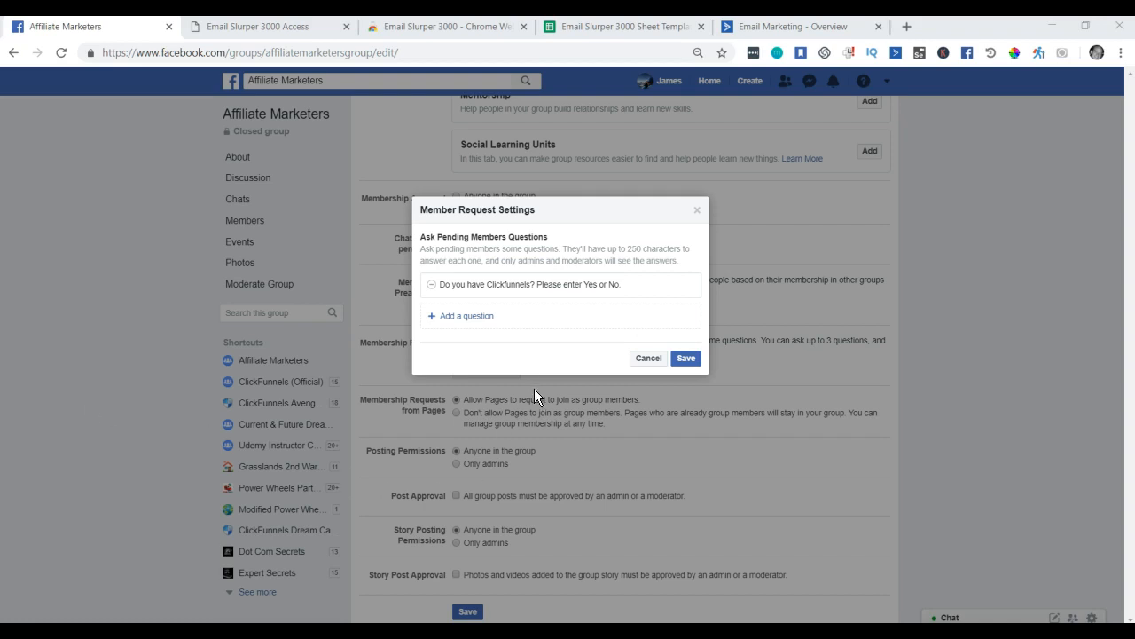
Add the YouTube training topic and required valid-email questions, then save them.
left_click(487, 325)
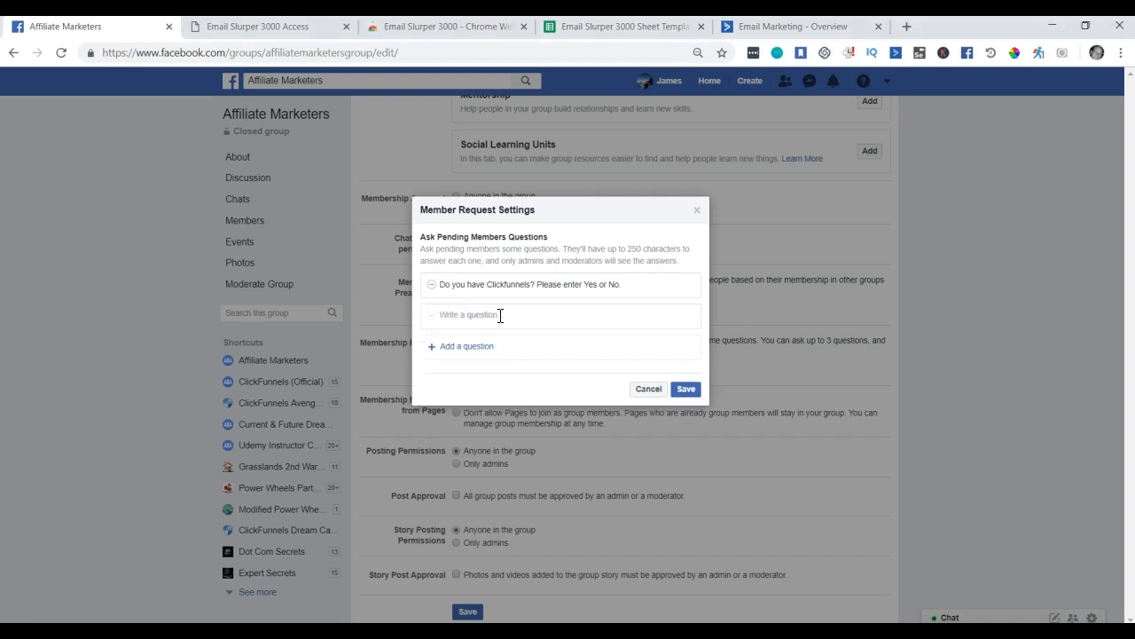
type("On what topic would you like a YouTube training to be created on?")
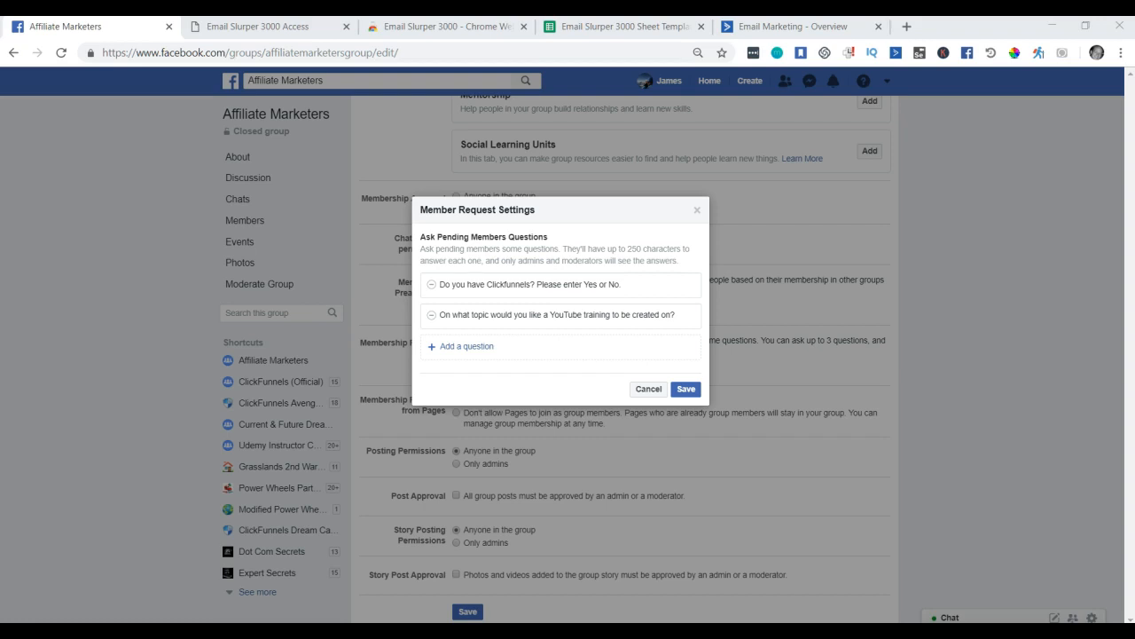
left_click(476, 354)
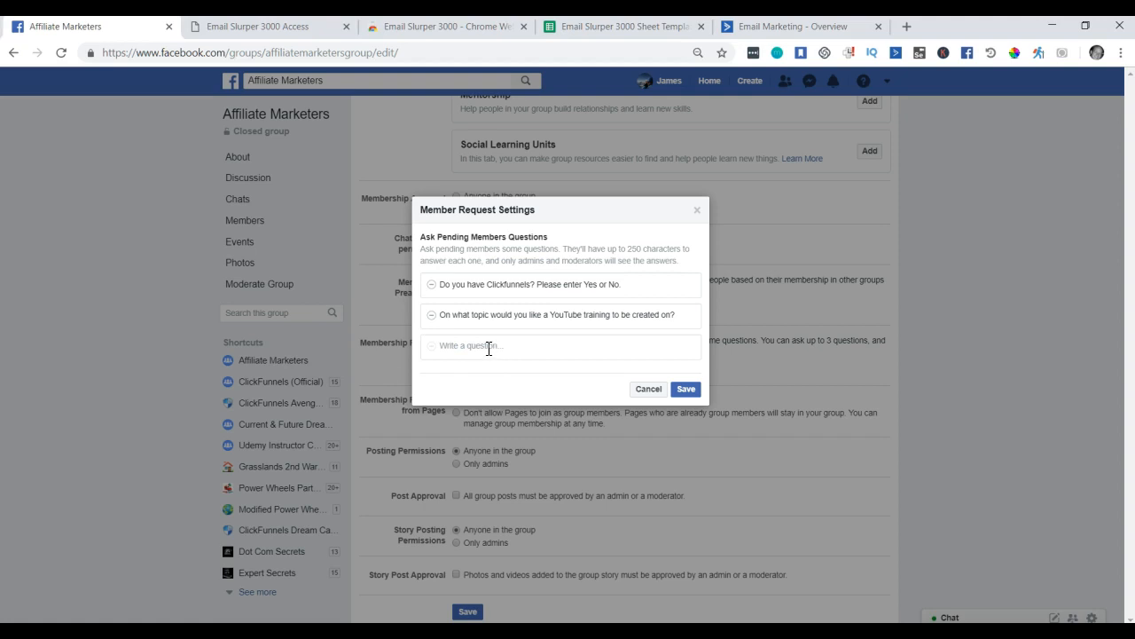
left_click(488, 346)
type("Valid email required to join group and get trainings.  [Required]")
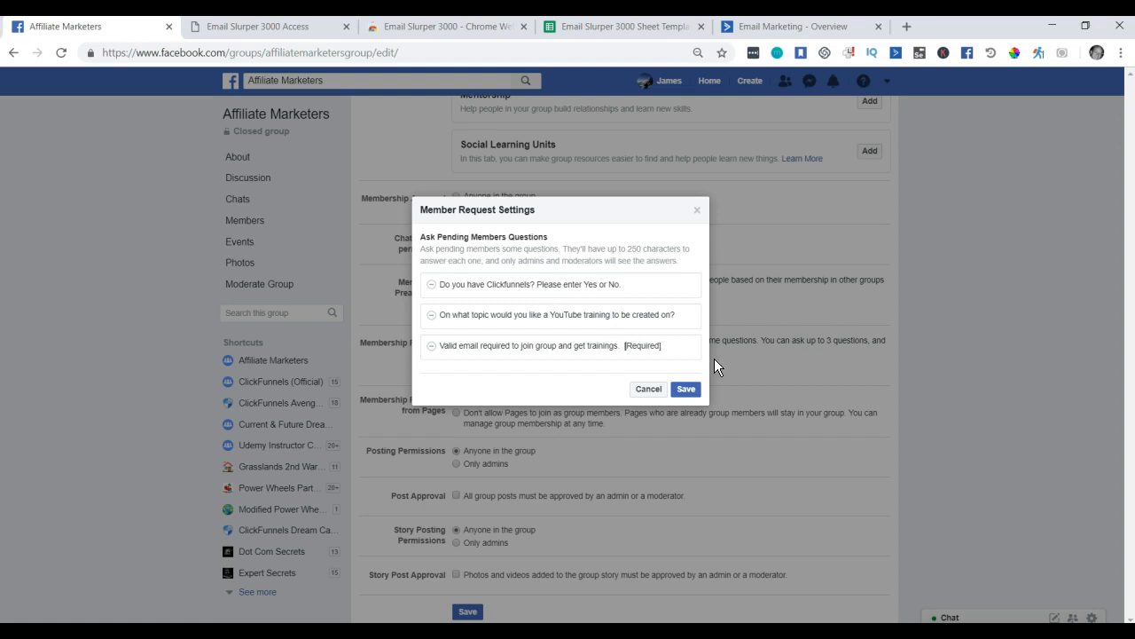
key("BackSpace")
left_click(684, 392)
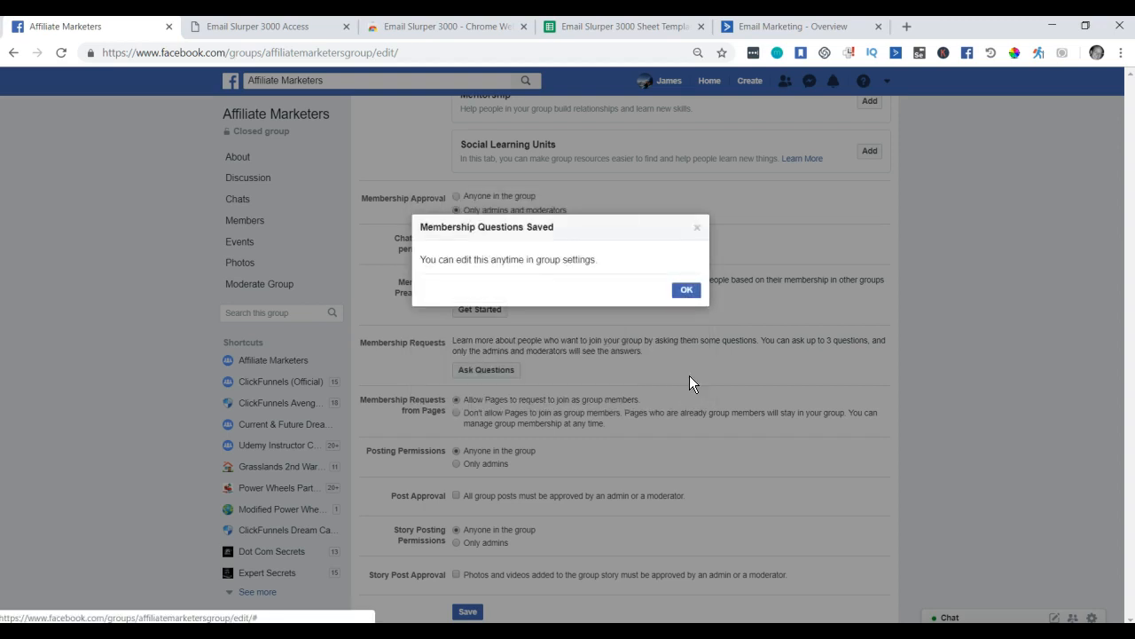
left_click(688, 291)
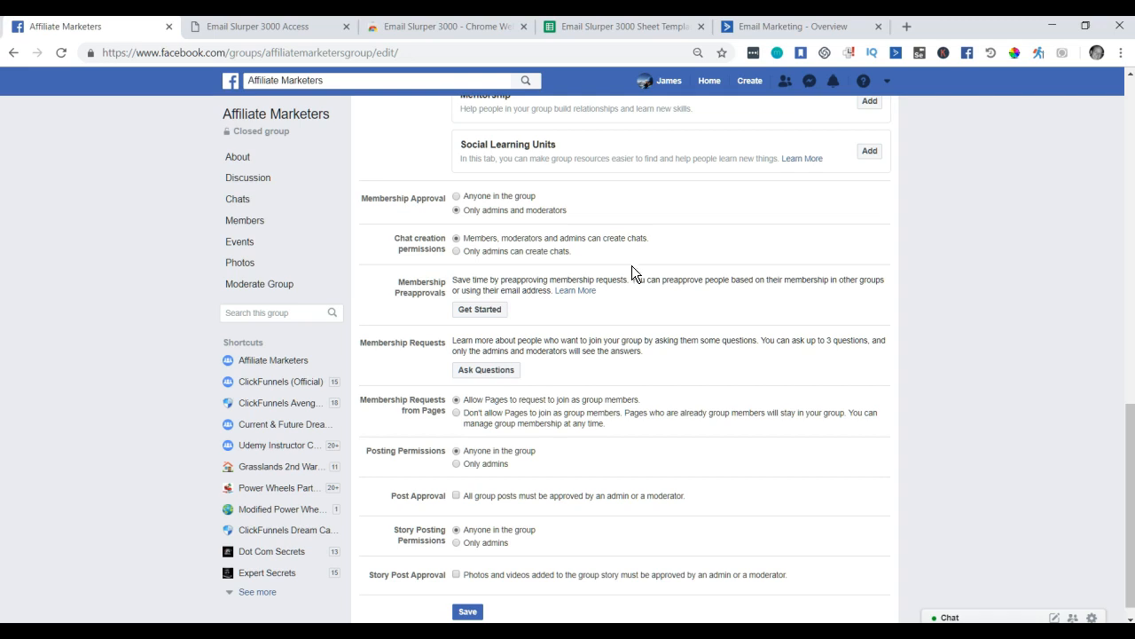
Try logging in on the Email Slurper 3000 Access page, then go to its Chrome Web Store listing.
left_click(275, 33)
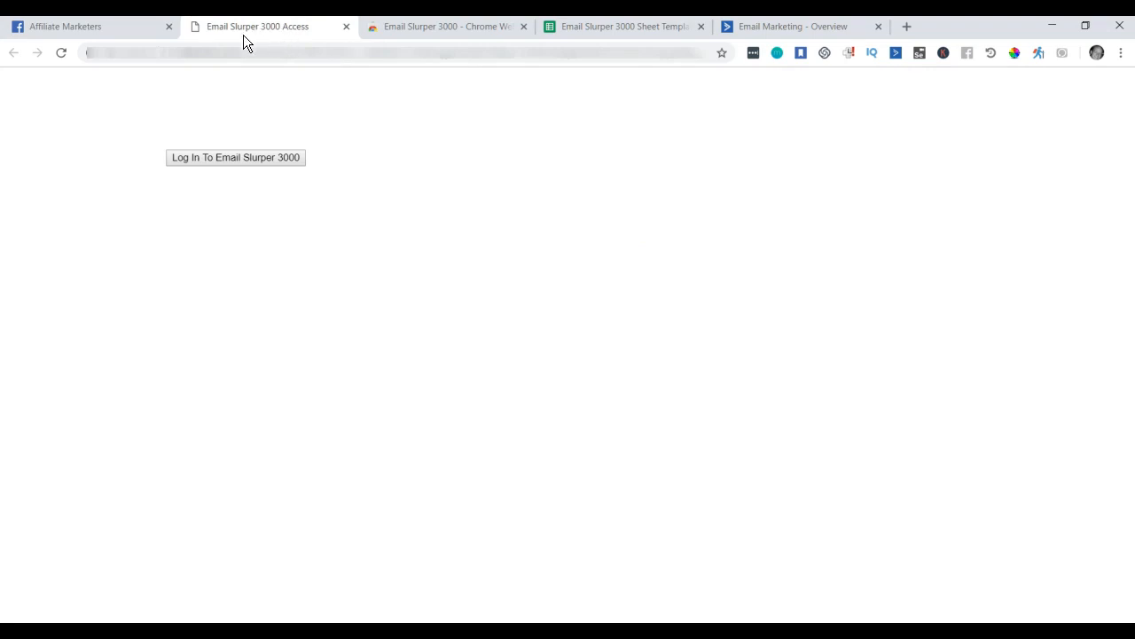
left_click(229, 156)
left_click(229, 157)
left_click(228, 157)
left_click(229, 157)
left_click(446, 29)
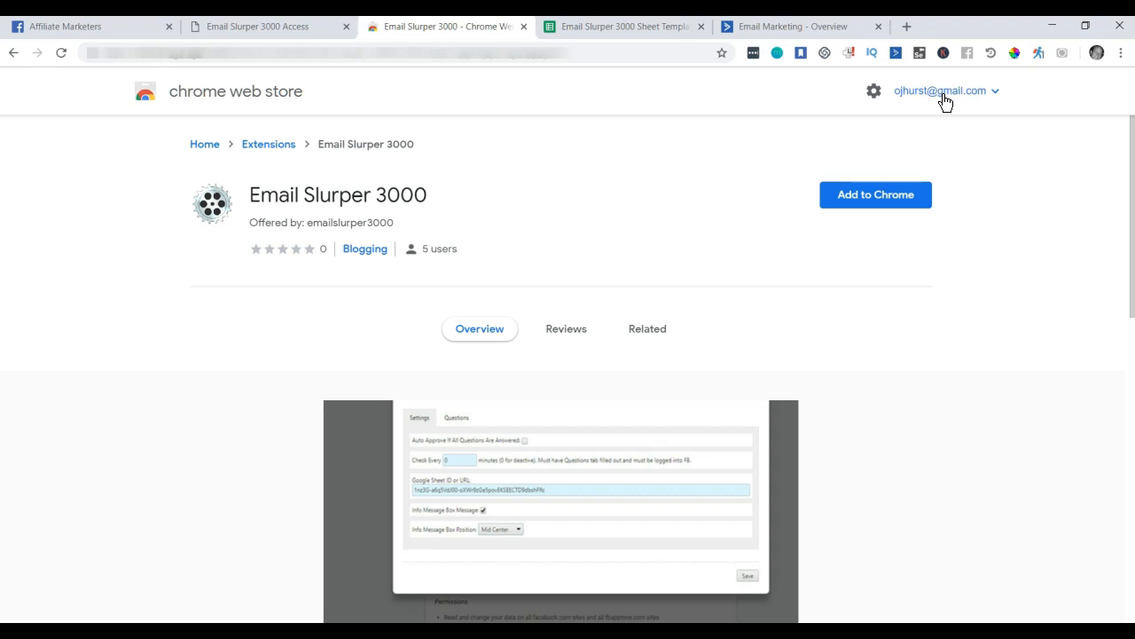
Check the signed-in Chrome profile, then add and confirm the Email Slurper 3000 extension.
left_click(1098, 55)
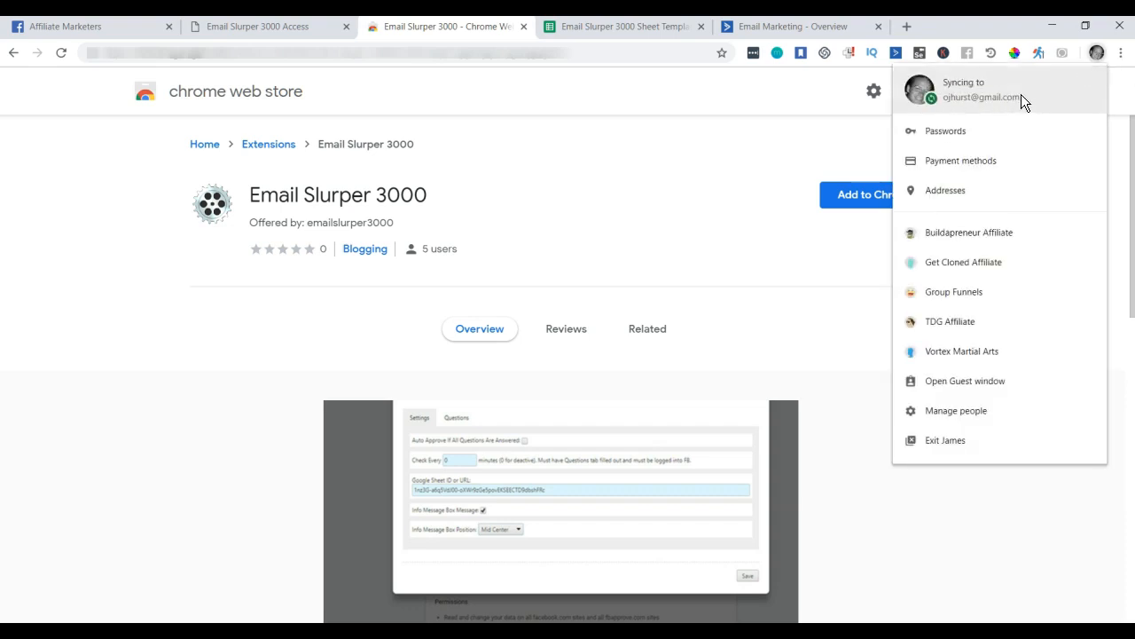
left_click(814, 144)
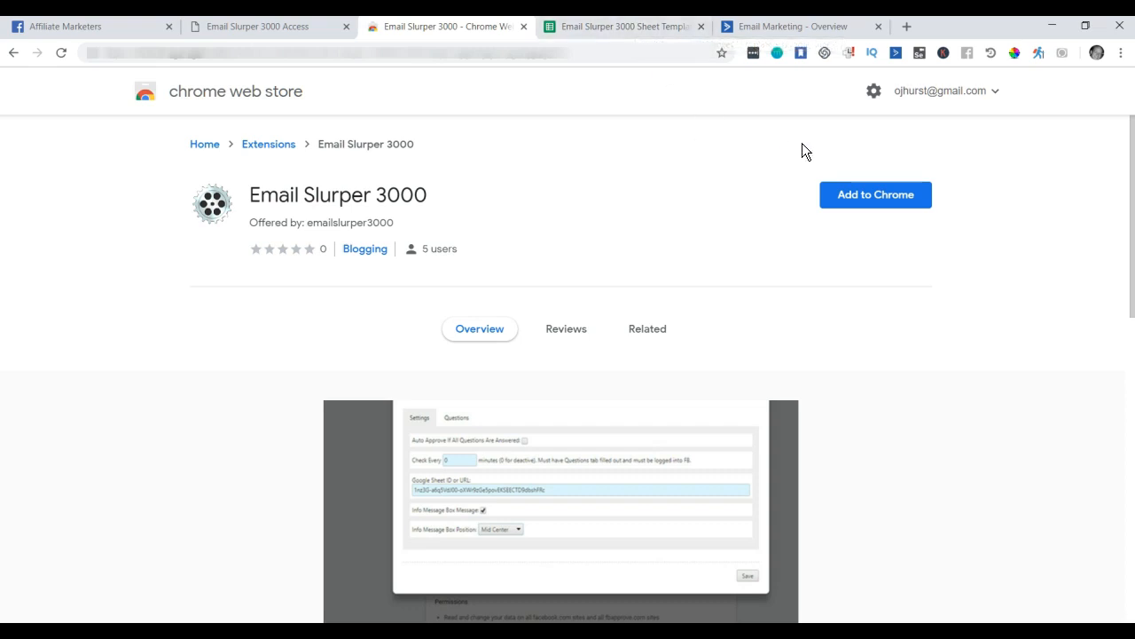
left_click(872, 205)
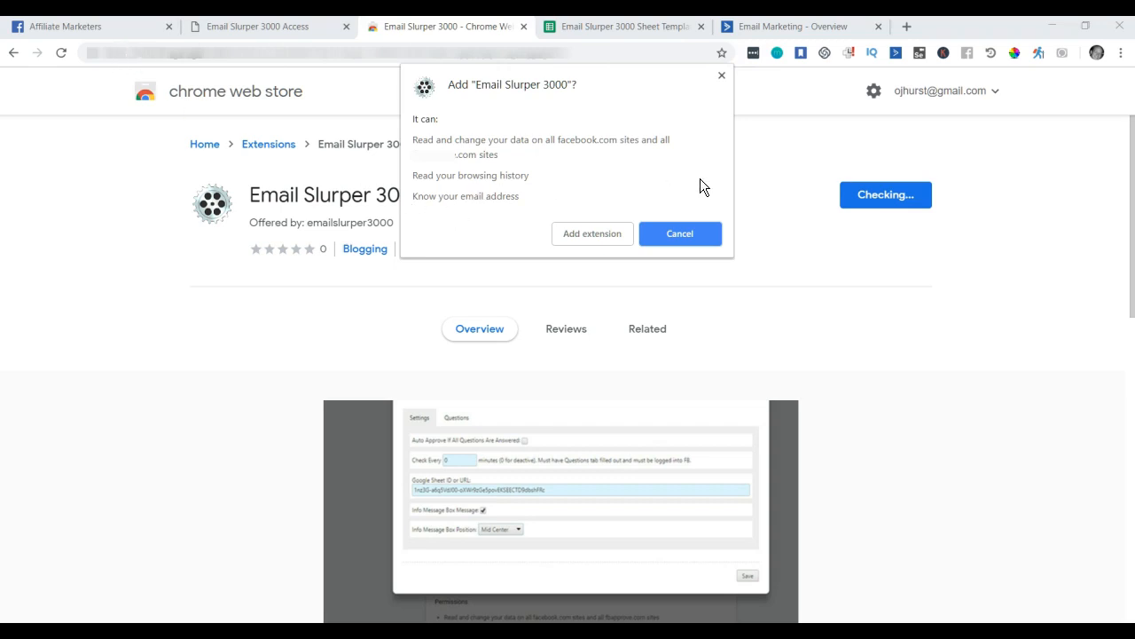
left_click(587, 234)
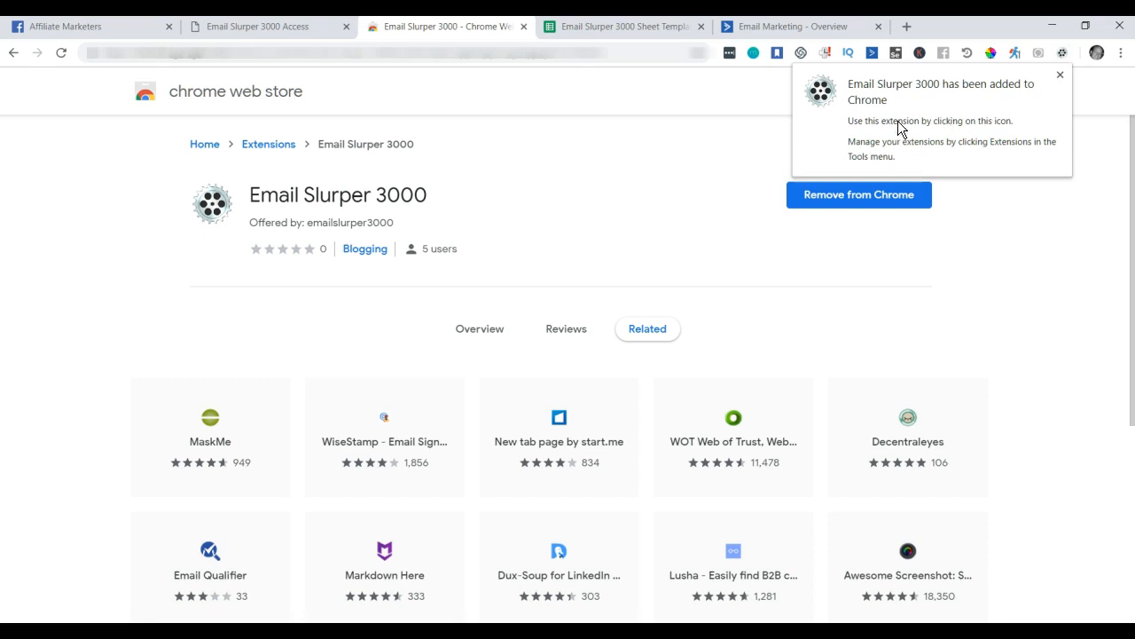
left_click(1061, 74)
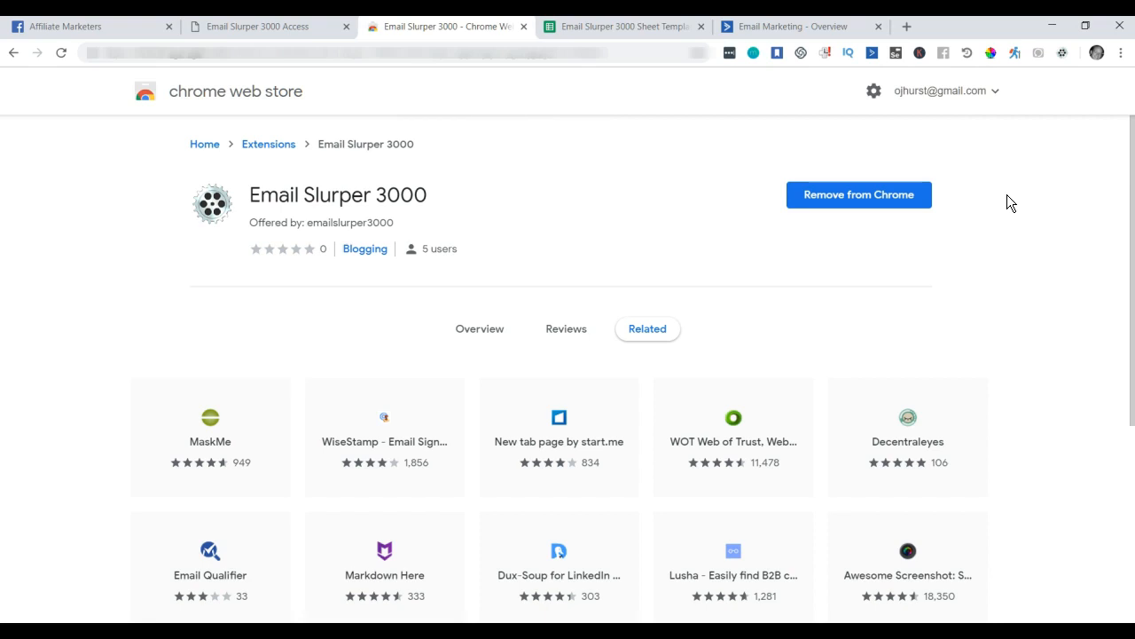
Open the Email Slurper 3000 options, show the Questions table and focus the first Group URL field.
left_click(1062, 54)
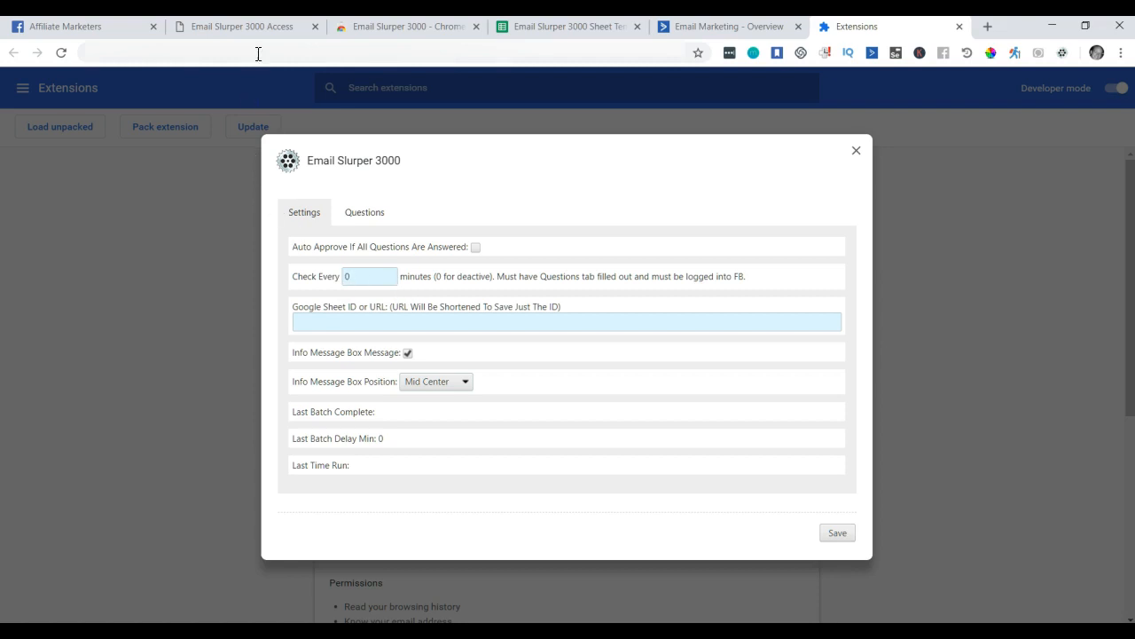
left_click(240, 28)
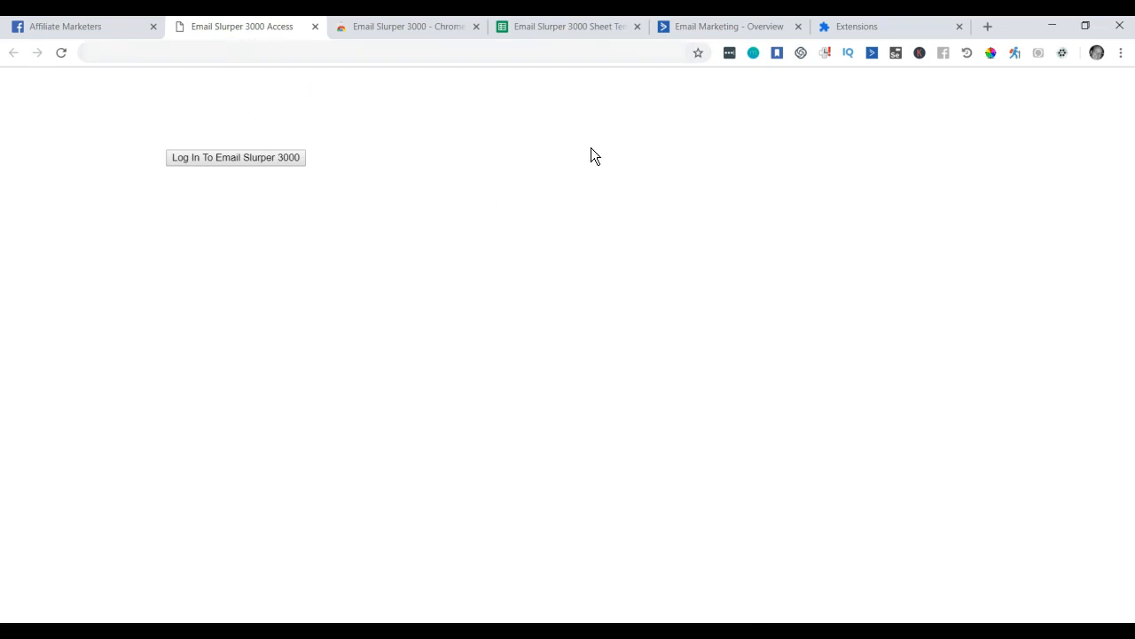
left_click(858, 29)
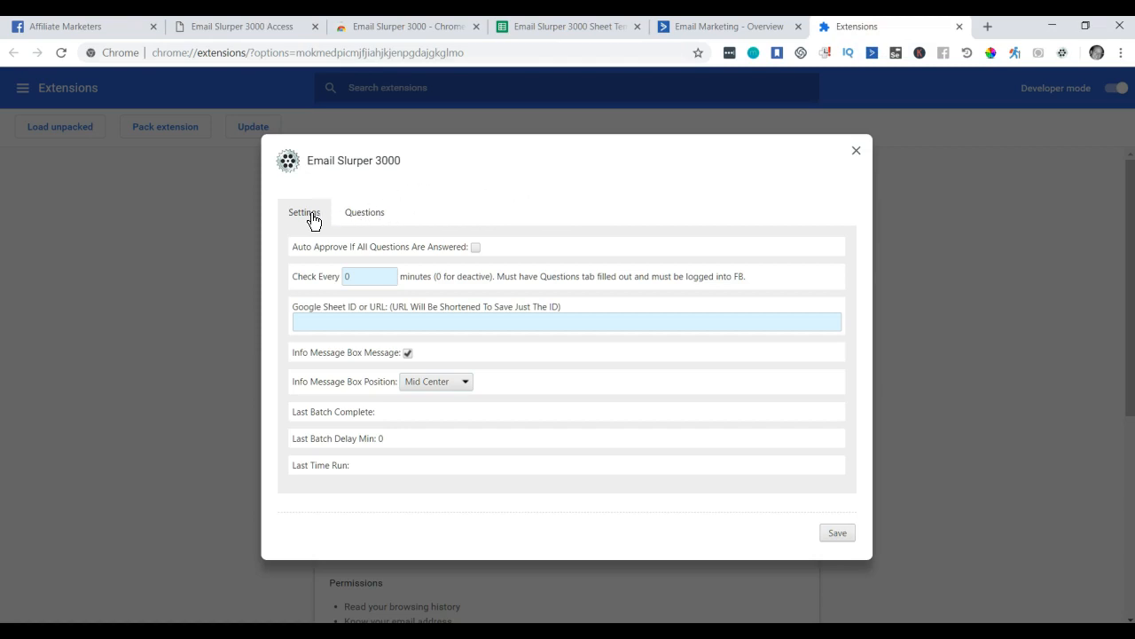
left_click(365, 214)
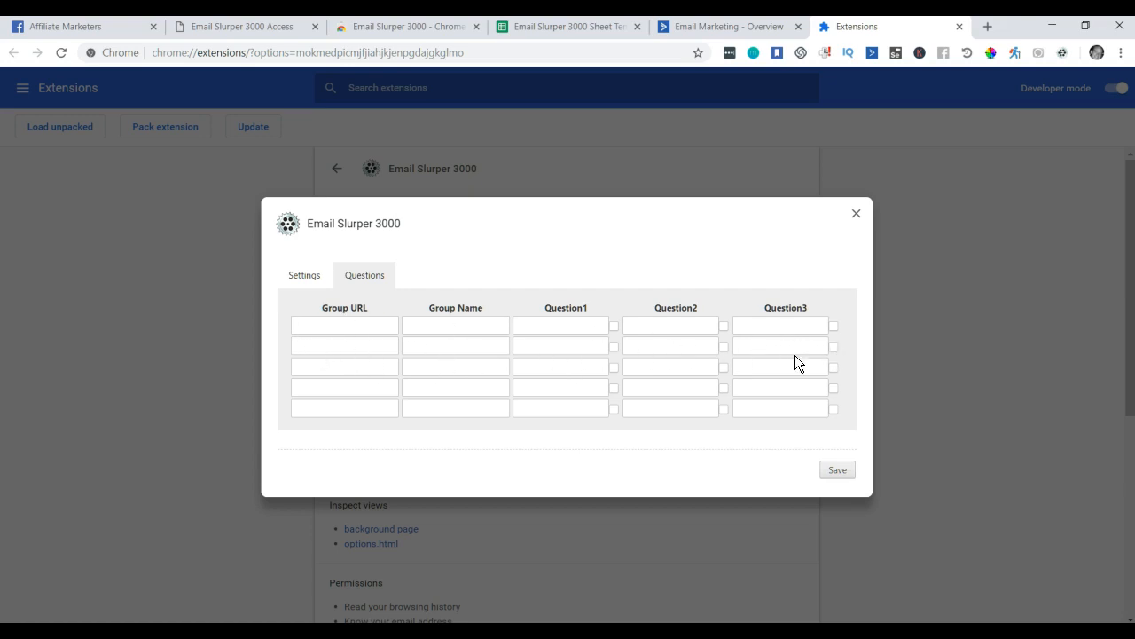
left_click(323, 328)
Copy the Affiliate Marketers group's main-page URL into the extension's first Group URL field.
left_click(87, 31)
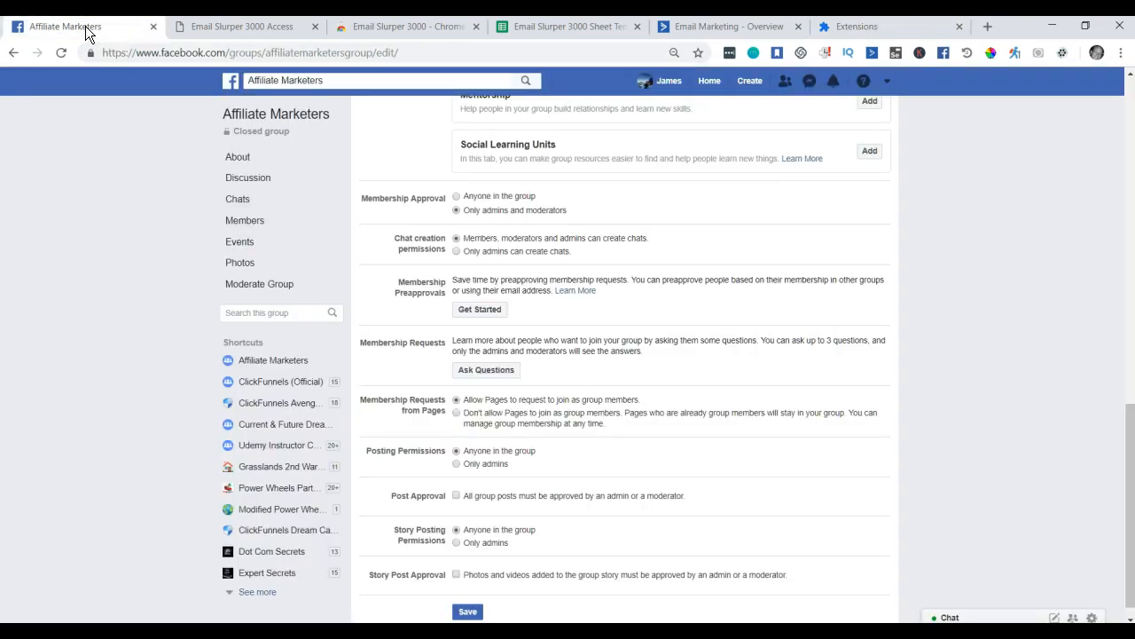
left_click_drag(390, 53, 372, 54)
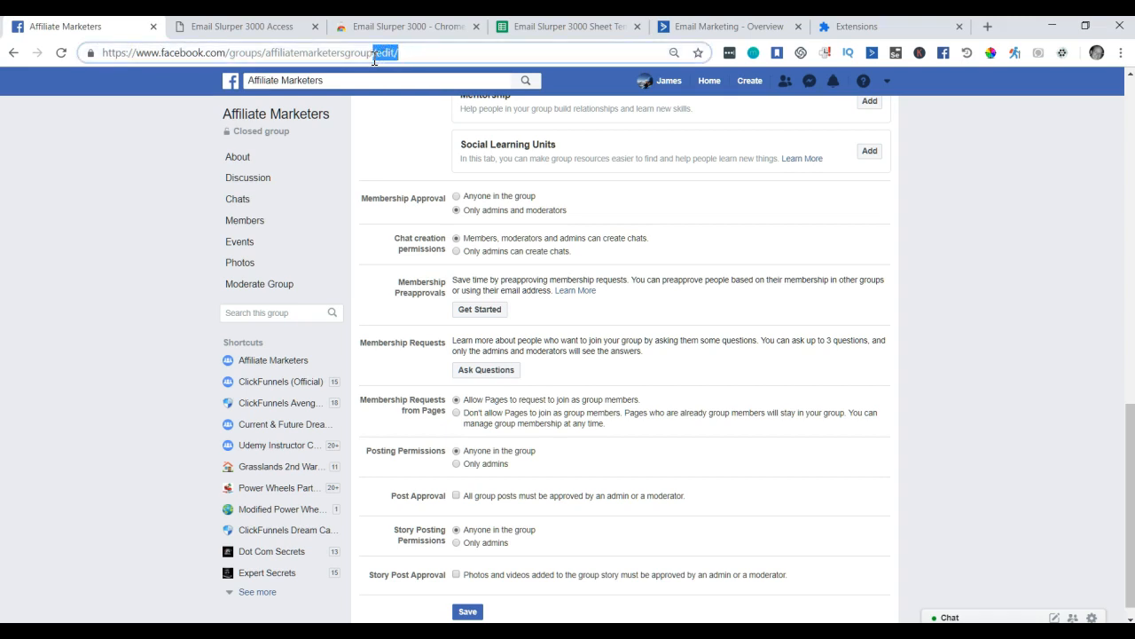
left_click(449, 57)
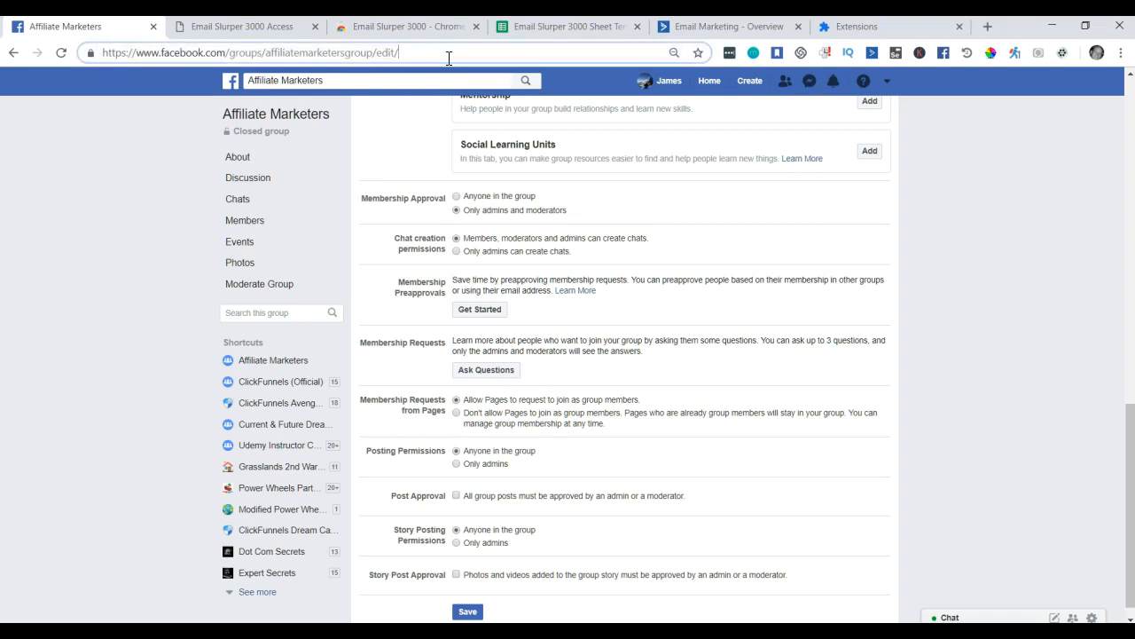
left_click(272, 125)
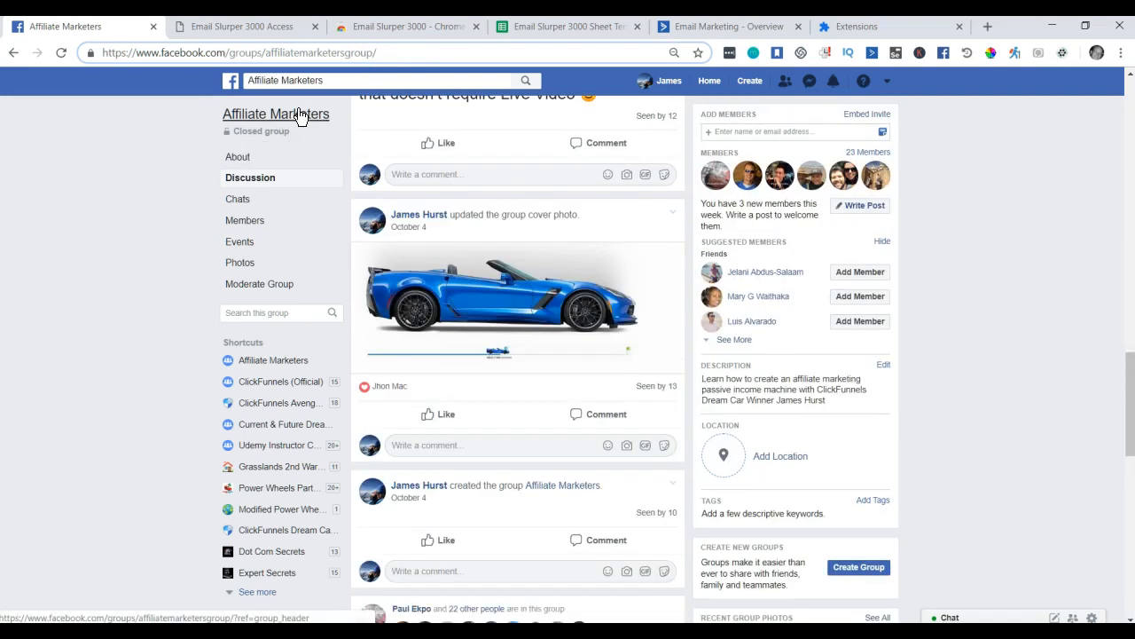
left_click(422, 51)
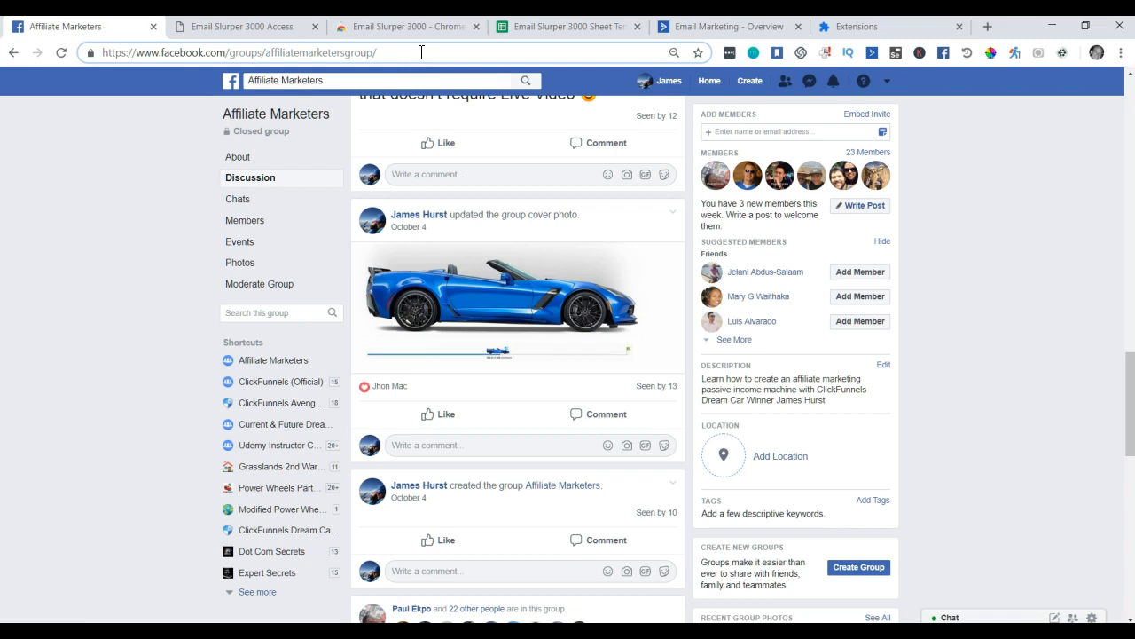
key("ctrl+a")
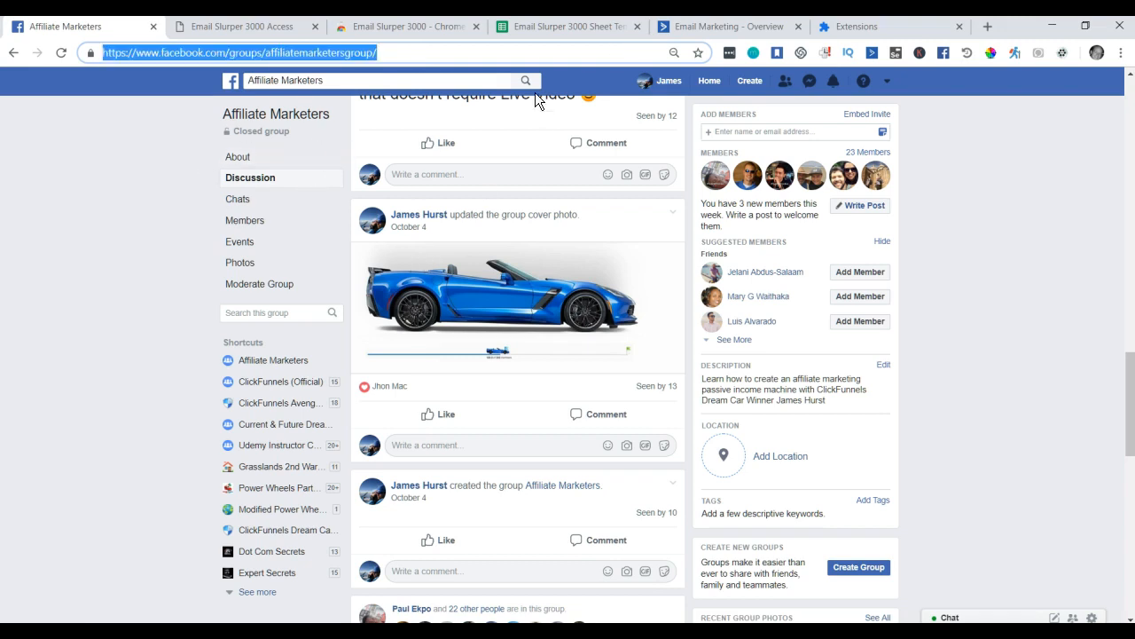
left_click(870, 29)
left_click(361, 326)
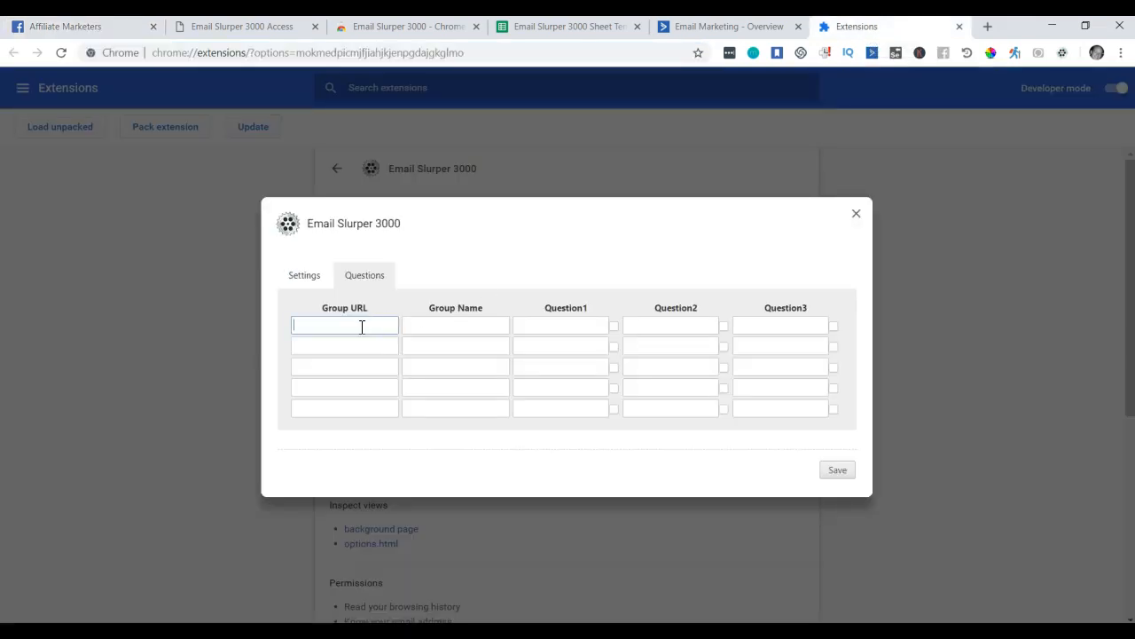
key("ctrl+v")
key("Tab")
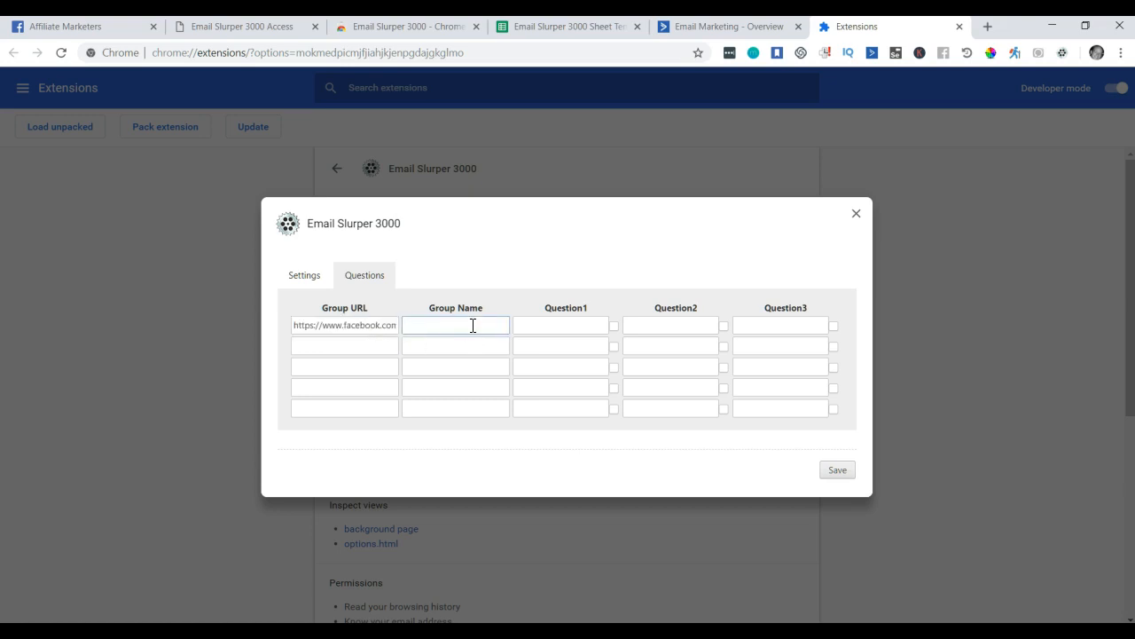
left_click(114, 31)
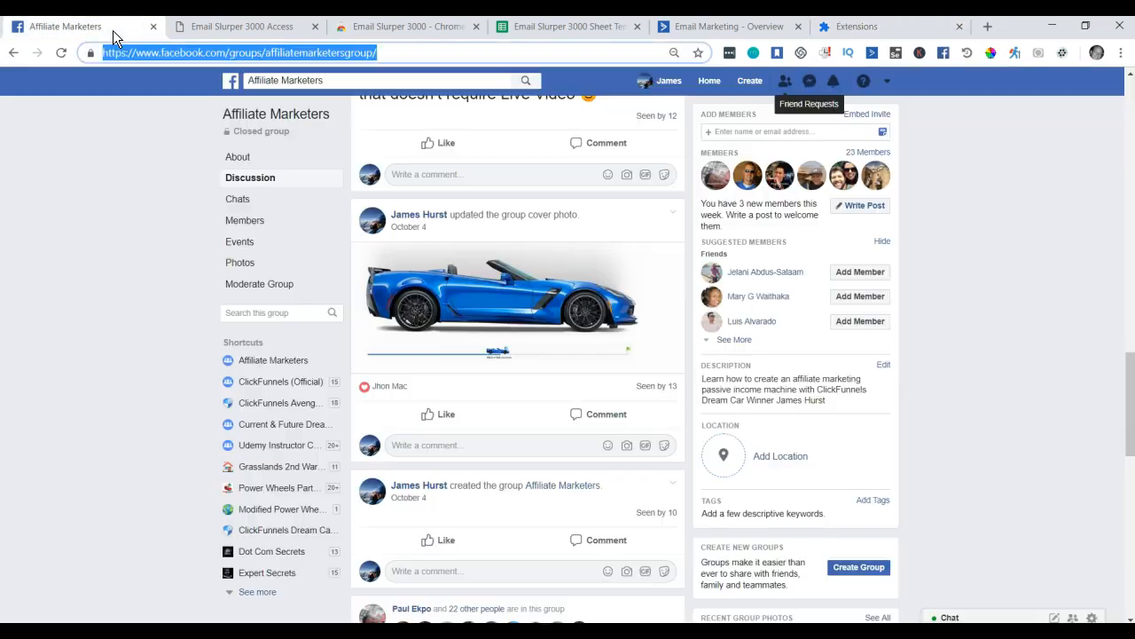
Copy the title 'Affiliate Marketers' from Facebook into the first Group Name field.
left_click_drag(332, 116, 213, 114)
left_click(171, 125)
left_click_drag(336, 116, 224, 118)
key("ctrl+c")
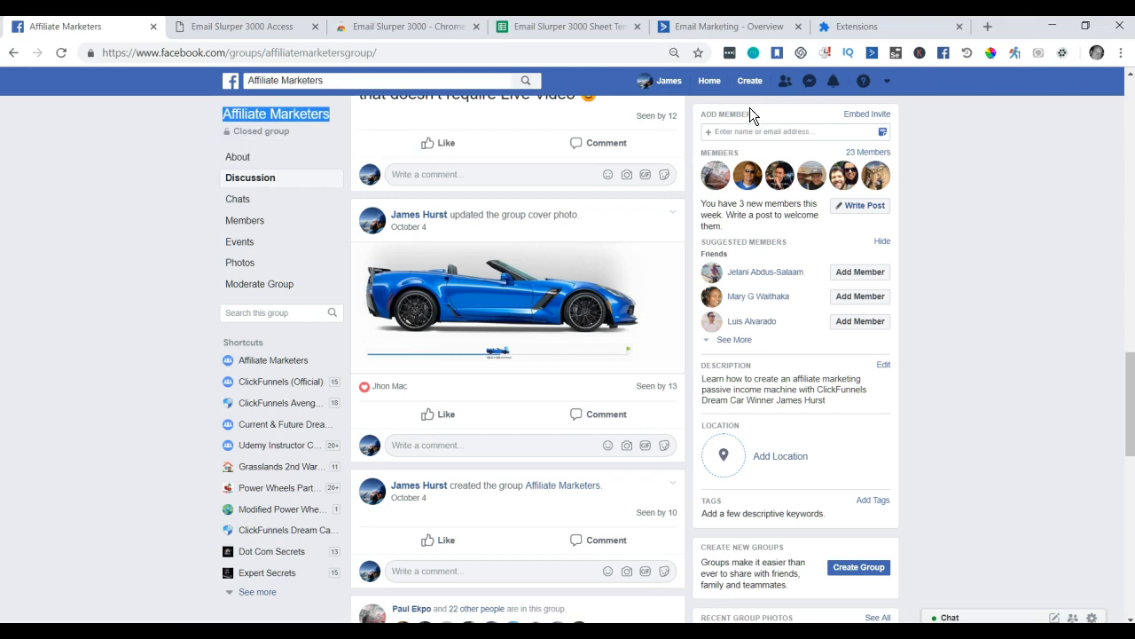
left_click(859, 27)
left_click(440, 327)
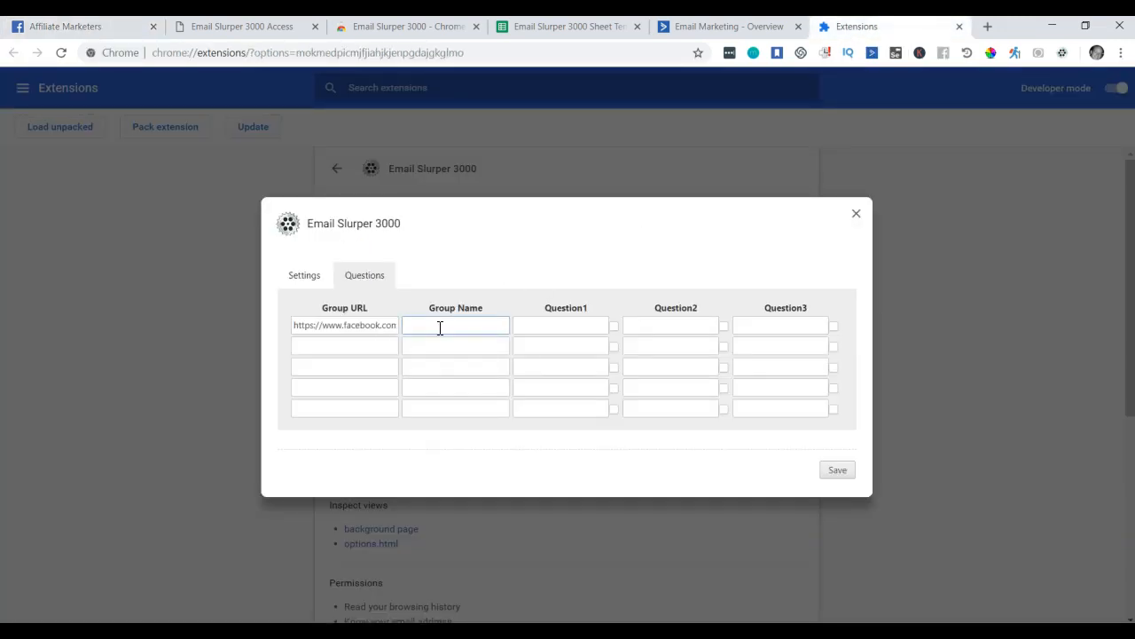
key("ctrl+v")
left_click(99, 28)
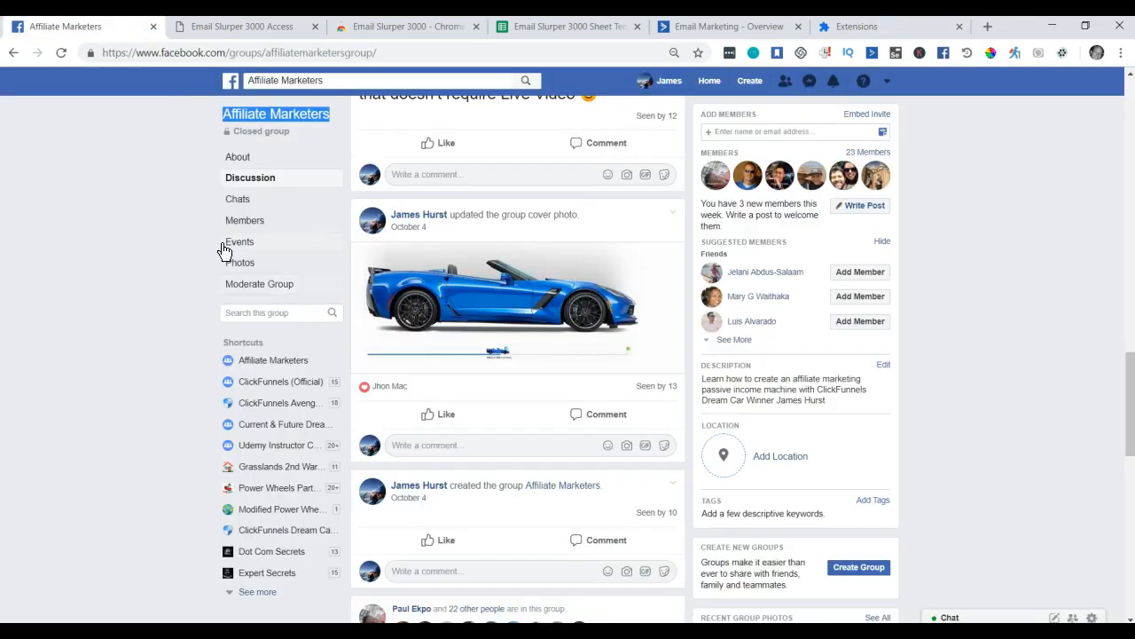
Reopen the group's settings and its membership request questions.
left_click(171, 246)
scroll(173, 248, "up", 9)
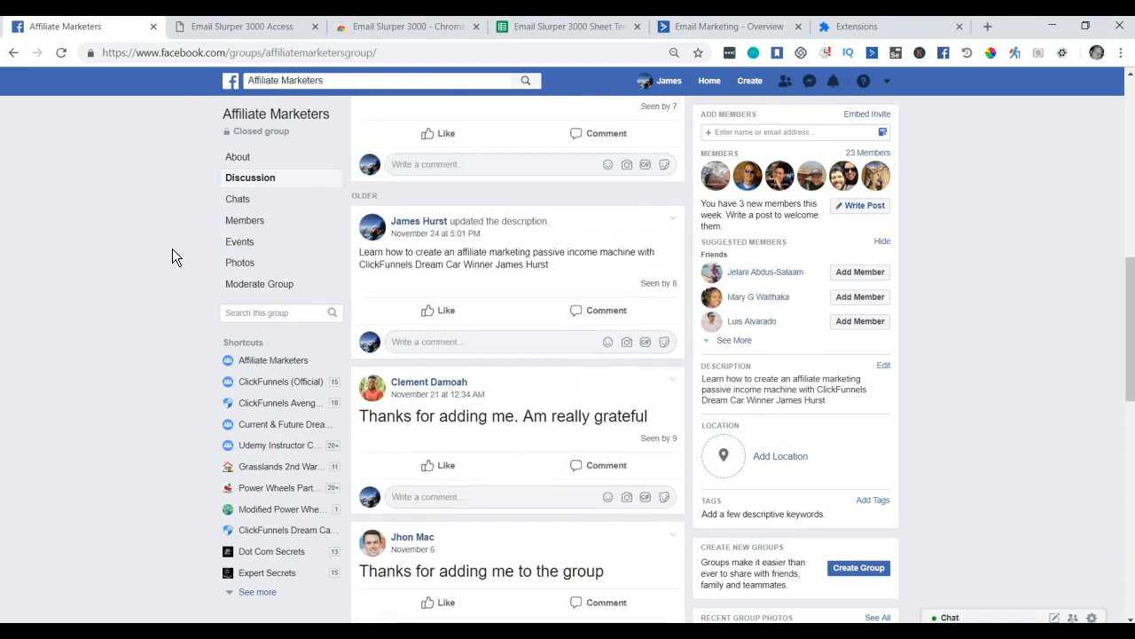
scroll(172, 248, "up", 10)
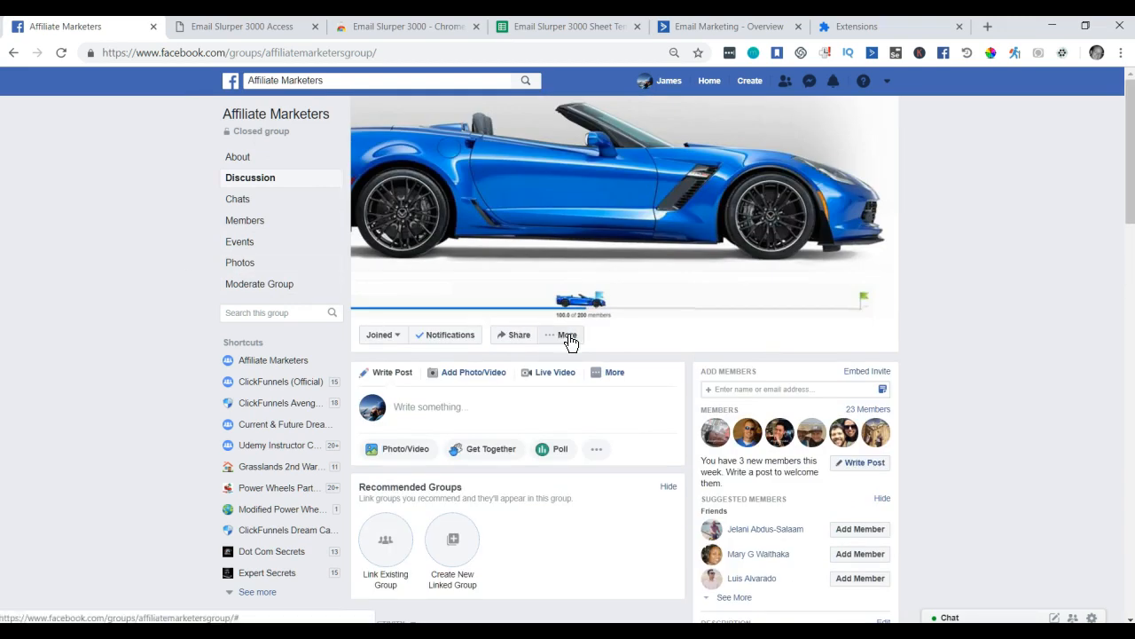
left_click(568, 339)
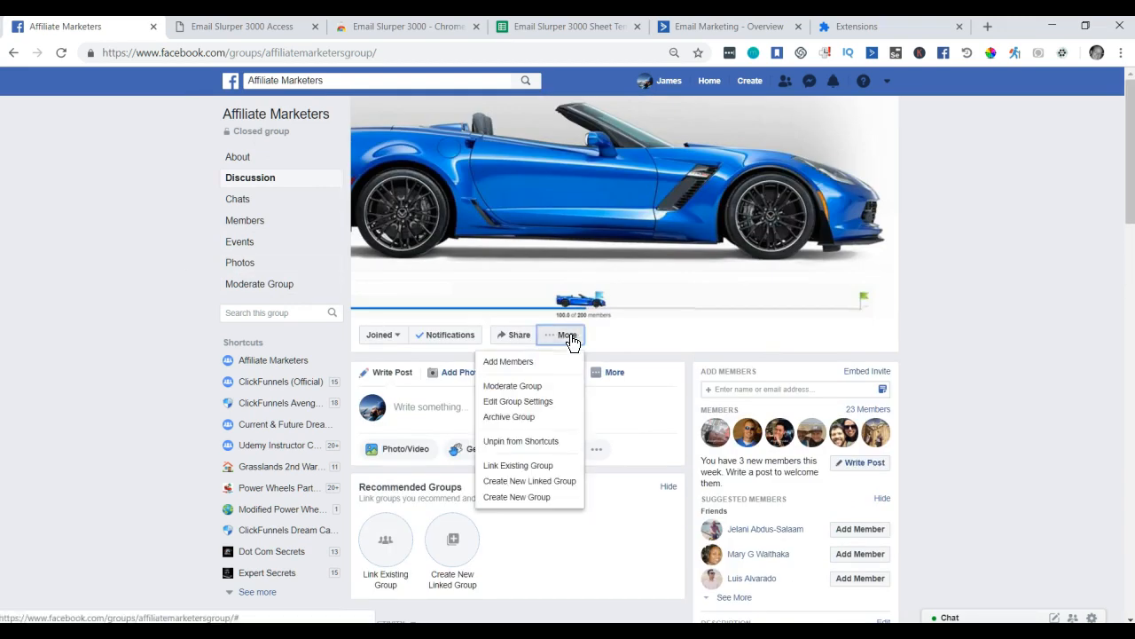
left_click(521, 407)
scroll(643, 367, "down", 3)
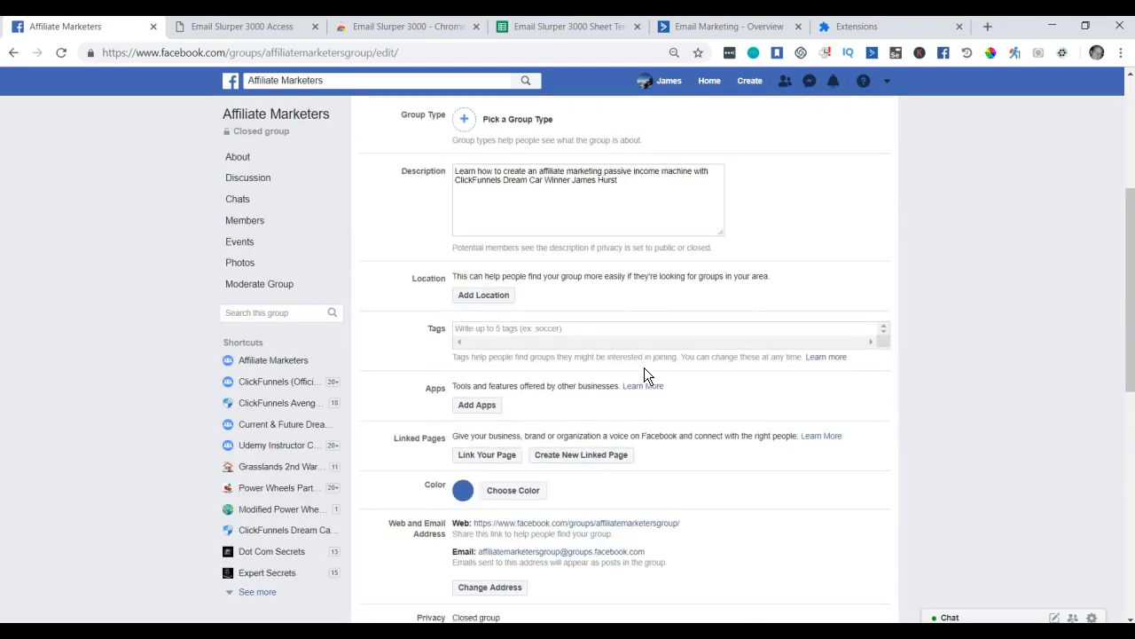
scroll(644, 367, "down", 3)
scroll(616, 344, "down", 3)
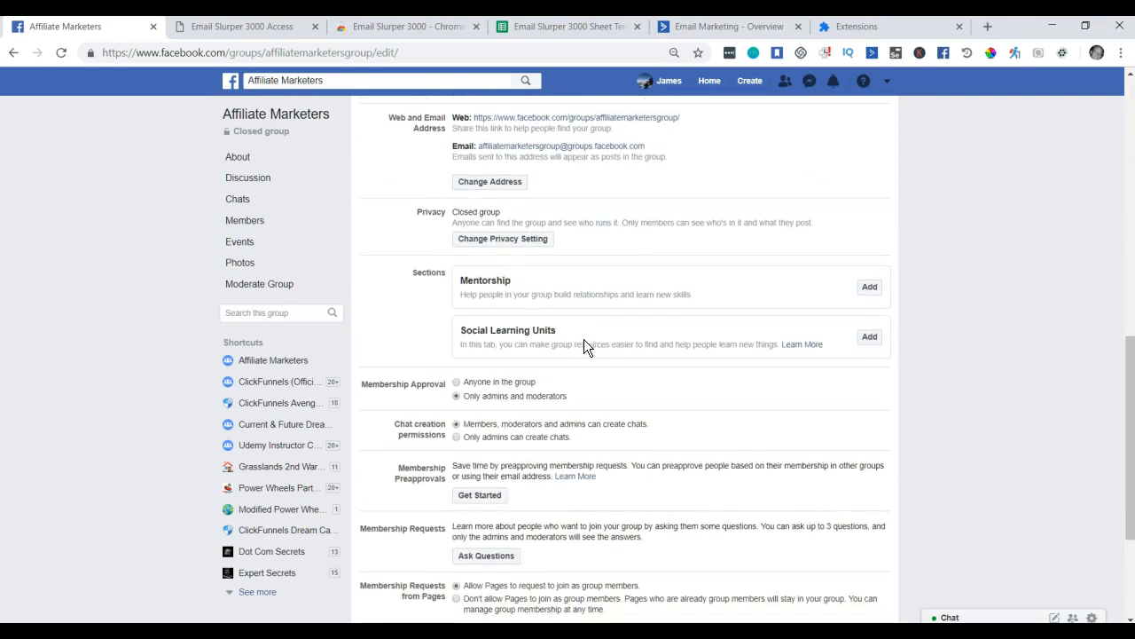
left_click(484, 390)
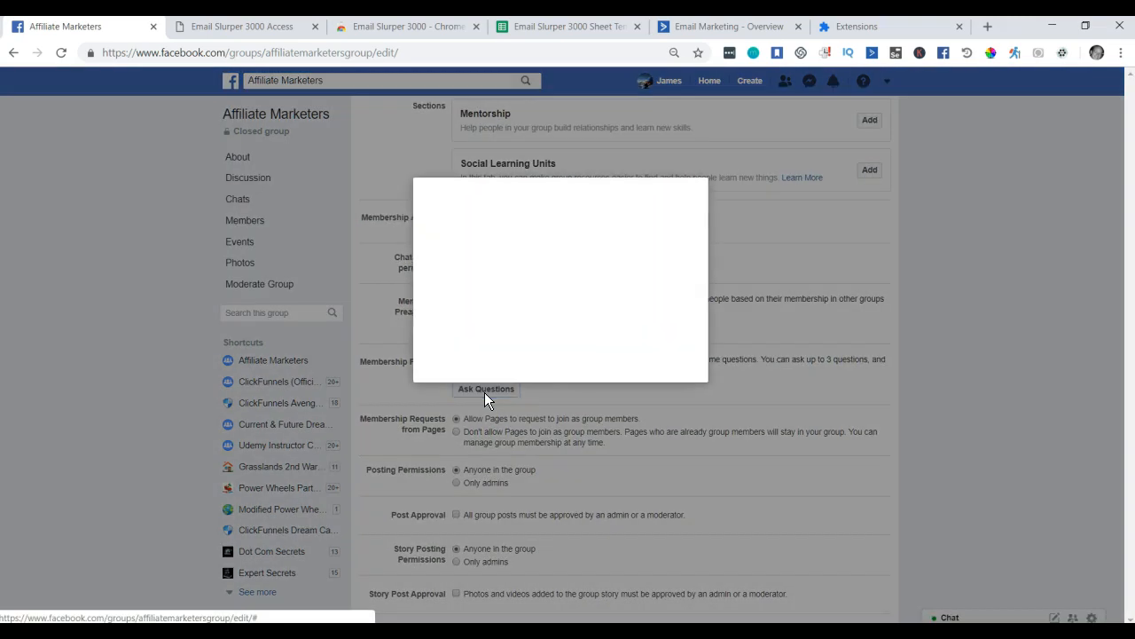
Copy the Clickfunnels yes-or-no question into the extension's Question1 field.
left_click_drag(639, 263, 442, 264)
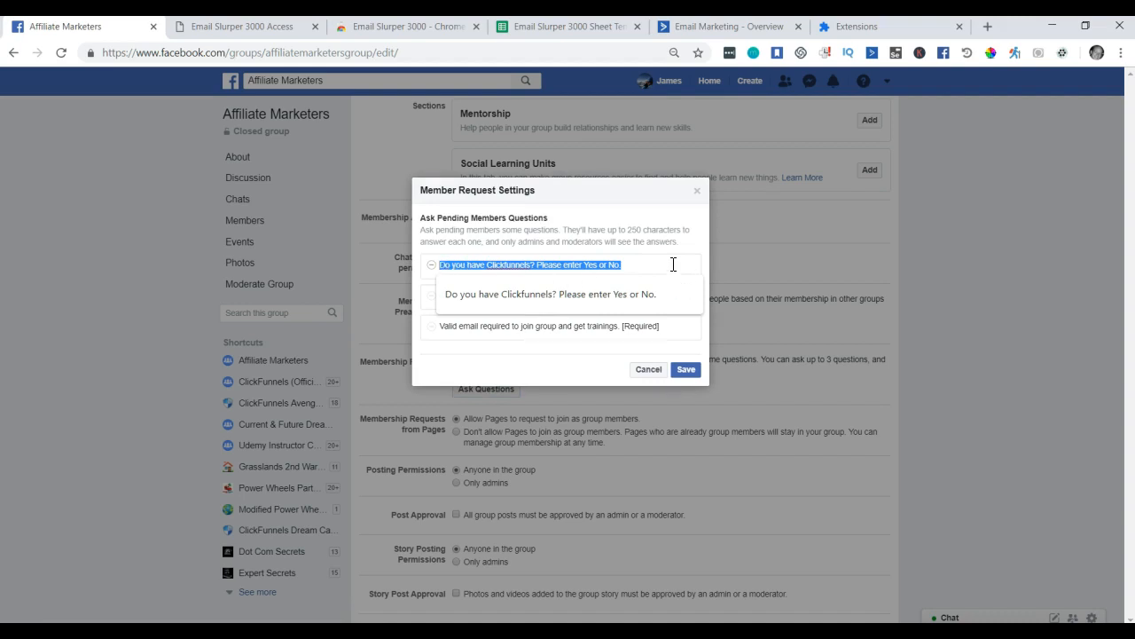
left_click(869, 32)
left_click(564, 324)
type("Please enter Yes or No.")
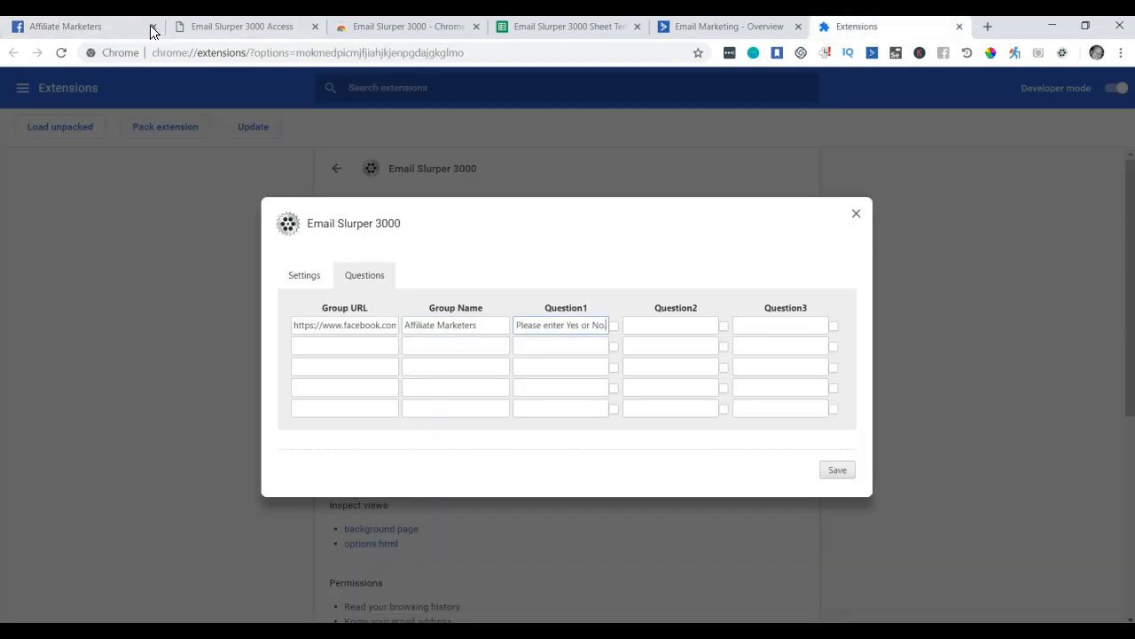
Copy the YouTube training topic question into Question2.
left_click(76, 30)
double_click(567, 296)
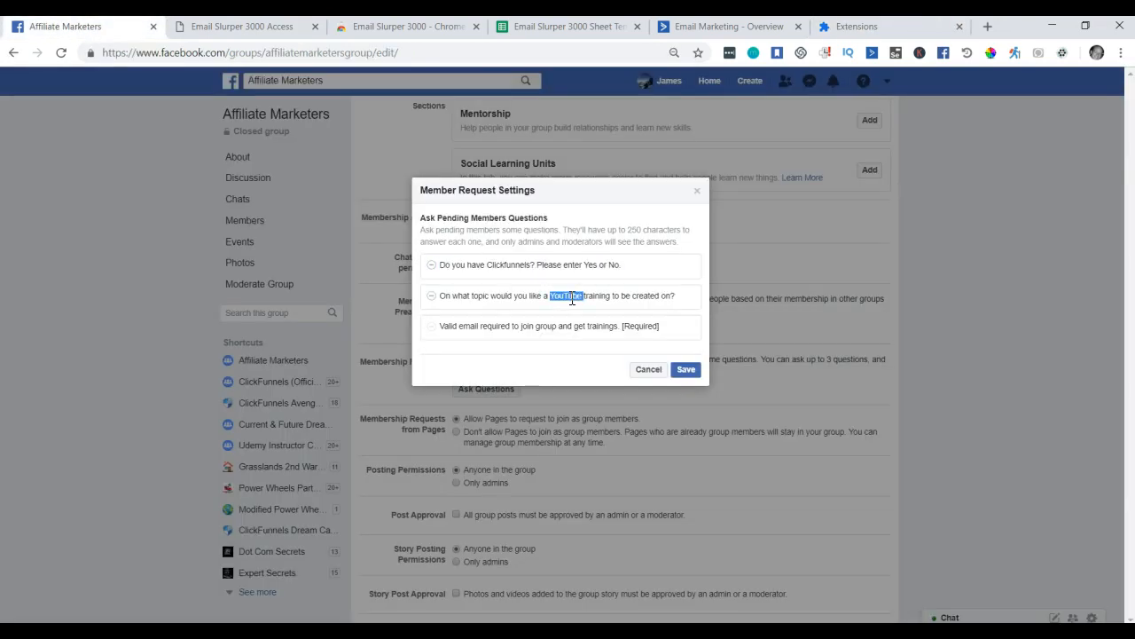
left_click_drag(680, 295, 441, 298)
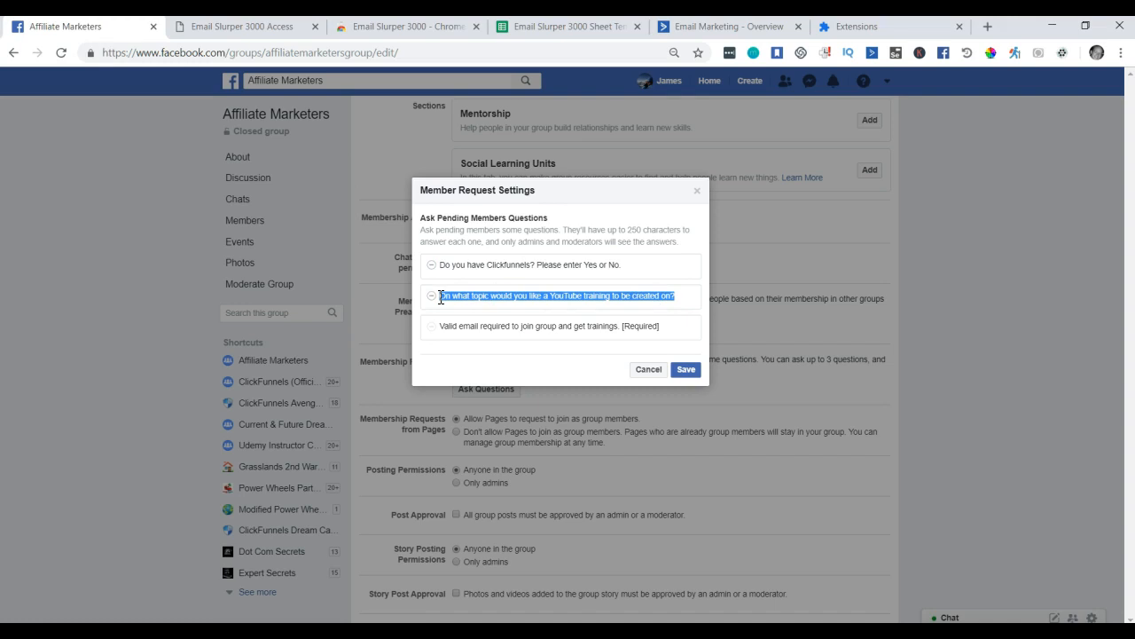
left_click(899, 29)
left_click(658, 330)
key("ctrl+v")
Copy the valid-email question into Question3, tick its email checkbox and save.
left_click(105, 36)
left_click_drag(664, 326, 441, 327)
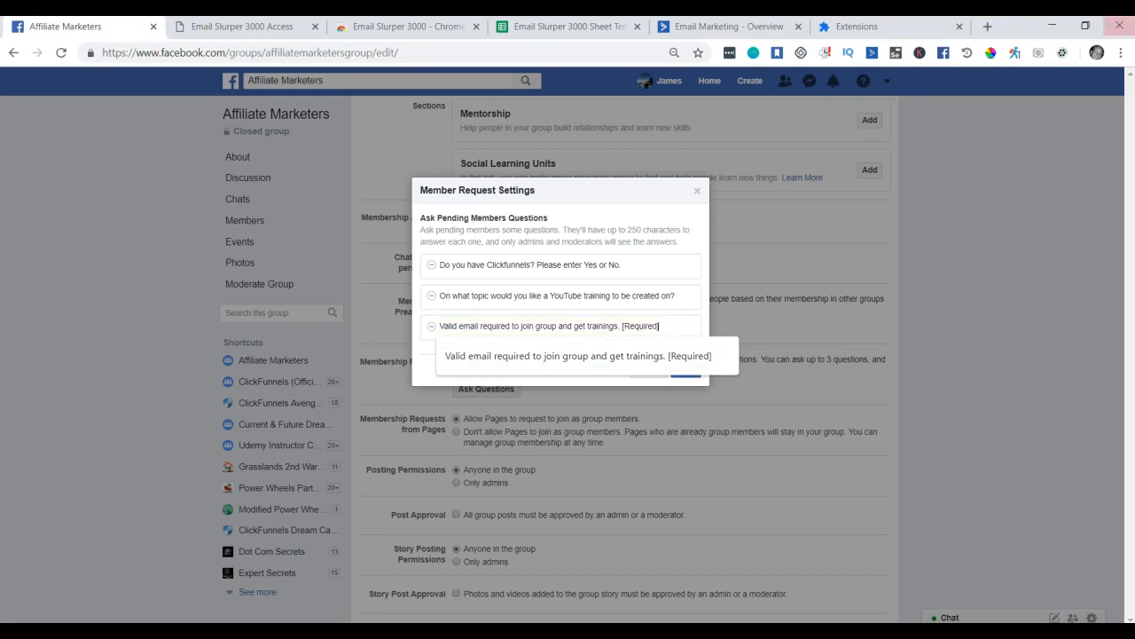
left_click(895, 28)
left_click(768, 324)
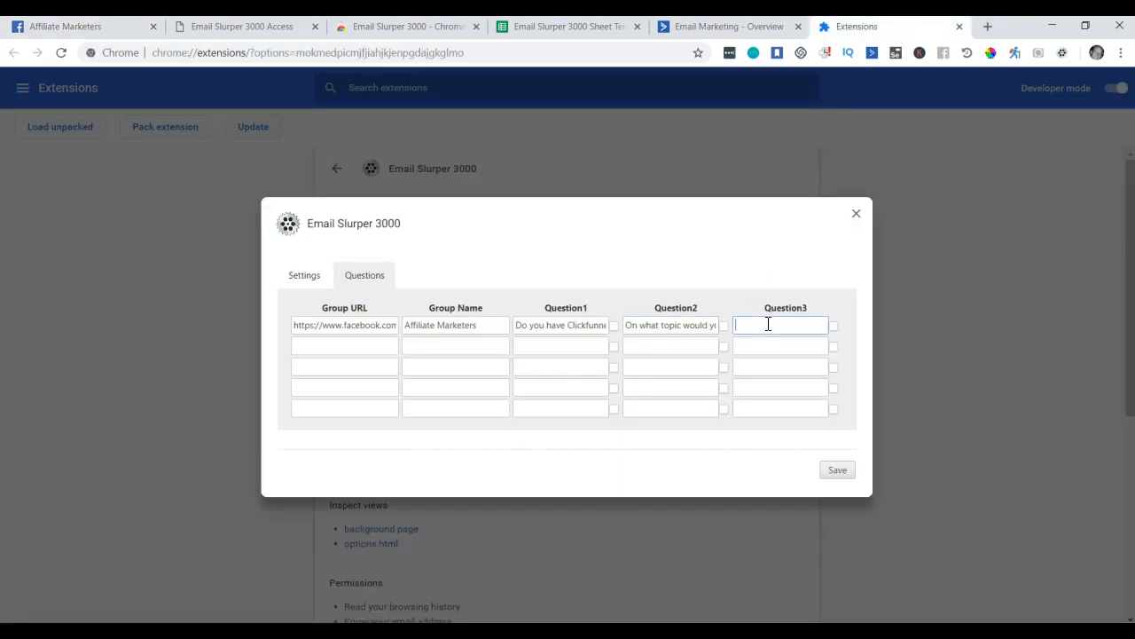
key("ctrl+v")
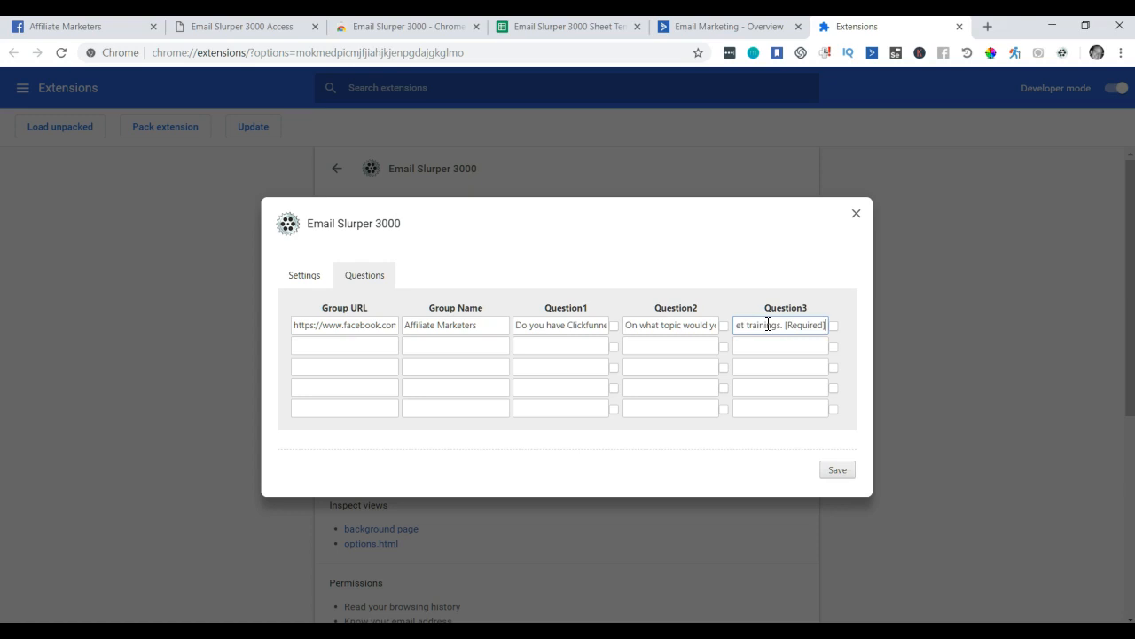
left_click(834, 327)
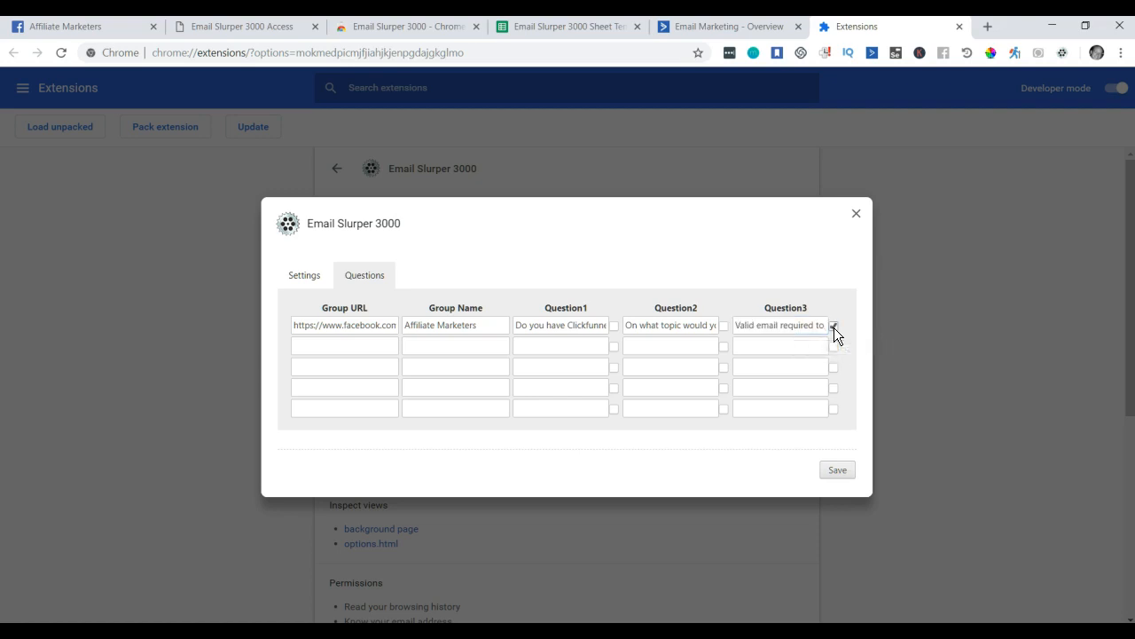
left_click(838, 469)
Save the extension options again and view its general settings. Then switch to the Email Slurper 3000 Sheet Template spreadsheet.
left_click(838, 470)
left_click(302, 277)
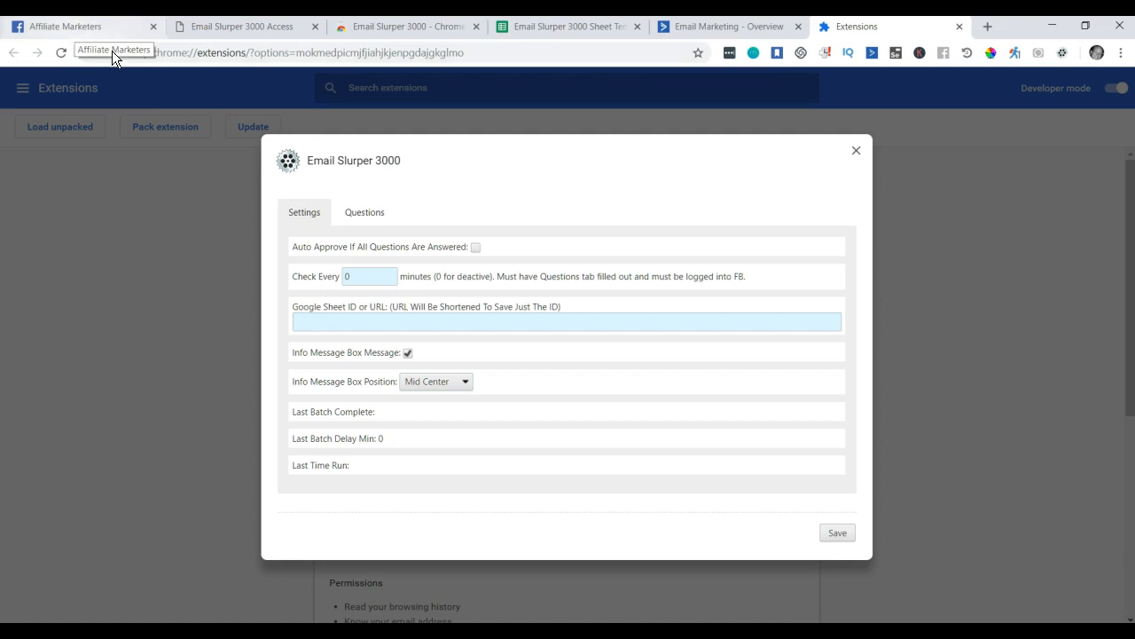
left_click(574, 31)
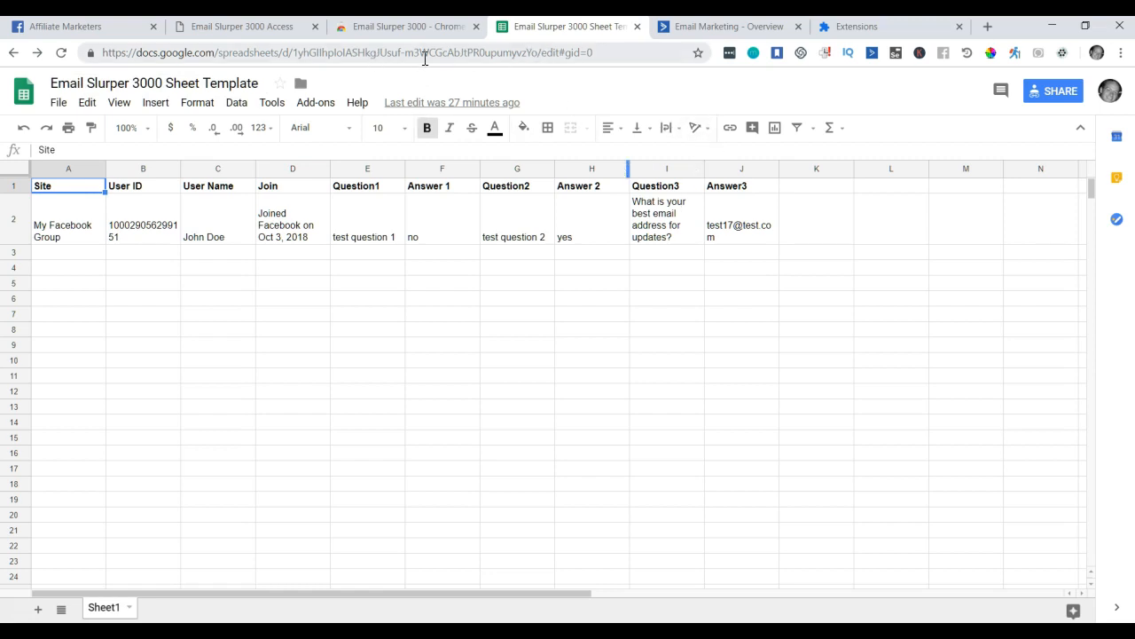
Make a copy of the template named 'Affiliate Marketers Email Sluper CSV FB Group'.
left_click(58, 104)
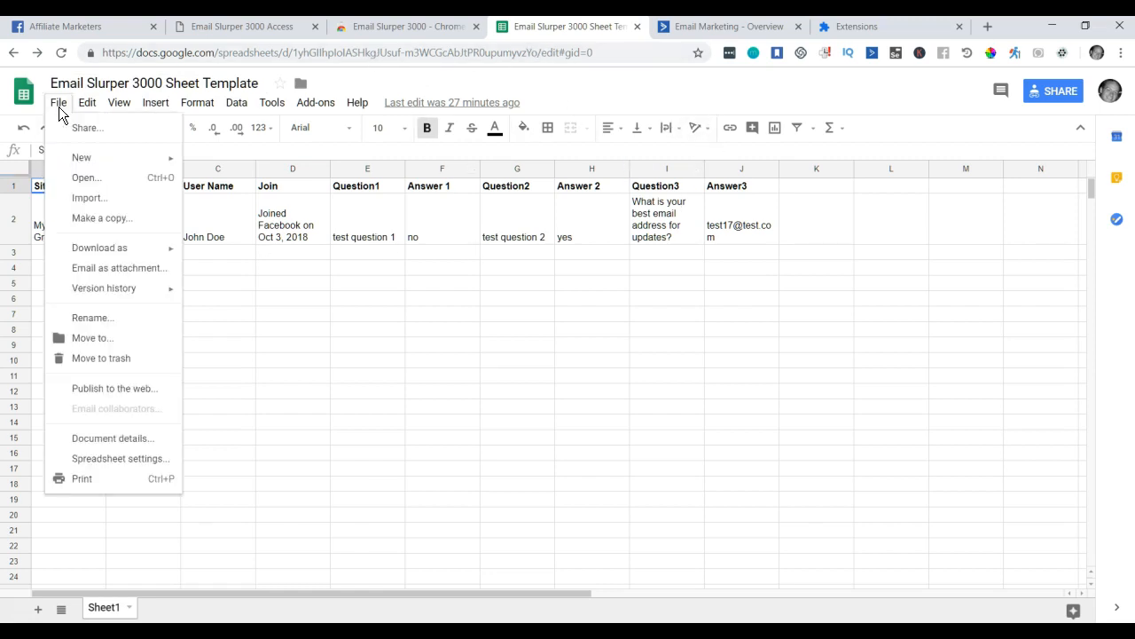
left_click(84, 222)
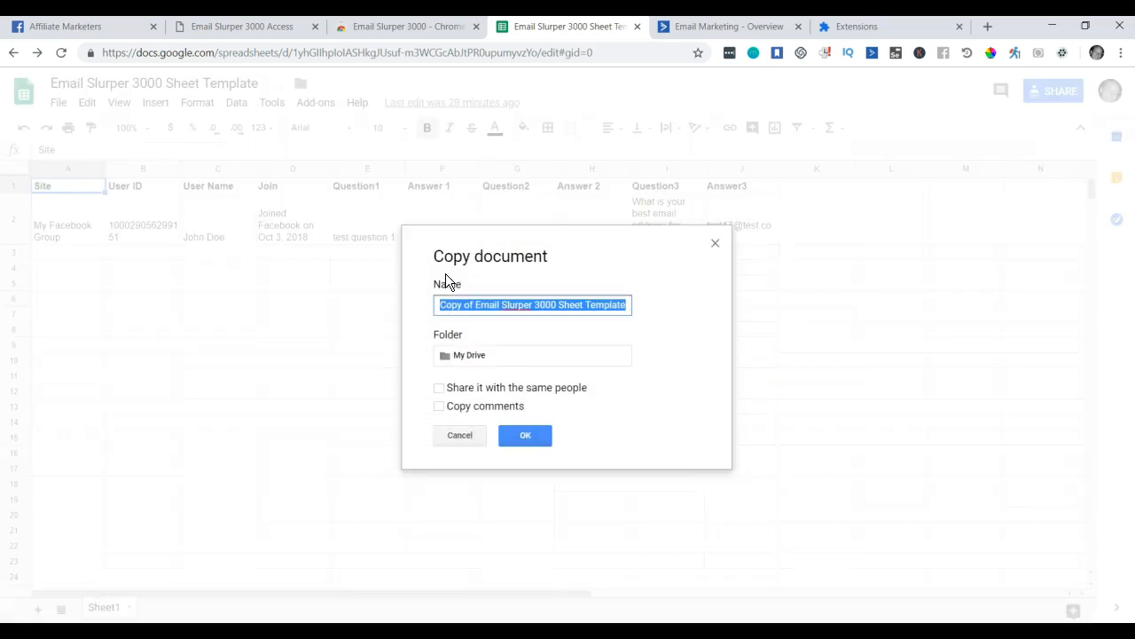
type("Affiliate Marketers Email Sluper CSV")
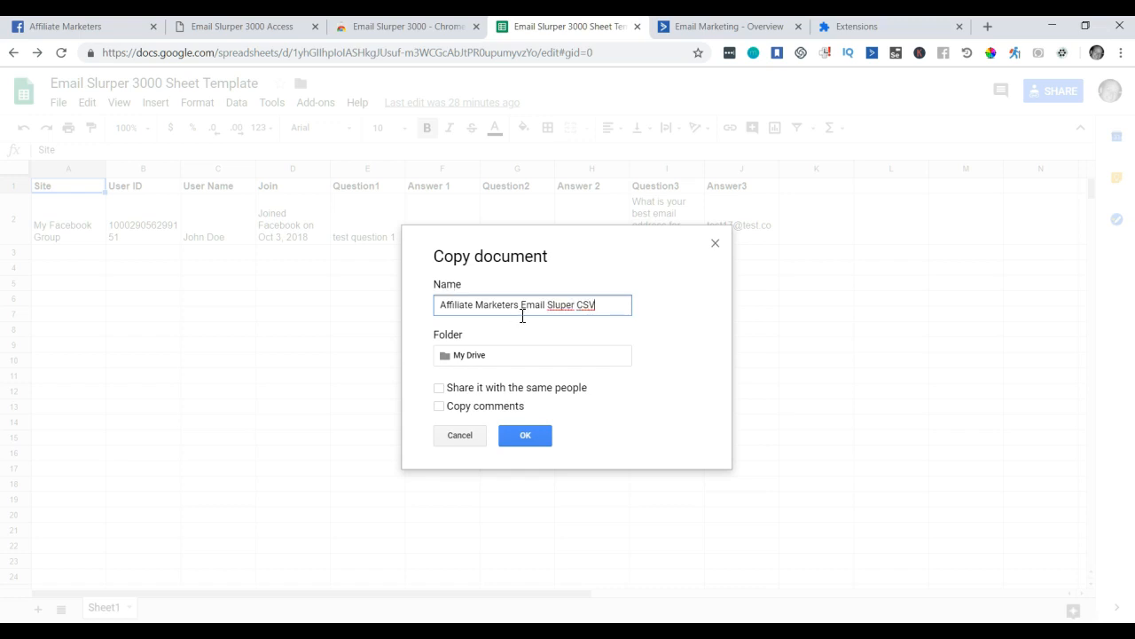
type("FB Gruop")
key("BackSpace")
key("BackSpace")
key("BackSpace")
type("oup")
left_click(530, 435)
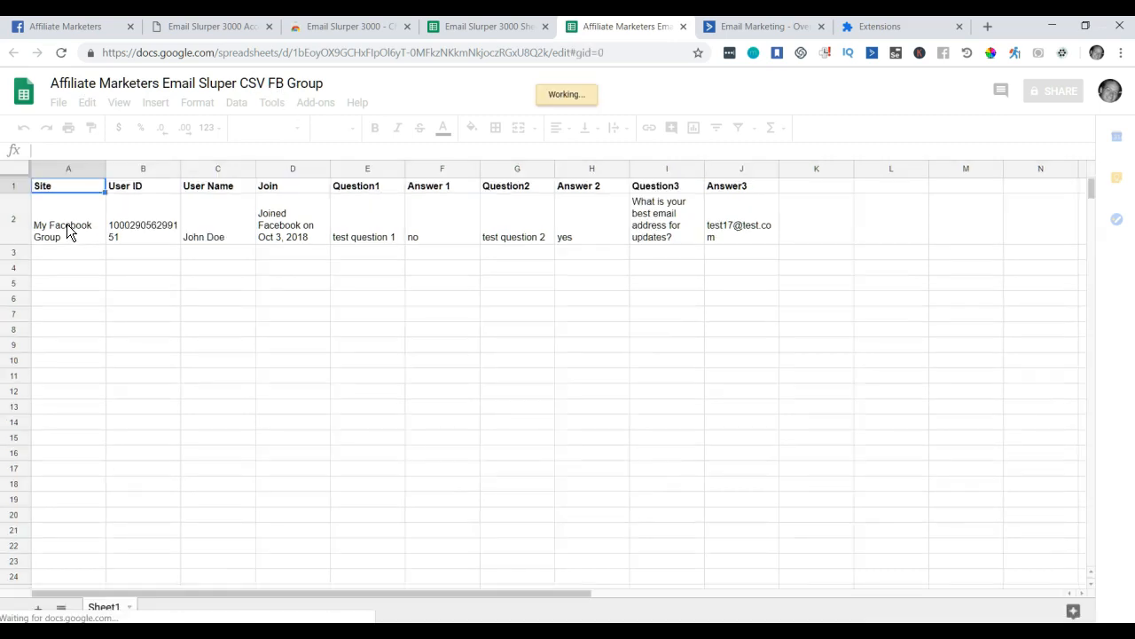
Copy the new spreadsheet's web address and return to the extension's settings.
left_click_drag(71, 233, 818, 224)
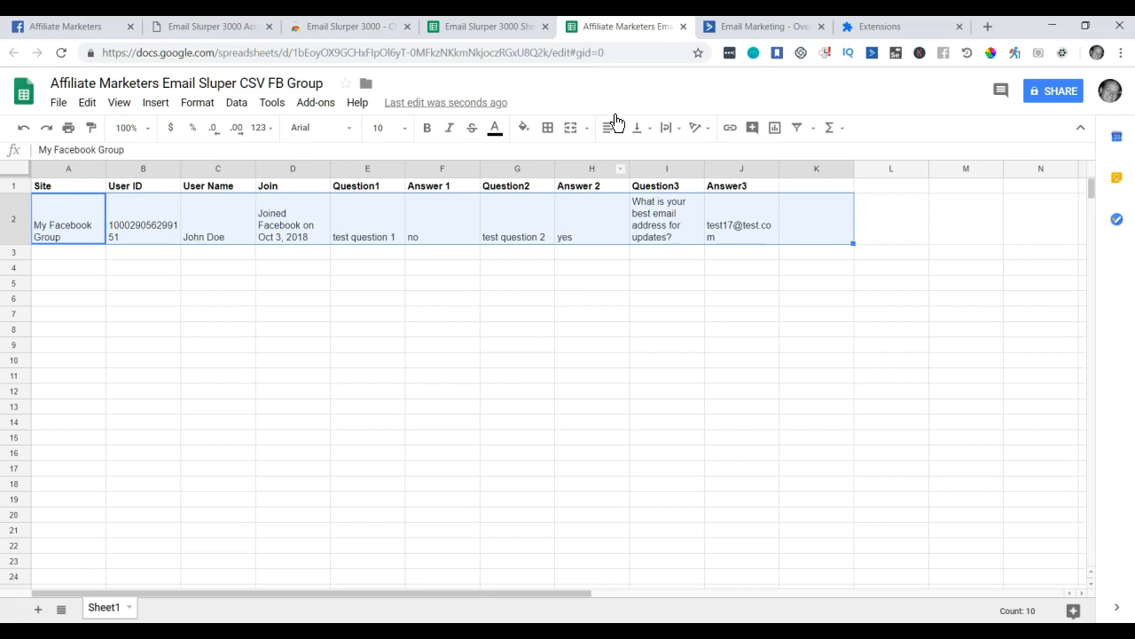
left_click(635, 51)
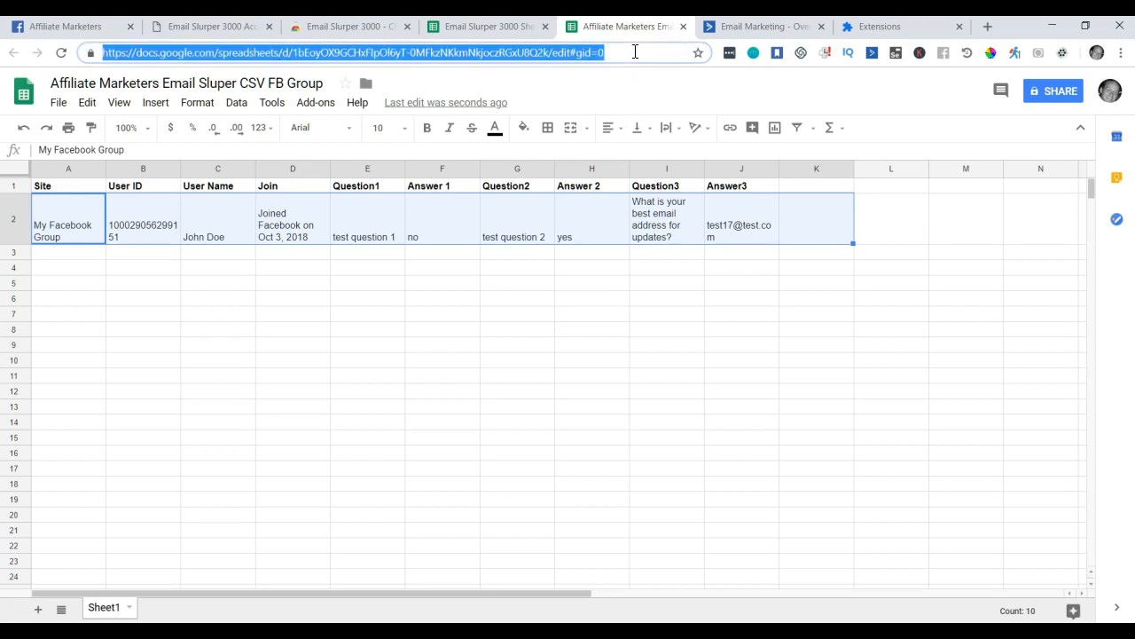
left_click(879, 35)
left_click(381, 327)
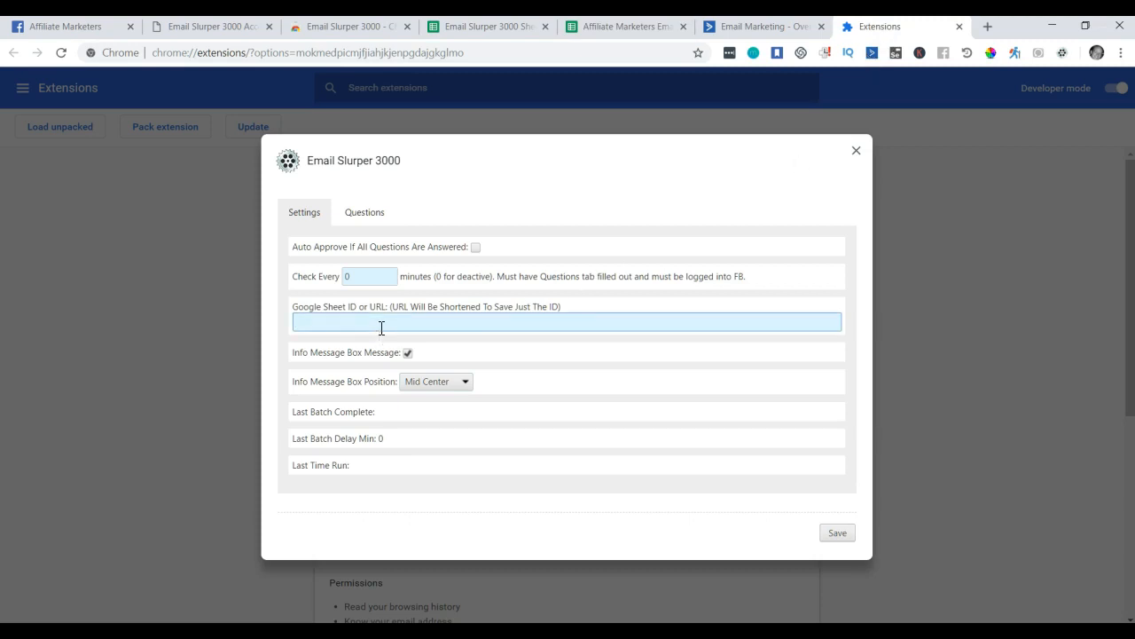
Paste the spreadsheet address into the Google Sheet ID field and save, keeping only the ID.
left_click_drag(398, 304, 404, 303)
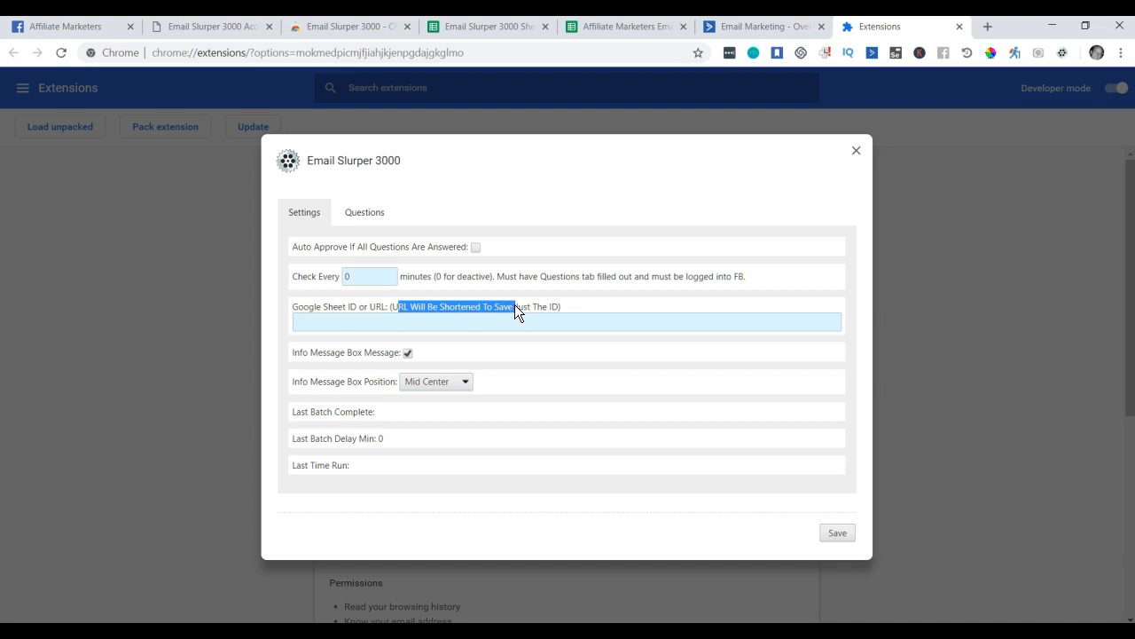
left_click(460, 324)
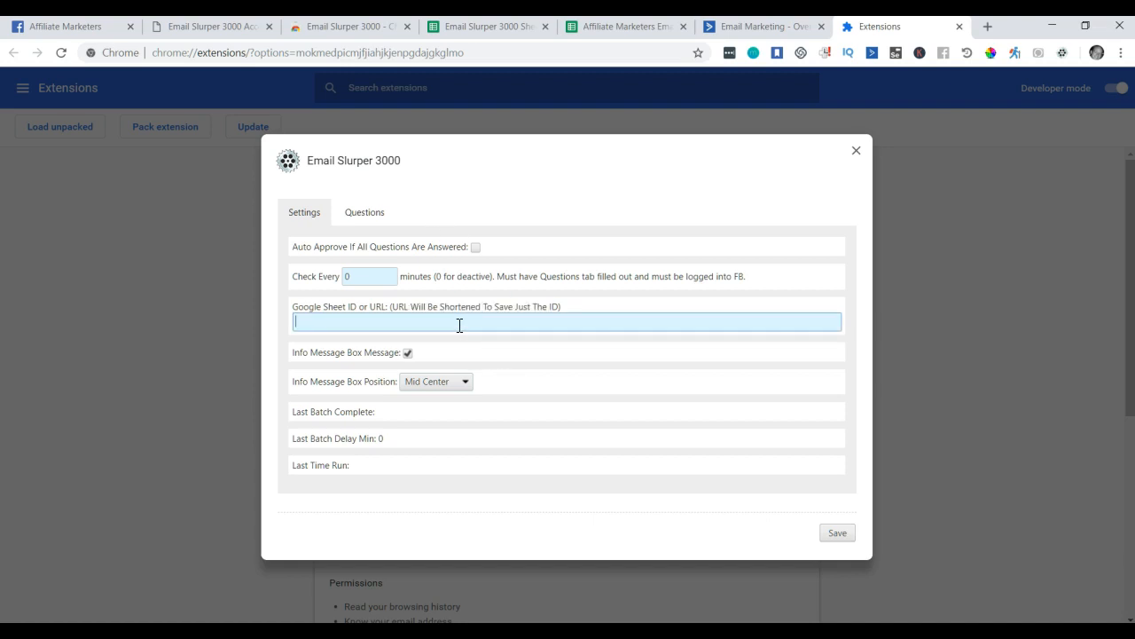
left_click_drag(464, 324, 739, 330)
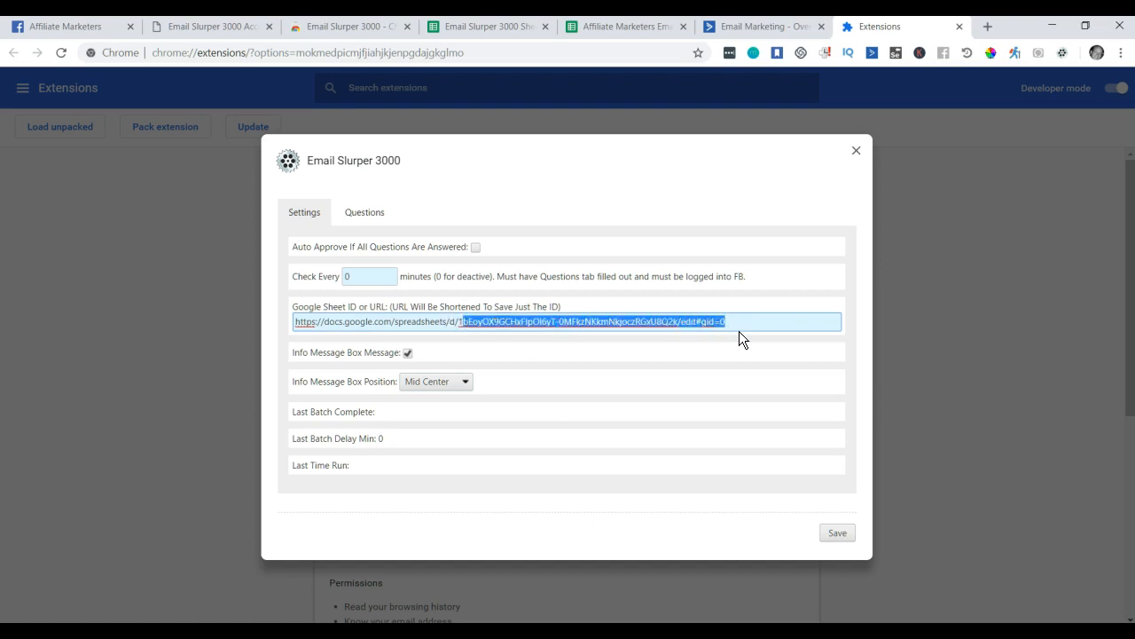
left_click(844, 533)
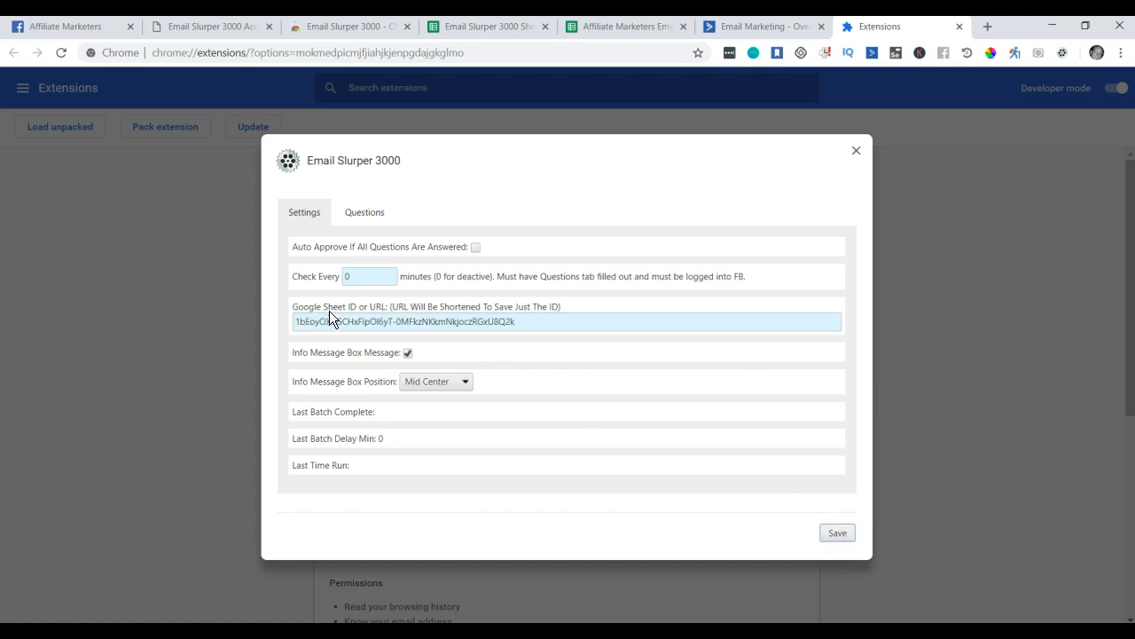
left_click(843, 533)
left_click_drag(287, 531, 355, 533)
Back in the copied sheet, check row 2's values and widen column J to fit the email.
left_click(604, 28)
left_click(431, 328)
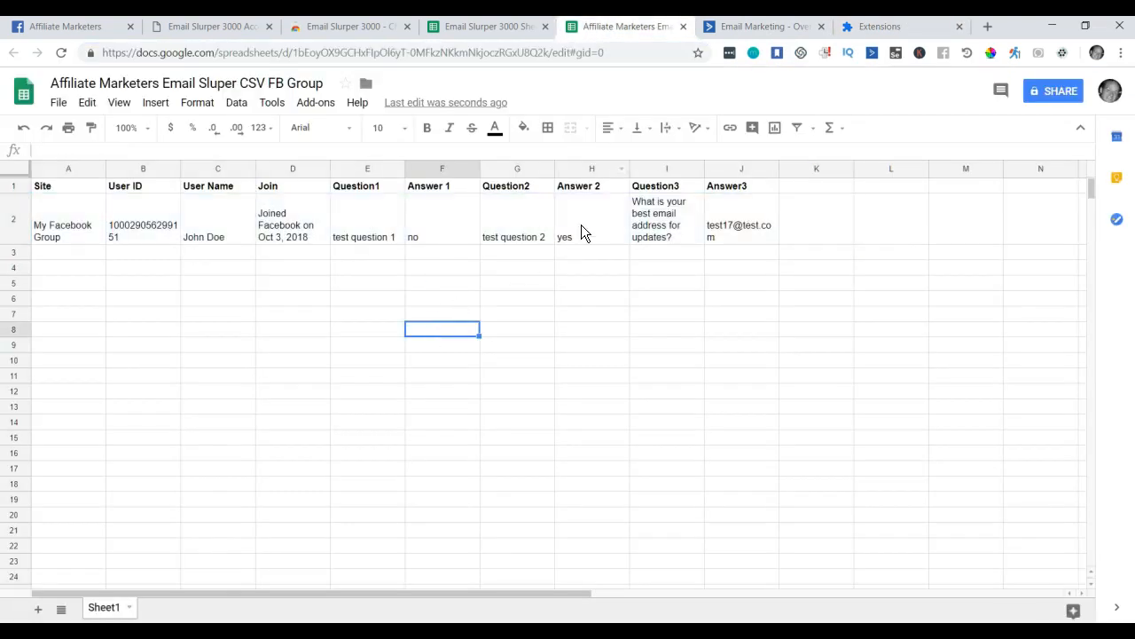
left_click(74, 234)
left_click(228, 240)
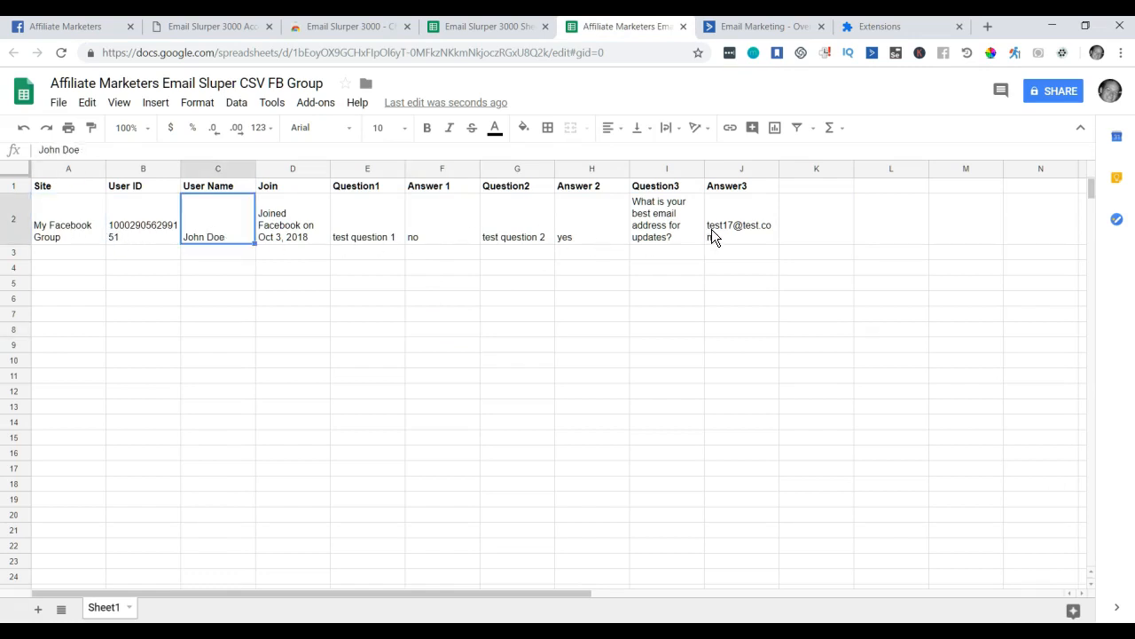
left_click(750, 233)
left_click_drag(781, 170, 822, 170)
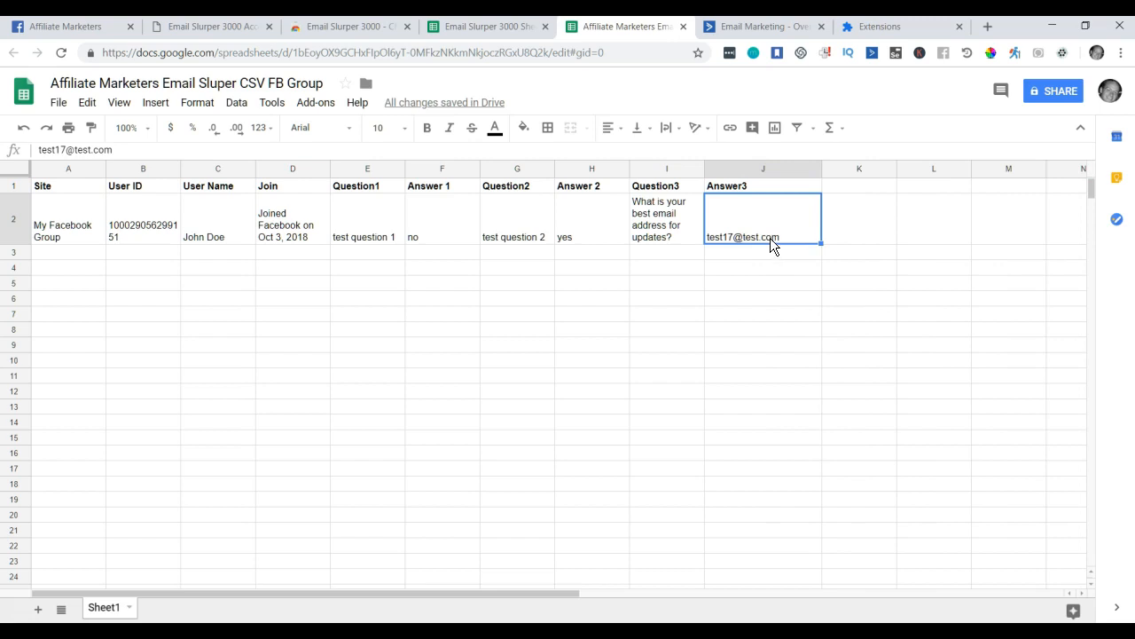
Widen columns A and B so the Site and User ID values fit, and shorten row 2.
left_click(210, 248)
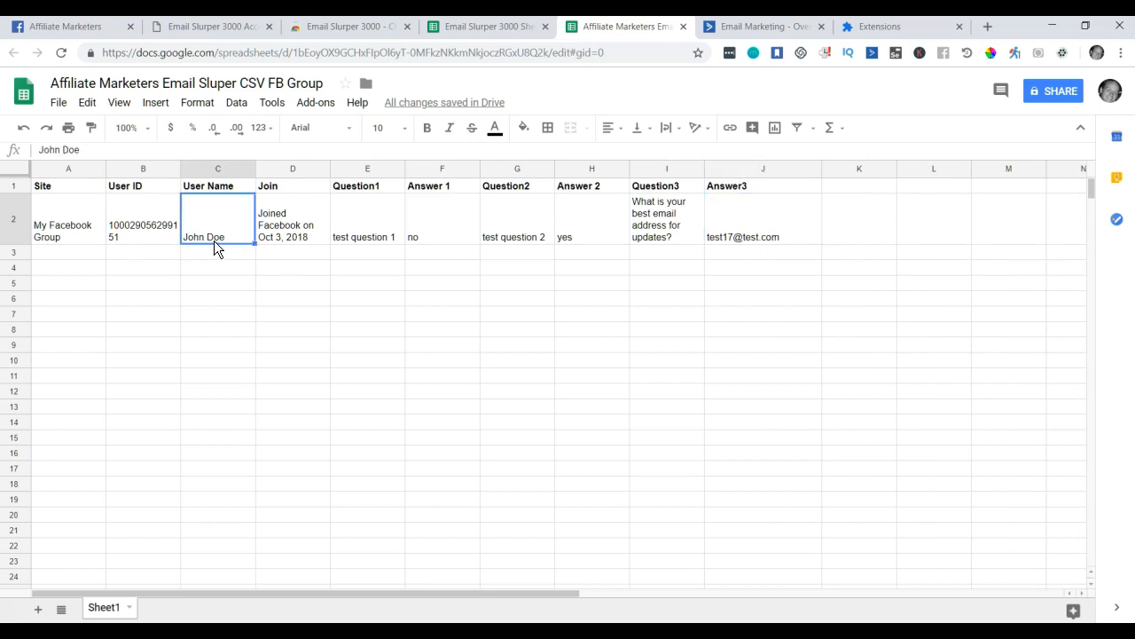
left_click(83, 217)
left_click_drag(106, 169, 145, 172)
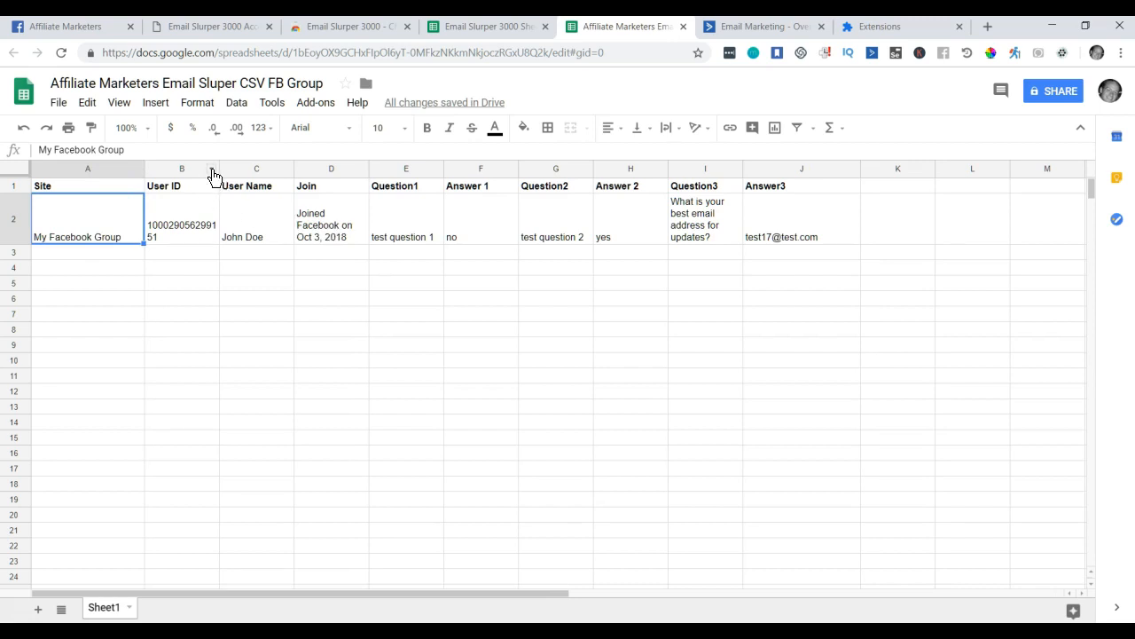
left_click_drag(219, 169, 240, 168)
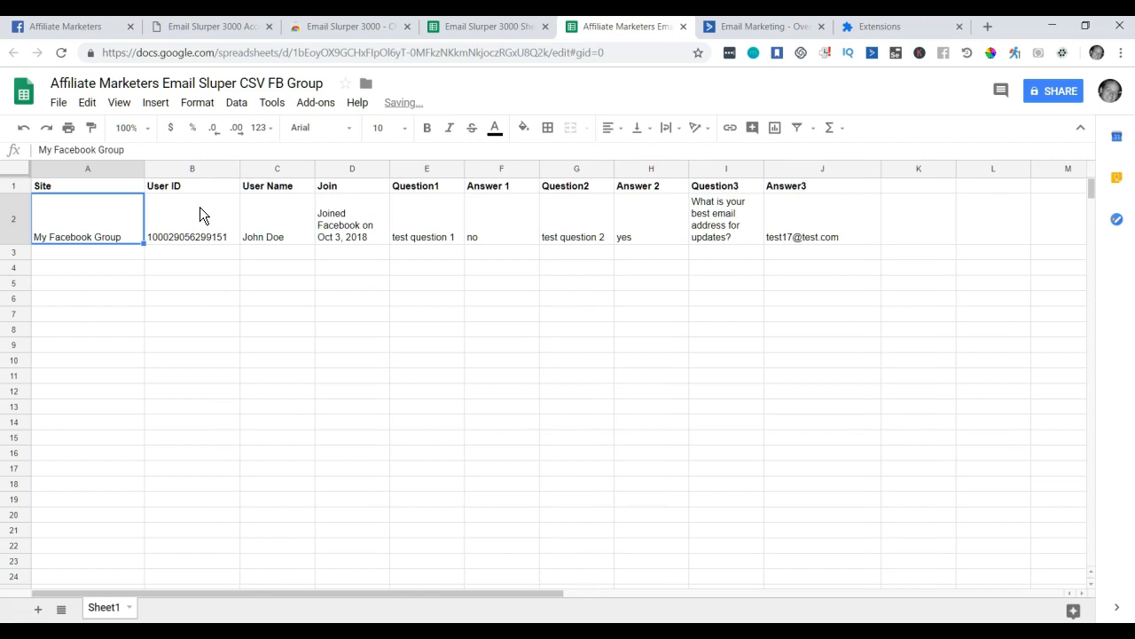
left_click_drag(26, 245, 26, 233)
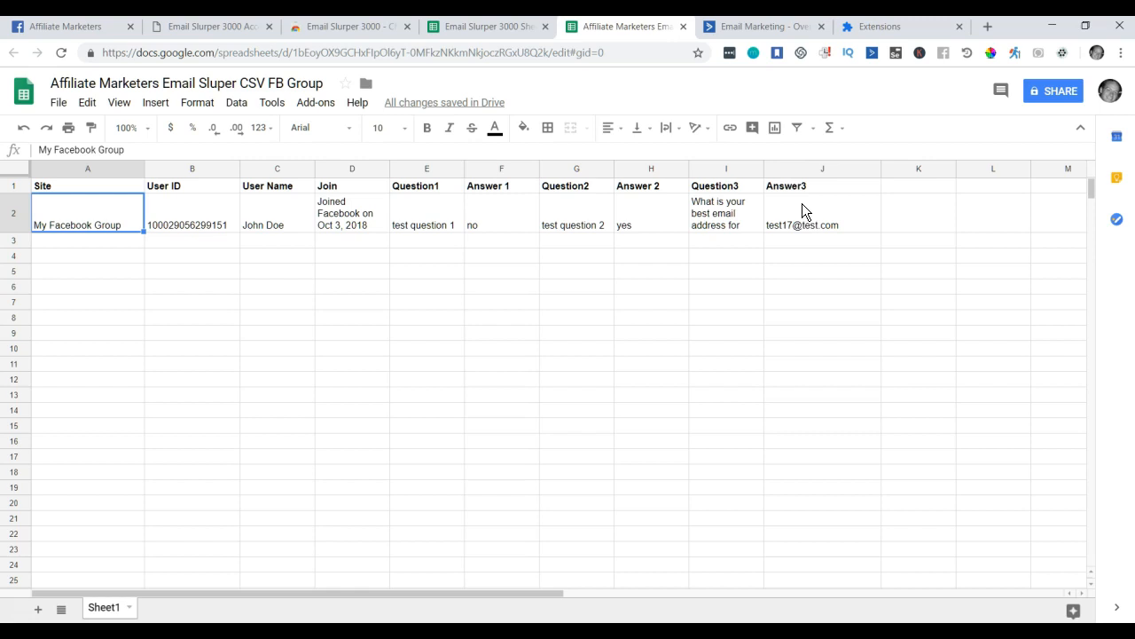
In the ActiveCampaign dashboard, go to Forms and open Manage Fields.
left_click(765, 28)
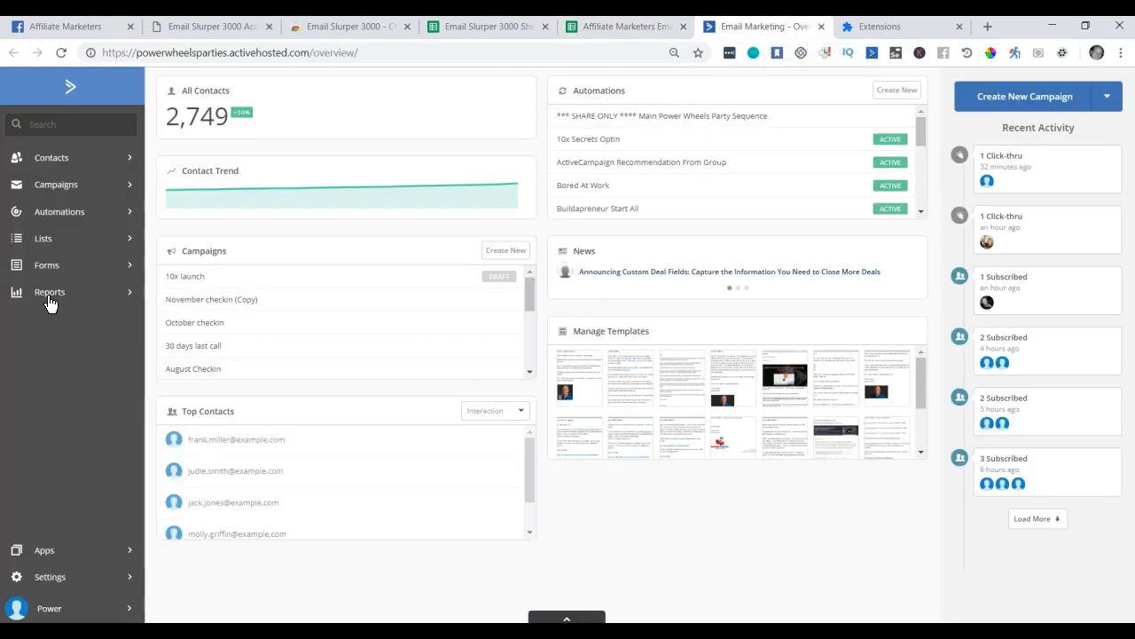
left_click(53, 267)
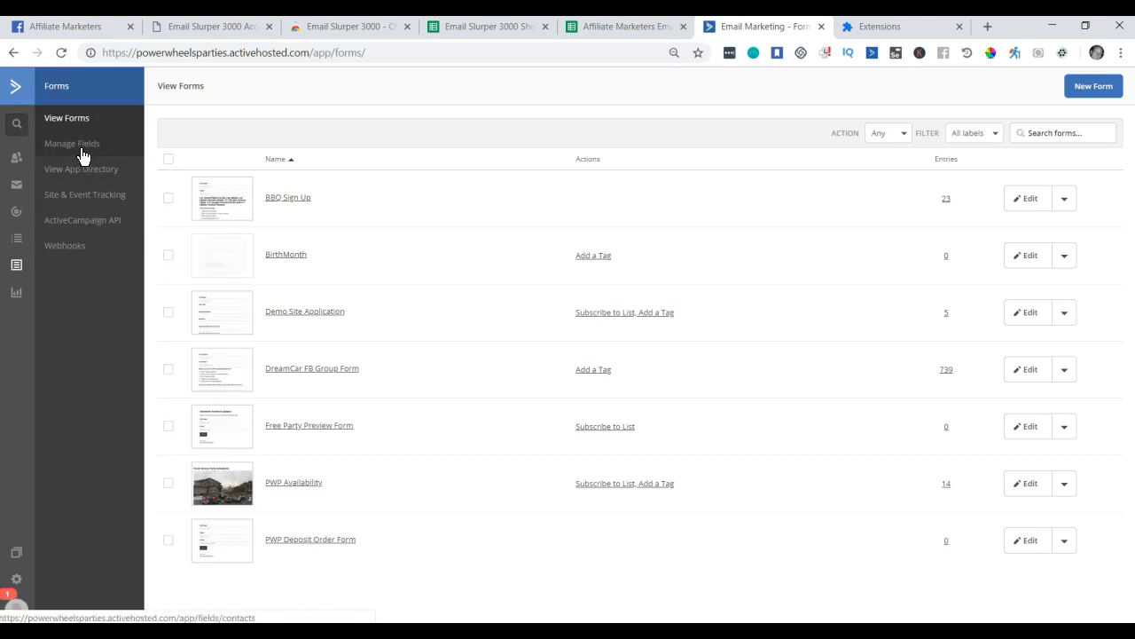
left_click(81, 144)
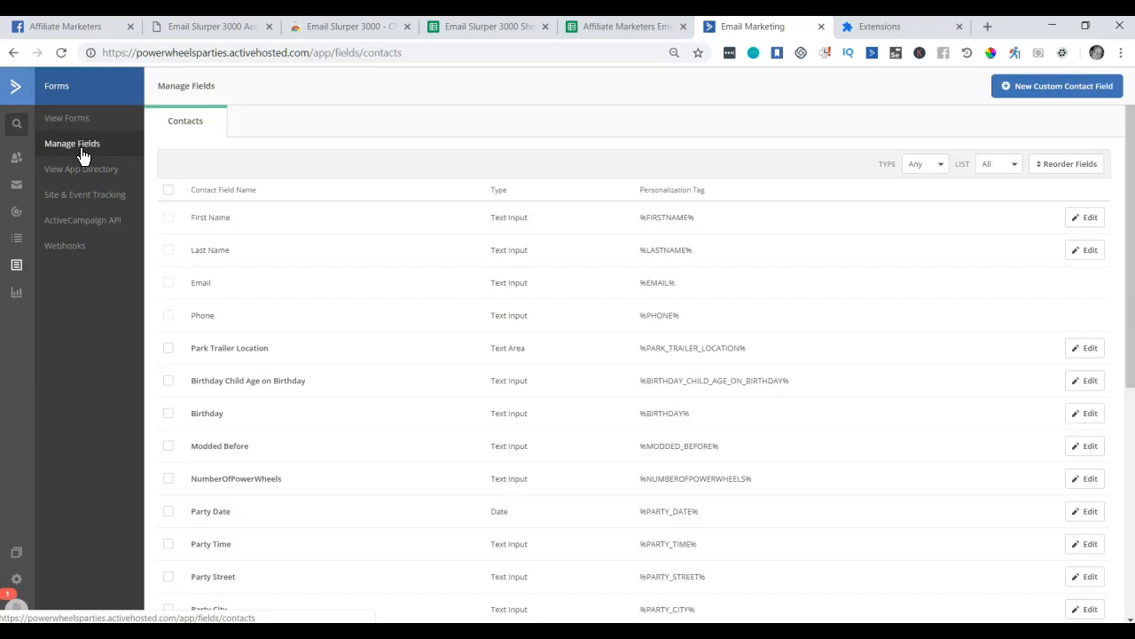
Begin a New Custom Contact Field and continue with Text input as its type.
left_click(1046, 96)
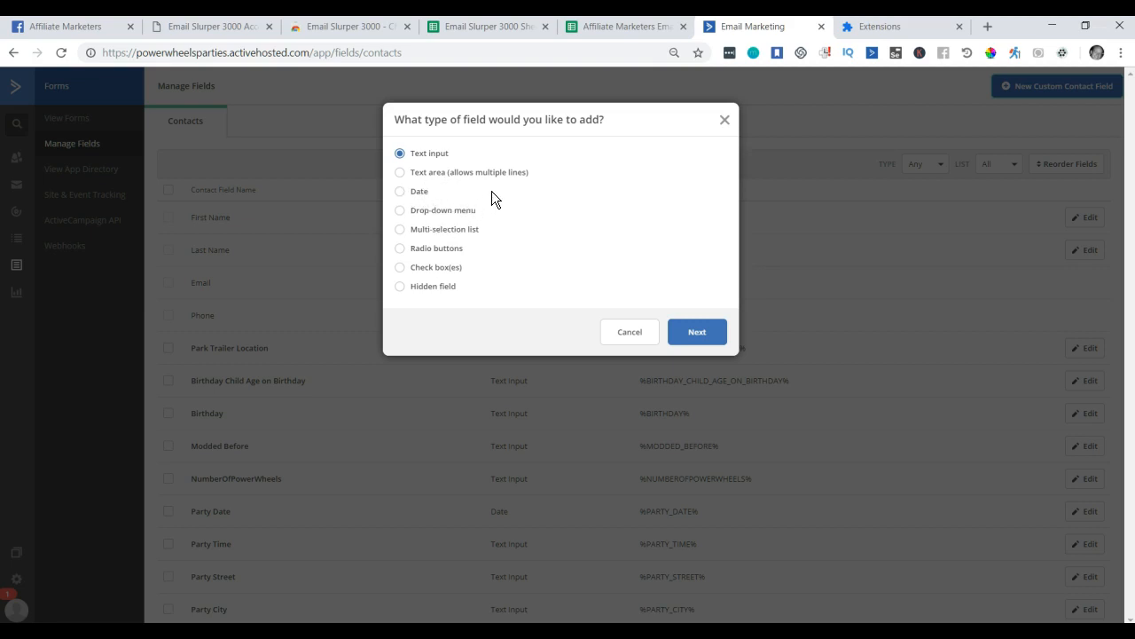
left_click(608, 28)
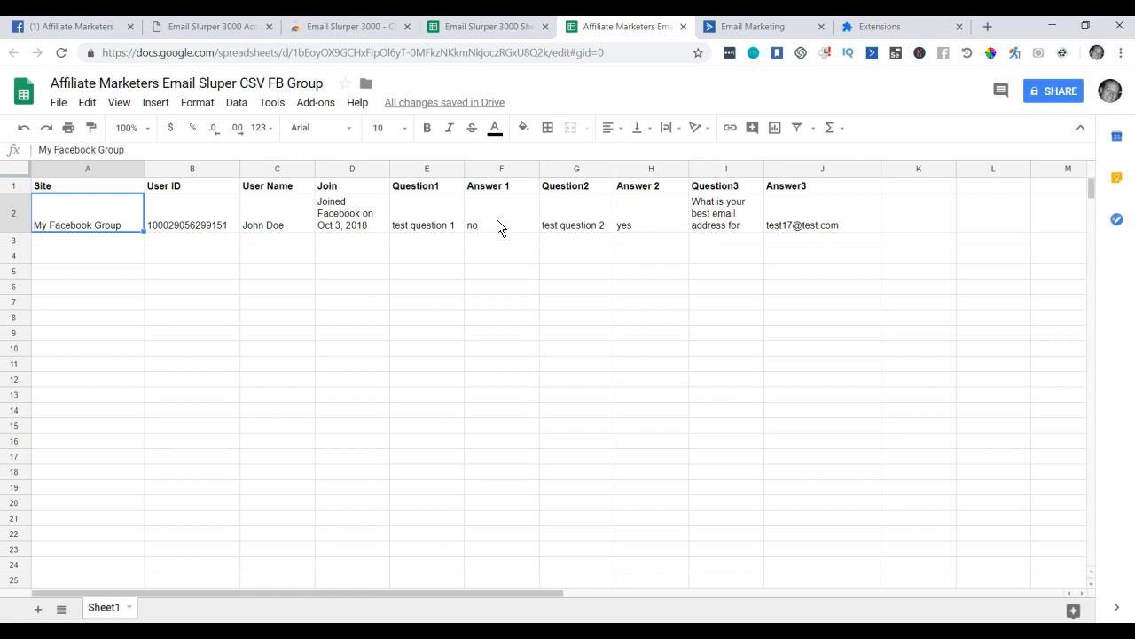
left_click(751, 26)
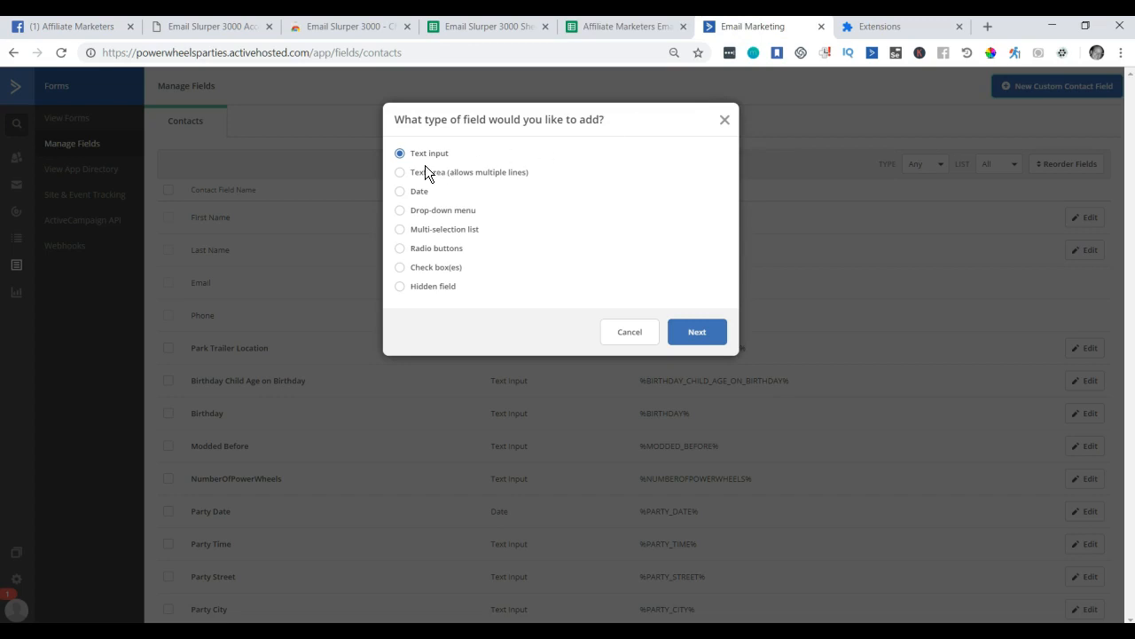
left_click(697, 331)
Name the new text field 'affiliateMarketersGroupHasClickFunnels' and add it.
left_click(528, 176)
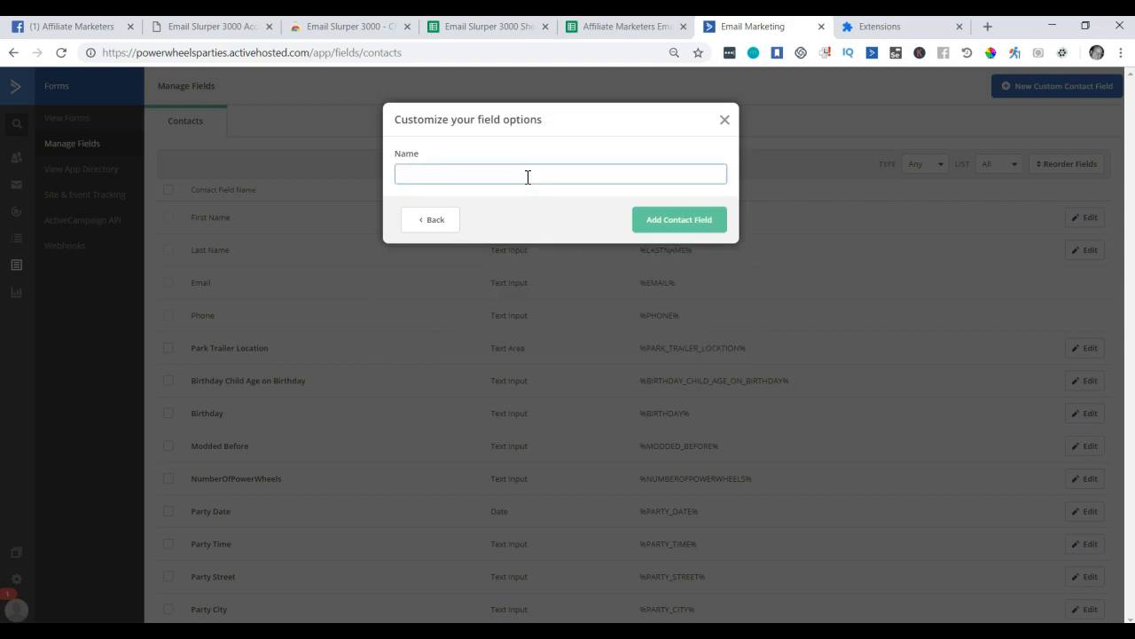
type("fbgroupHasClickFunnels")
key("ctrl+a")
key("ctrl+a")
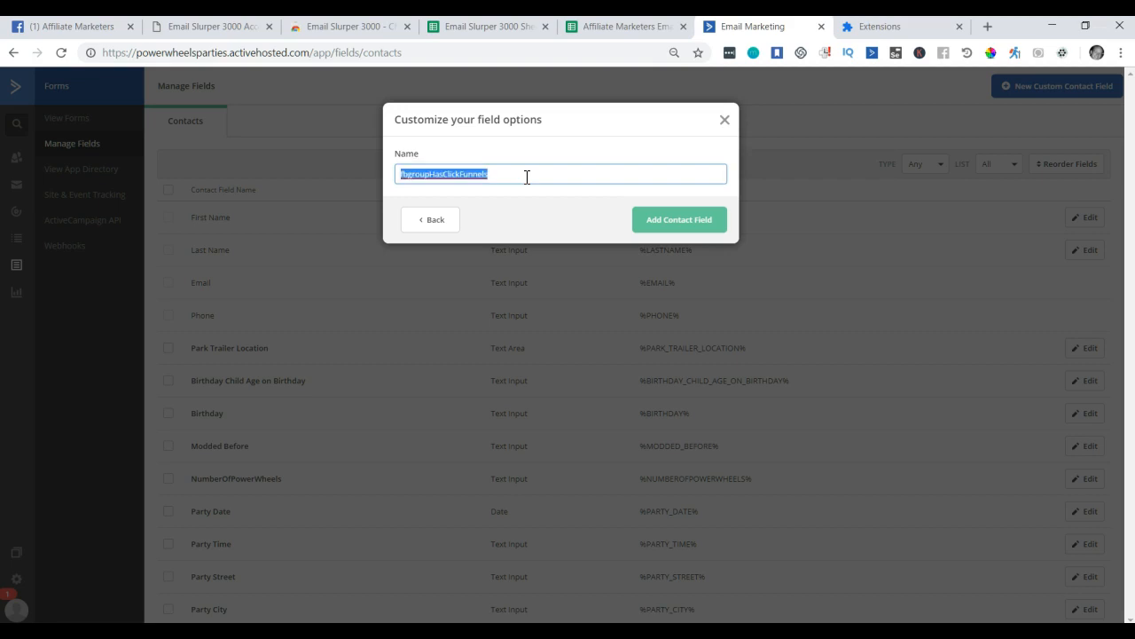
type("affiliateMarke")
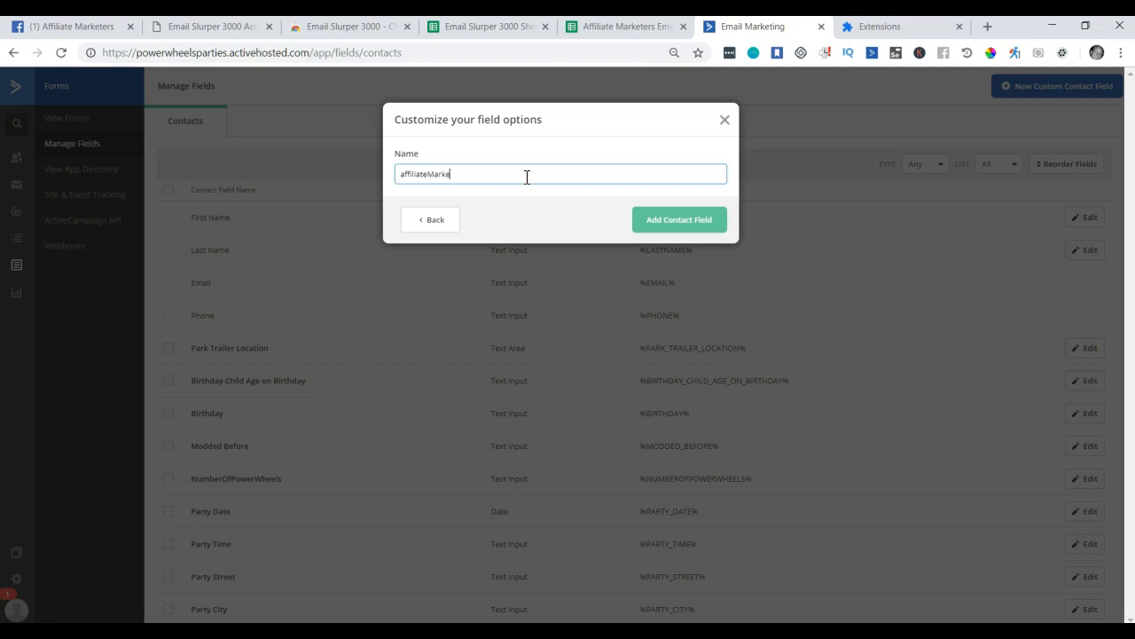
type("tersGroupHasClickFunnels")
left_click(688, 223)
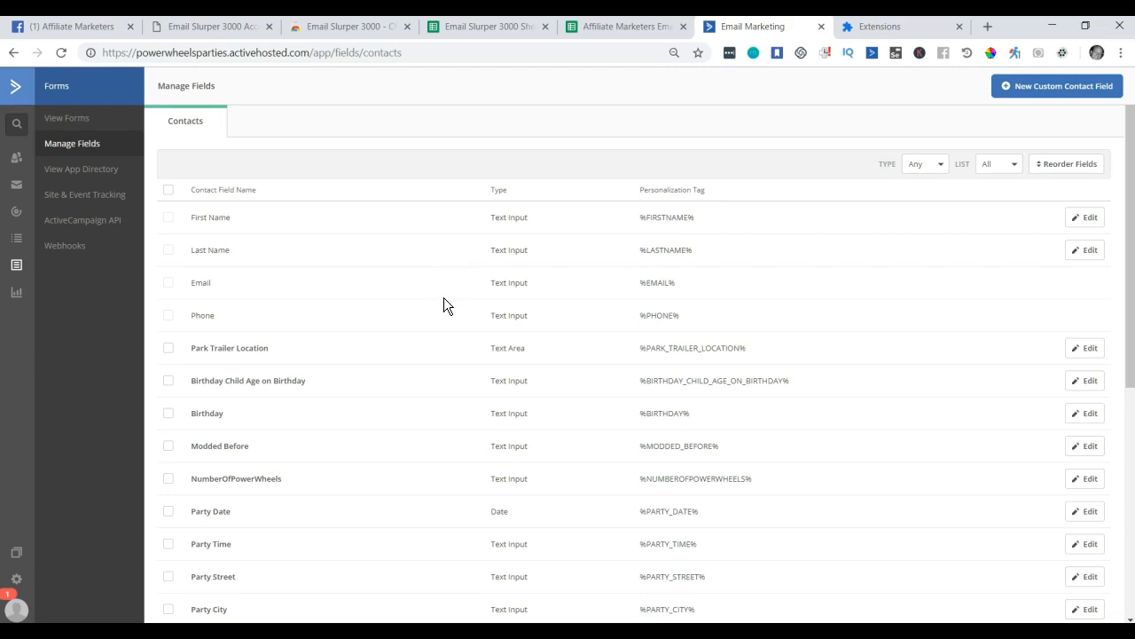
Add another text custom contact field named 'affiliateMarketersYouTubeTrainingSupgestion'.
left_click(1041, 92)
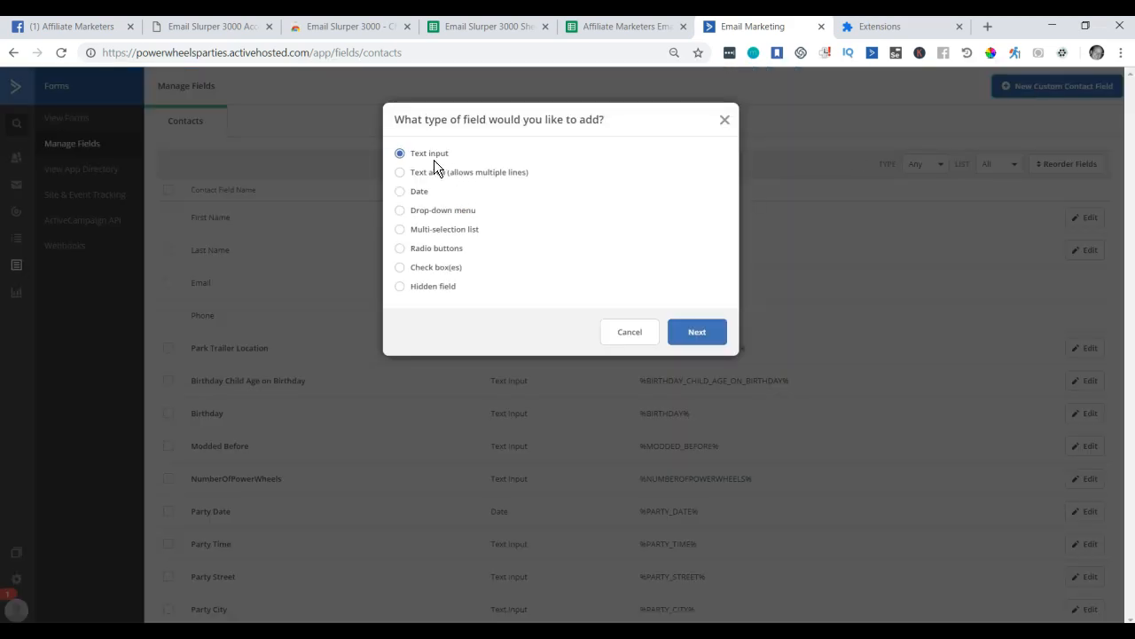
left_click(708, 339)
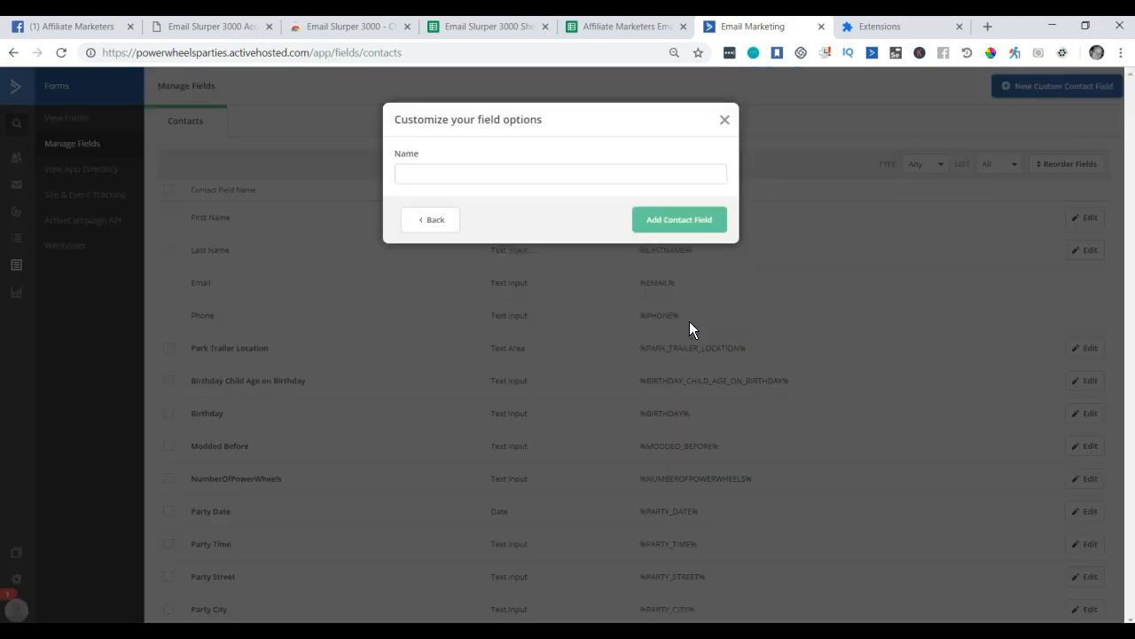
left_click(497, 176)
type("affi")
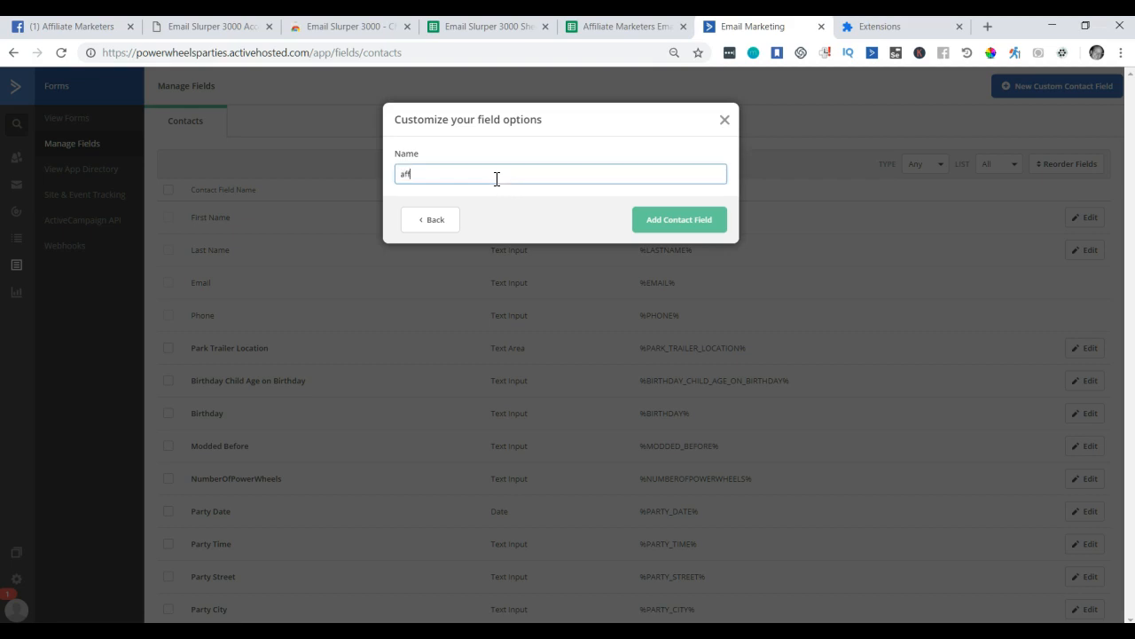
type("liateMarketr")
key("BackSpace")
type("ers")
type("YouT")
type("ubeTrainin")
type("gSup")
type("gestion")
left_click(675, 230)
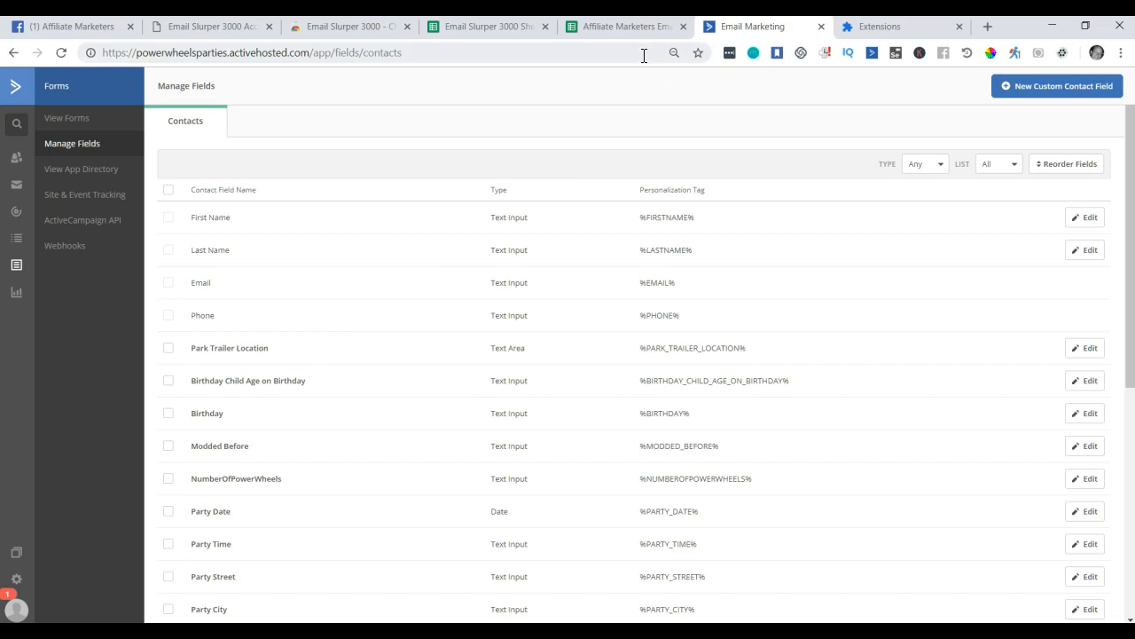
Load the Zapier dashboard in a new tab and scroll through the existing Zaps.
left_click(987, 29)
type("zap")
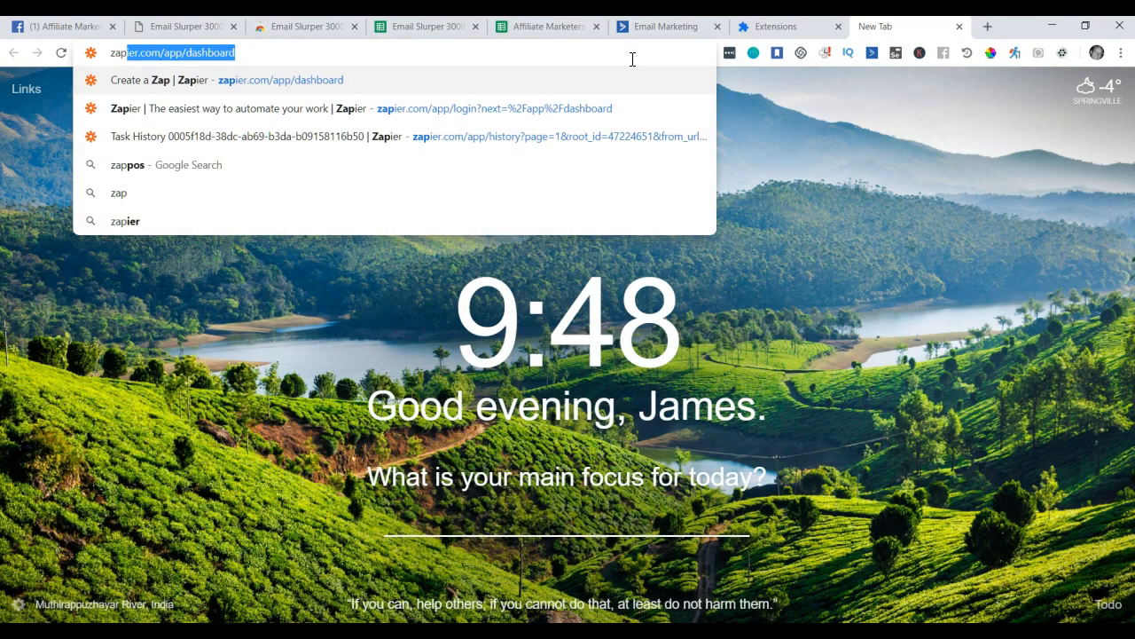
type("ier")
key("Return")
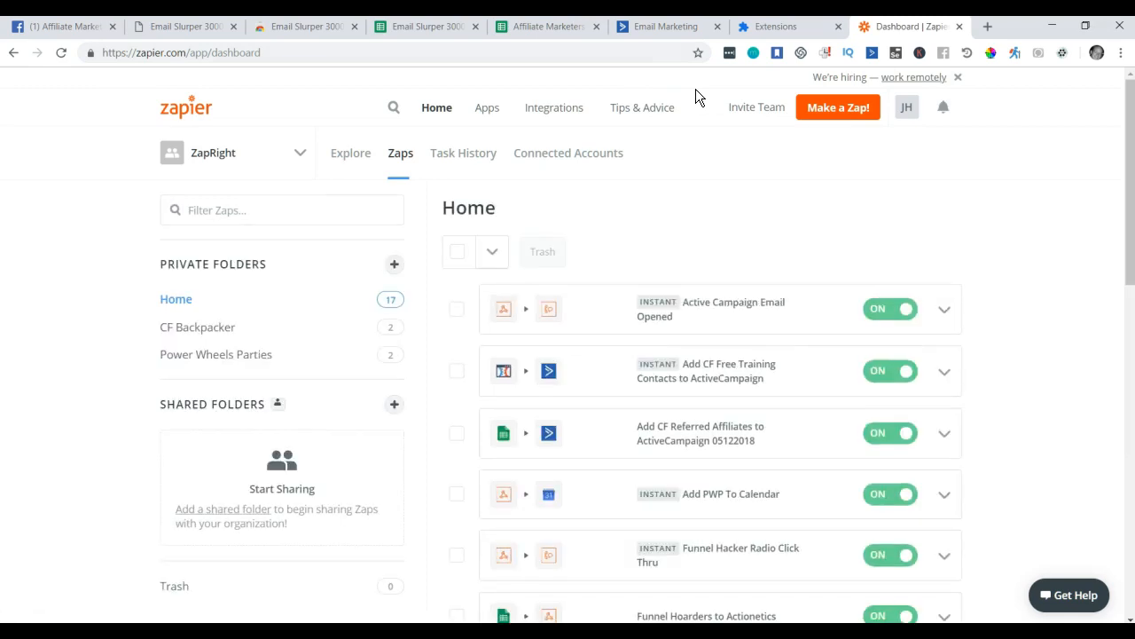
scroll(1004, 246, "down", 1)
scroll(1006, 243, "down", 8)
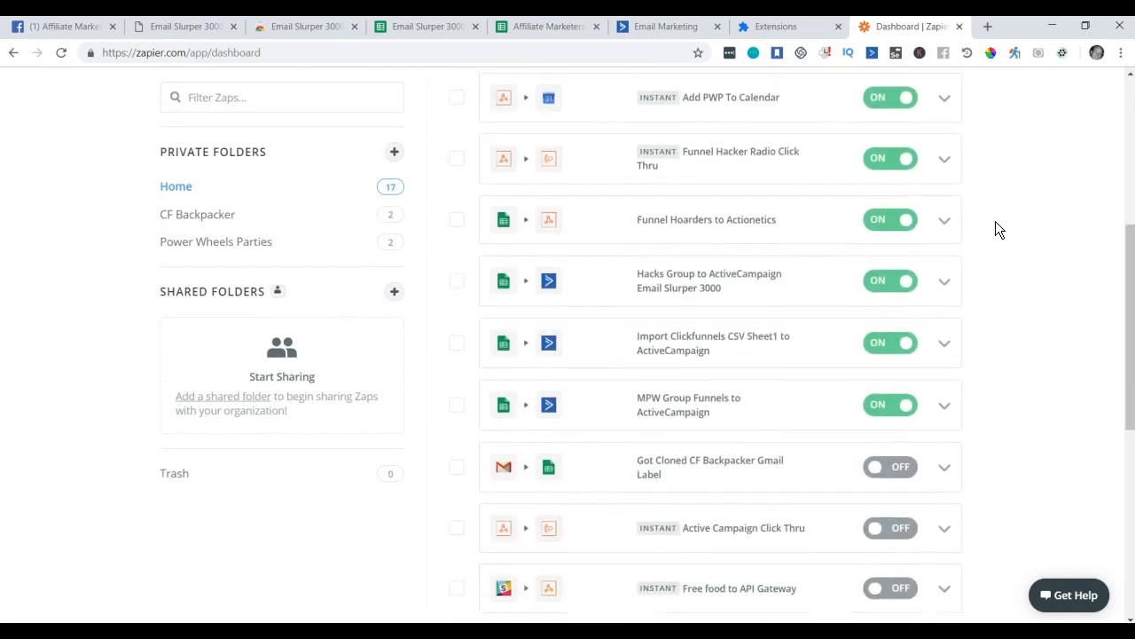
scroll(998, 235, "down", 1)
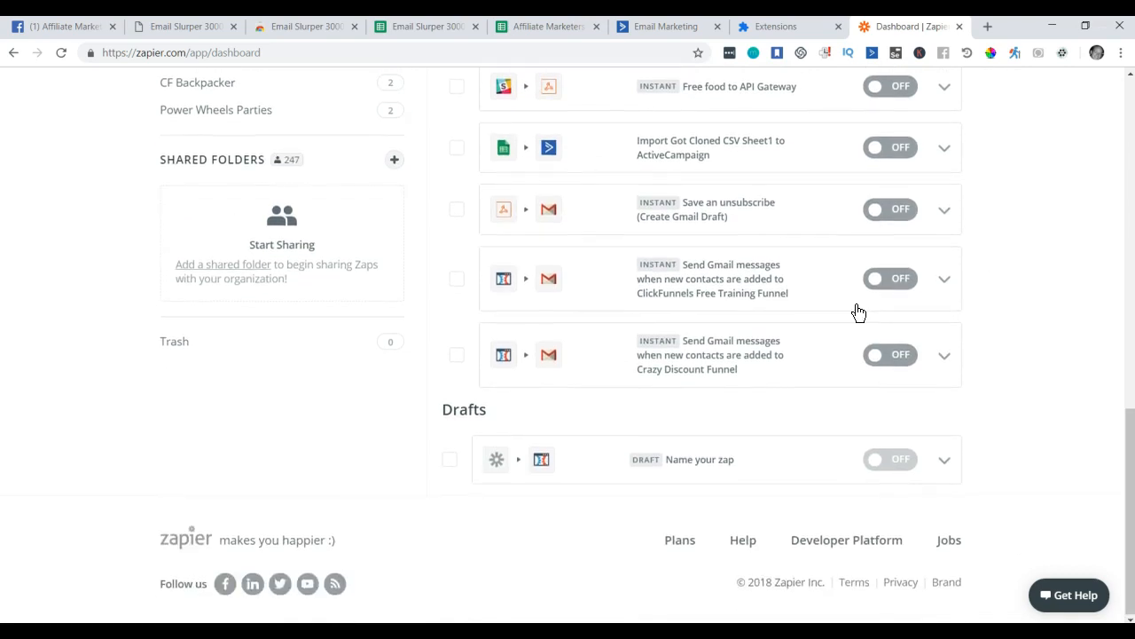
scroll(847, 302, "up", 4)
scroll(847, 302, "up", 6)
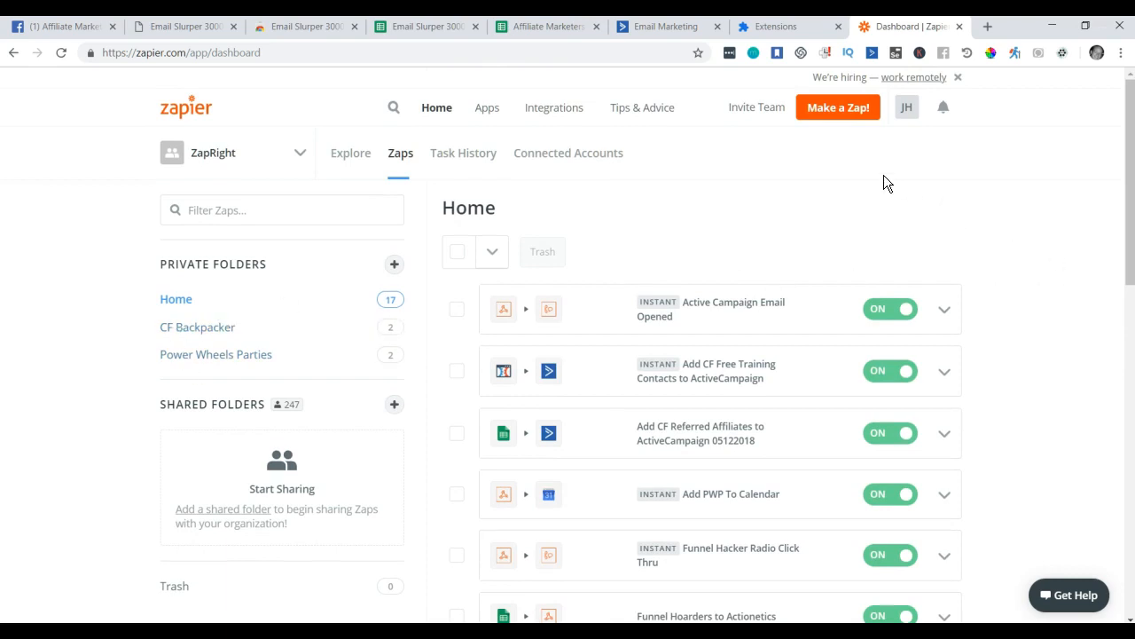
Make a new Zap named 'Affiliate Marketers FB Group to ActiveCampaign (Email Slurper 3000)'.
left_click(836, 114)
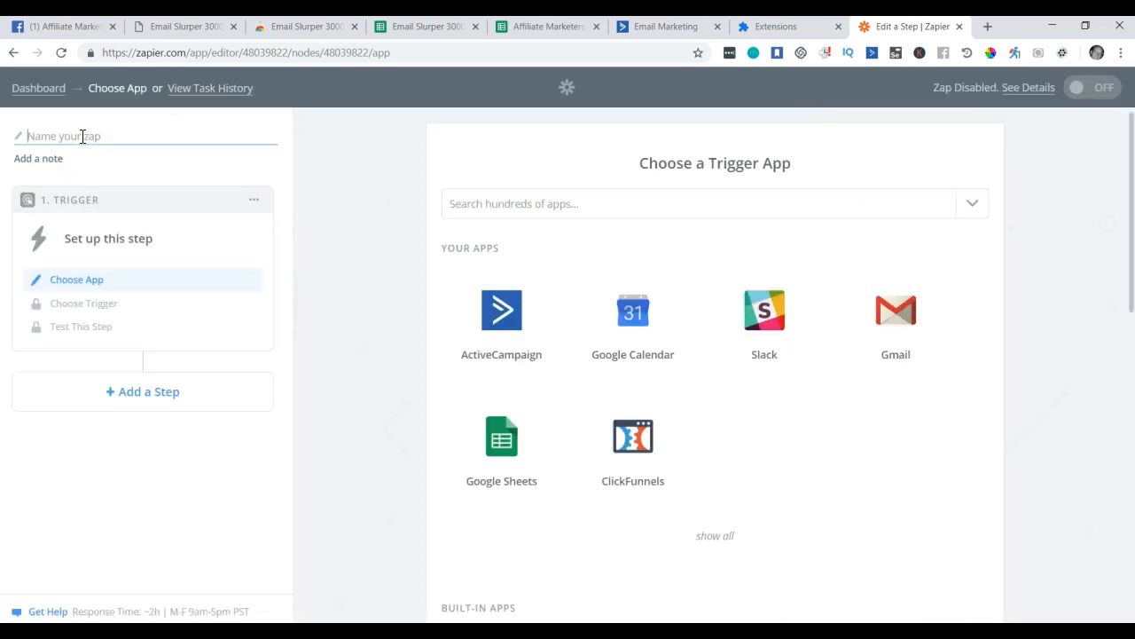
type("Affilia")
type("te Marketer")
type("s FB Group to")
type(" Ac")
type("tive Camp")
key("BackSpace")
key("BackSpace")
key("BackSpace")
key("BackSpace")
key("BackSpace")
type("Campaign (EMa")
key("BackSpace")
key("BackSpace")
type("maio")
key("BackSpace")
type("l Slur")
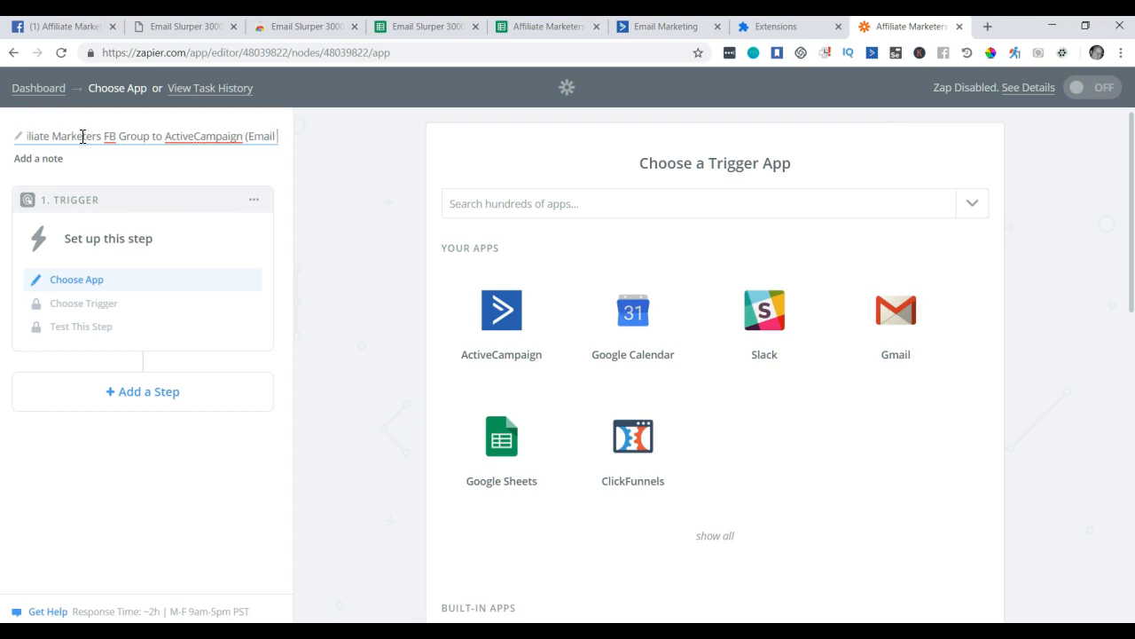
type("per")
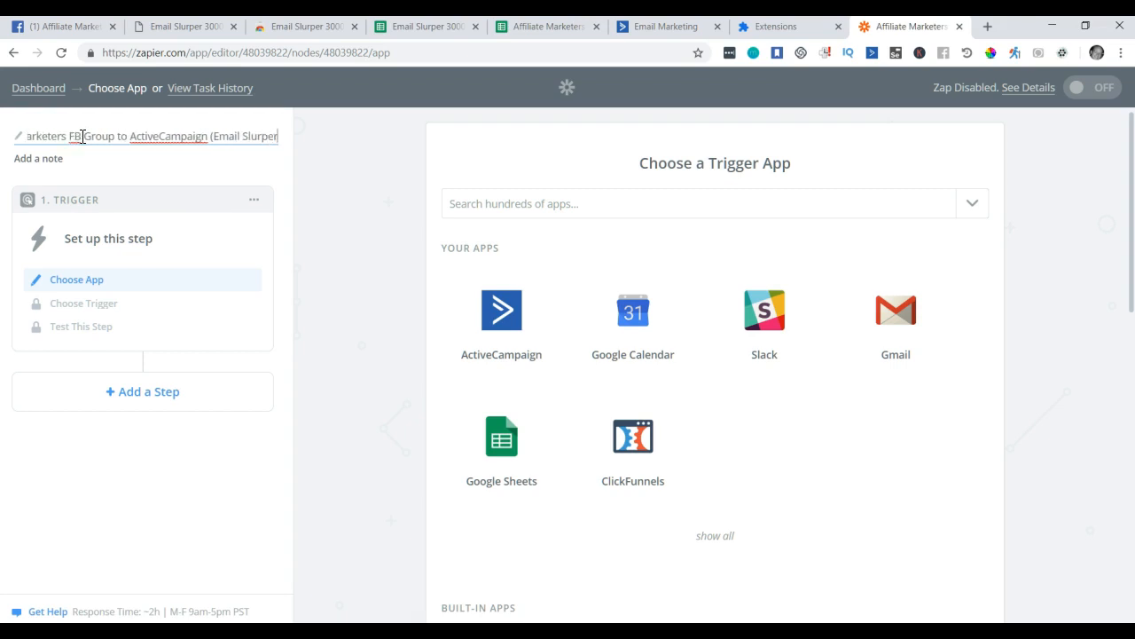
type(" 3000)")
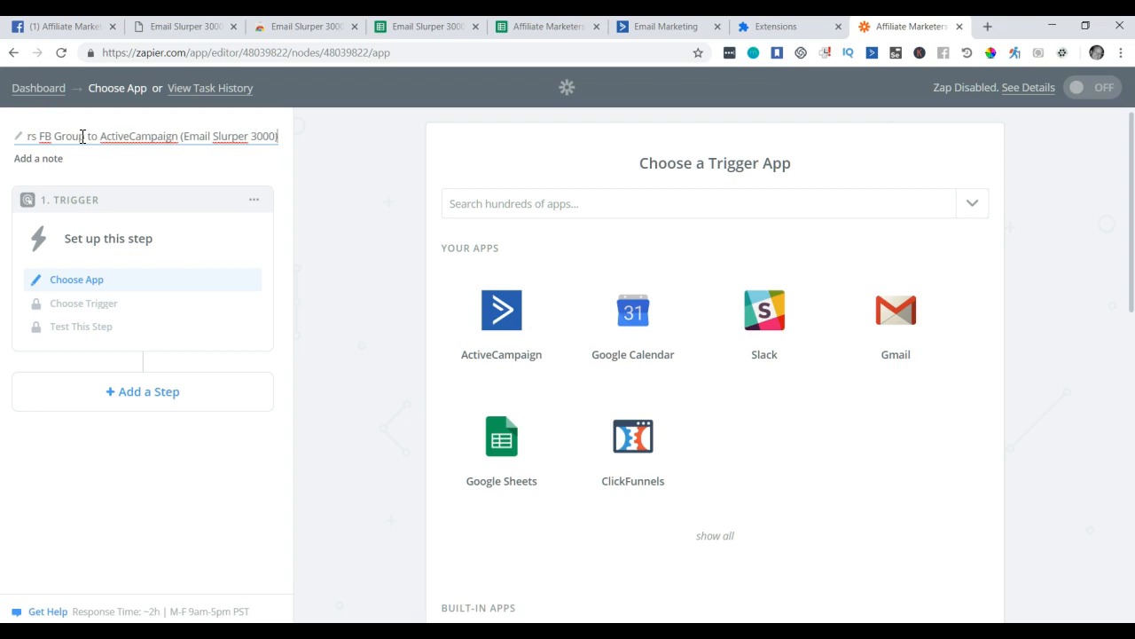
key("Return")
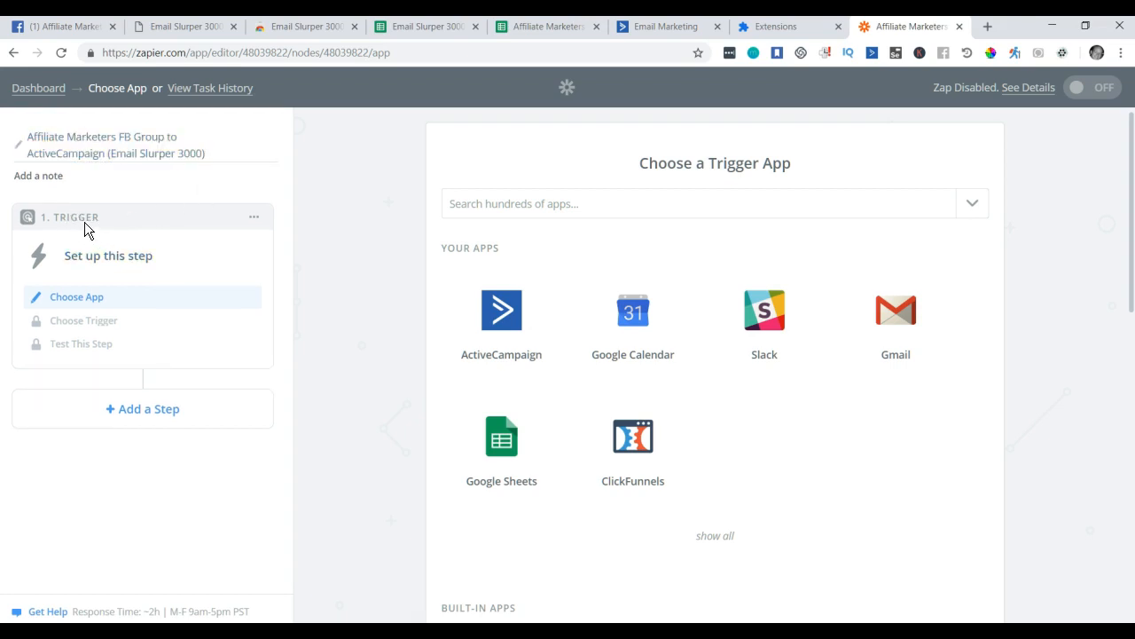
Choose Google Sheets with the New Spreadsheet Row trigger.
left_click(503, 443)
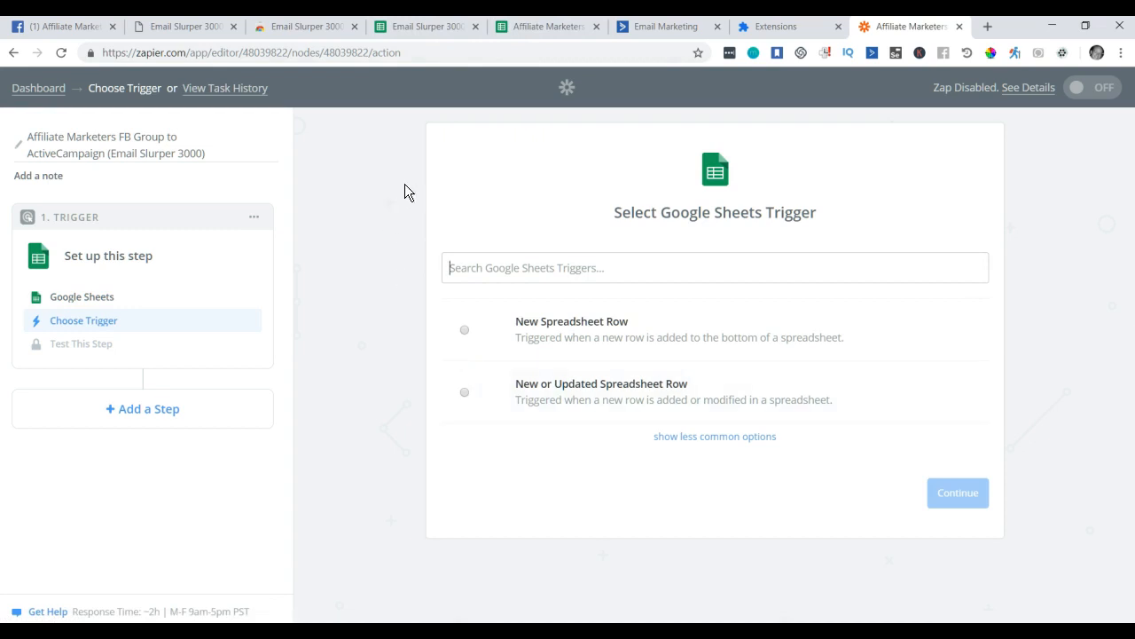
left_click(465, 331)
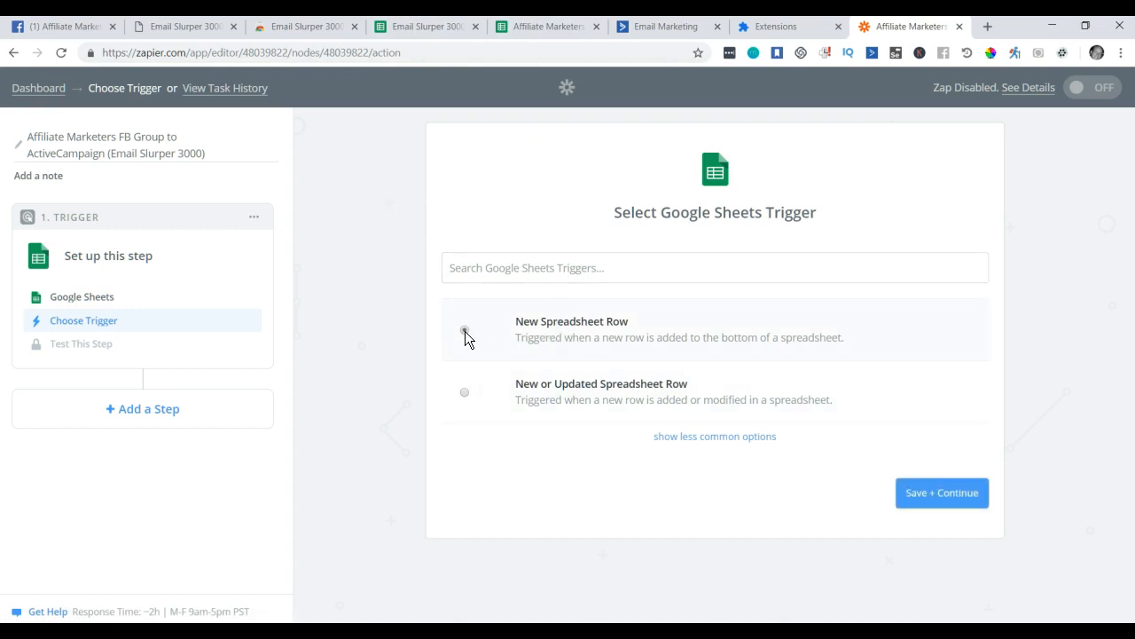
left_click(943, 495)
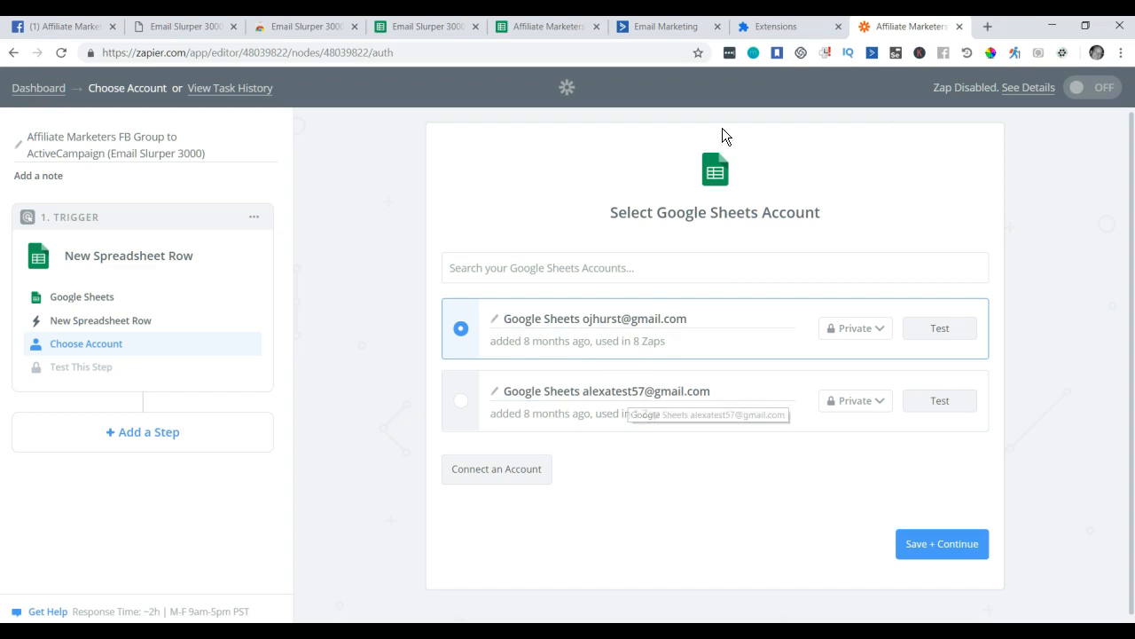
Select the first Google Sheets account, test it successfully, and continue.
left_click(1096, 53)
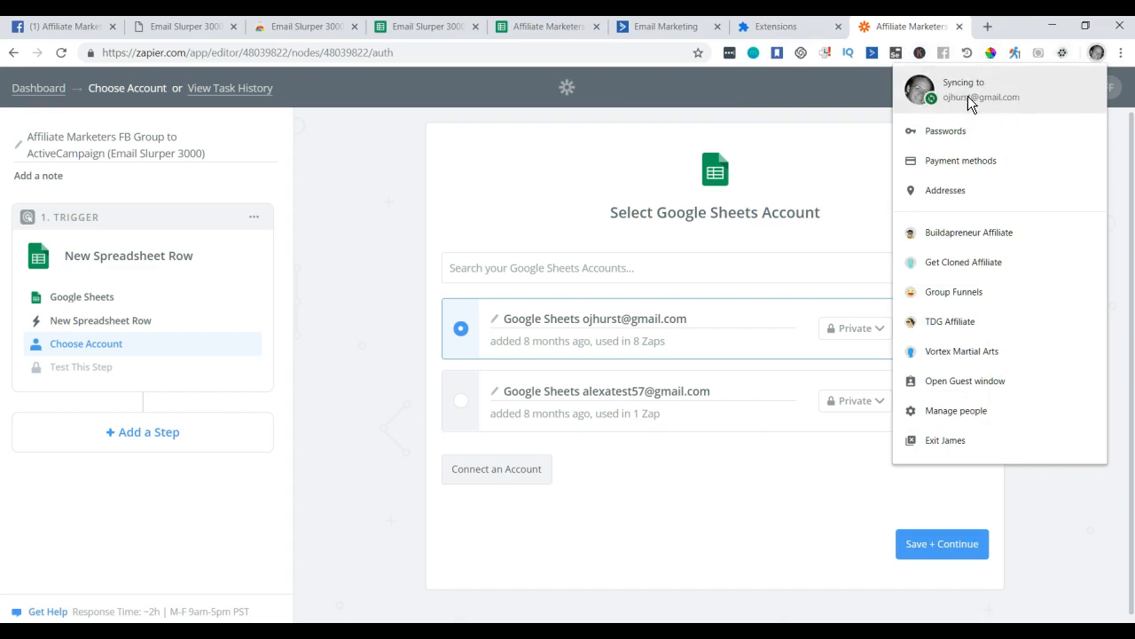
left_click(795, 454)
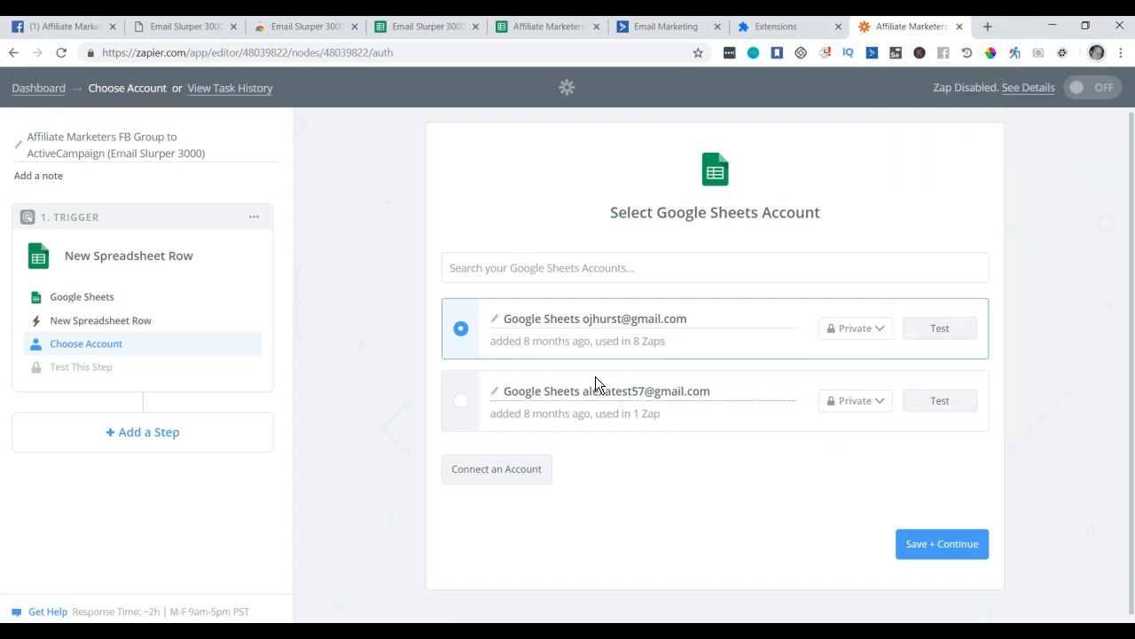
left_click(464, 405)
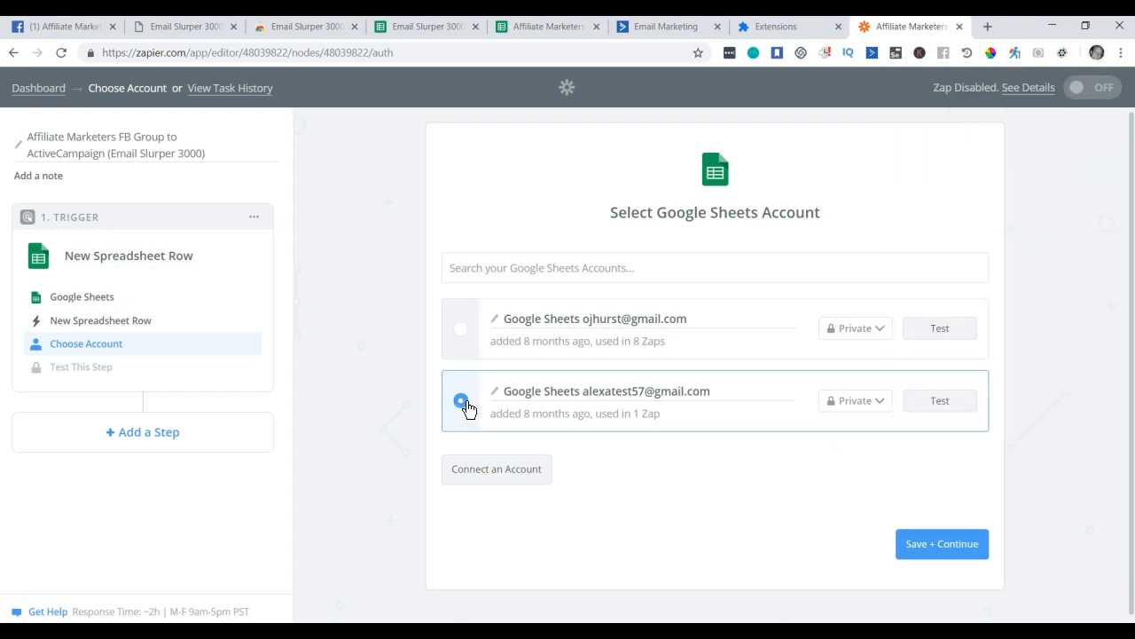
left_click(462, 333)
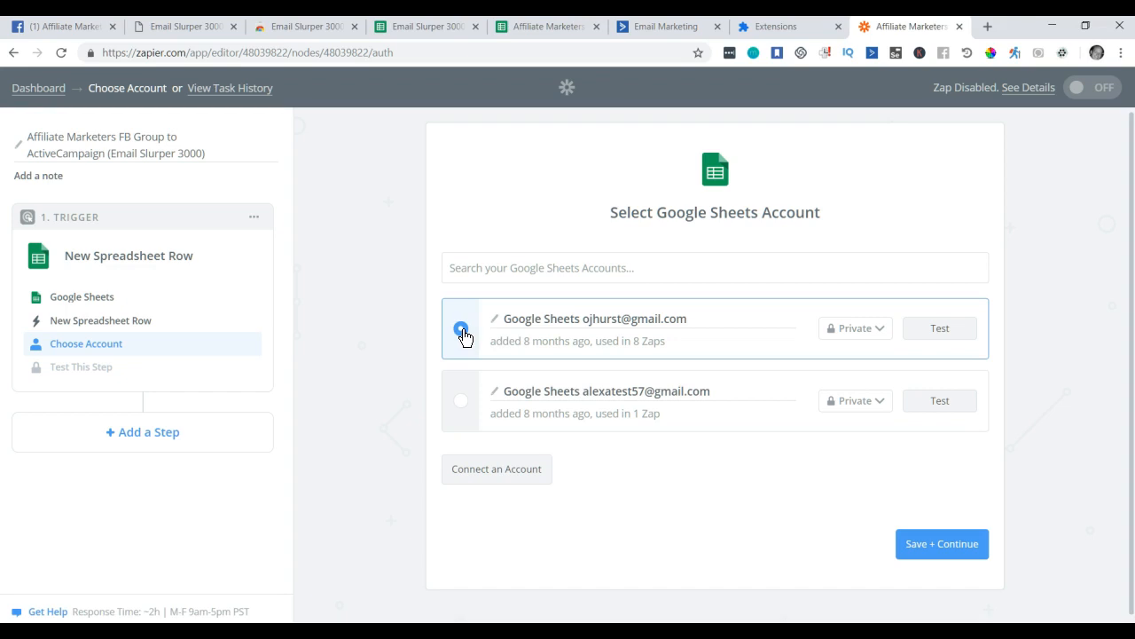
left_click(952, 338)
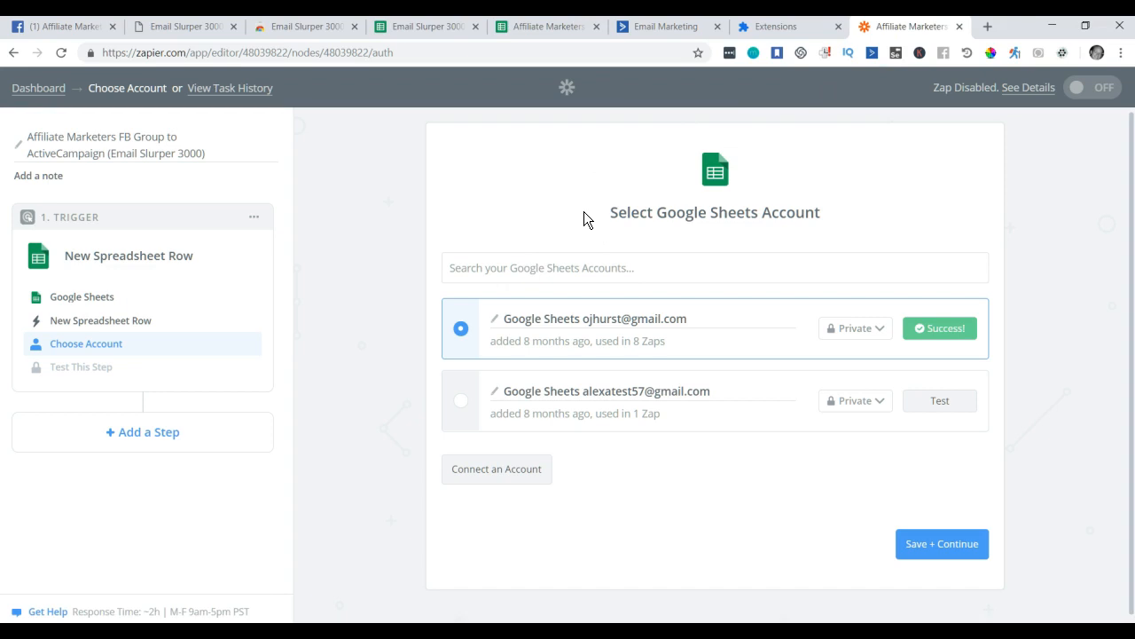
left_click(946, 550)
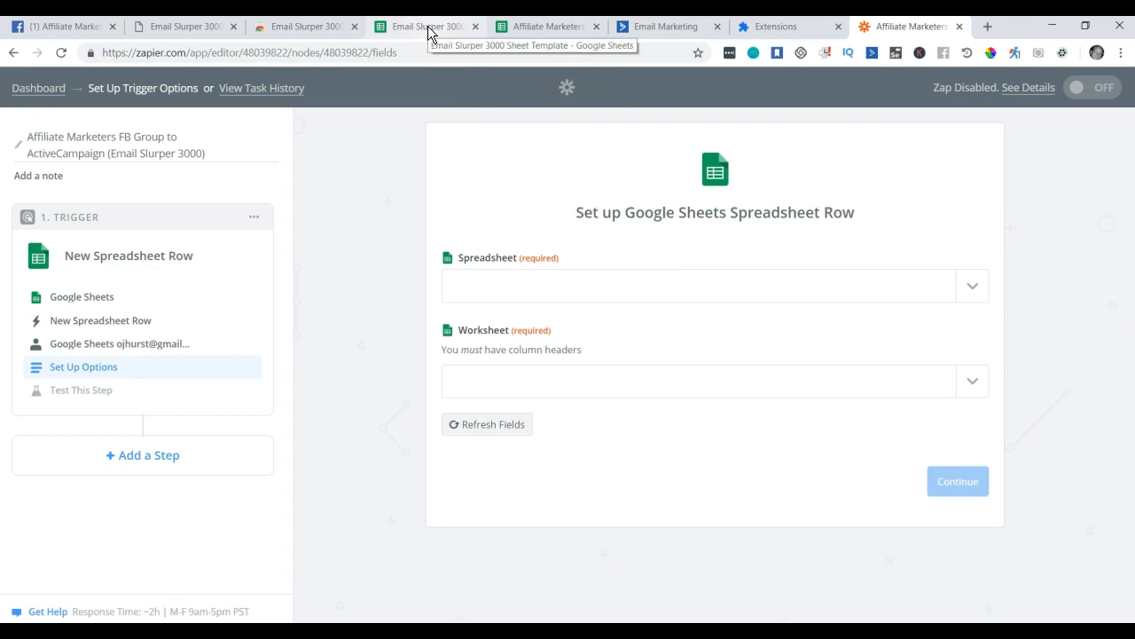
Select the Affiliate Marketers Email Sluper CSV FB Group spreadsheet for the trigger.
left_click(561, 28)
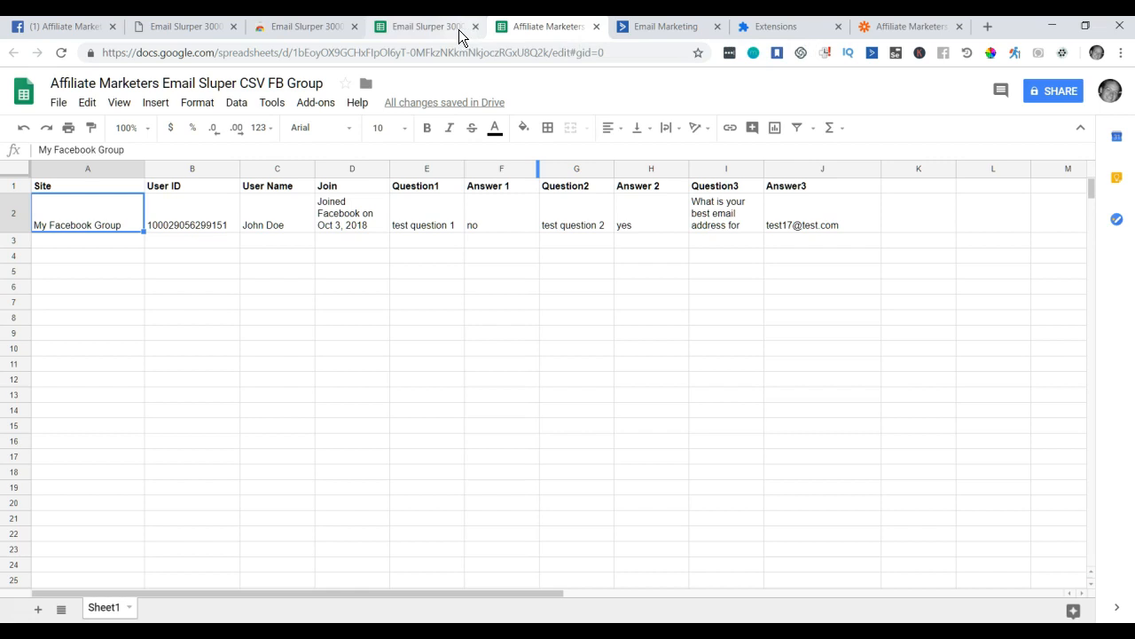
left_click(884, 29)
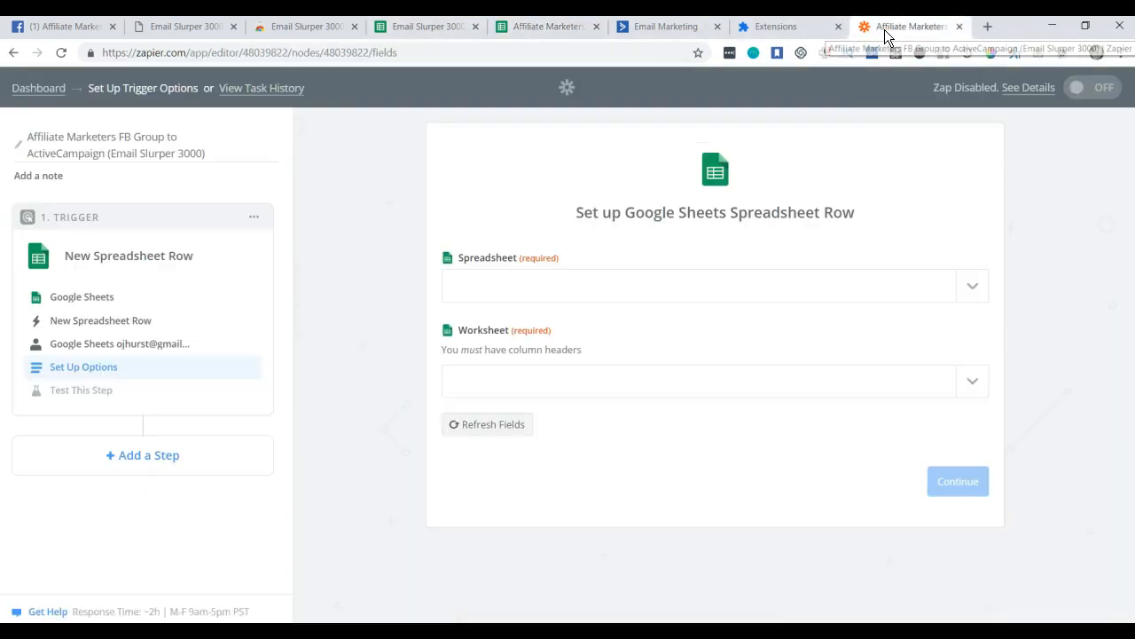
left_click(557, 286)
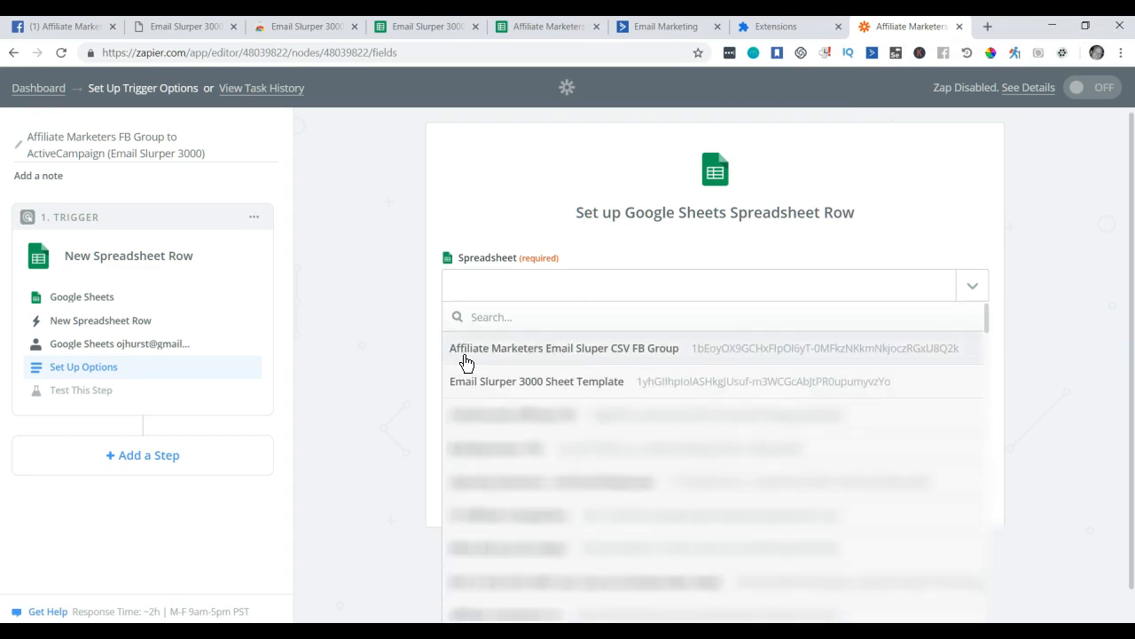
left_click(538, 352)
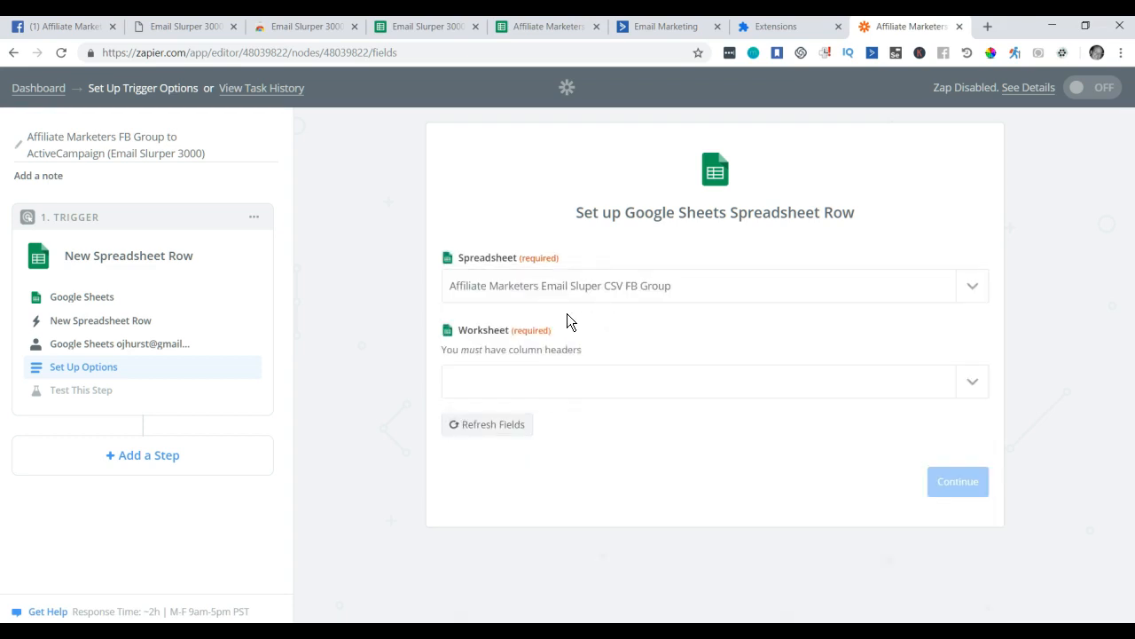
Add two new sheets to the spreadsheet and return to Sheet1 with the data.
left_click(562, 31)
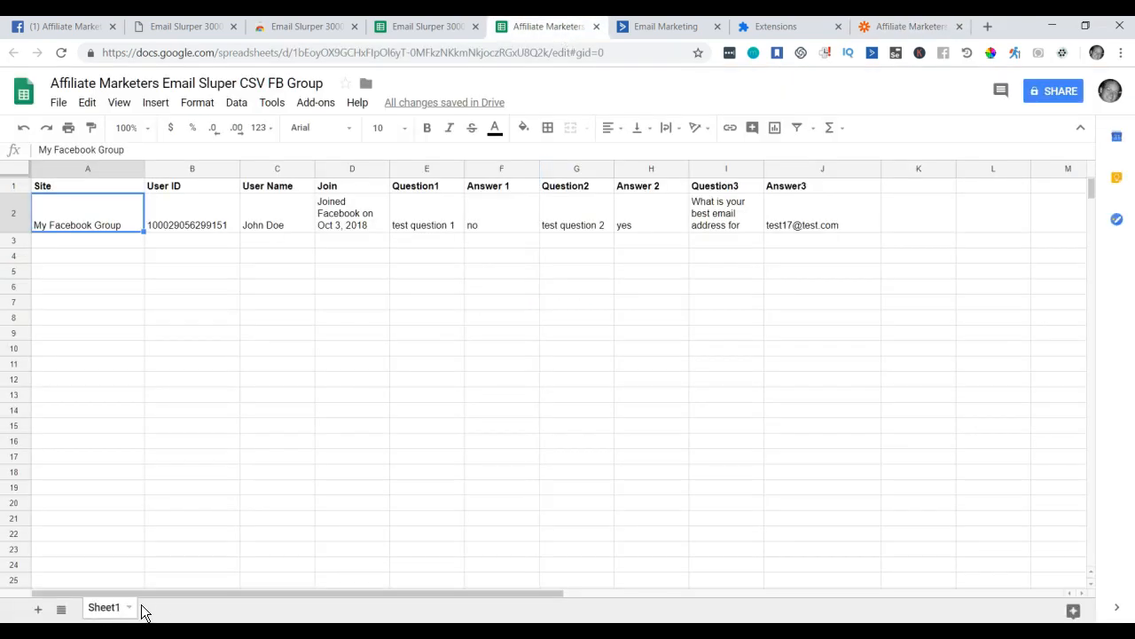
left_click(38, 609)
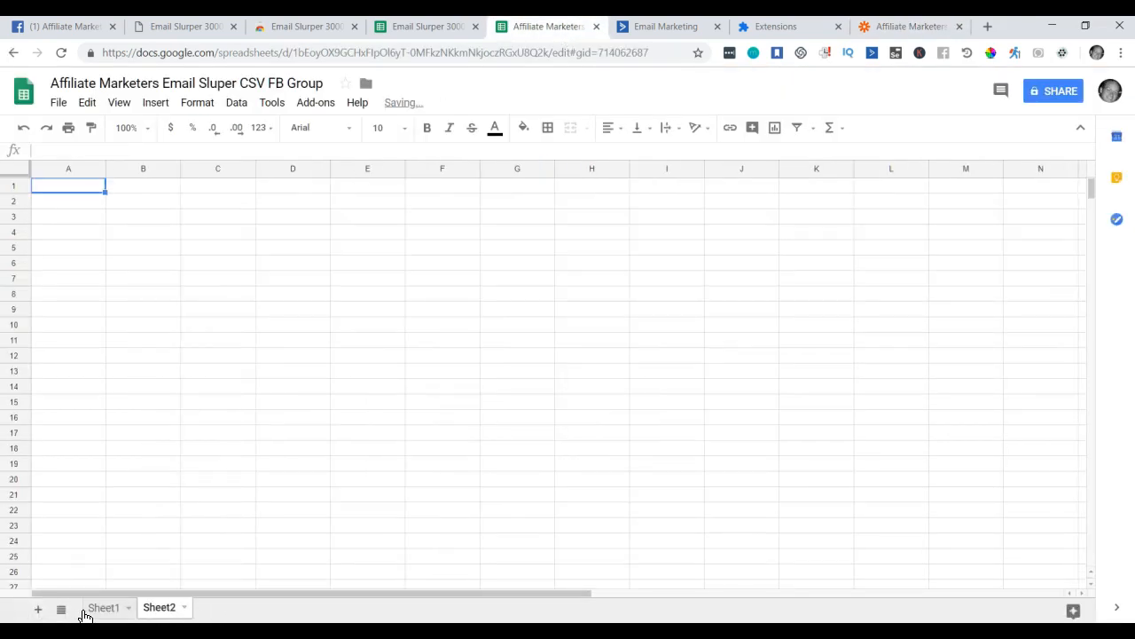
left_click(38, 612)
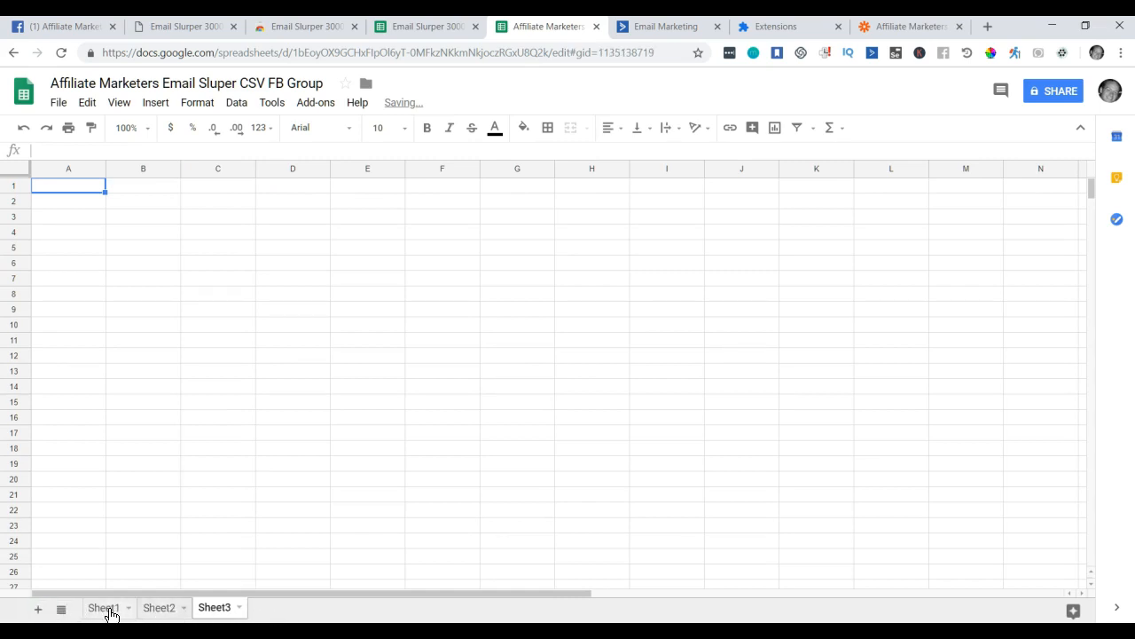
left_click(110, 613)
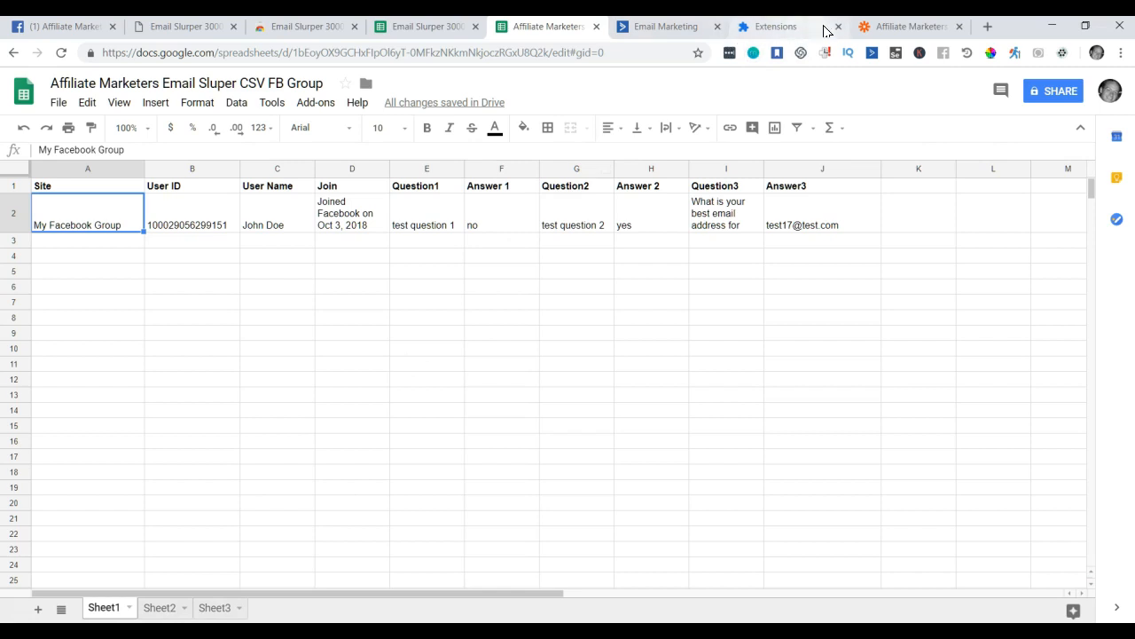
Set the trigger's worksheet to Sheet1, then switch to the Facebook group settings.
left_click(887, 28)
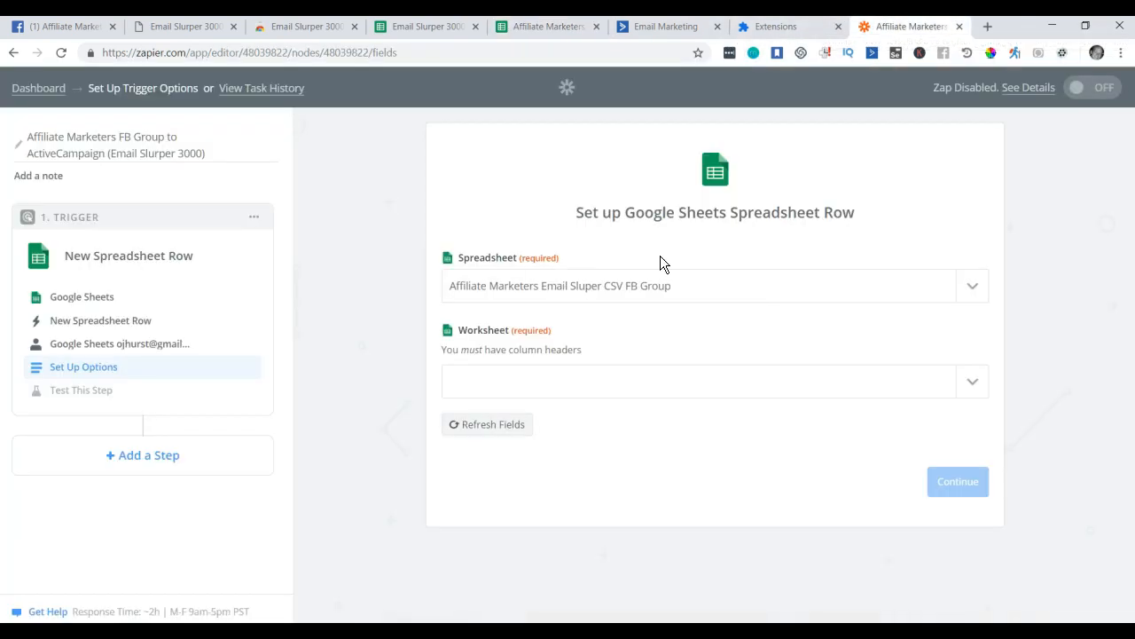
left_click(527, 382)
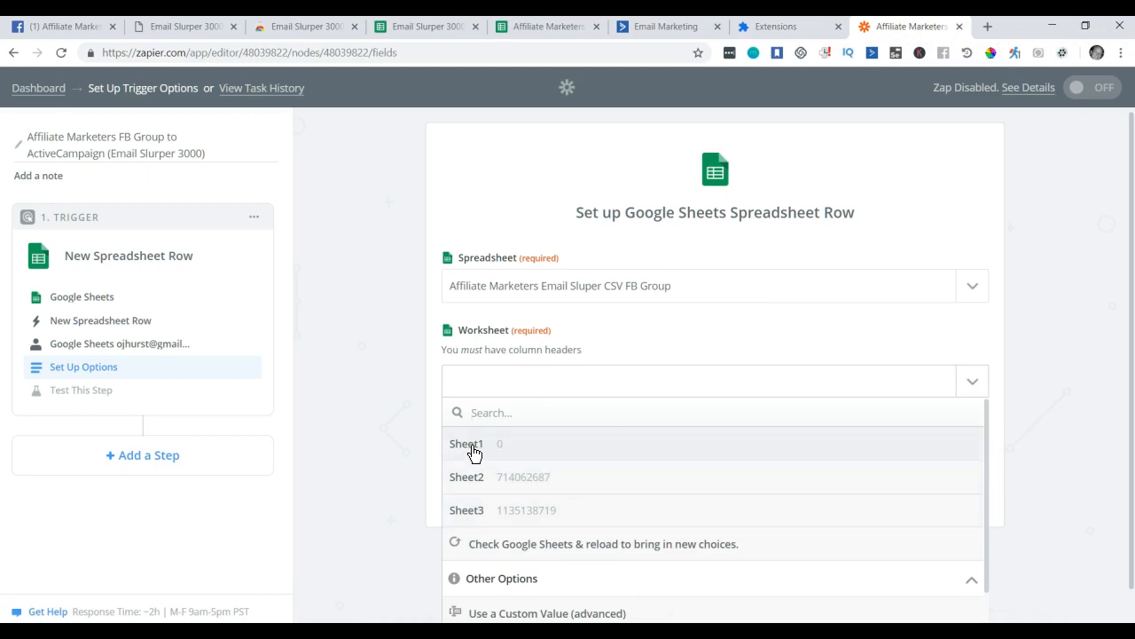
left_click(473, 448)
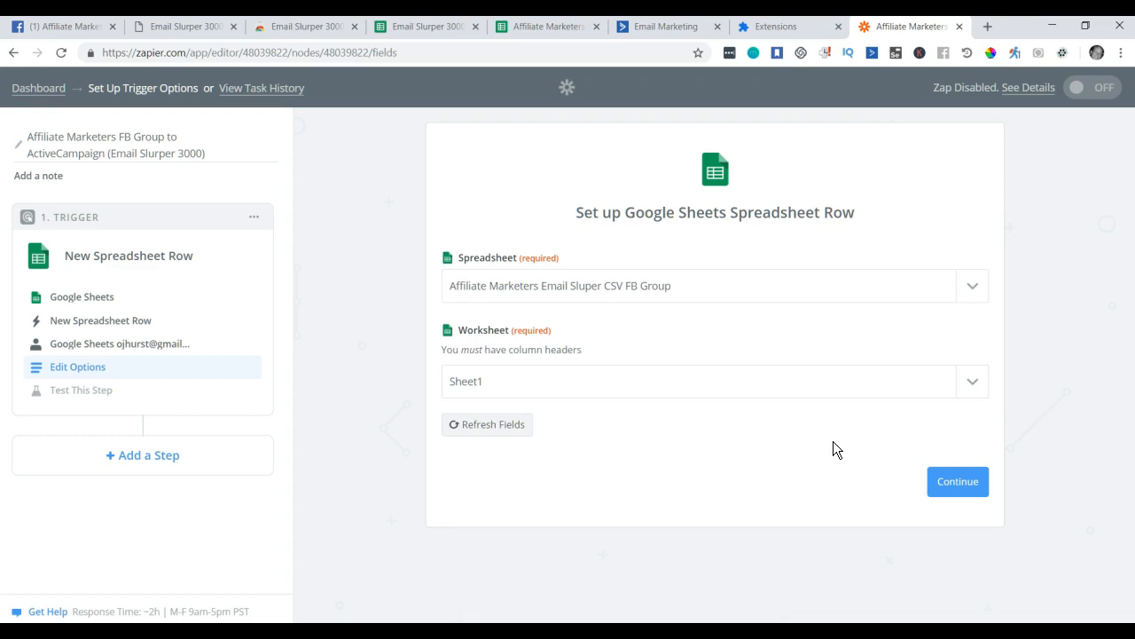
left_click(78, 30)
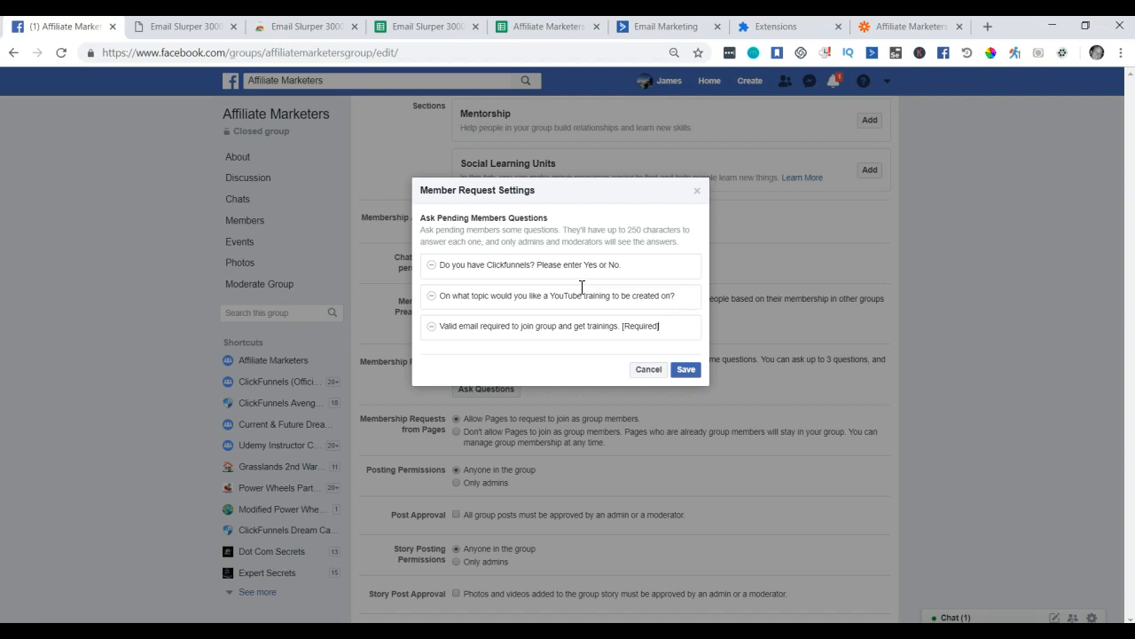
Save the Facebook member request questions, confirm, and return to the Zapier editor.
left_click(685, 371)
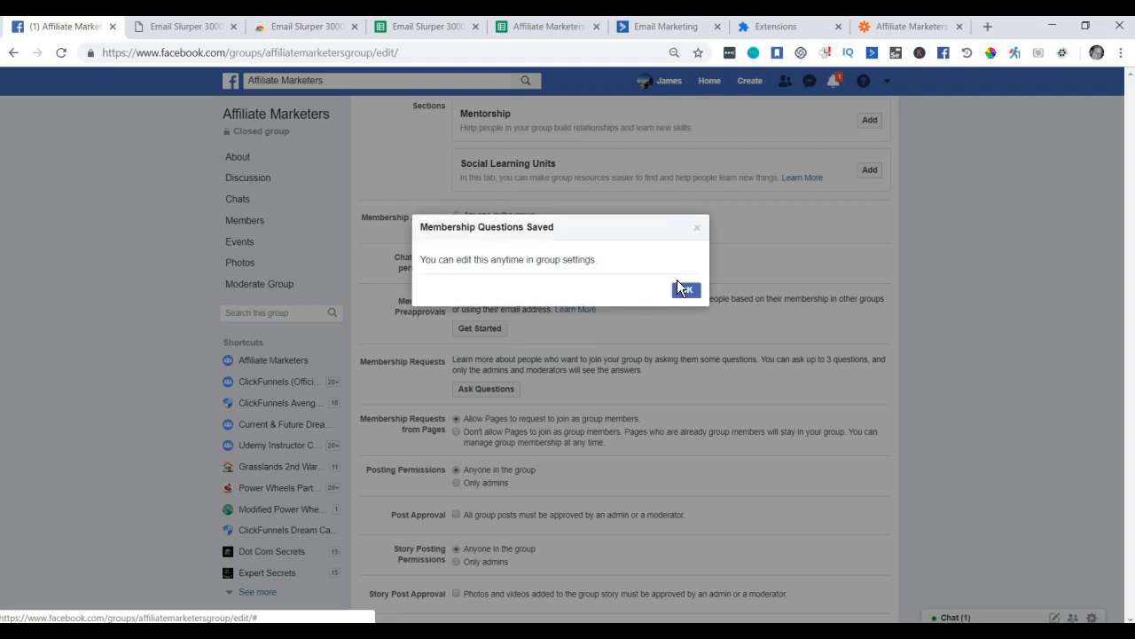
left_click(684, 290)
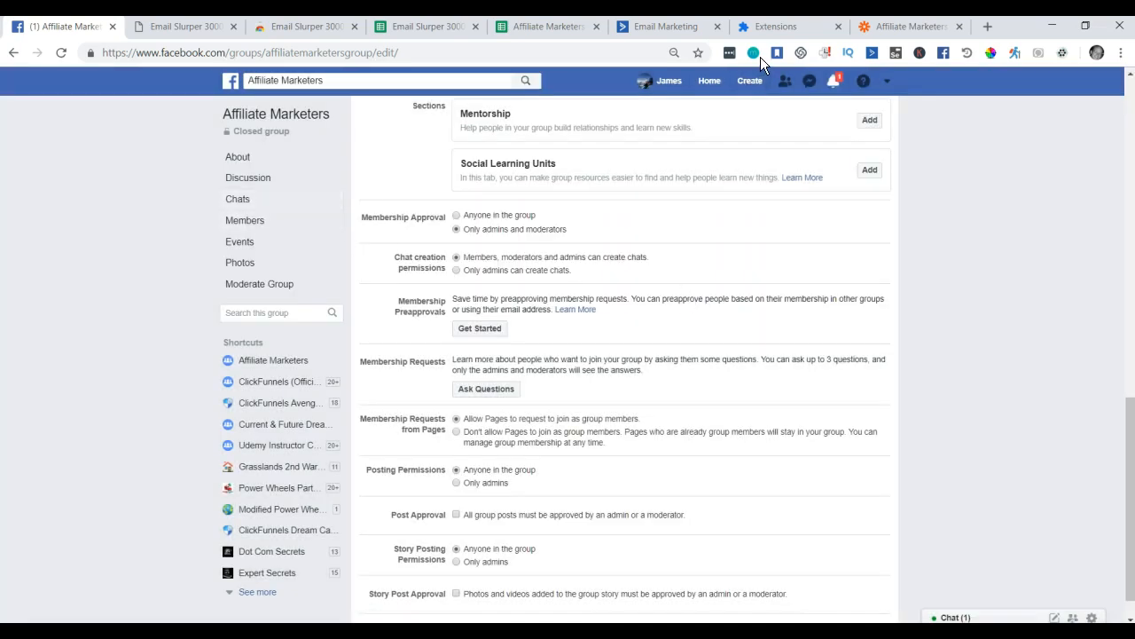
left_click(898, 29)
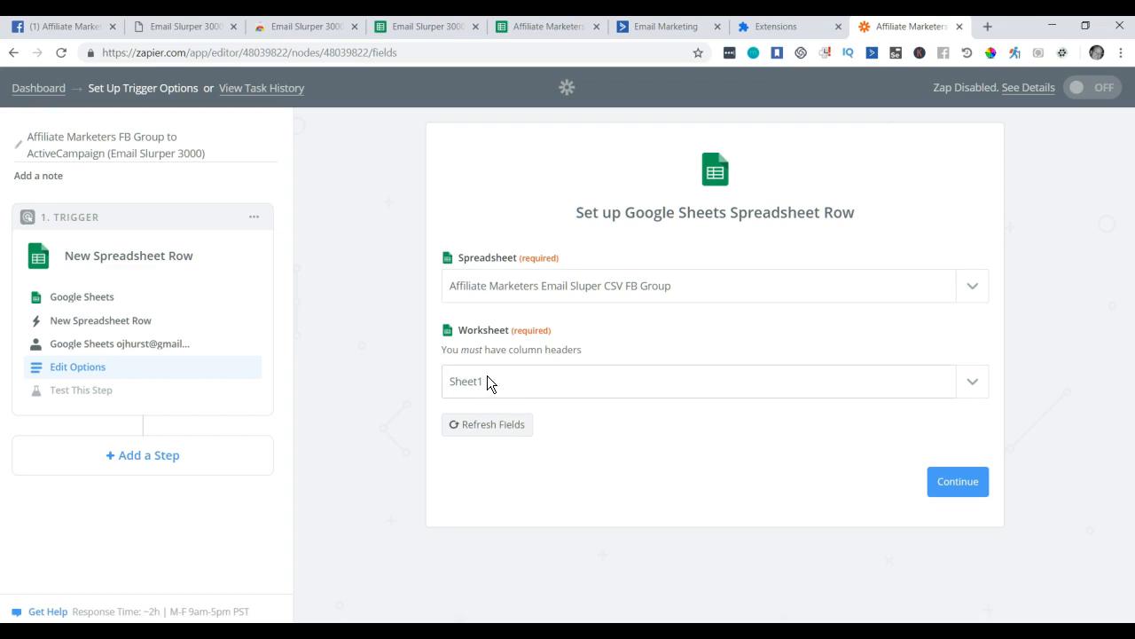
Start the trigger test and check row 2's data in the spreadsheet.
left_click(964, 490)
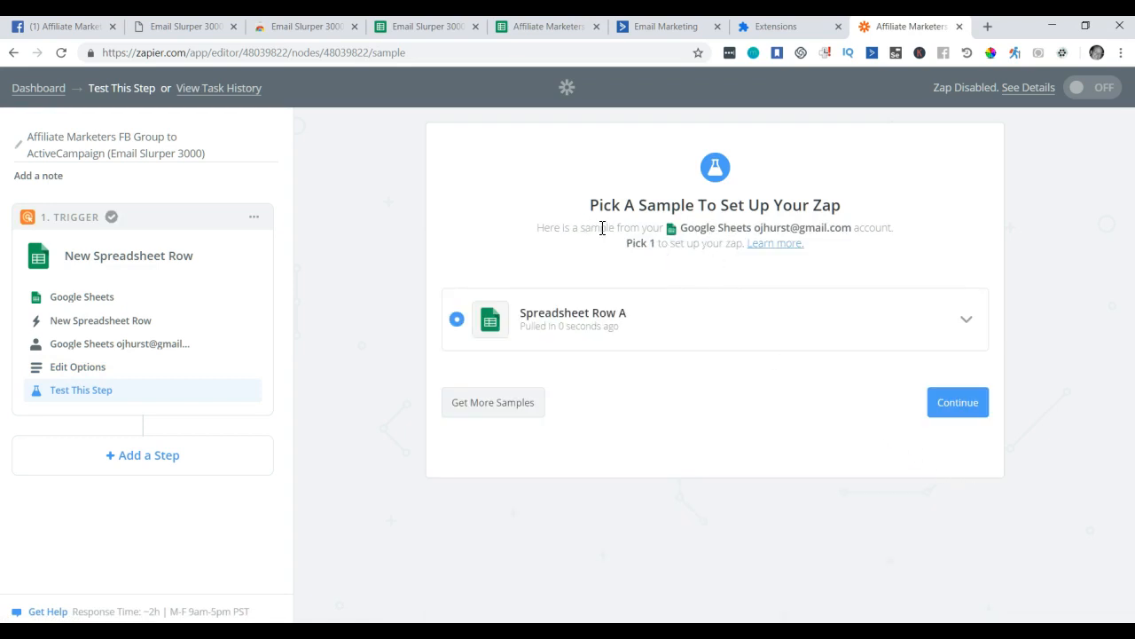
left_click(555, 30)
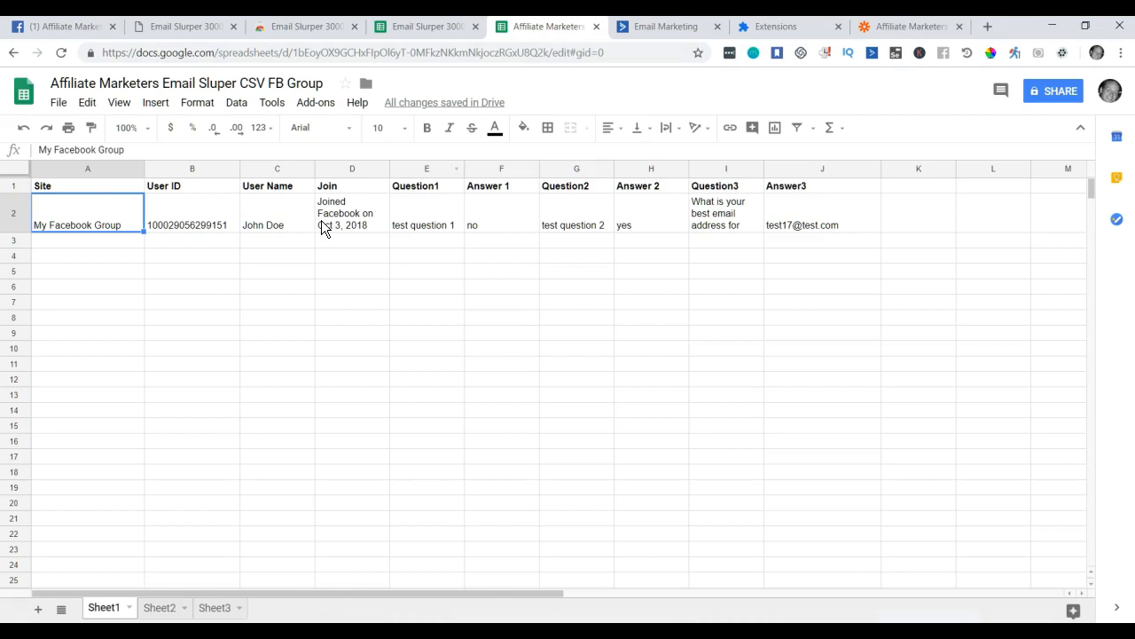
left_click_drag(770, 232, 111, 223)
left_click(903, 26)
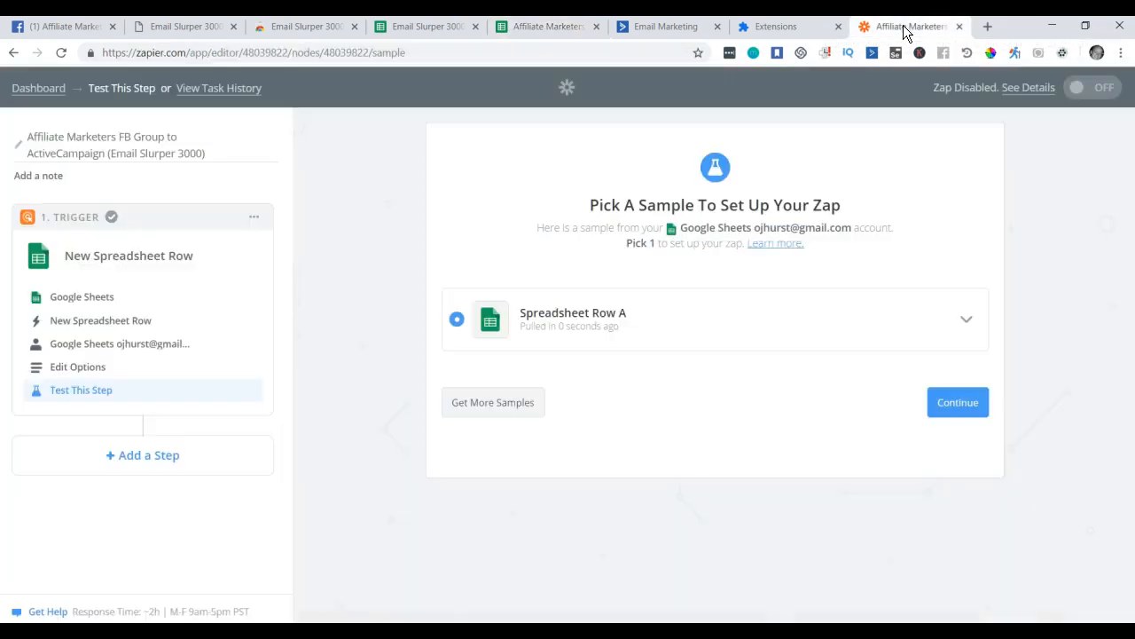
Review Spreadsheet Row A's email and name values, then accept the sample.
left_click(967, 321)
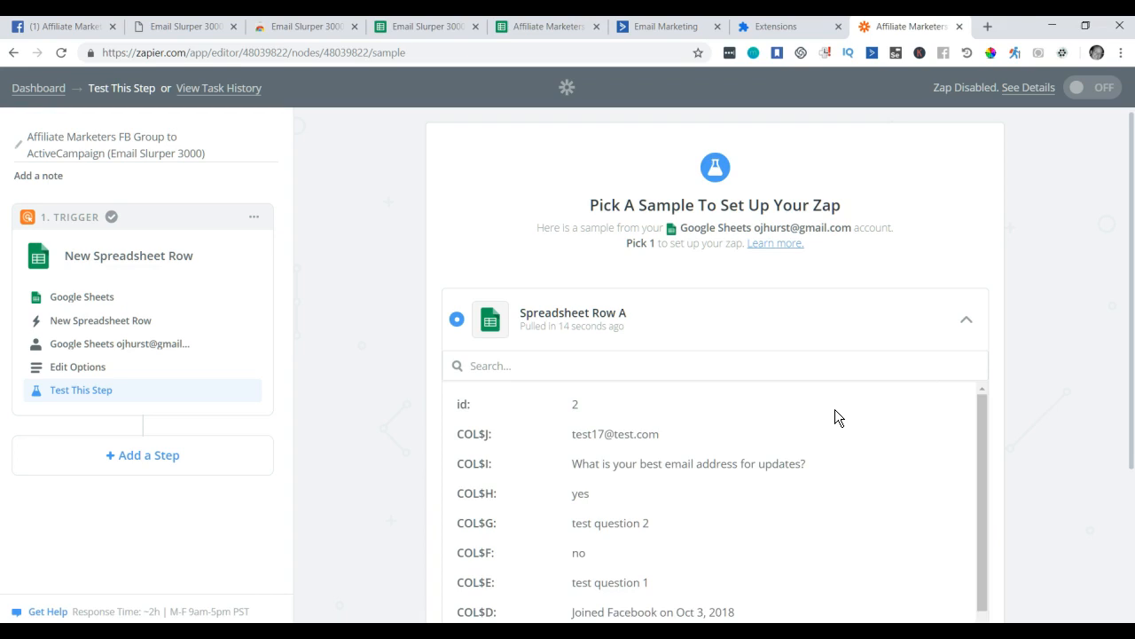
scroll(834, 409, "down", 2)
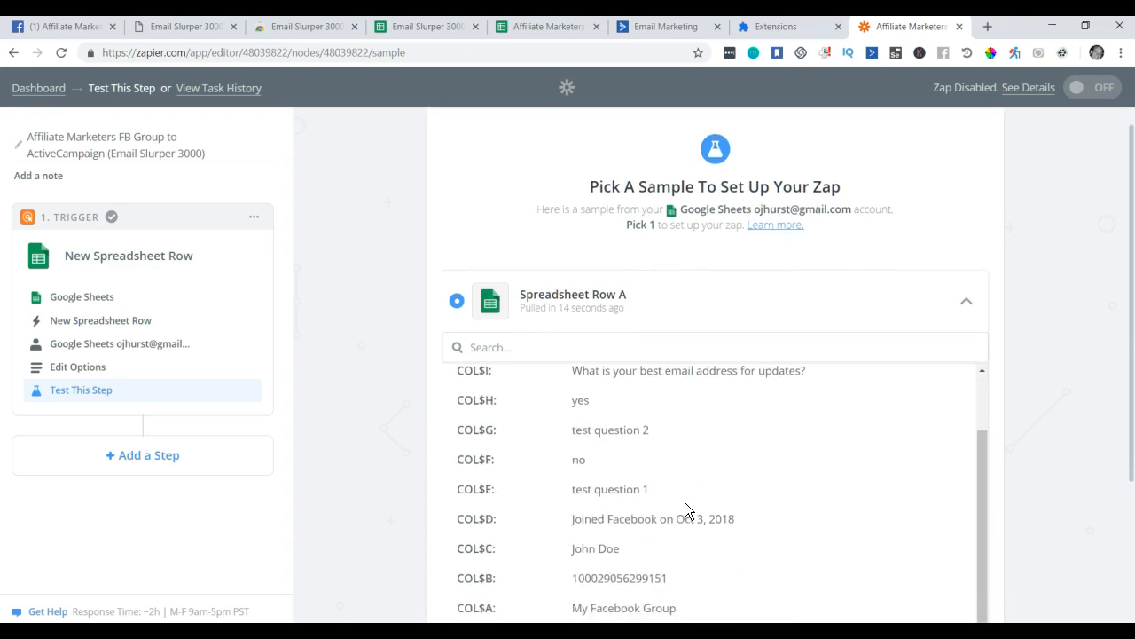
scroll(711, 476, "down", 3)
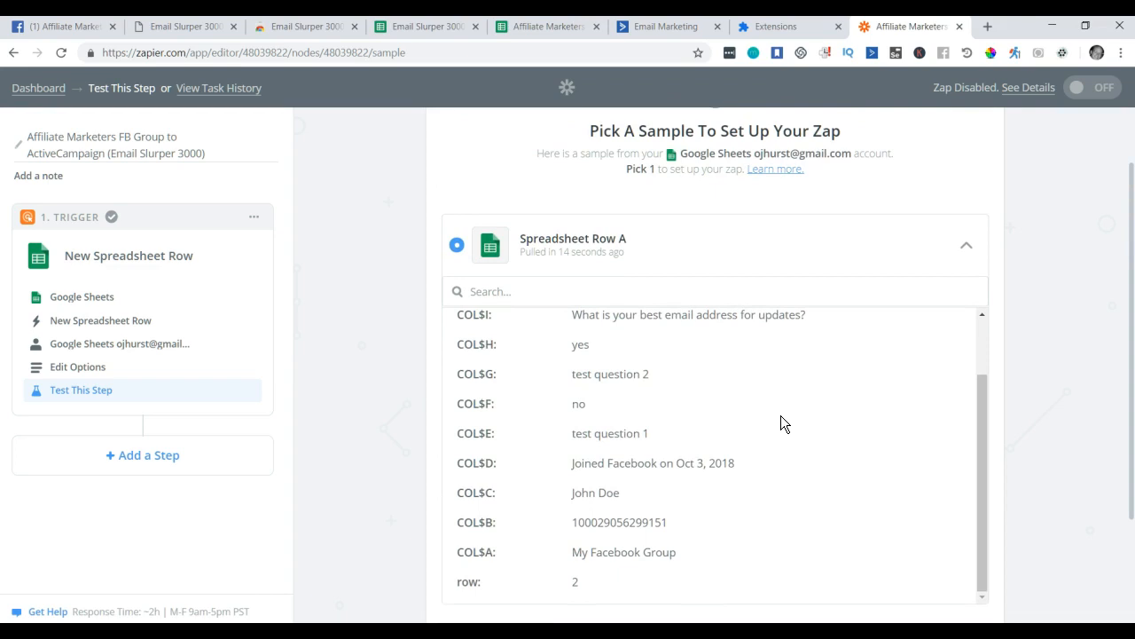
scroll(770, 416, "up", 2)
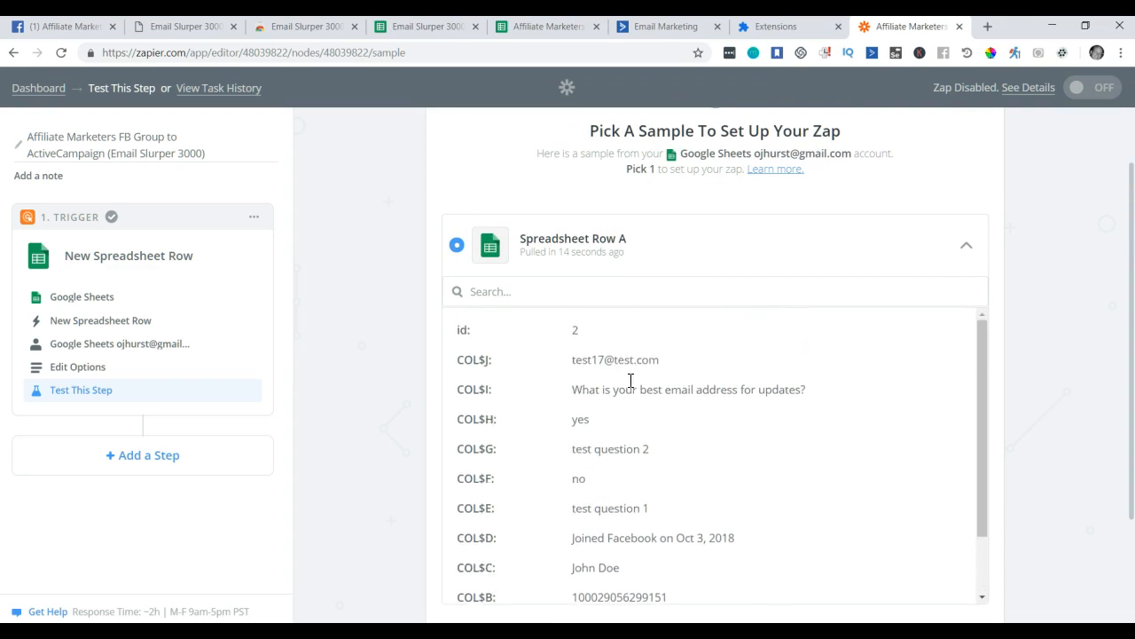
left_click_drag(588, 366, 697, 393)
left_click_drag(611, 449, 658, 462)
scroll(780, 462, "down", 1)
left_click_drag(598, 493, 660, 505)
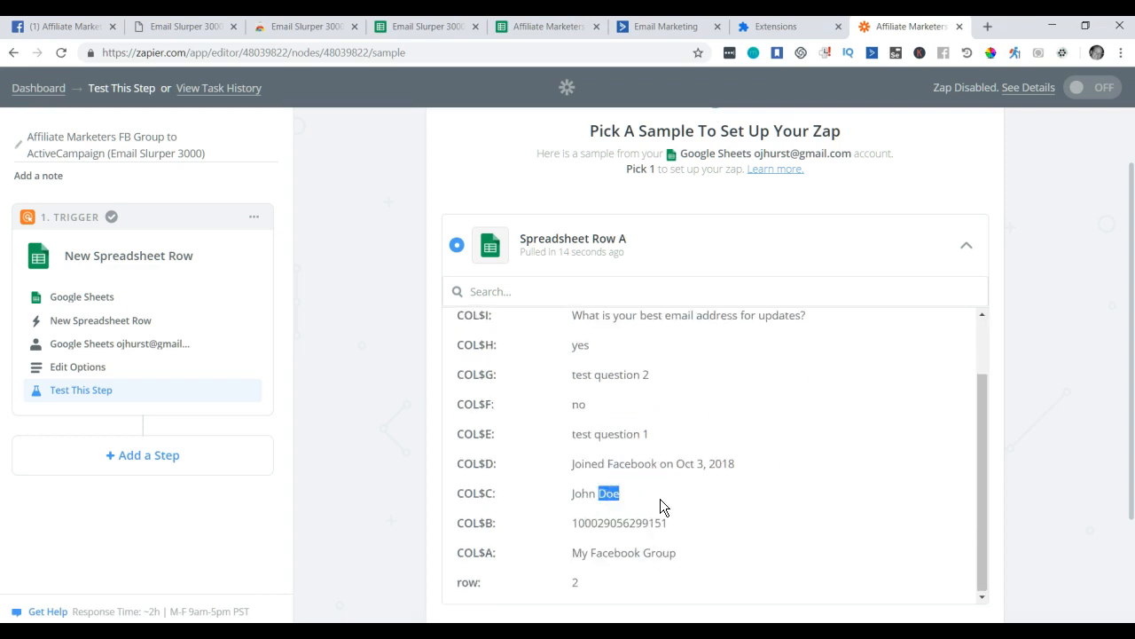
scroll(789, 444, "down", 2)
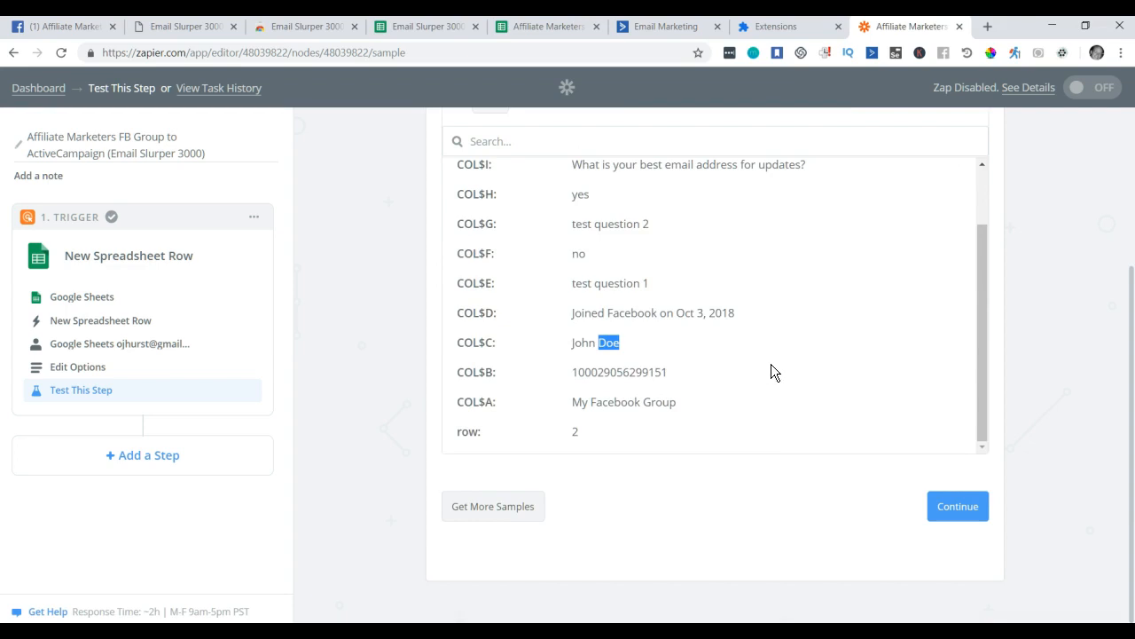
scroll(771, 364, "up", 4)
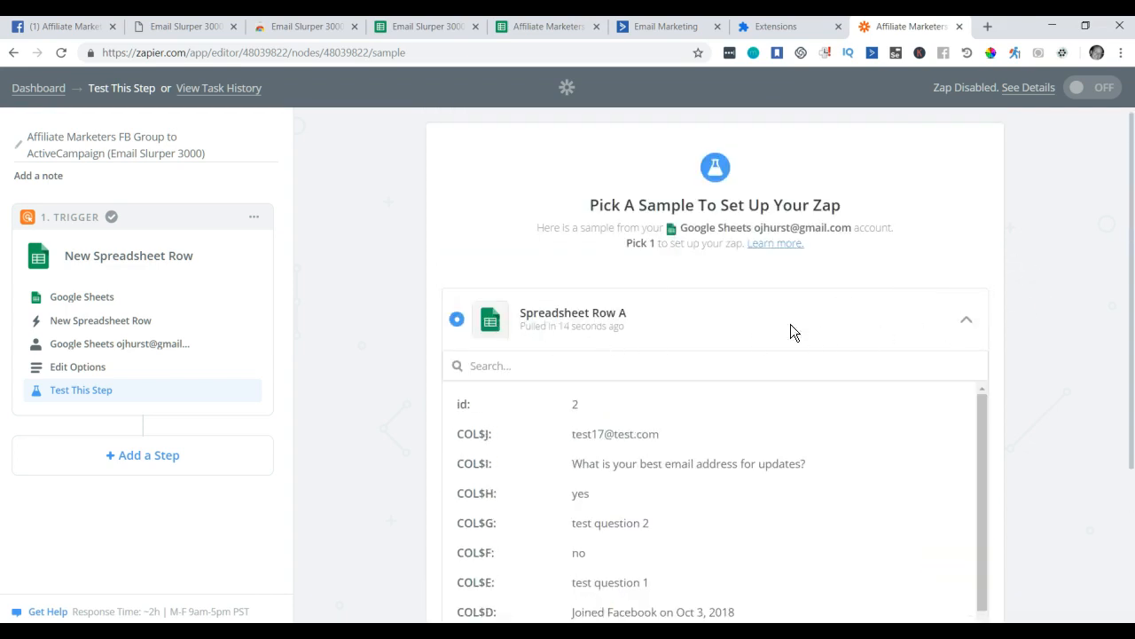
left_click(969, 328)
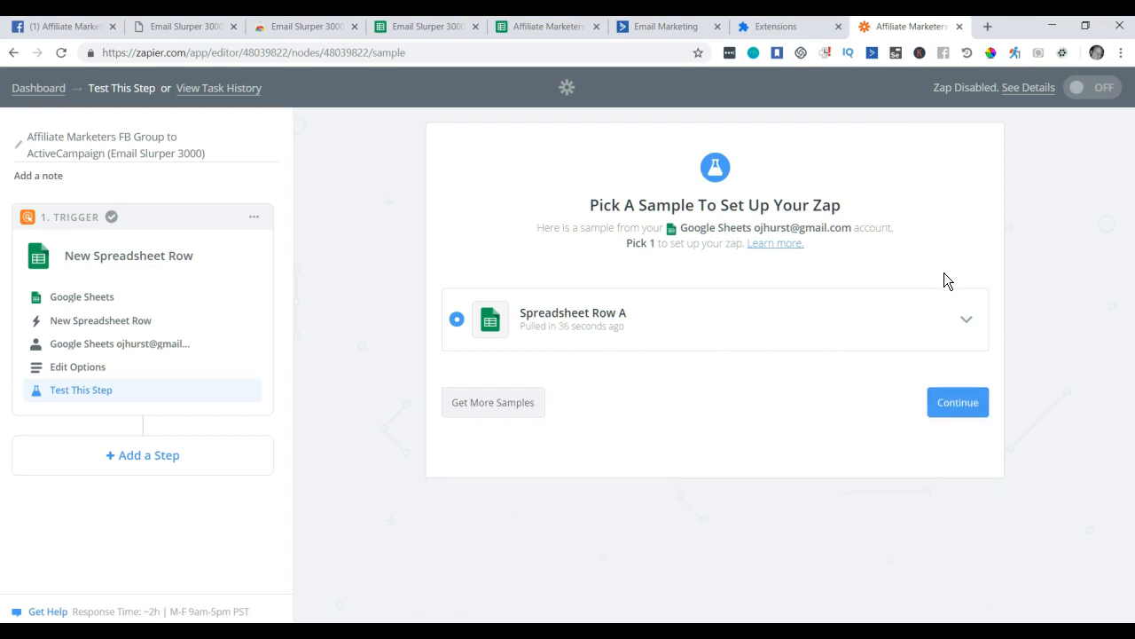
left_click(964, 409)
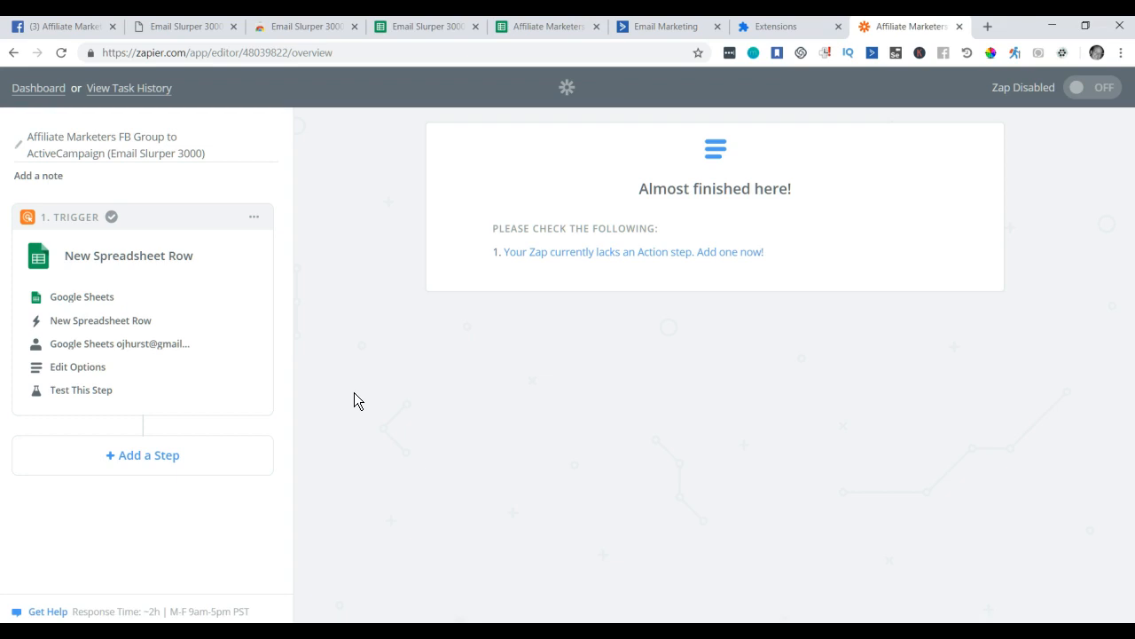
Add an Action/Search step and search action apps for 'convert' and 'mai'.
left_click(155, 462)
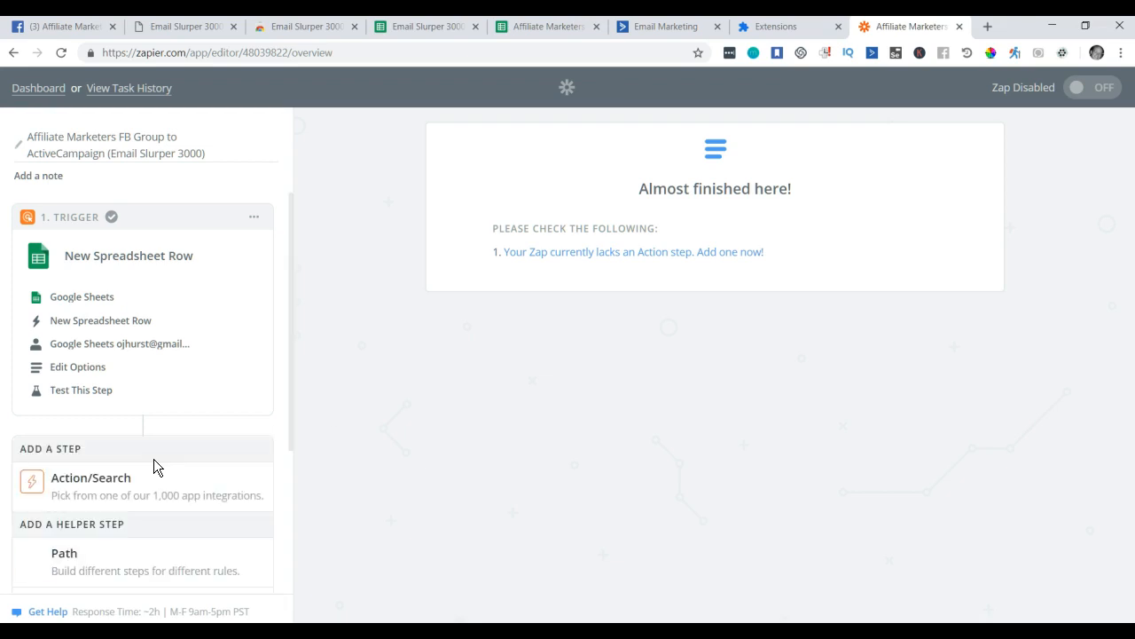
left_click(107, 488)
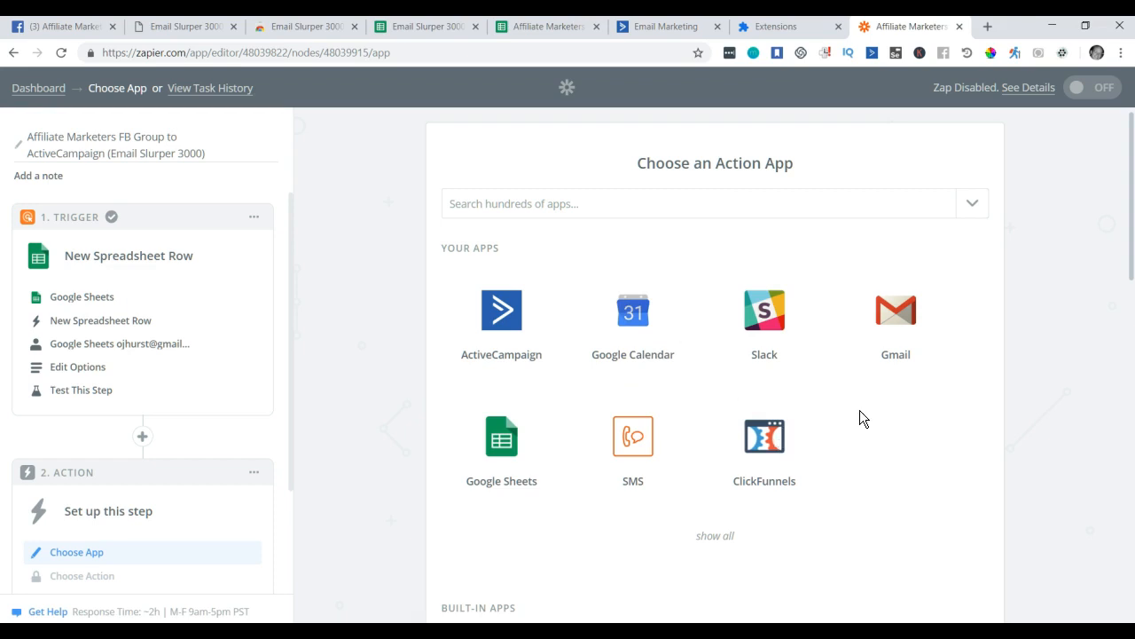
left_click(661, 207)
type("convert")
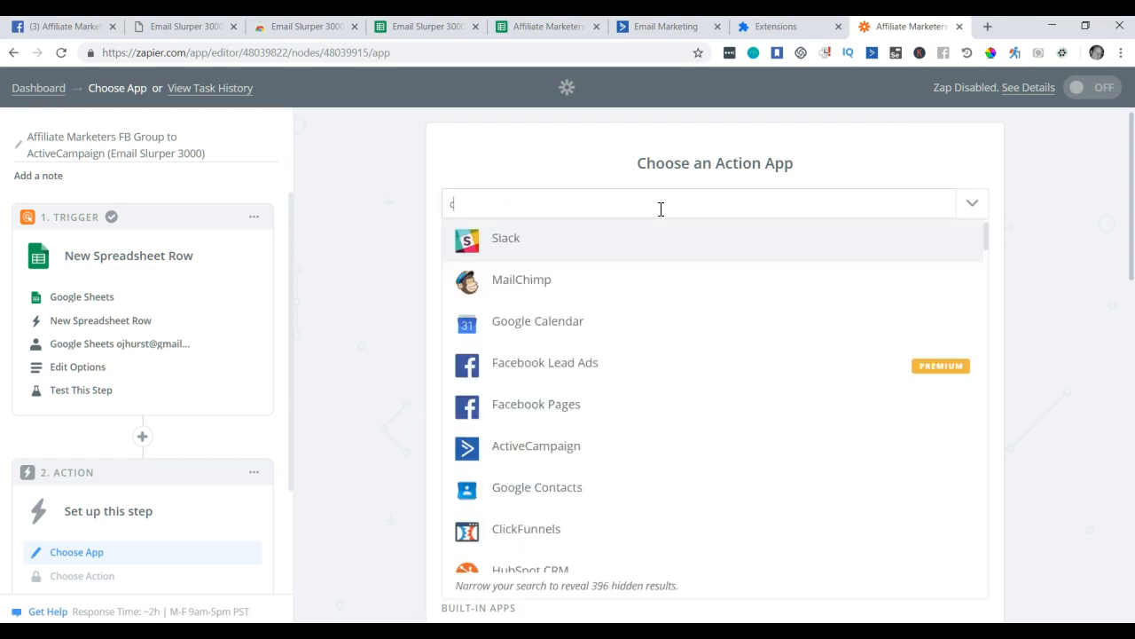
key("BackSpace")
key("BackSpace")
key("BackSpace")
key("BackSpace")
key("BackSpace")
key("BackSpace")
key("BackSpace")
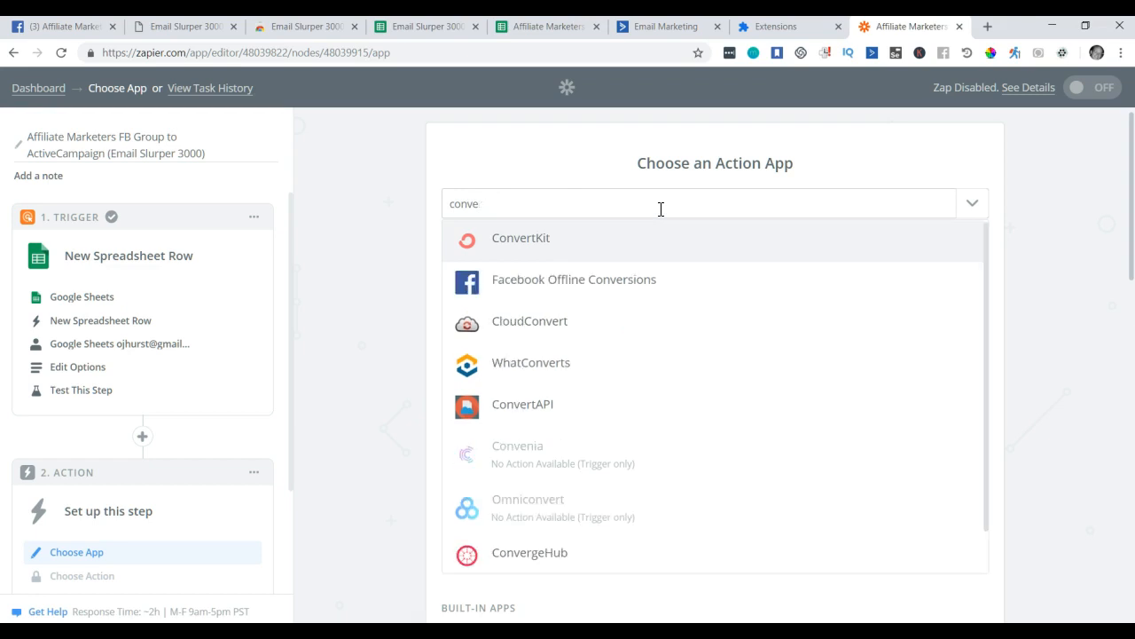
type("mail")
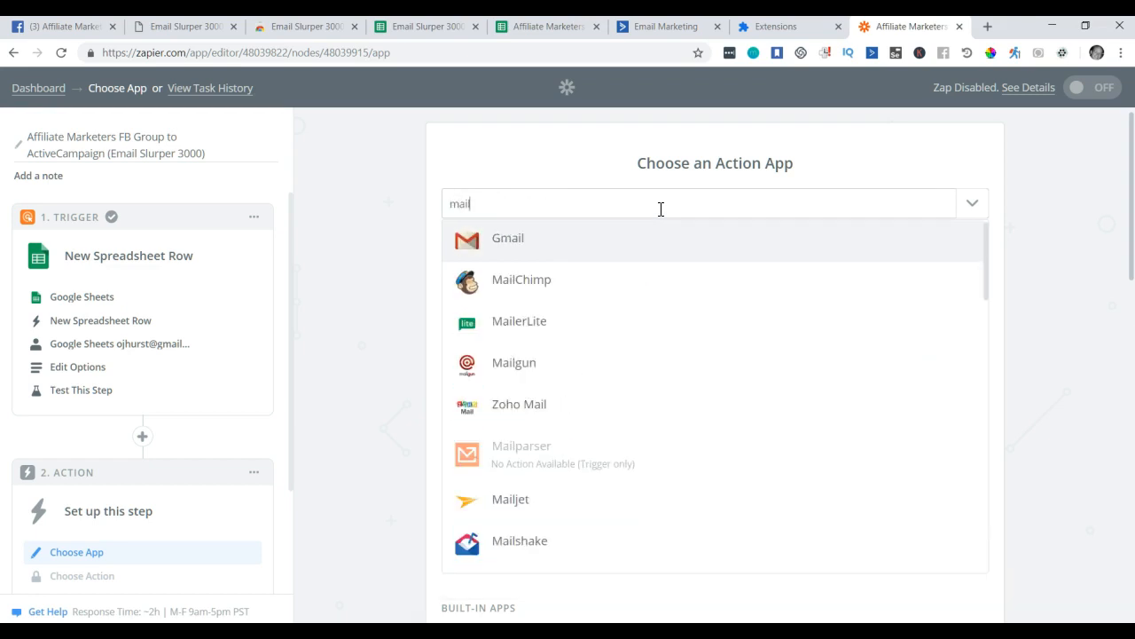
Try app searches 'we' and 'mark', then close the search results.
key("BackSpace")
key("BackSpace")
key("BackSpace")
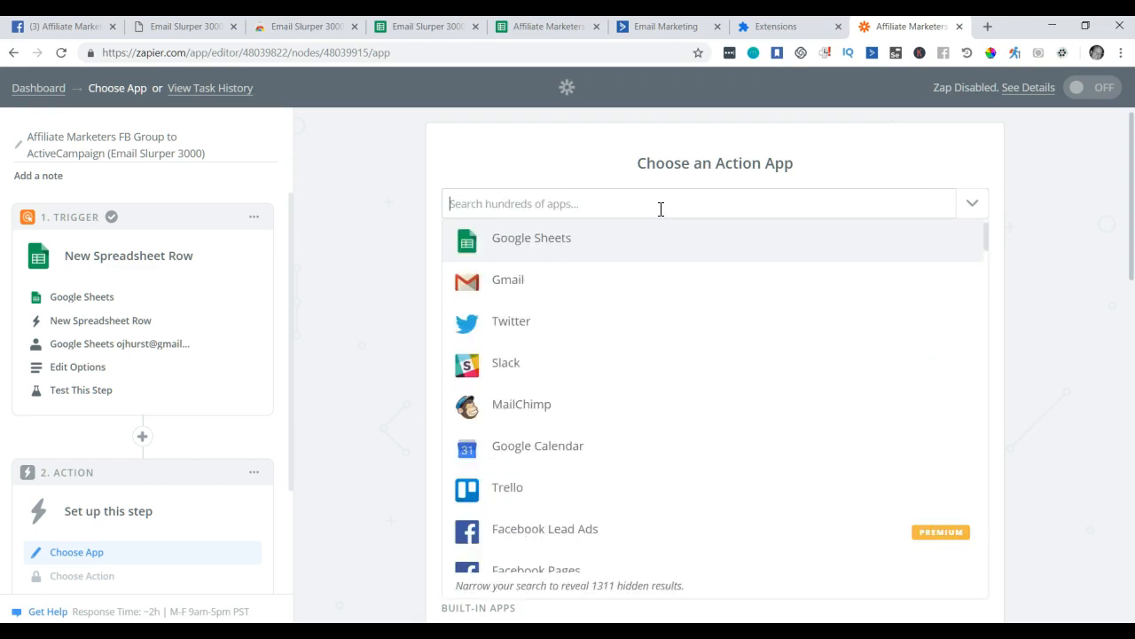
type("aswe")
key("BackSpace")
key("BackSpace")
key("BackSpace")
type("we")
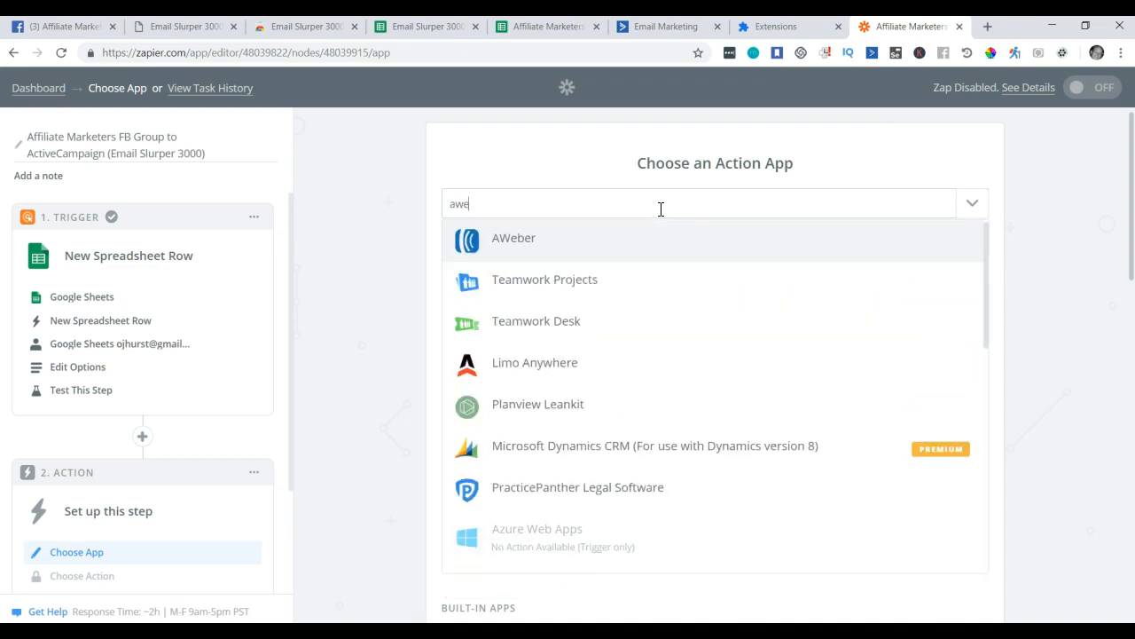
key("BackSpace")
key("BackSpace")
key("BackSpace")
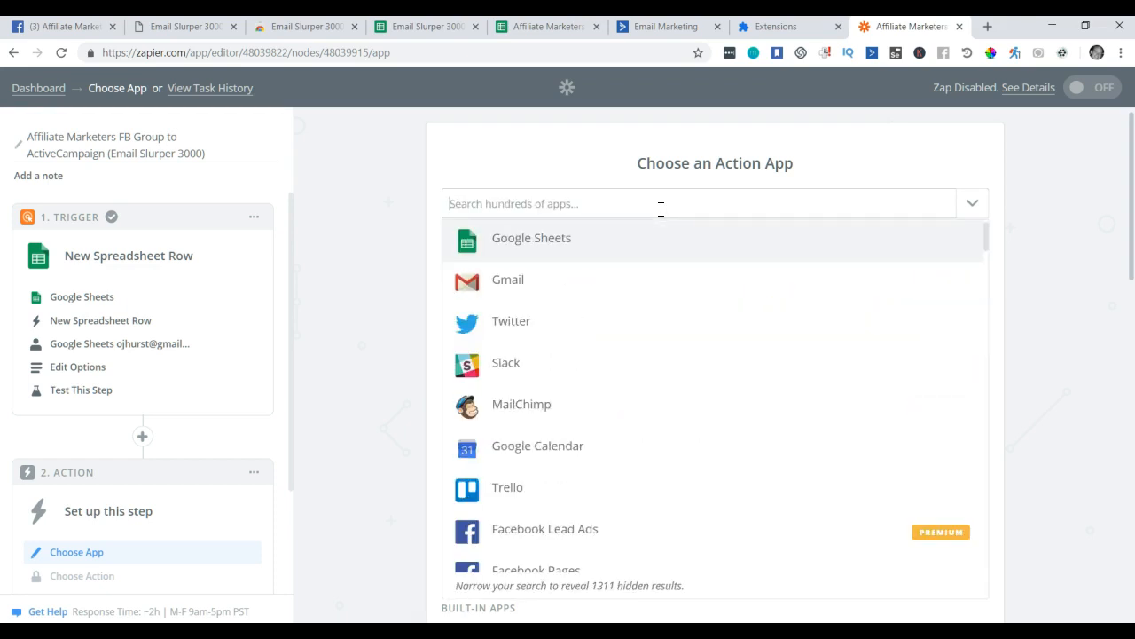
type("mark")
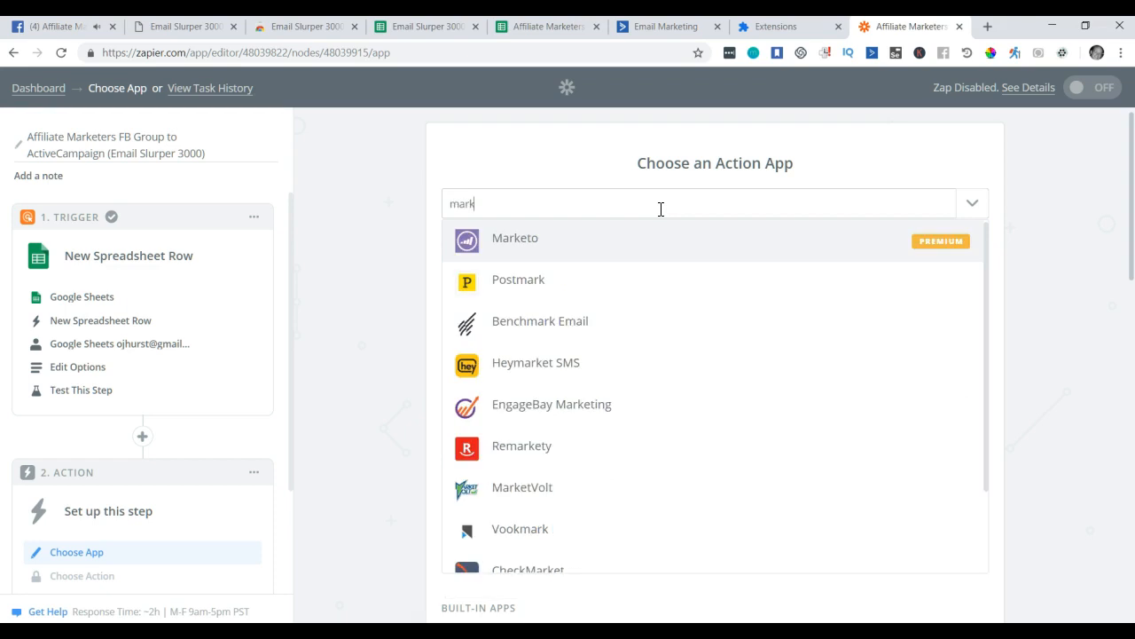
key("BackSpace")
key("BackSpace")
key("BackSpace")
key("BackSpace")
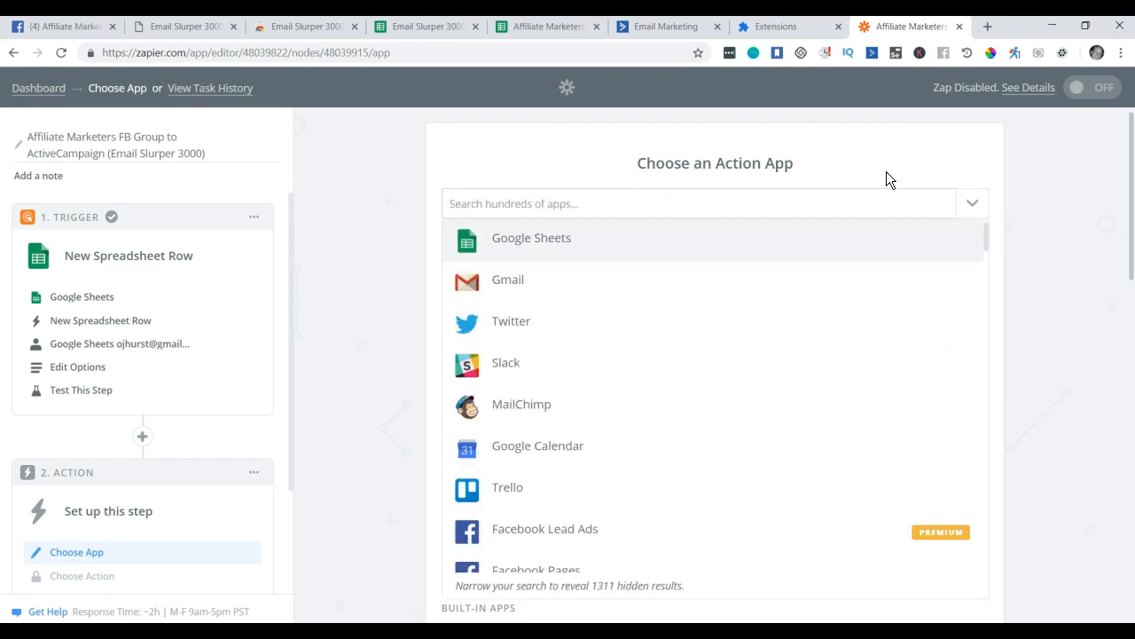
left_click(1047, 275)
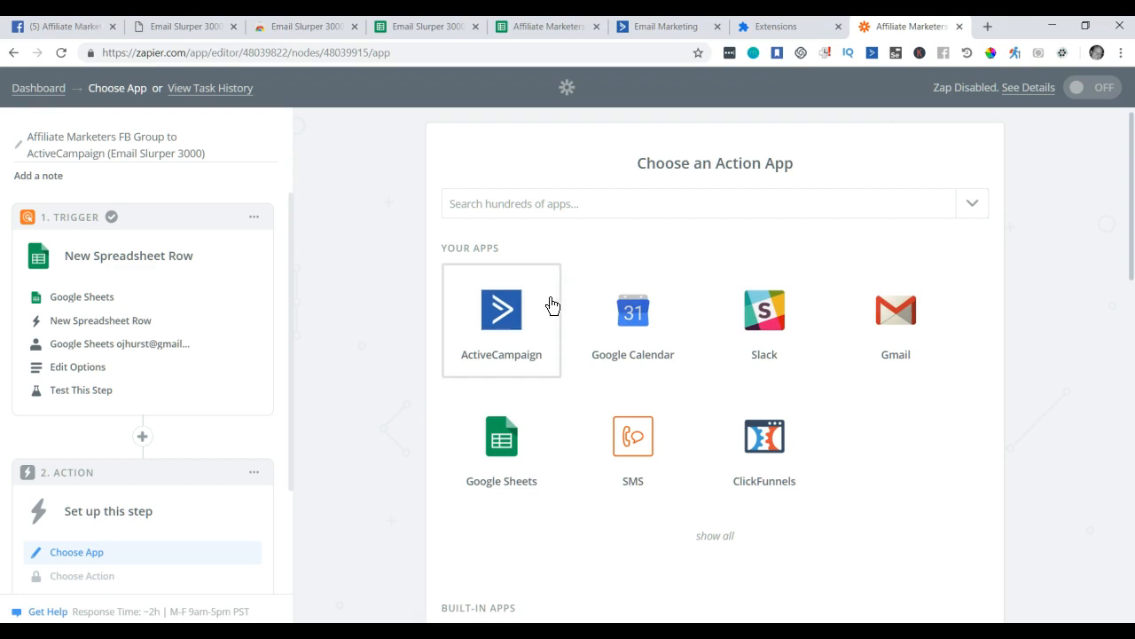
Set ActiveCampaign to Create/Update Contact, test the PWPActiveCampaign account, and connect another.
left_click(504, 321)
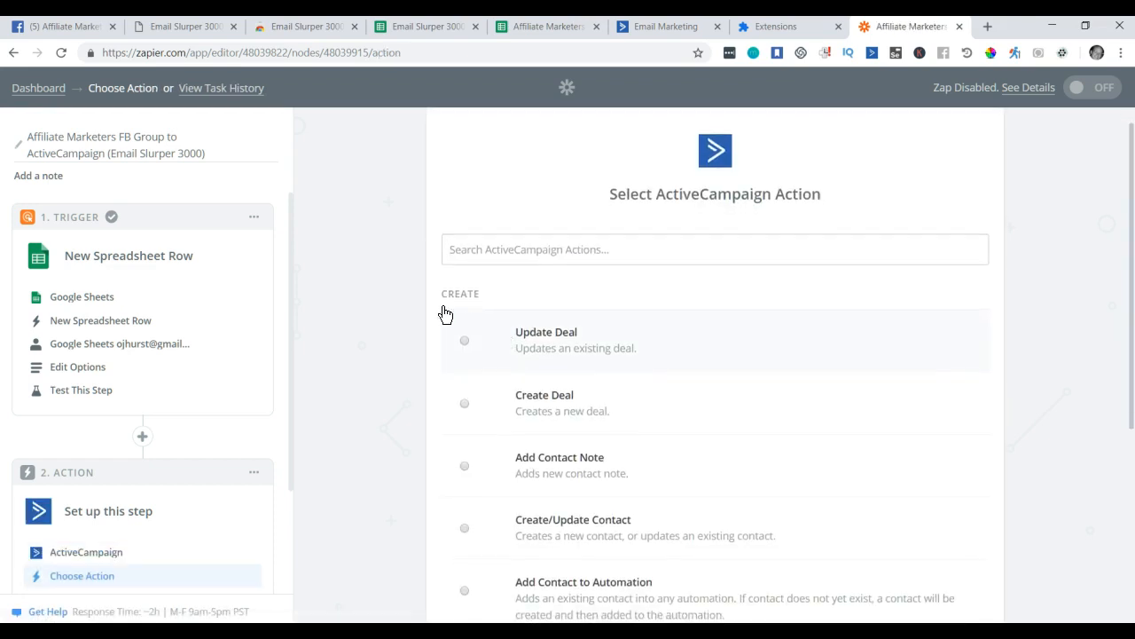
scroll(394, 281, "down", 2)
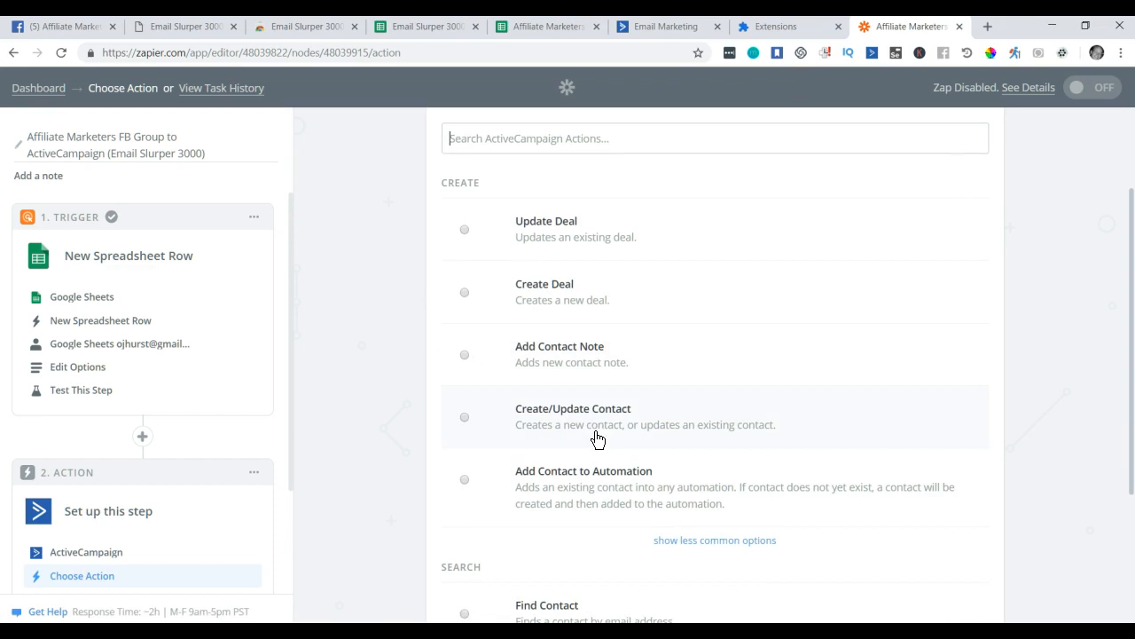
scroll(576, 433, "down", 1)
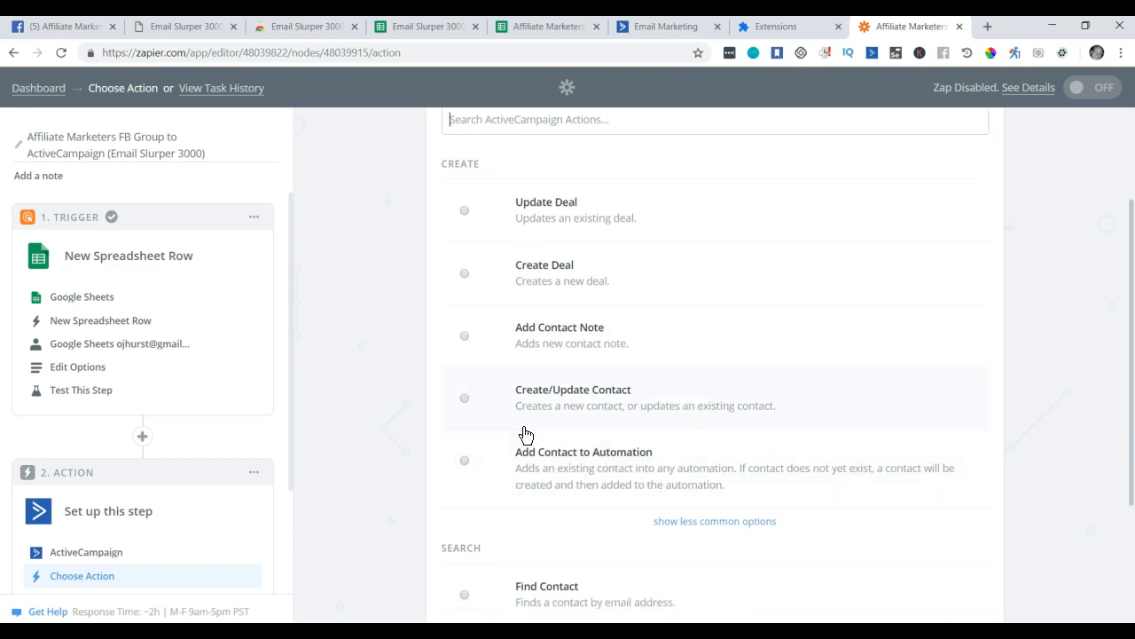
left_click(464, 398)
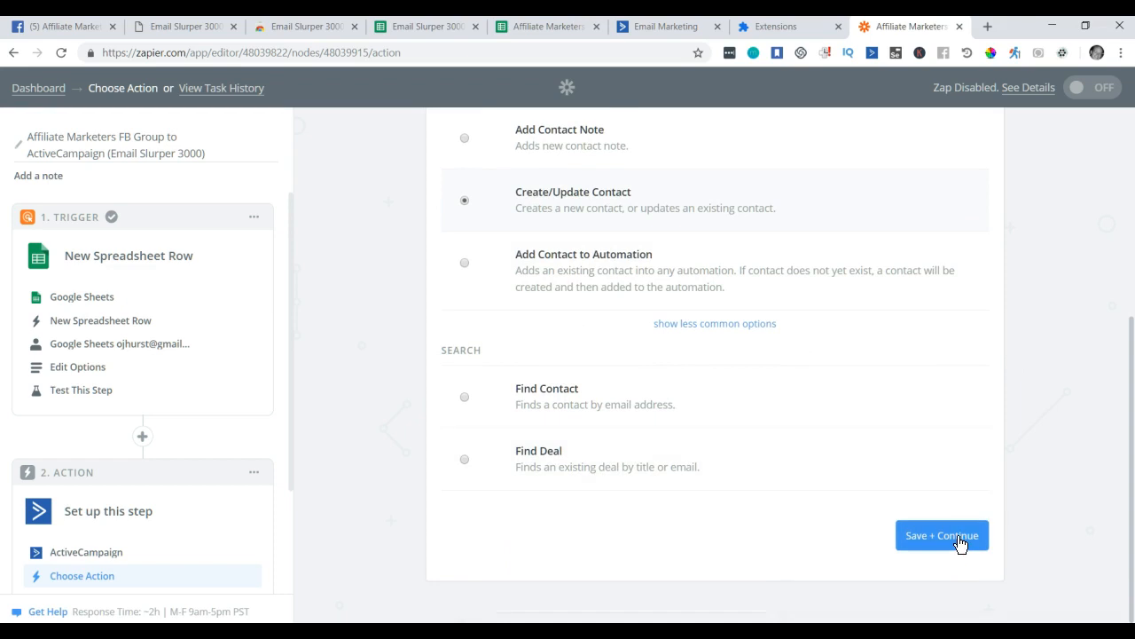
left_click(959, 539)
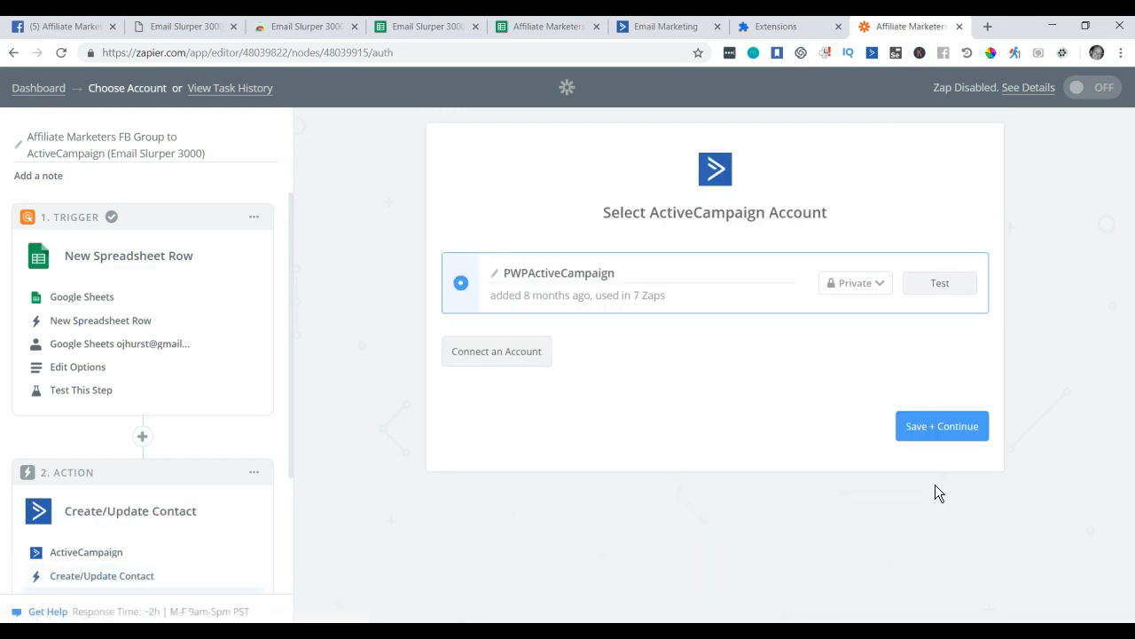
left_click(947, 286)
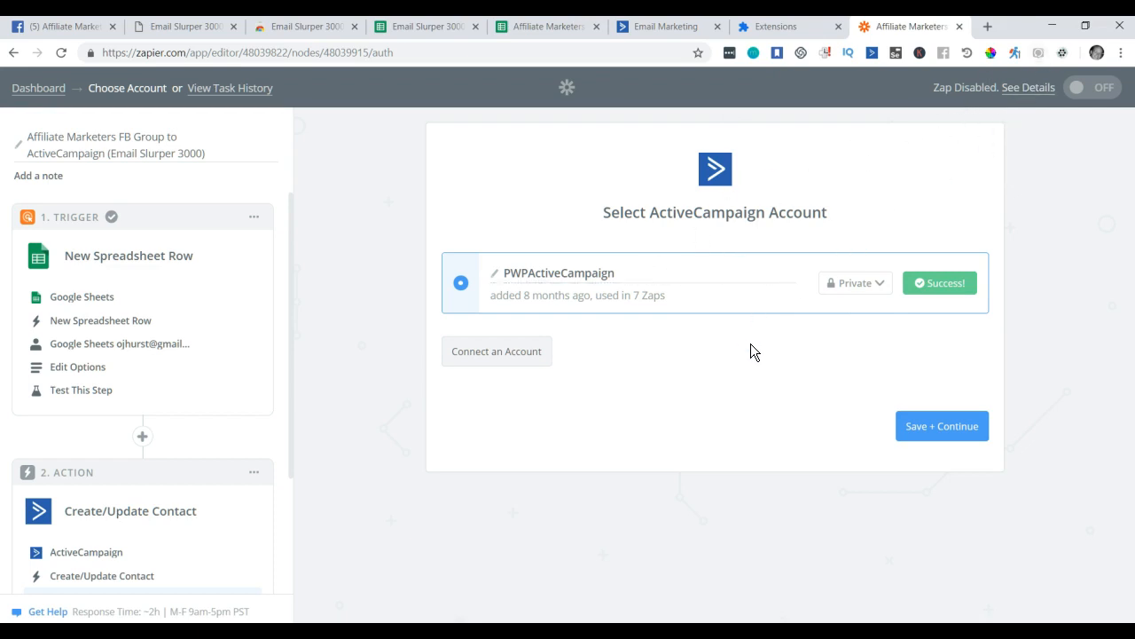
left_click(494, 355)
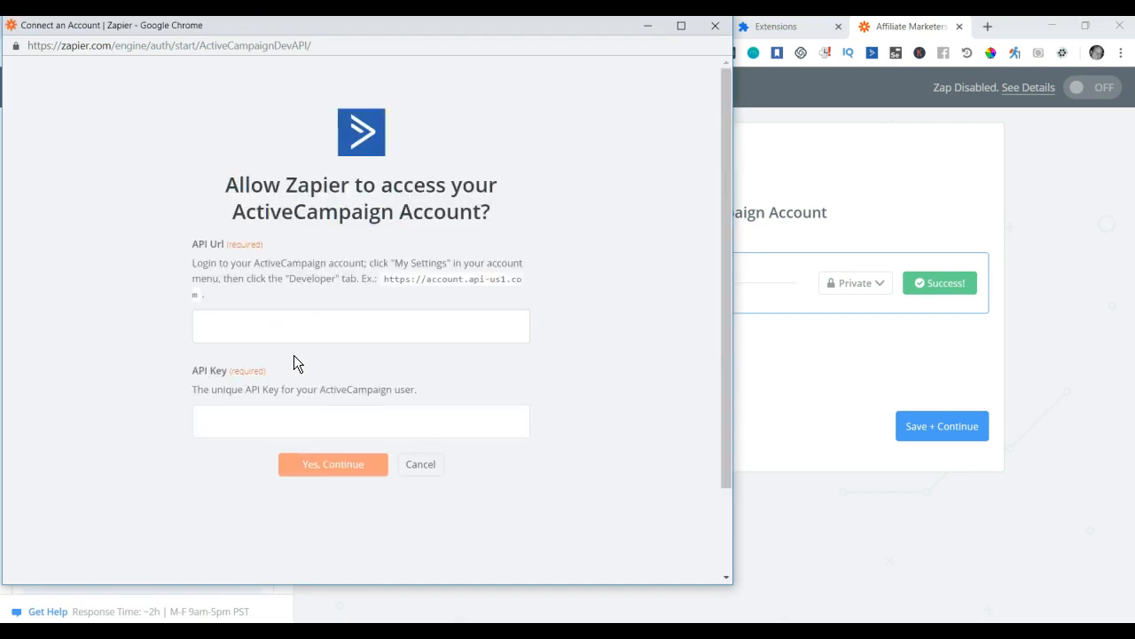
Locate and select the API URL and key in ActiveCampaign's Developer settings.
left_click_drag(454, 28, 478, 81)
left_click(683, 31)
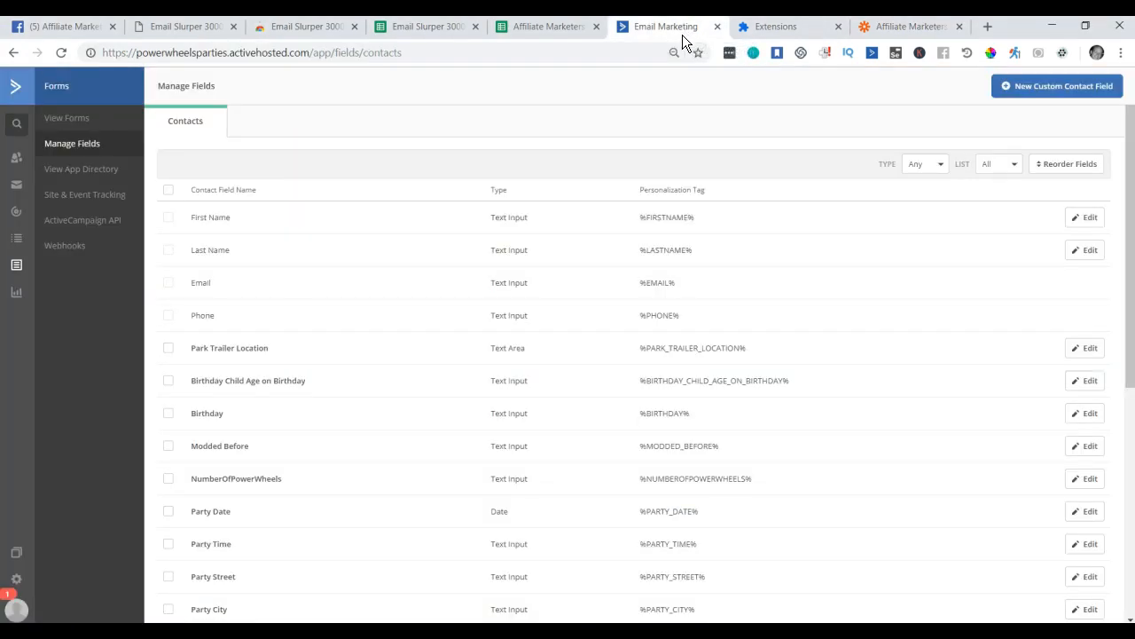
left_click(19, 581)
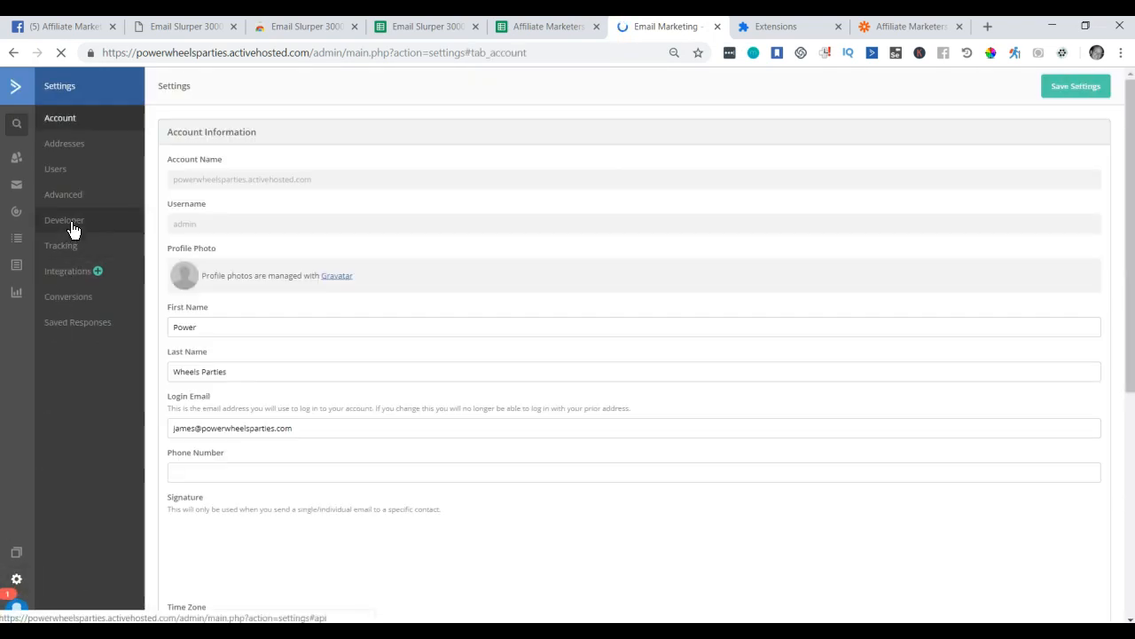
left_click(73, 230)
left_click_drag(205, 180, 200, 180)
left_click_drag(197, 222, 473, 223)
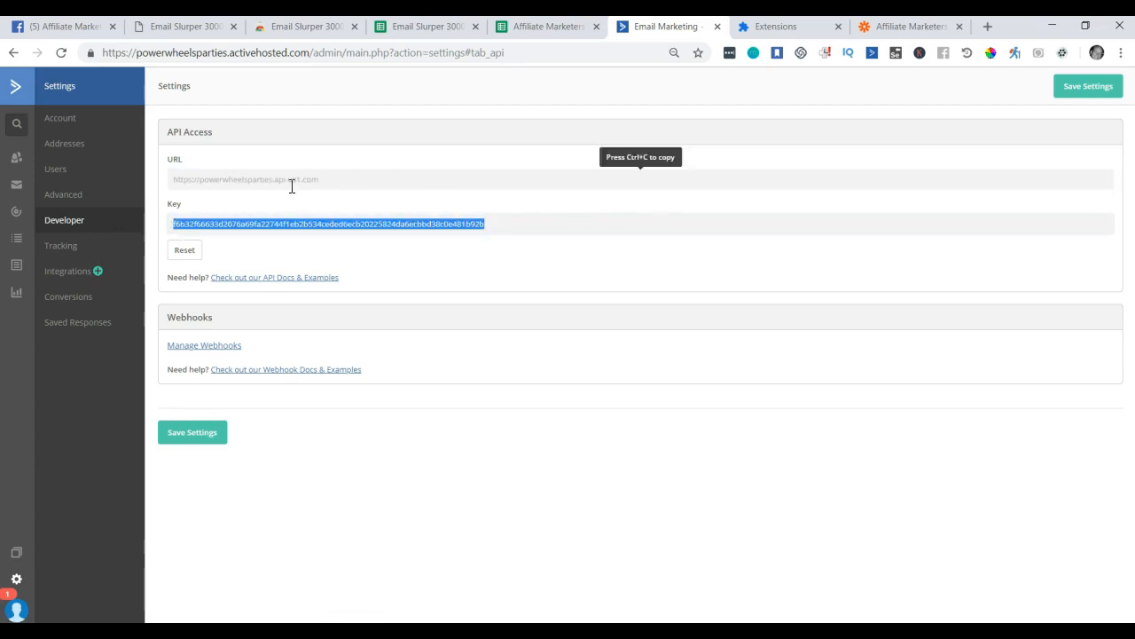
Close the Zapier connection window and continue with the existing ActiveCampaign account.
left_click(901, 28)
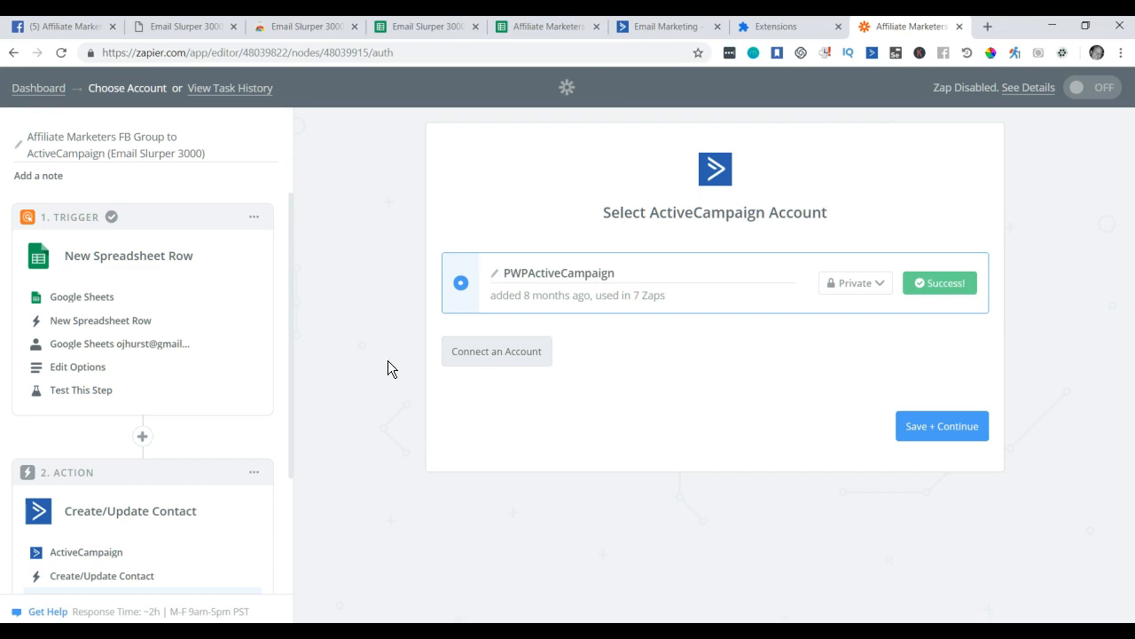
left_click(497, 351)
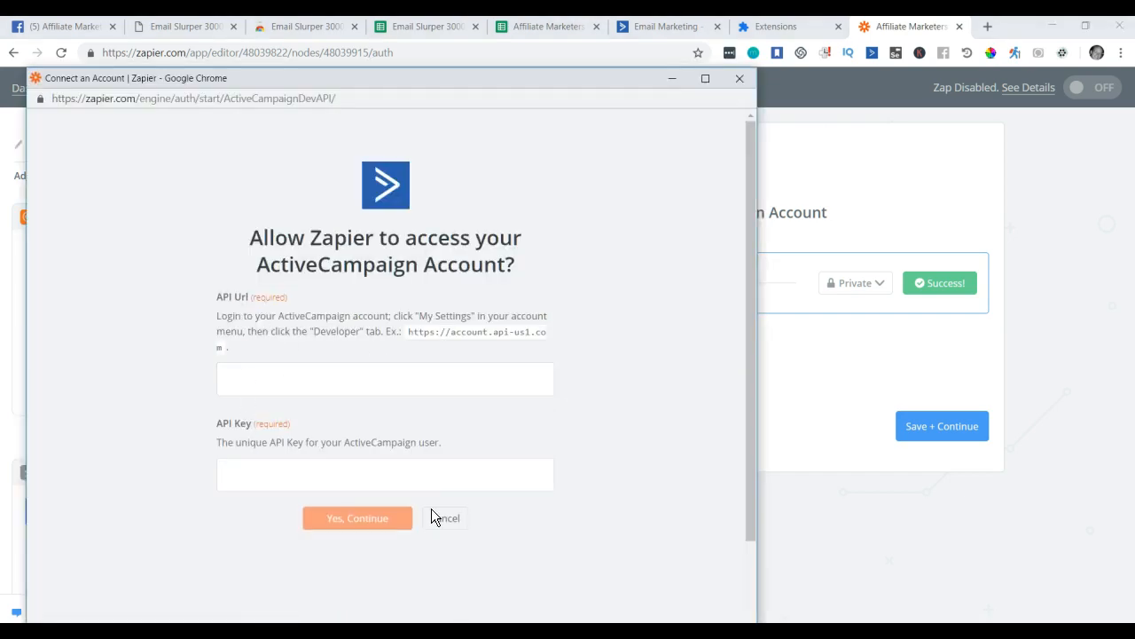
left_click(740, 79)
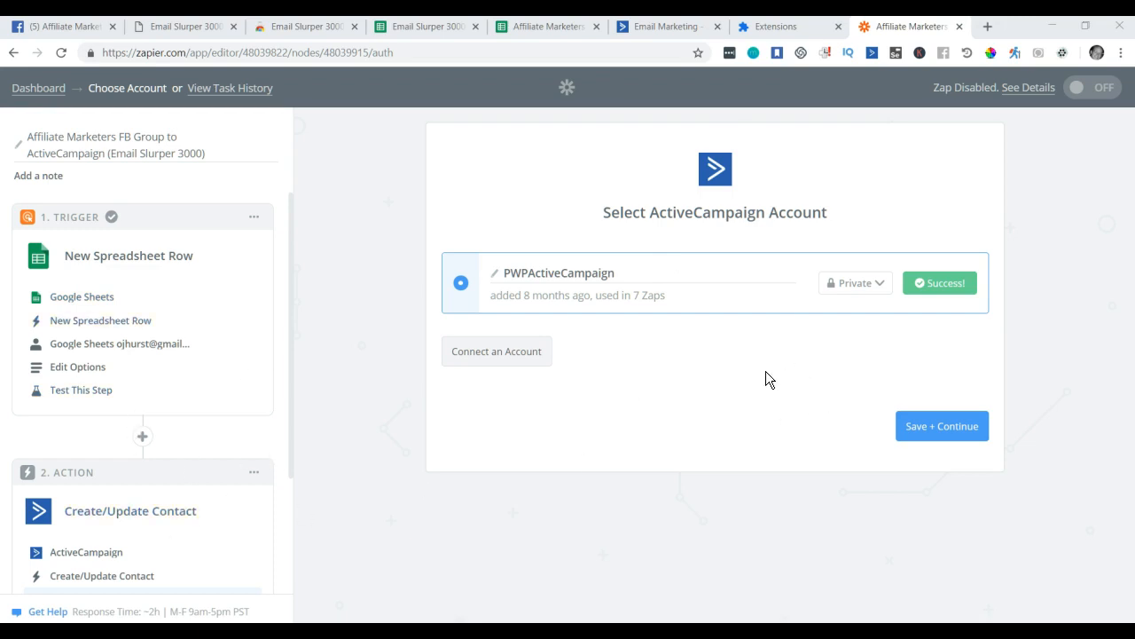
left_click(942, 428)
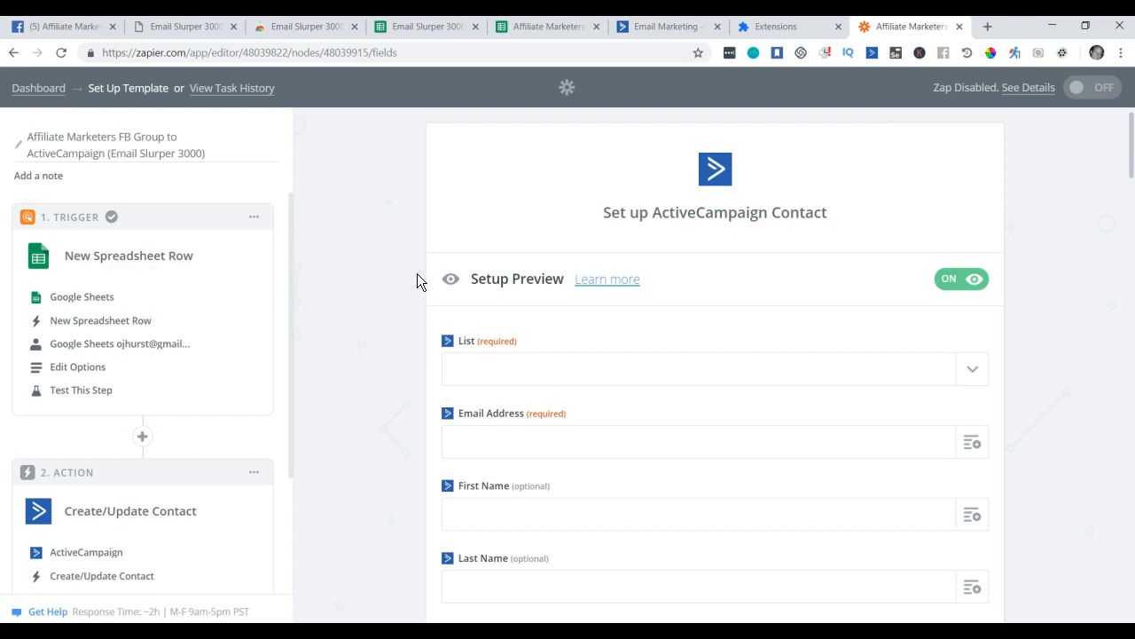
Choose the ClickFunnels People list, then switch back to ActiveCampaign.
scroll(417, 273, "down", 1)
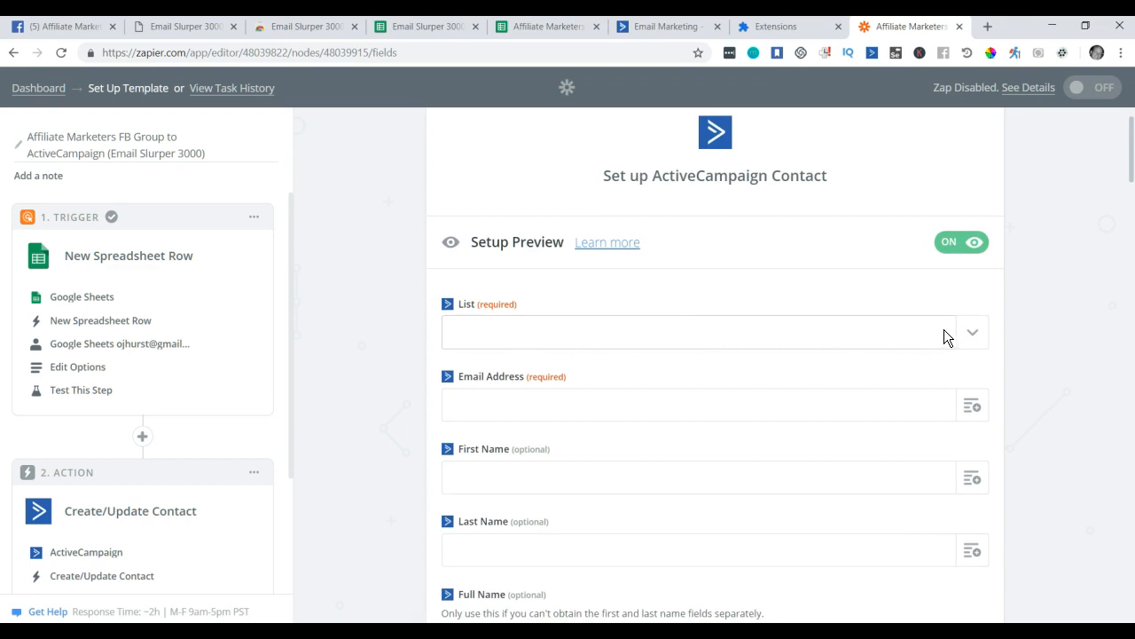
left_click(973, 333)
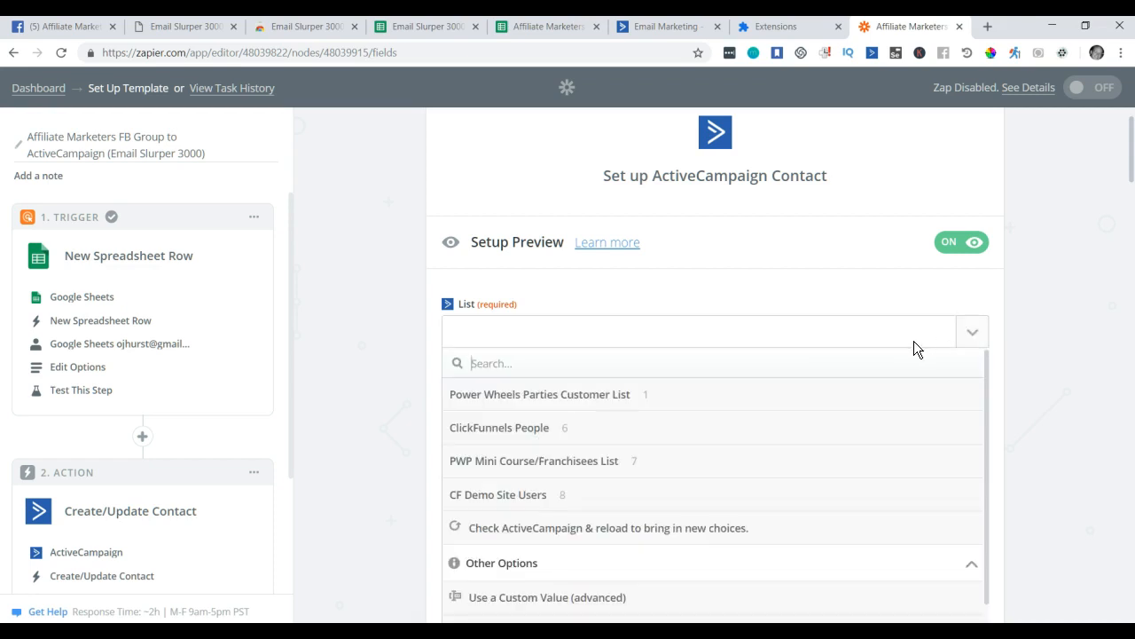
left_click(523, 437)
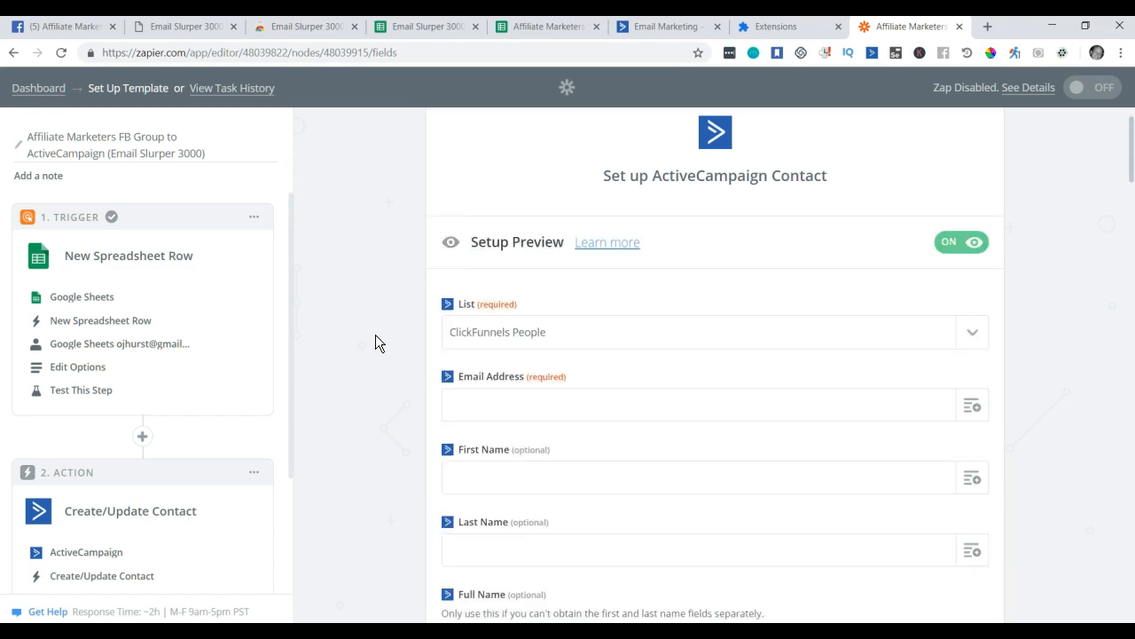
left_click(667, 27)
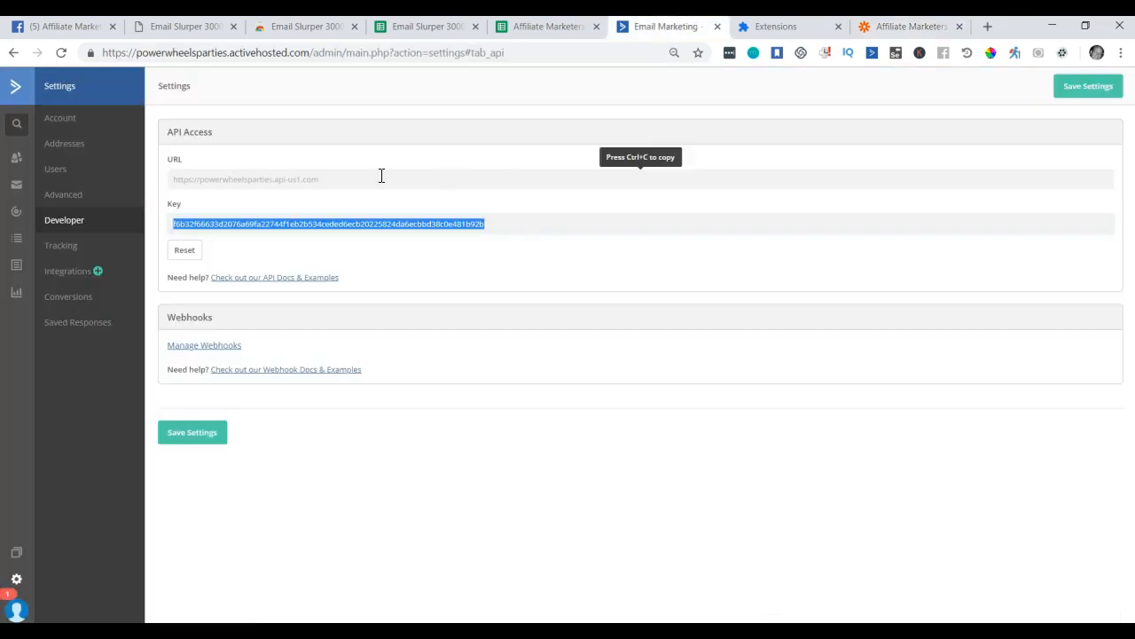
Open ActiveCampaign's overview of existing contact lists.
left_click(17, 158)
left_click(18, 186)
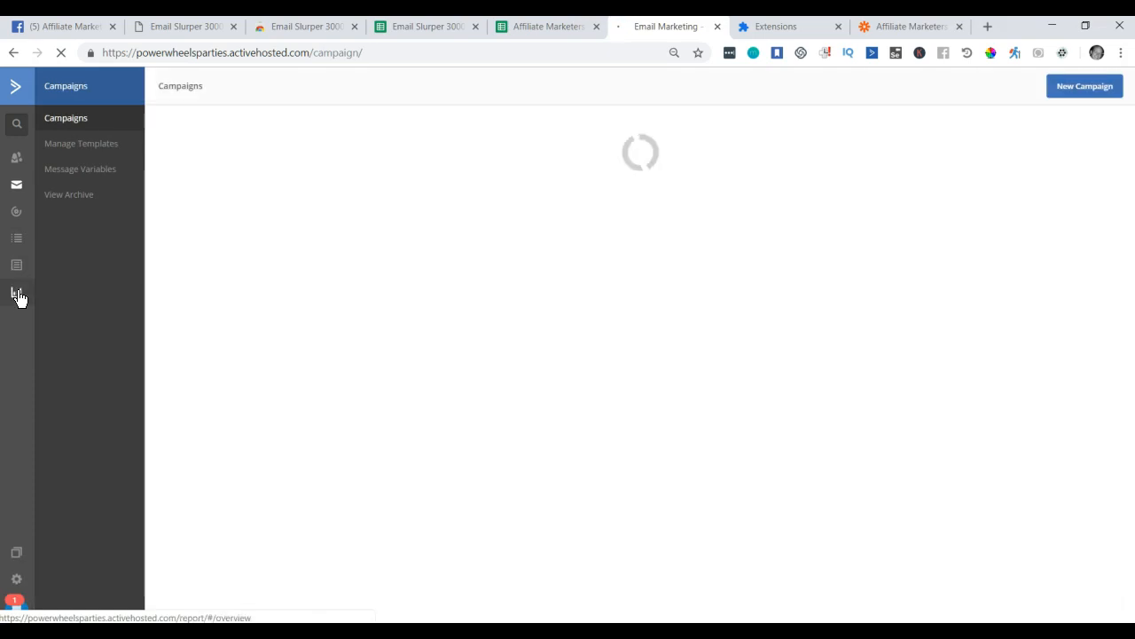
left_click(21, 250)
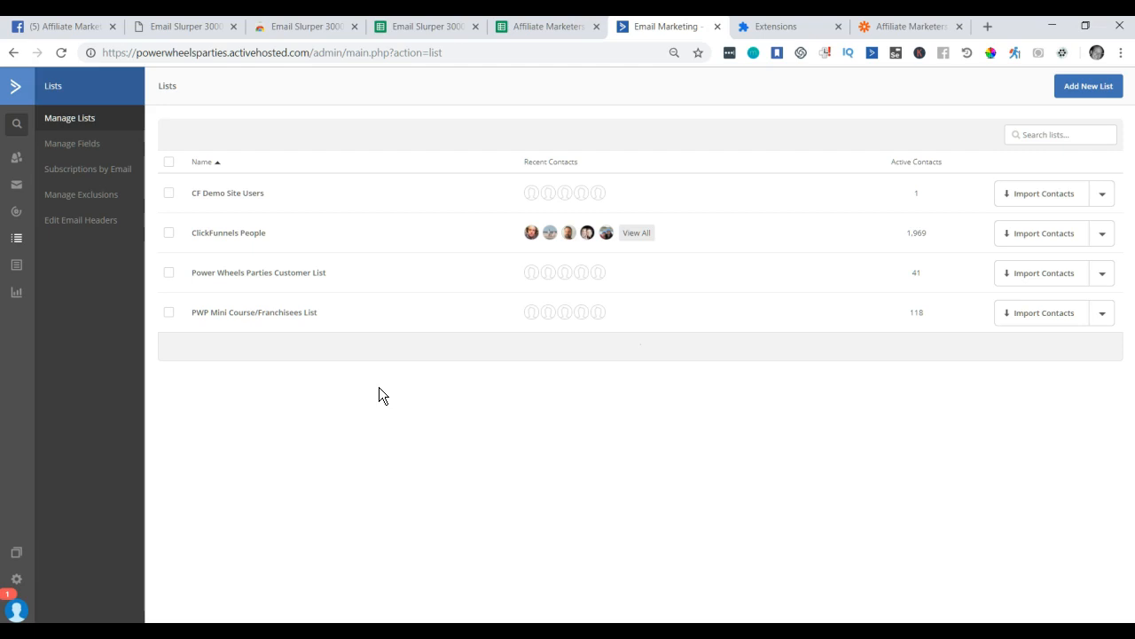
Begin a new contact list, cancel it, and return to the Zapier editor.
left_click(1088, 89)
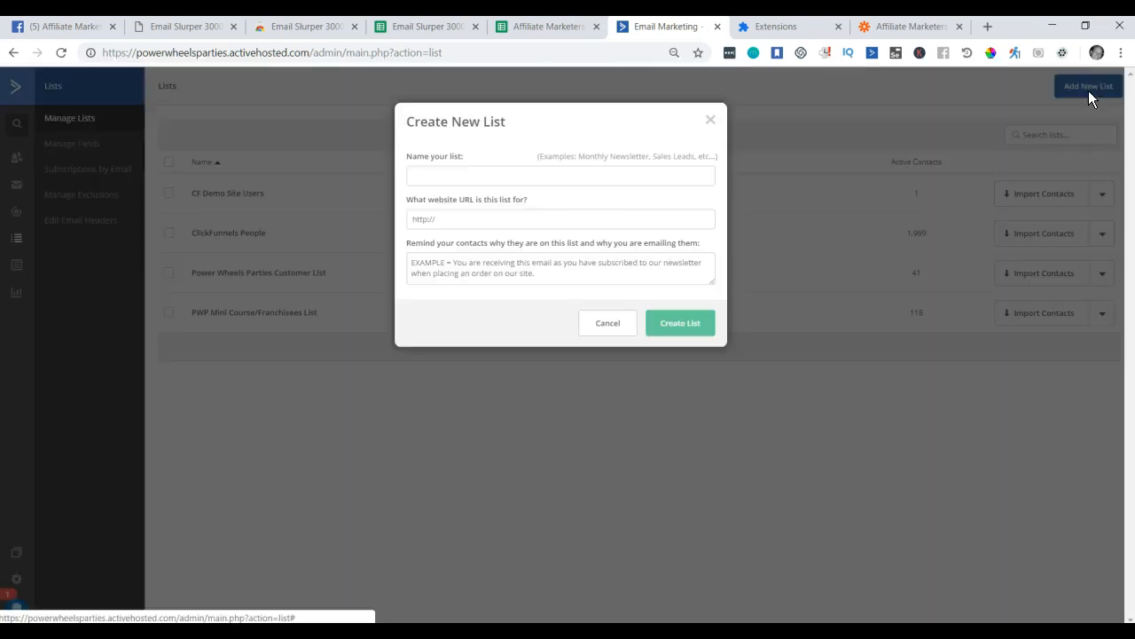
left_click(454, 177)
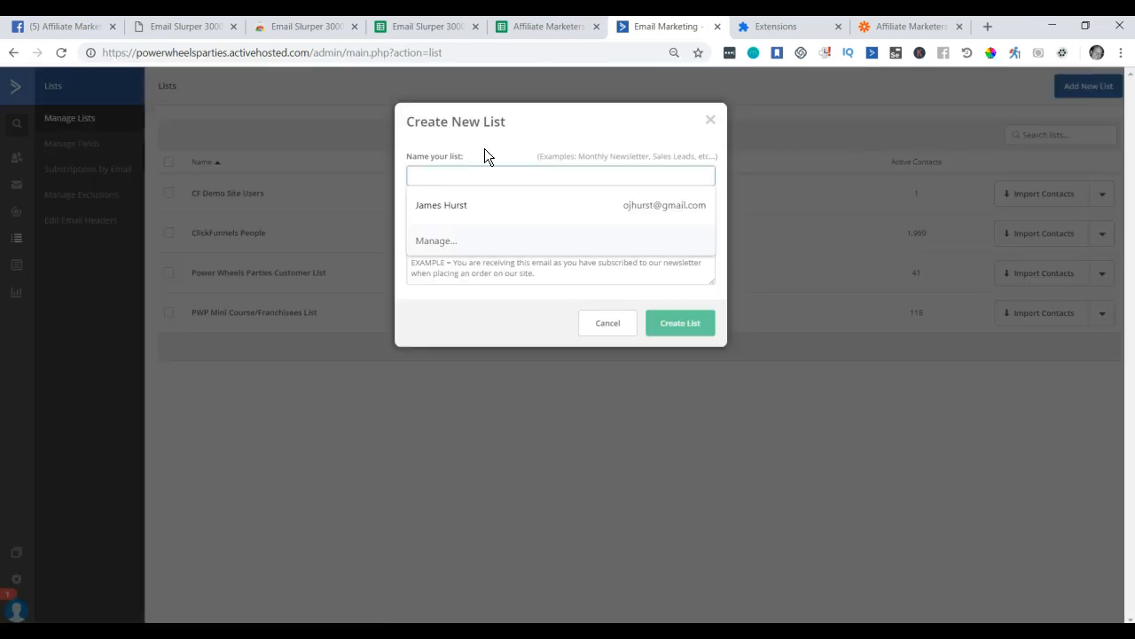
left_click(495, 153)
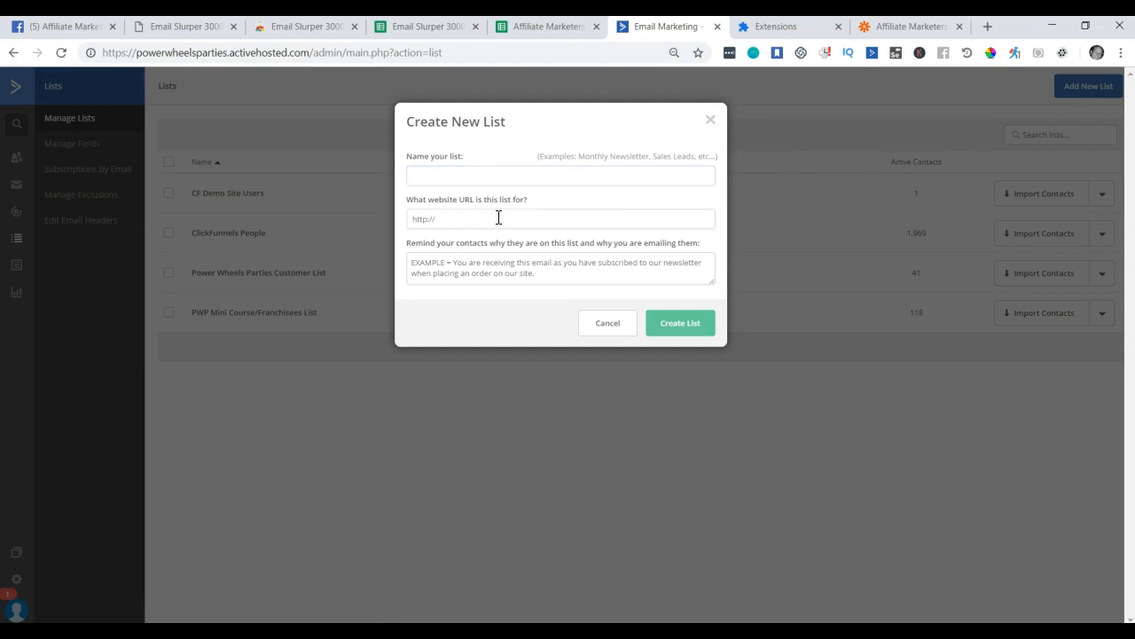
left_click(435, 264)
left_click(608, 323)
left_click(893, 30)
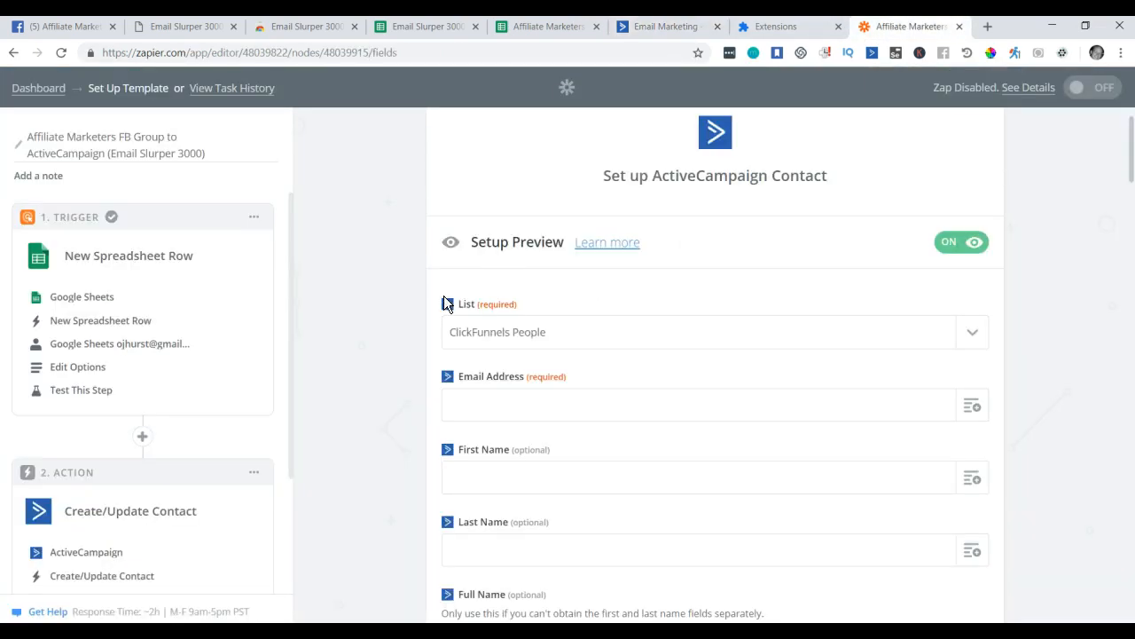
Refresh the ActiveCampaign contact fields at the bottom of the form.
scroll(411, 295, "down", 8)
scroll(418, 329, "down", 3)
scroll(418, 328, "up", 3)
scroll(417, 330, "down", 10)
scroll(416, 327, "down", 10)
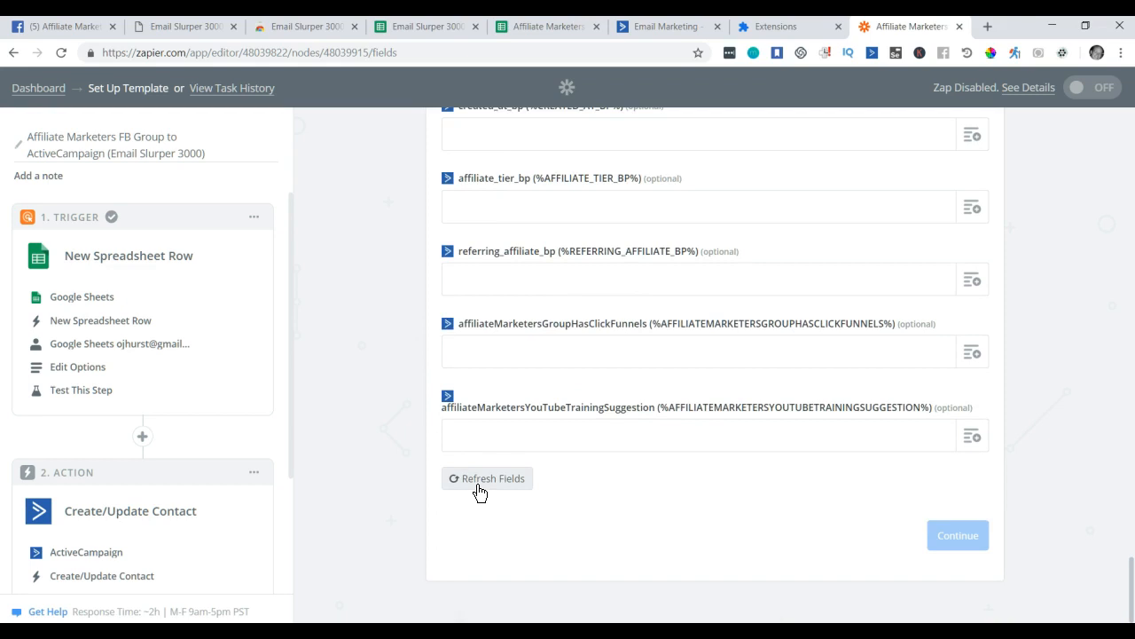
left_click(477, 484)
Reselect ClickFunnels People as the contact's list.
scroll(355, 336, "up", 3)
scroll(355, 335, "up", 15)
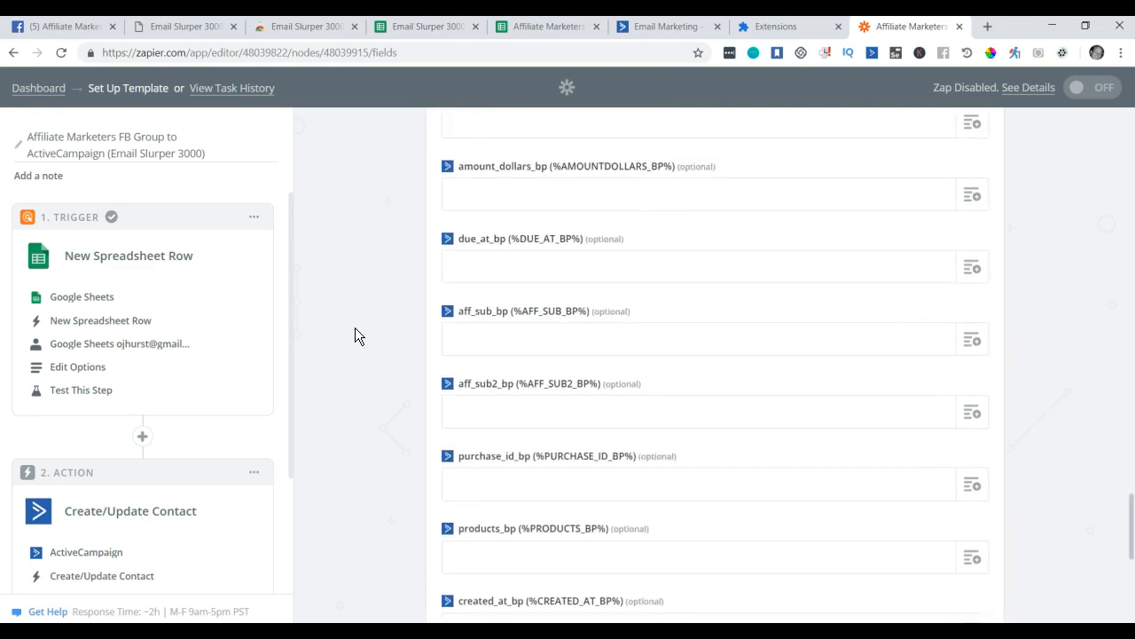
scroll(355, 335, "up", 15)
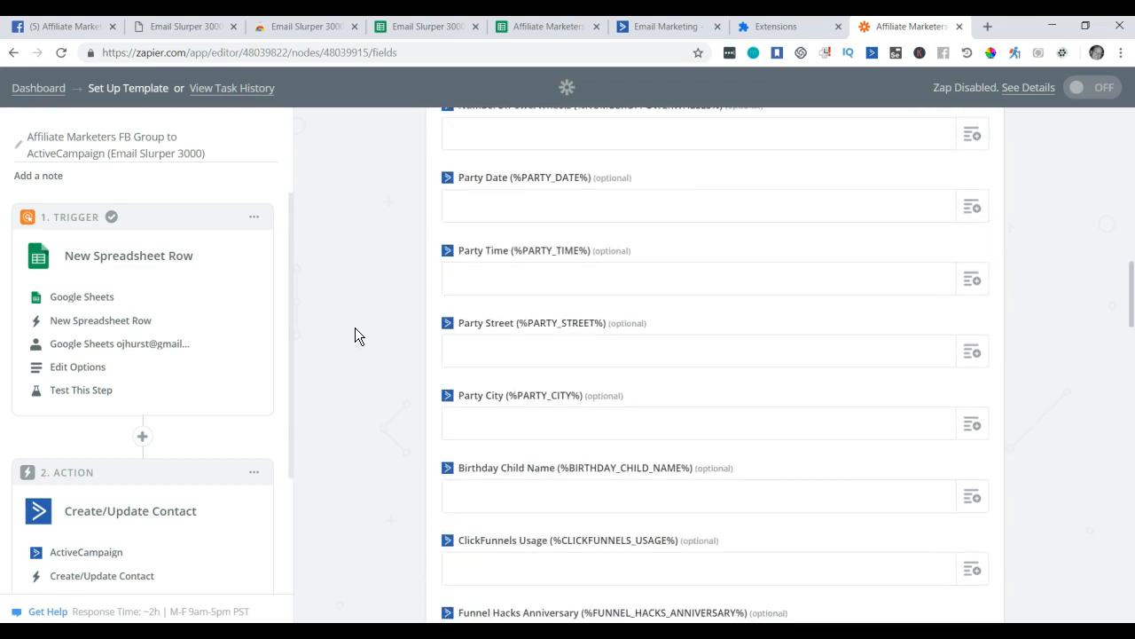
scroll(354, 335, "up", 3)
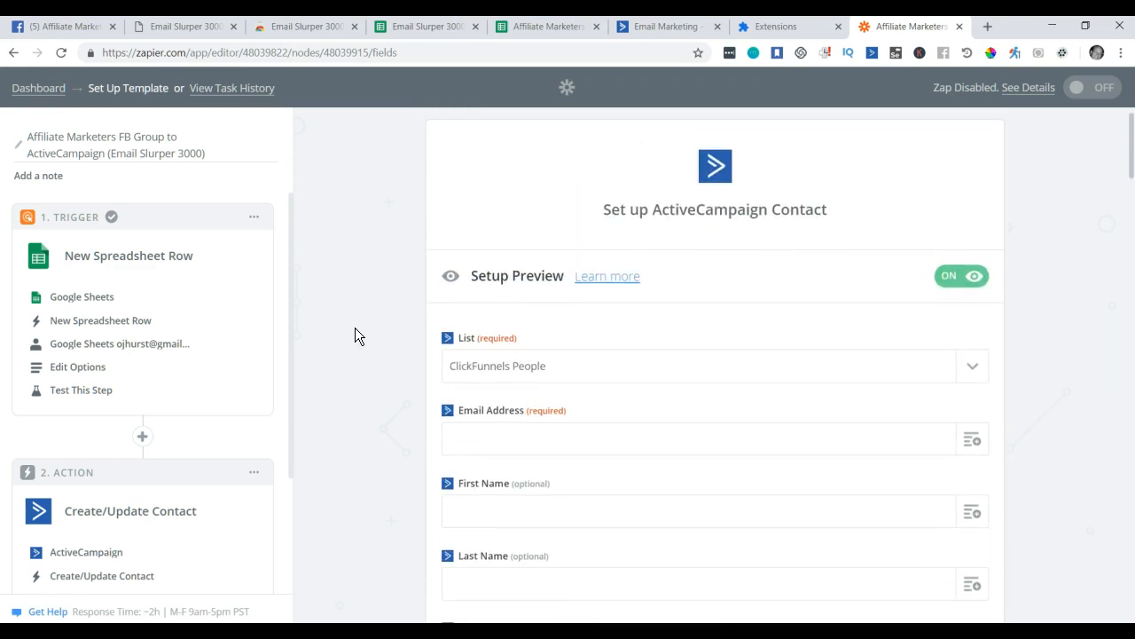
left_click(970, 370)
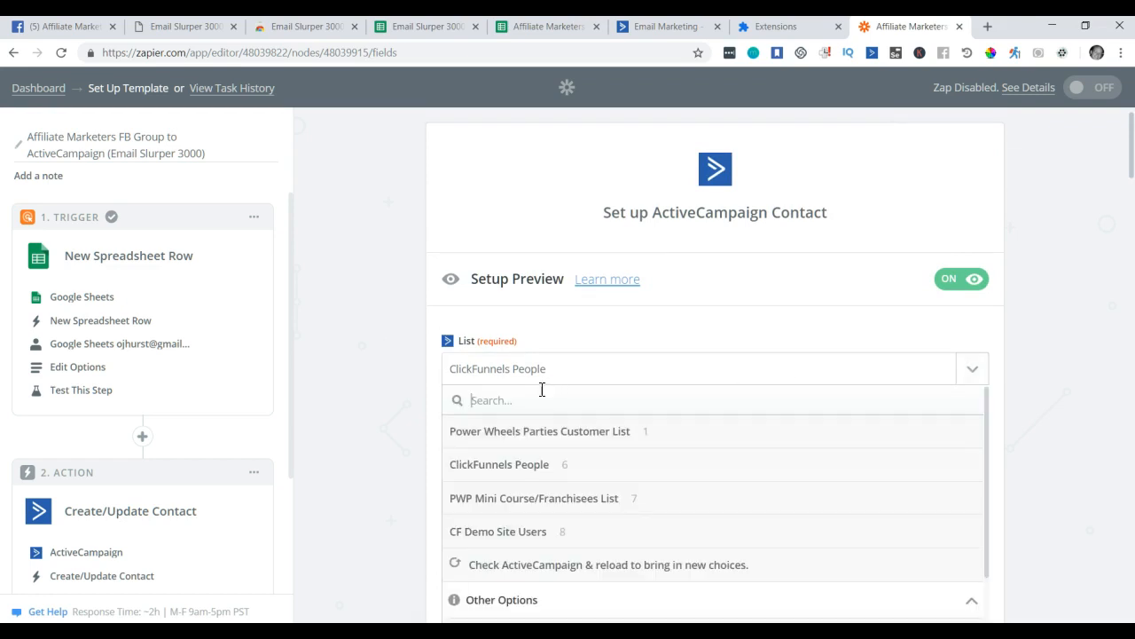
left_click(505, 464)
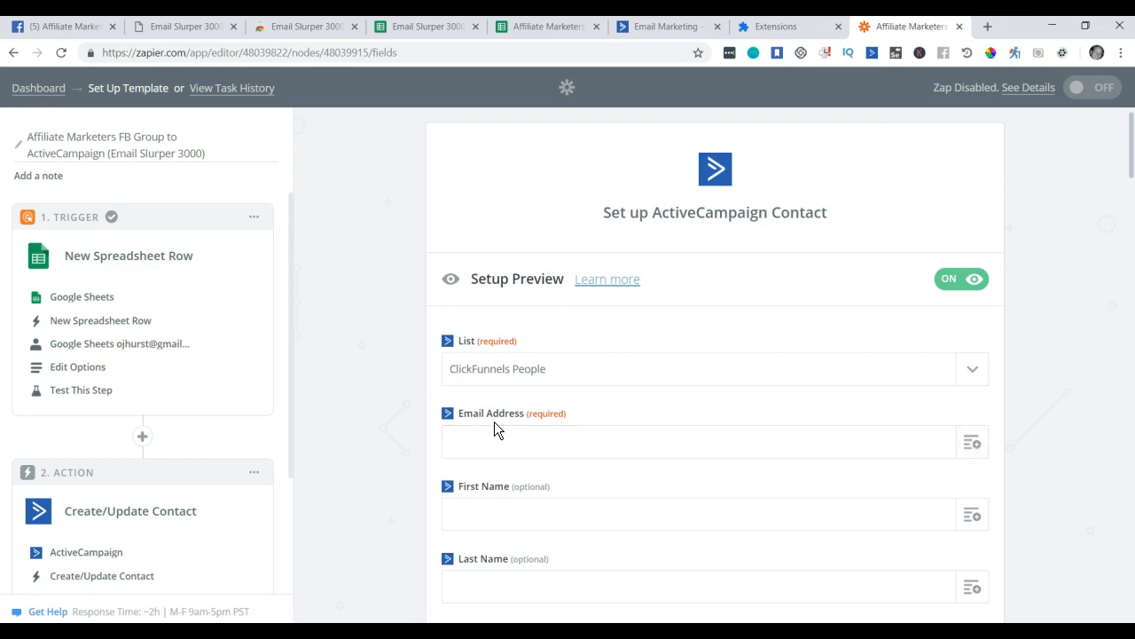
left_click(973, 454)
scroll(547, 505, "down", 5)
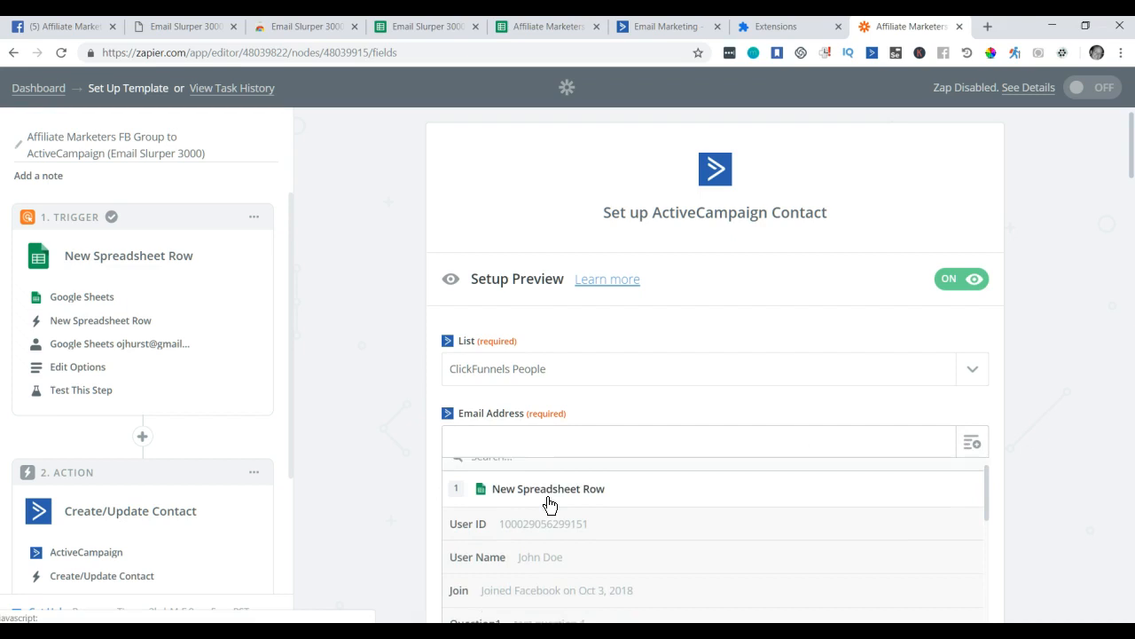
left_click(398, 446)
scroll(397, 438, "down", 2)
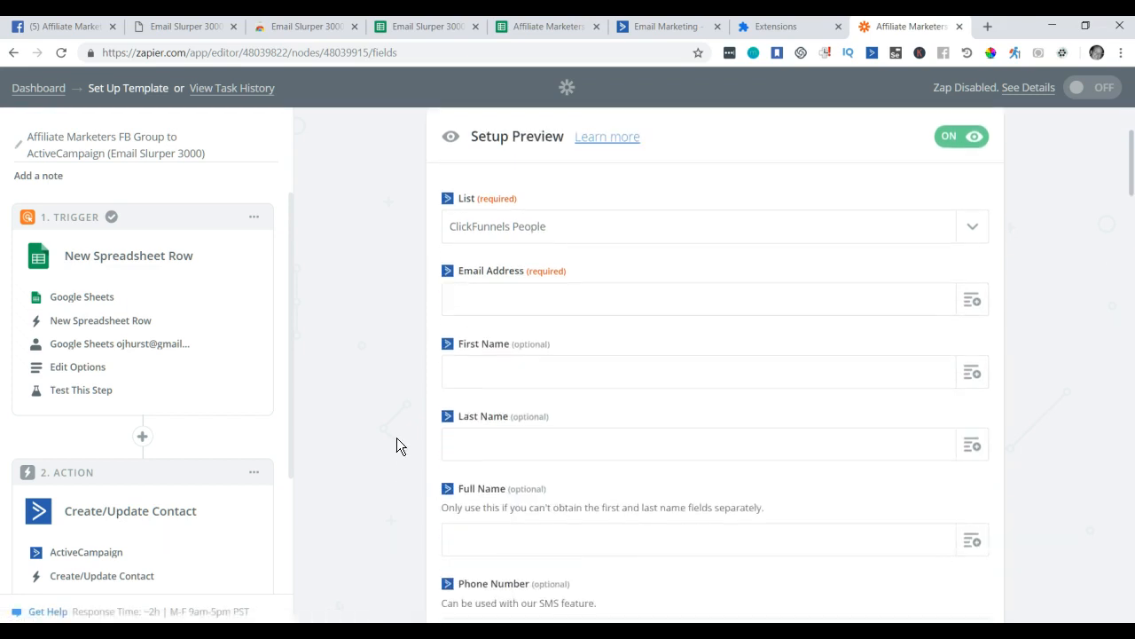
left_click(949, 280)
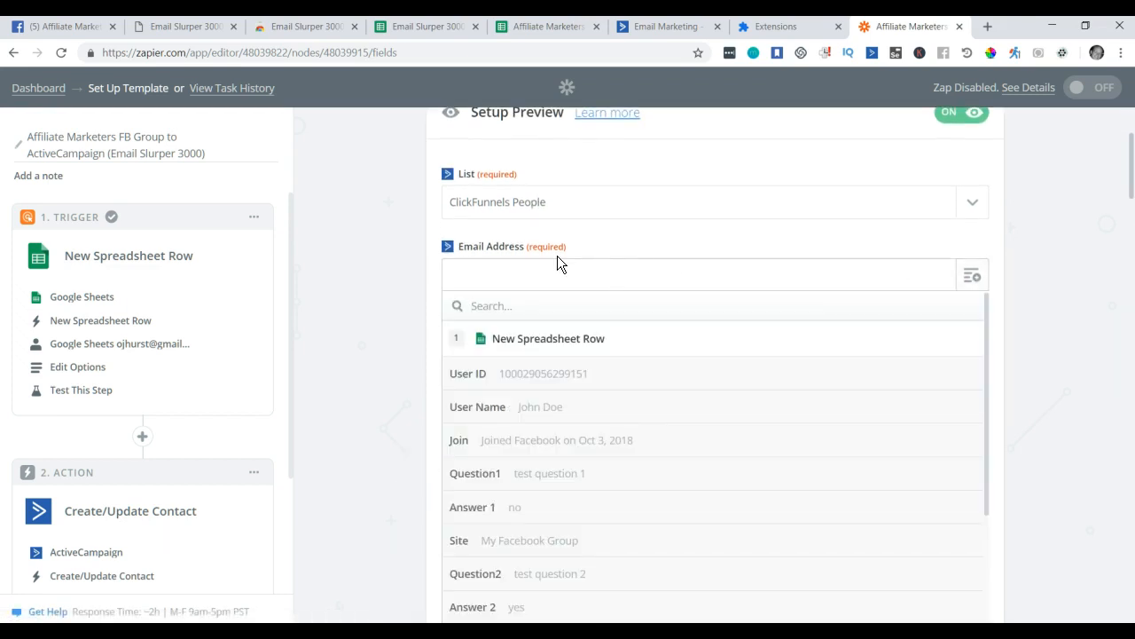
scroll(630, 418, "down", 3)
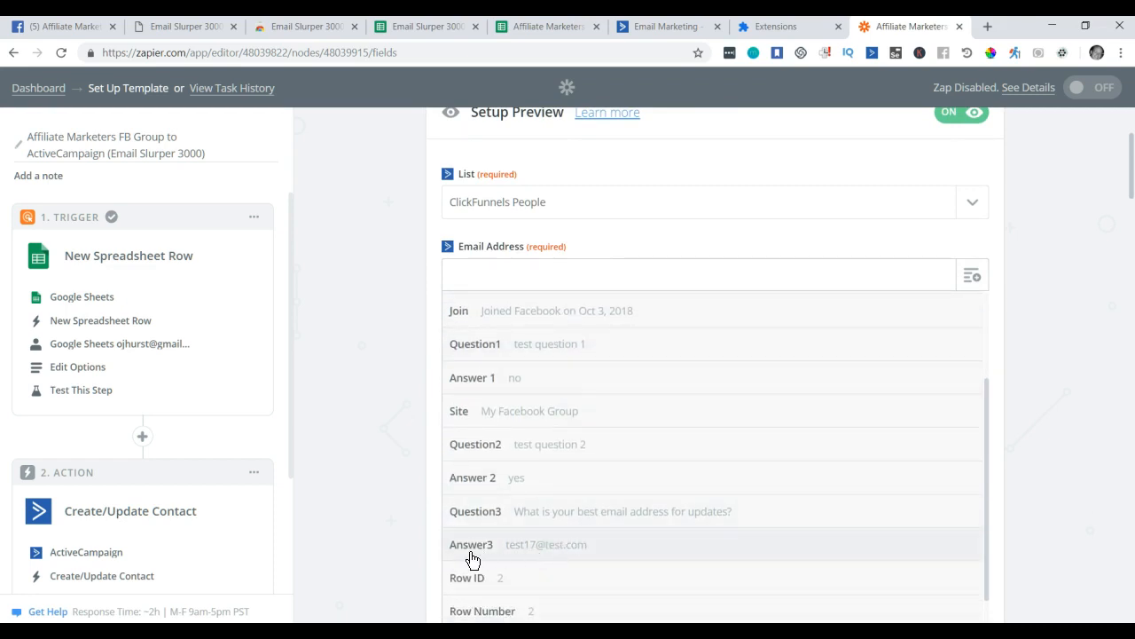
left_click(556, 545)
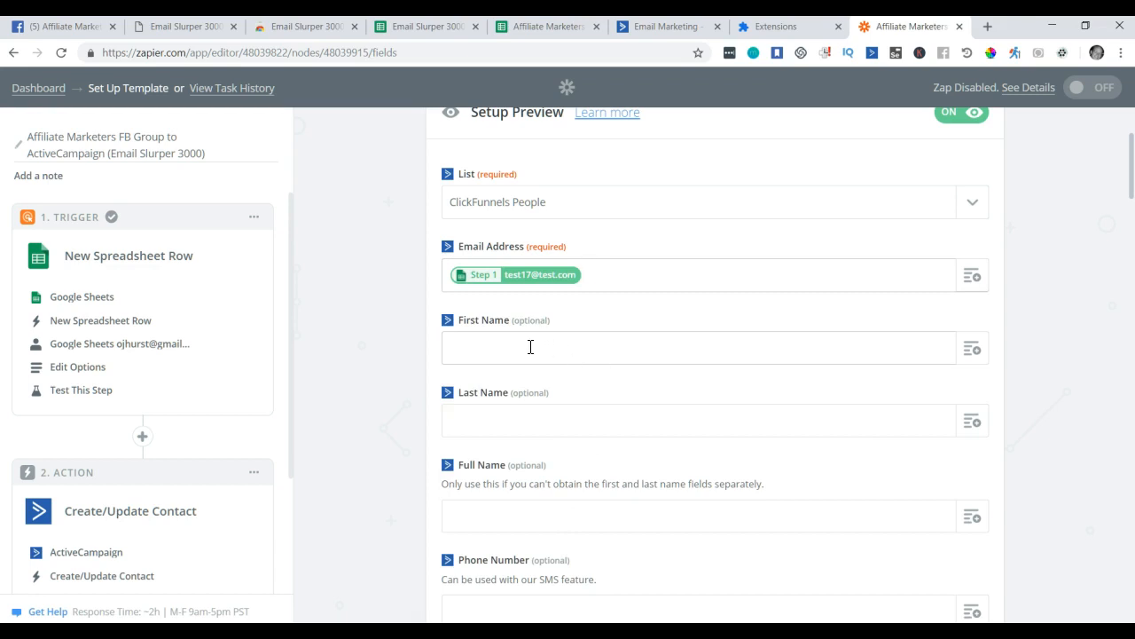
scroll(530, 347, "down", 1)
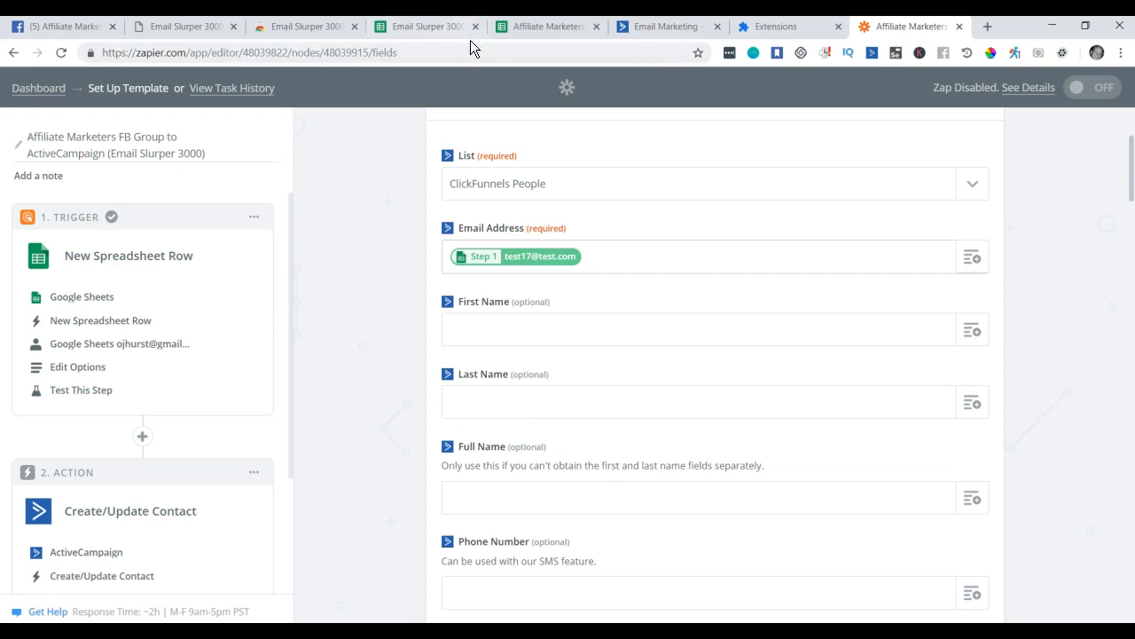
left_click(540, 29)
left_click(234, 266)
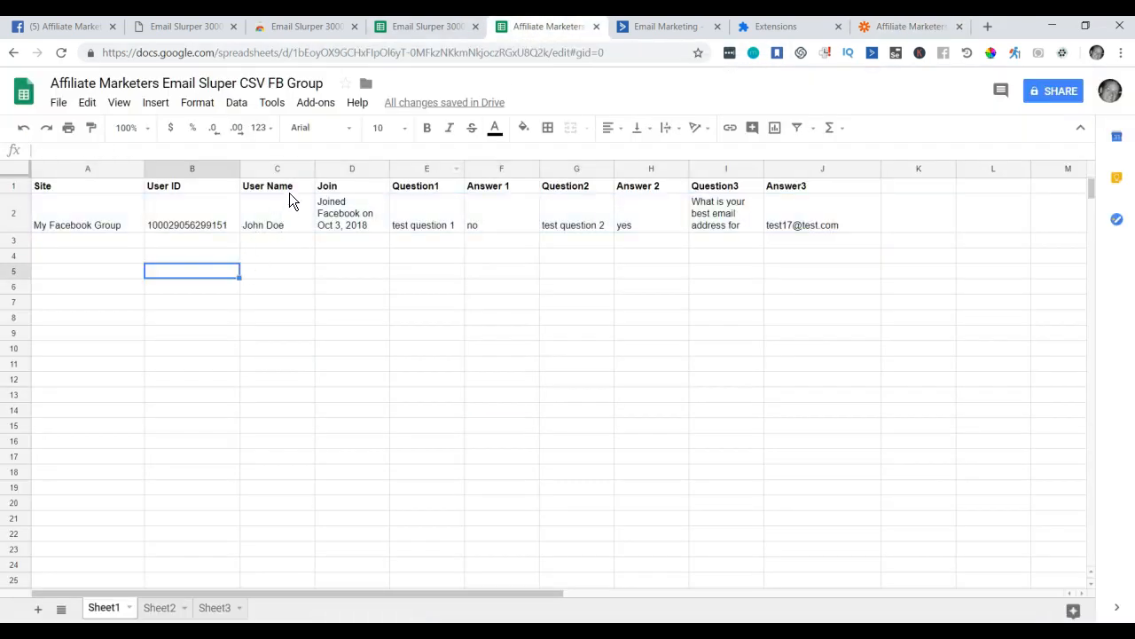
left_click(255, 229)
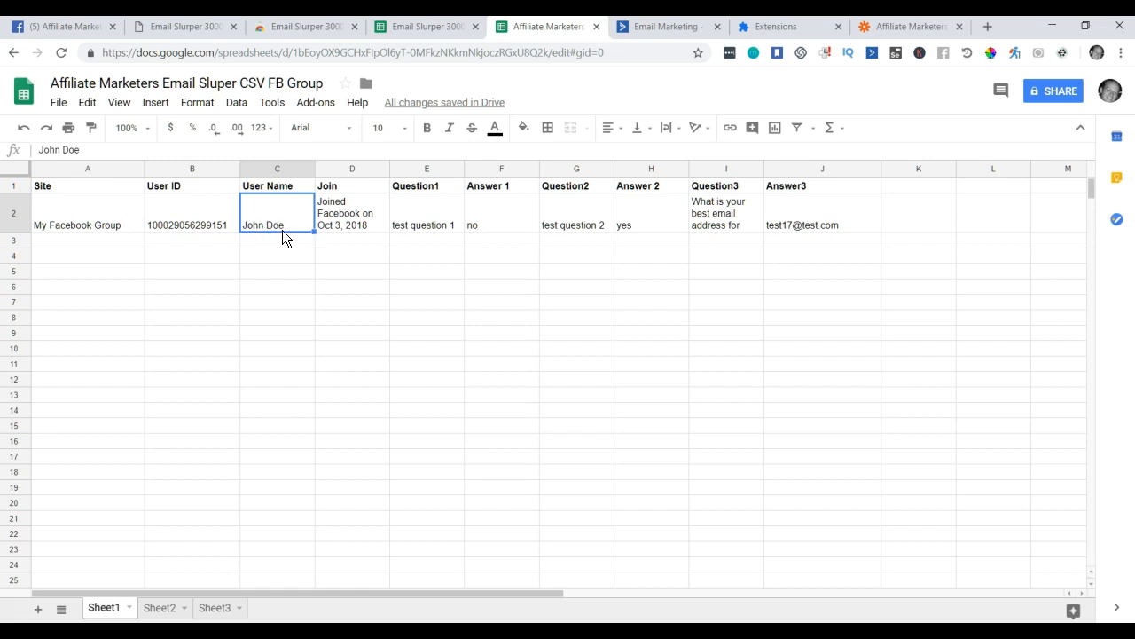
left_click(672, 29)
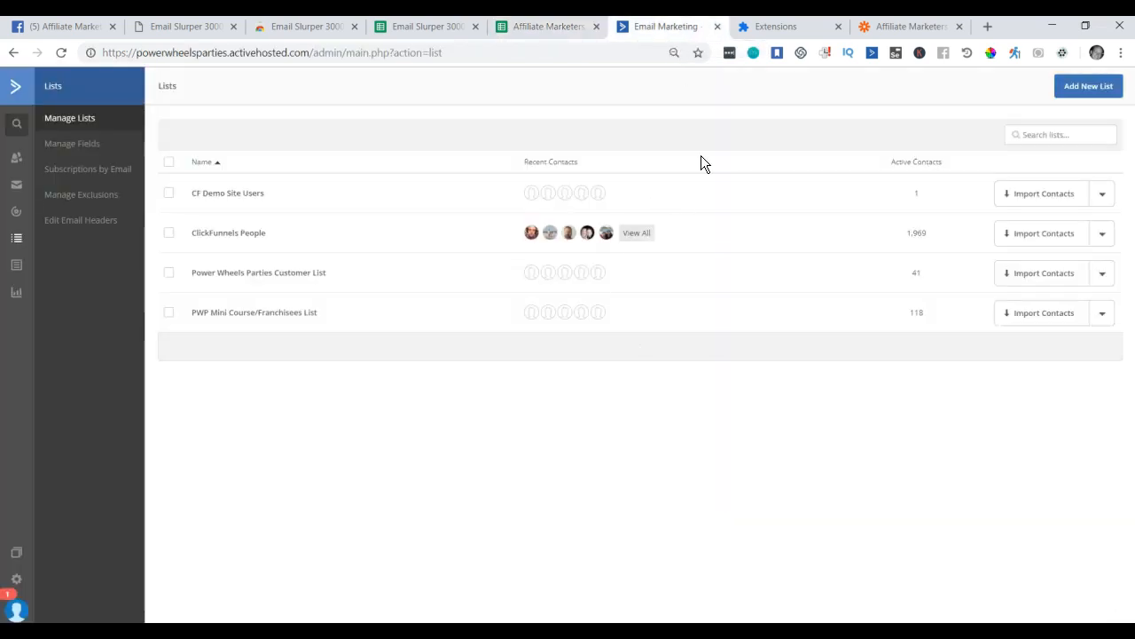
left_click(893, 30)
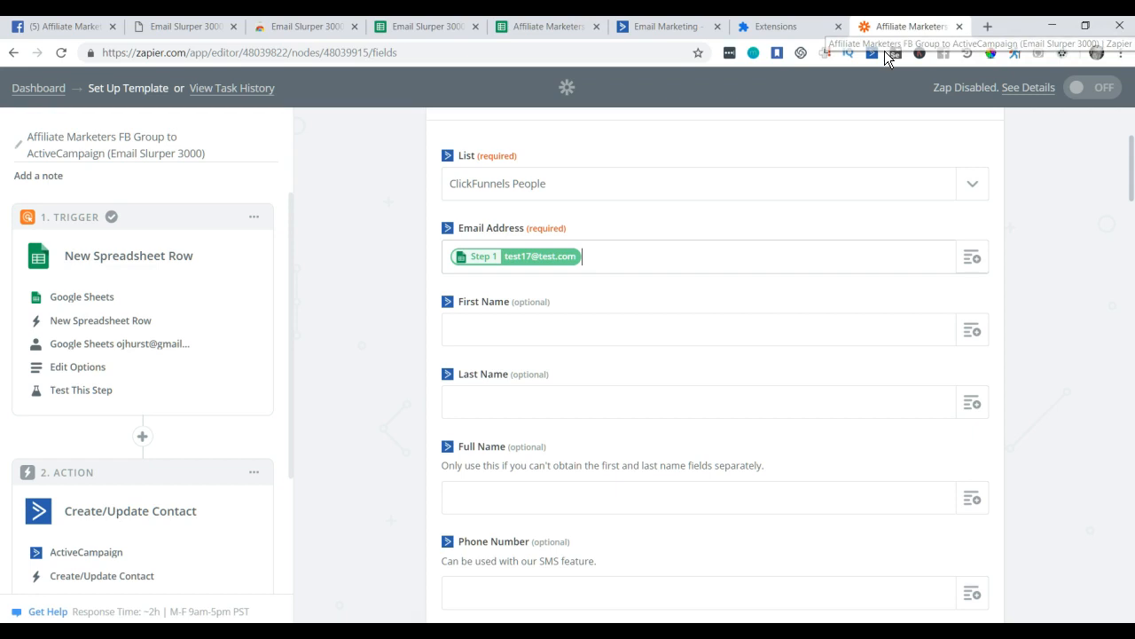
Map the sheet's User Name value into the contact's Full Name field.
left_click(516, 321)
left_click(522, 398)
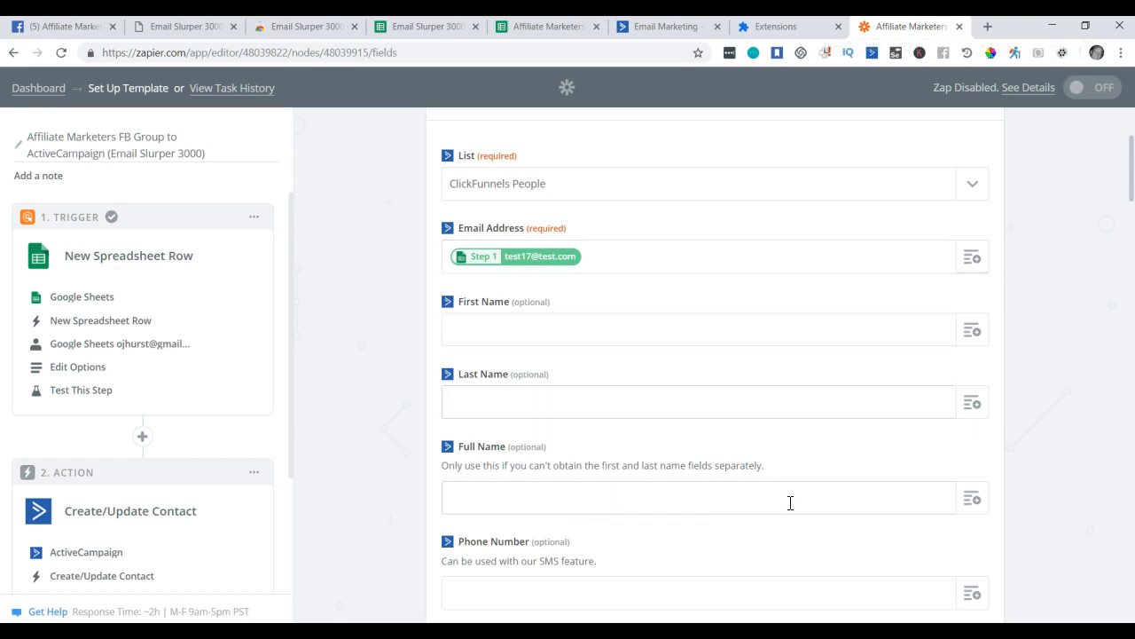
left_click(892, 499)
left_click(972, 498)
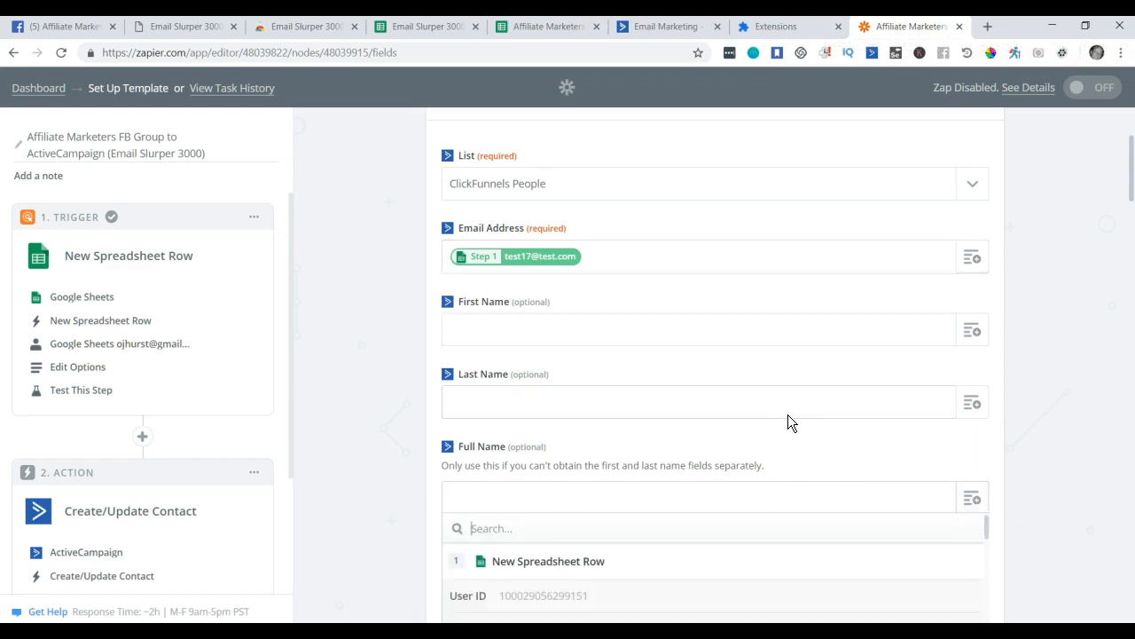
scroll(787, 414, "down", 2)
scroll(509, 395, "down", 2)
scroll(541, 455, "up", 1)
left_click(494, 450)
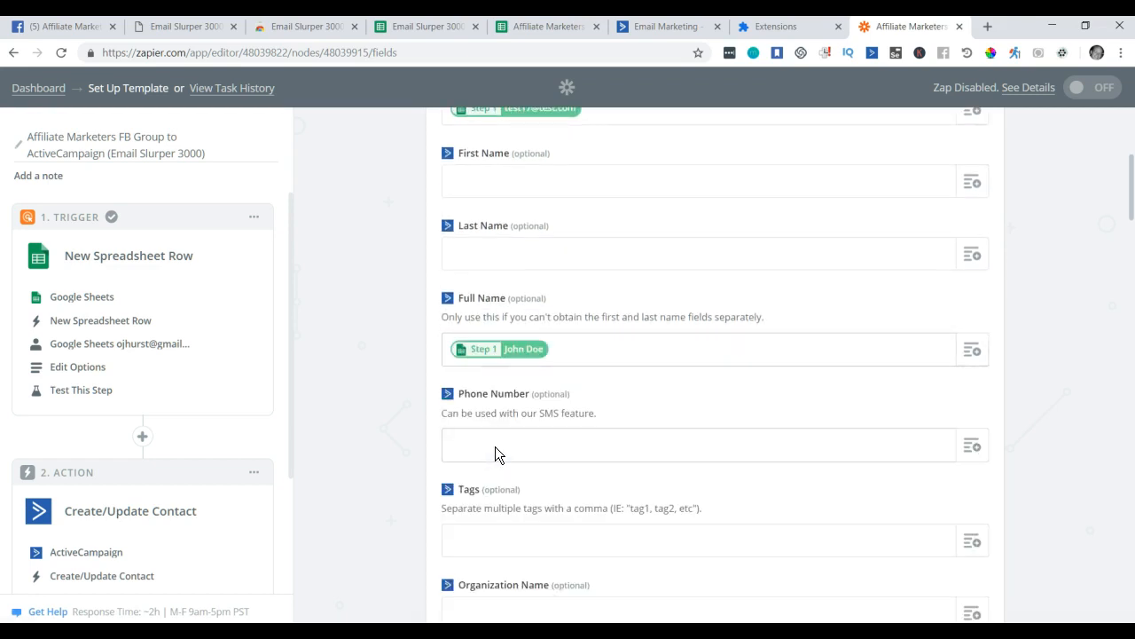
Add the sheet's Join and Site (My Facebook Group) values as contact tags.
scroll(594, 412, "down", 2)
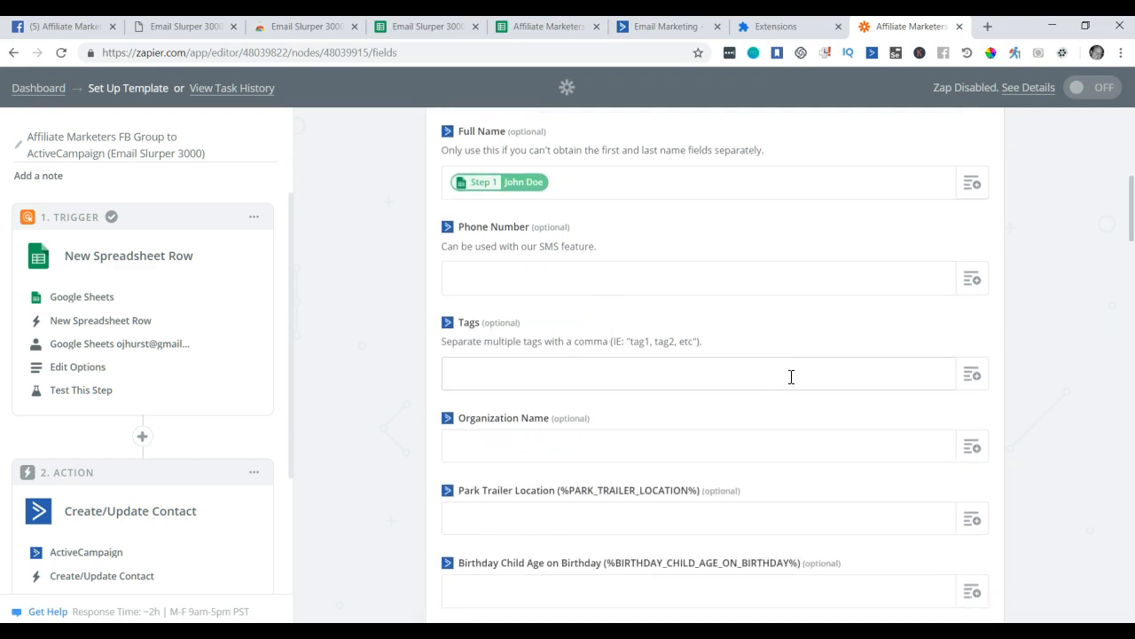
left_click(971, 376)
scroll(728, 350, "down", 1)
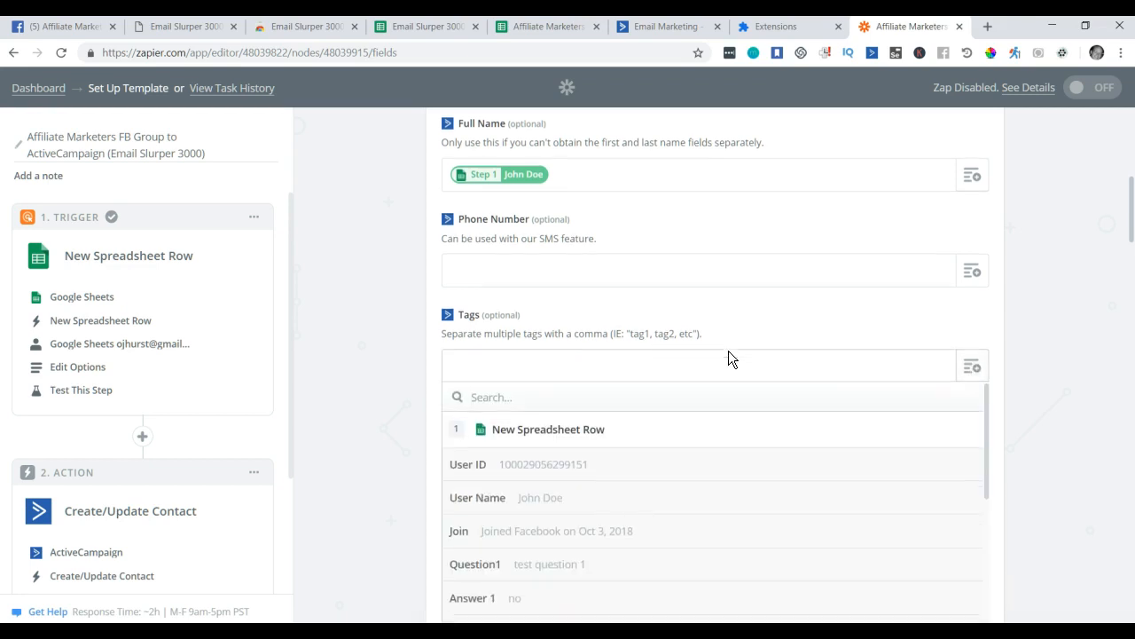
scroll(608, 501, "down", 1)
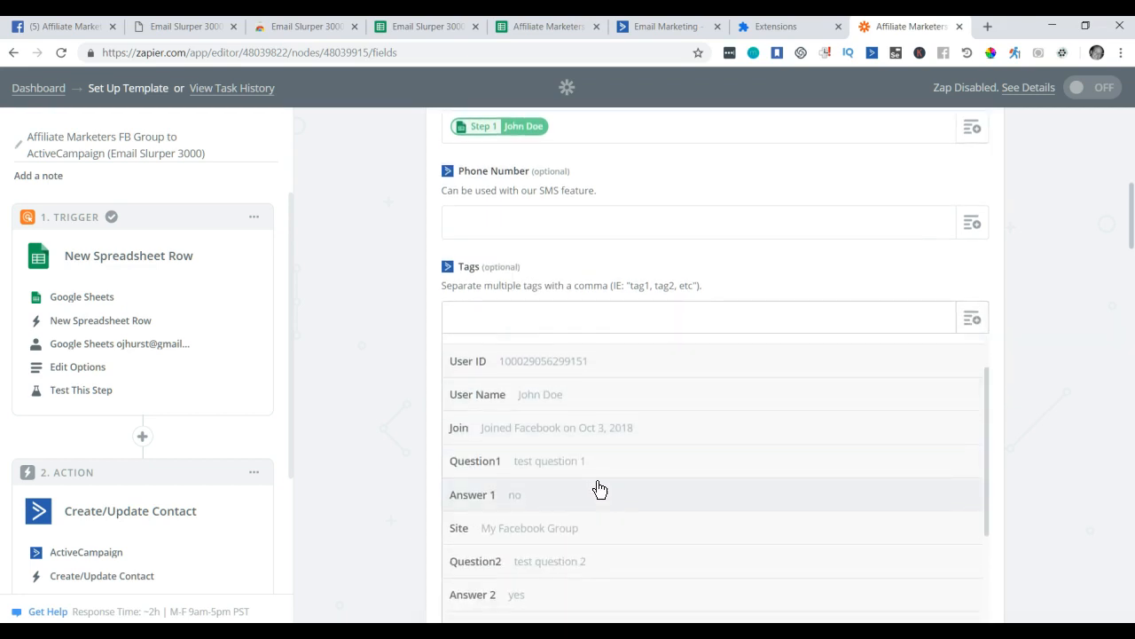
left_click(551, 428)
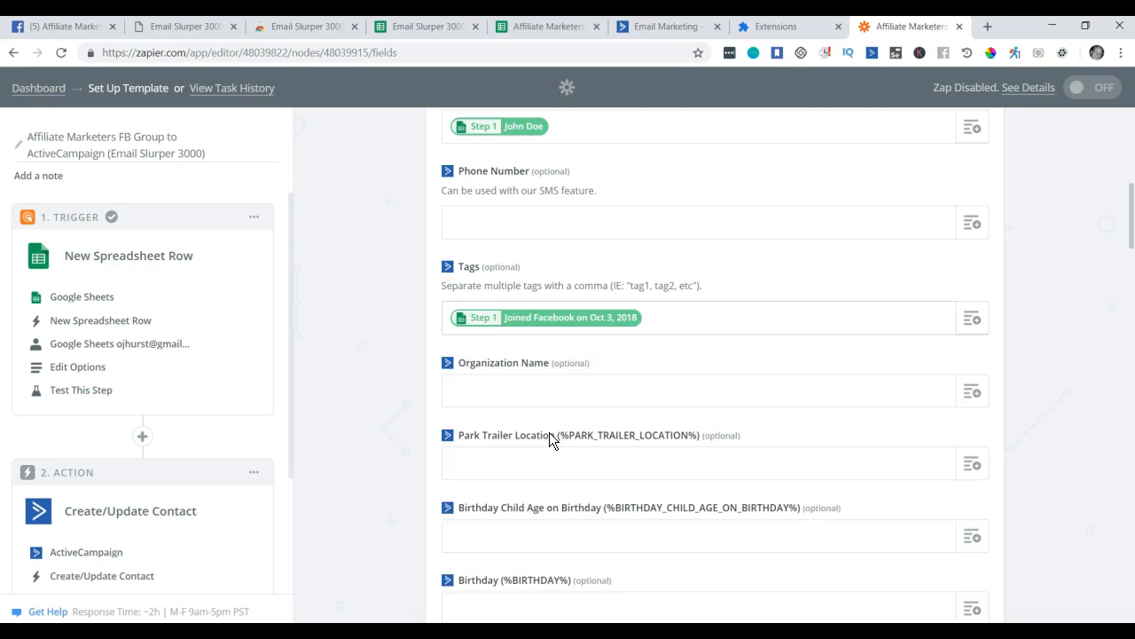
left_click(972, 319)
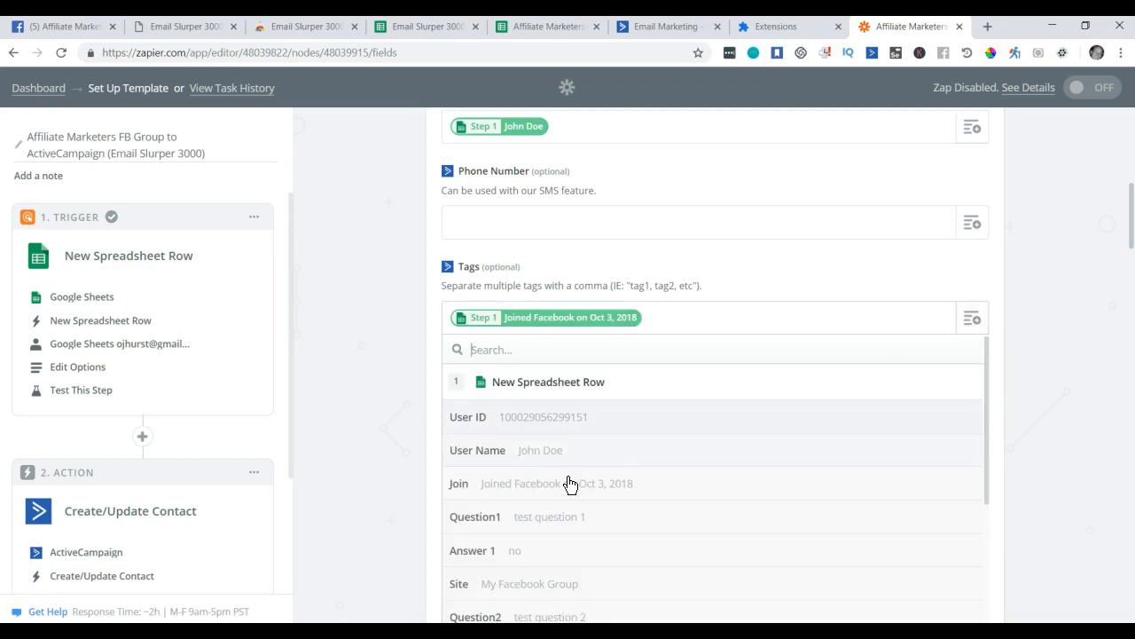
scroll(661, 455, "down", 2)
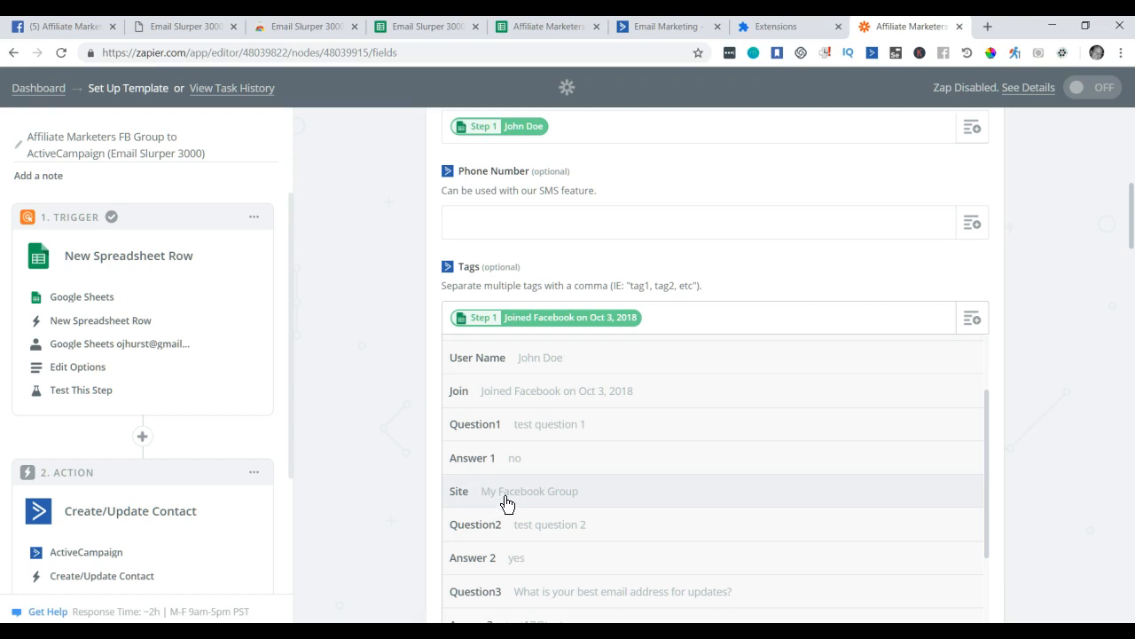
left_click(506, 503)
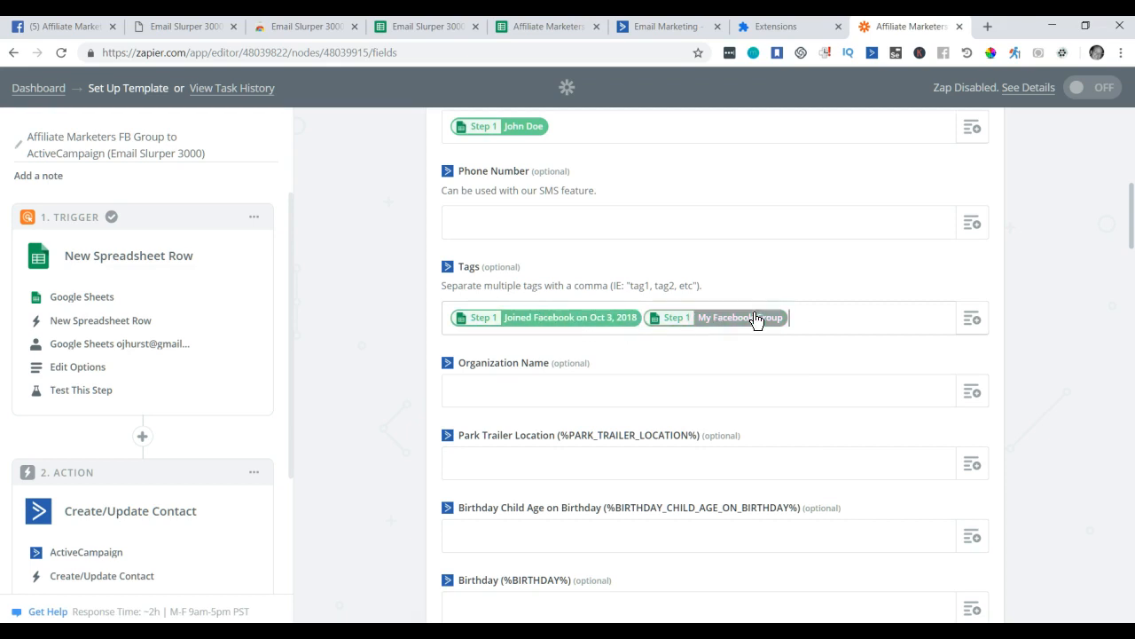
Add the sheet's Question1 and Question2 values as further contact tags.
left_click(972, 319)
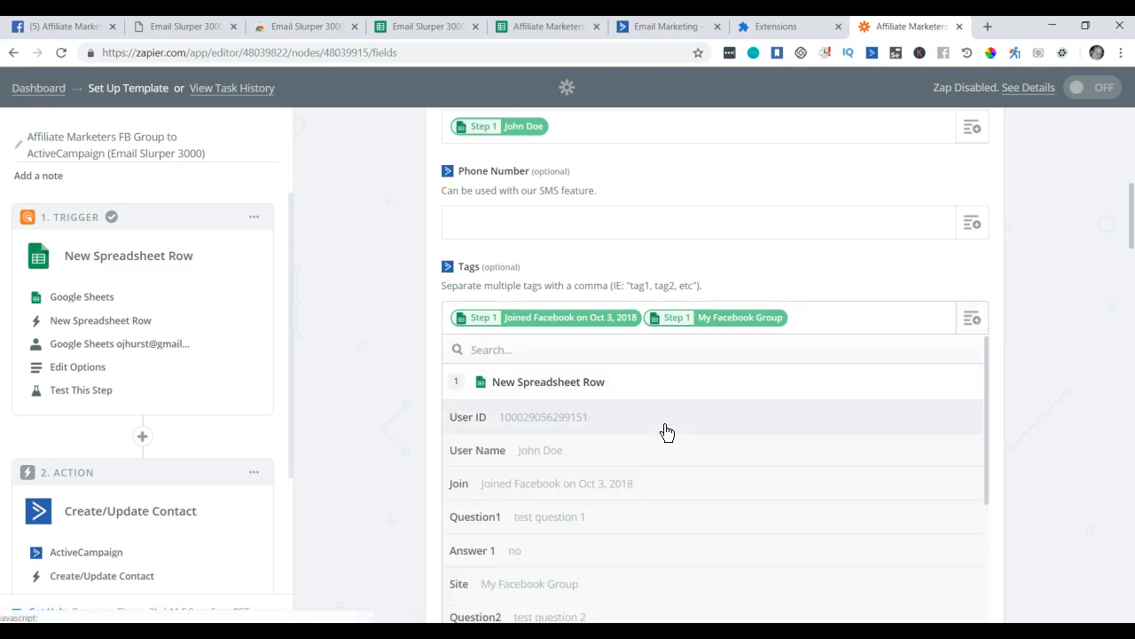
scroll(568, 510, "down", 1)
scroll(468, 499, "down", 1)
scroll(498, 498, "up", 2)
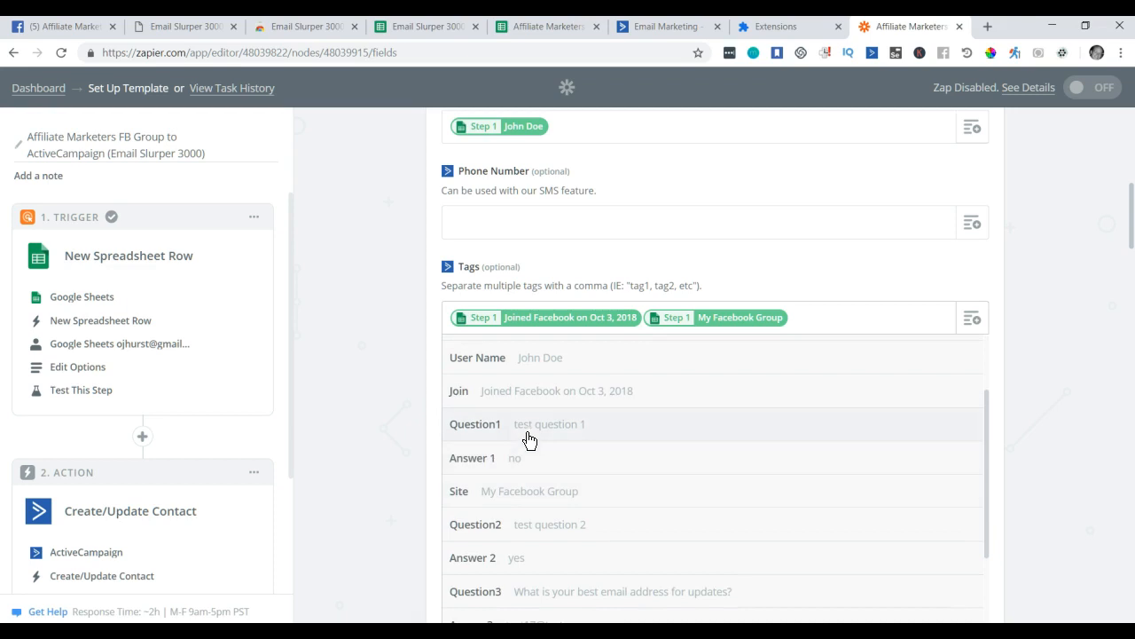
left_click(532, 435)
left_click(976, 321)
scroll(580, 449, "down", 2)
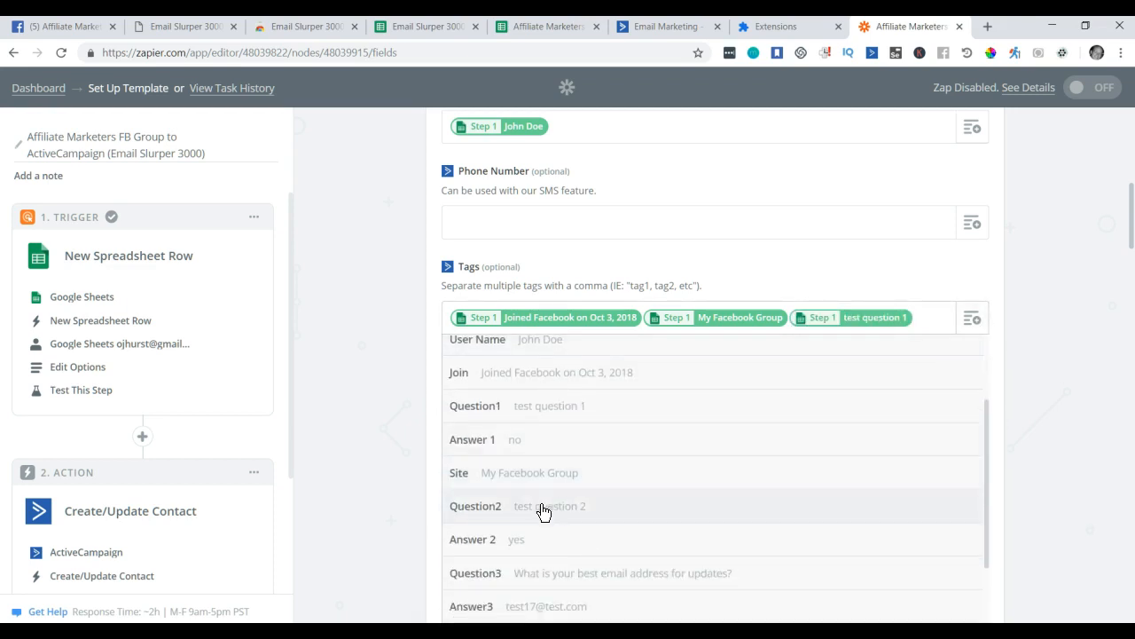
left_click(546, 507)
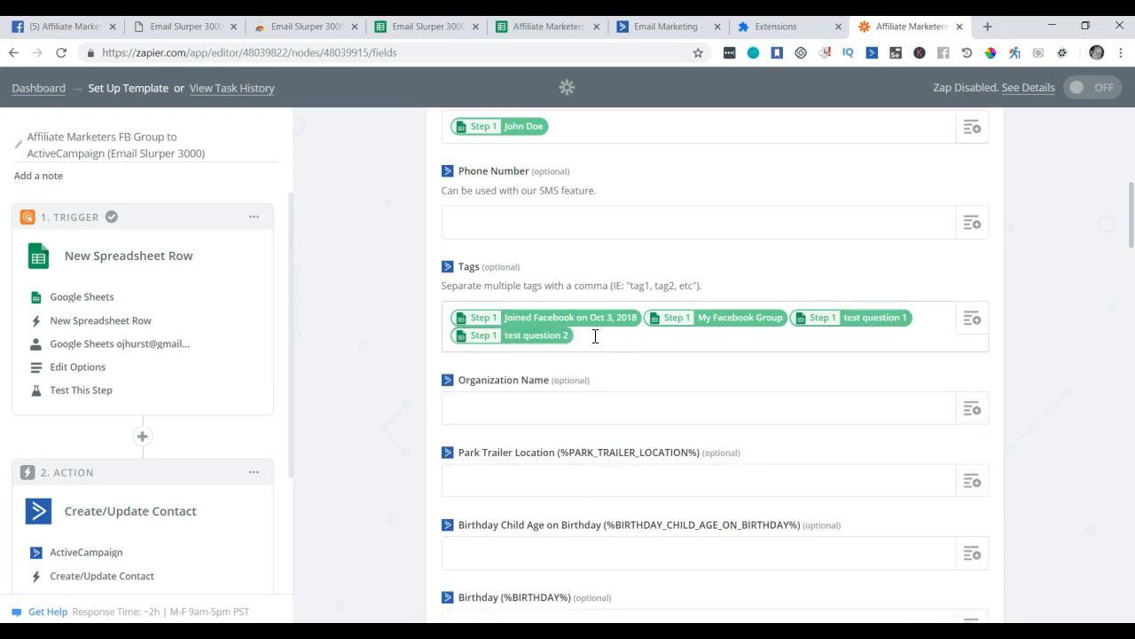
Map Answer 1 into the affiliateMarketersGroupHasClickFunnels custom field.
scroll(623, 344, "down", 1)
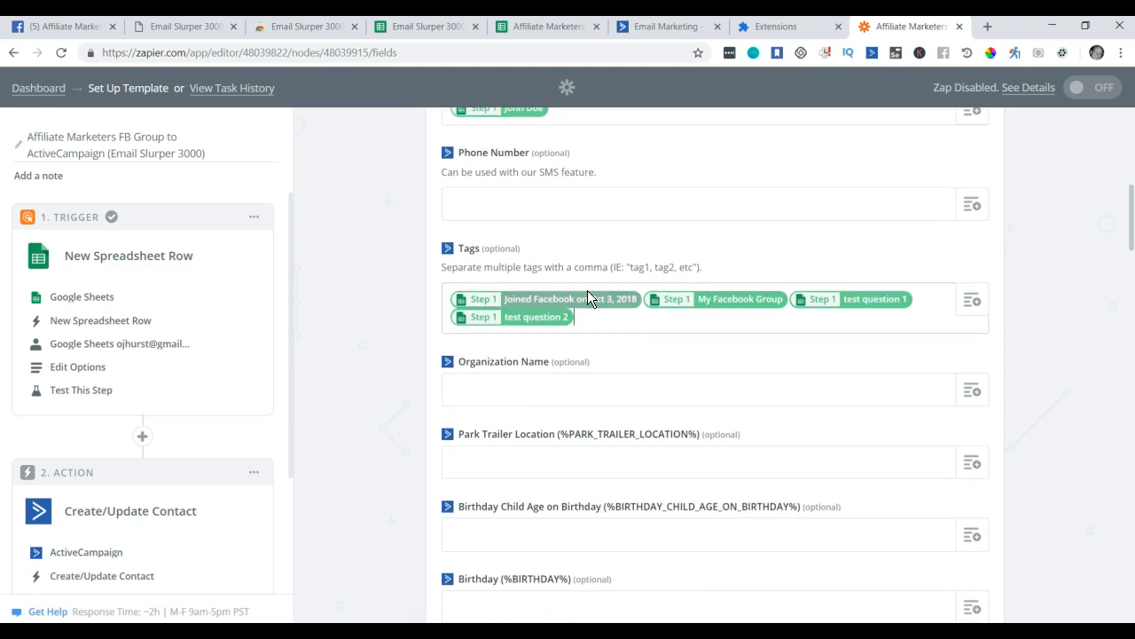
scroll(632, 337, "down", 3)
scroll(644, 357, "down", 3)
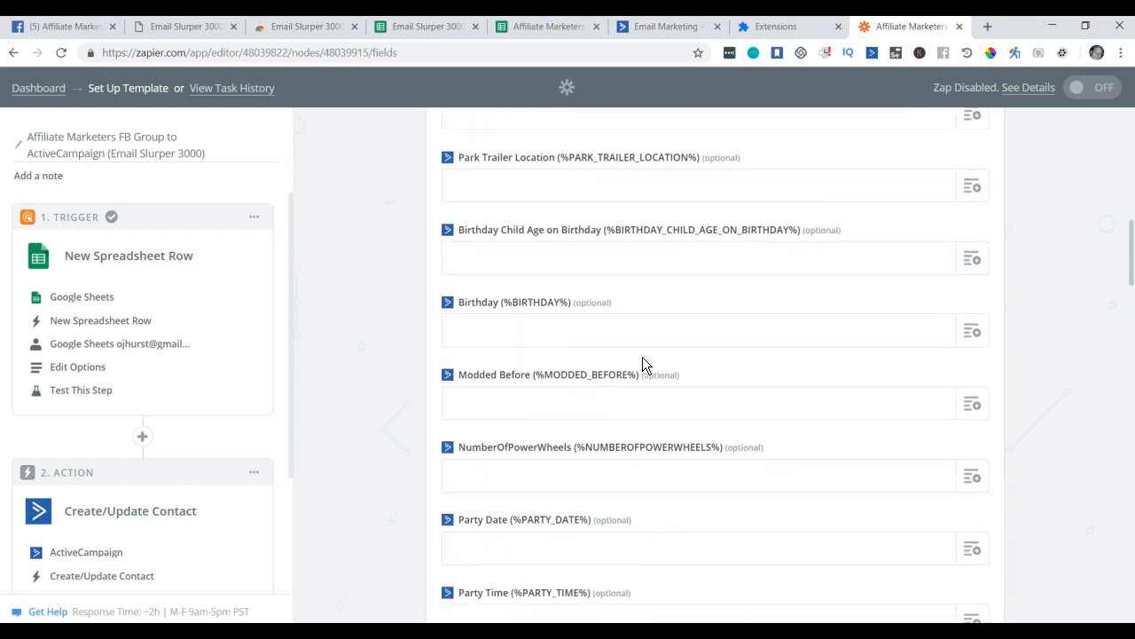
scroll(643, 356, "down", 5)
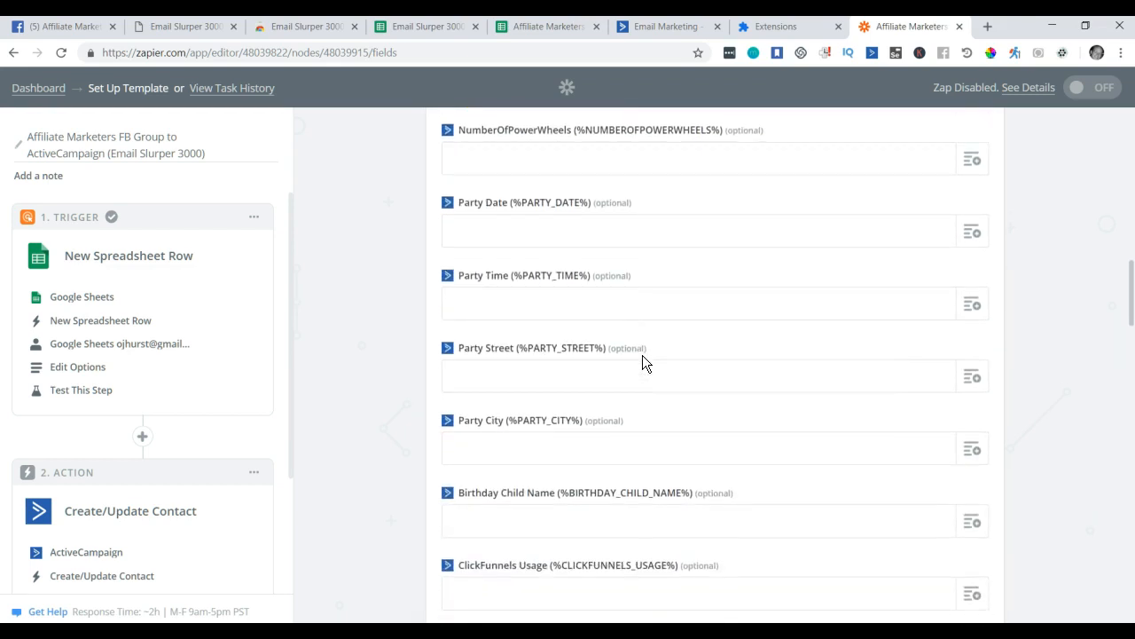
scroll(643, 355, "down", 5)
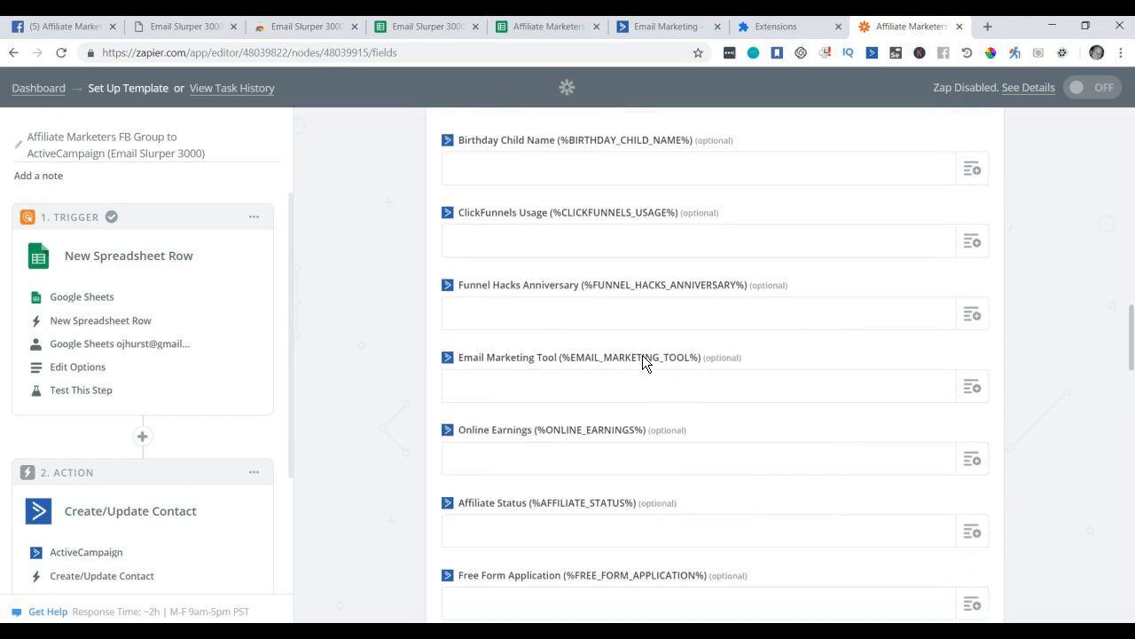
scroll(643, 363, "down", 7)
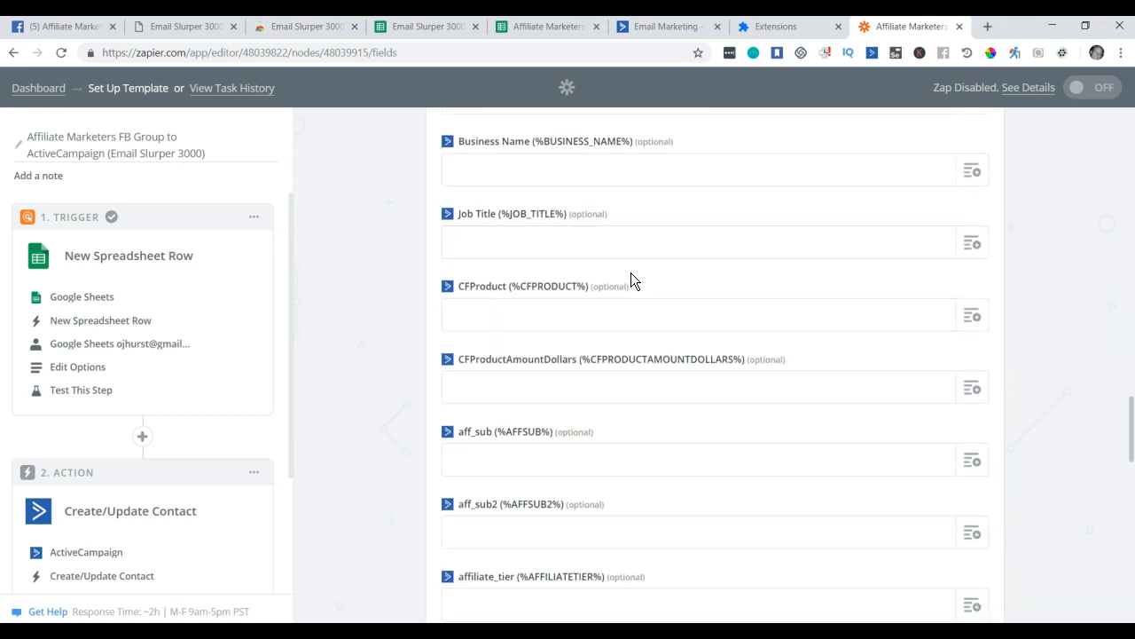
scroll(643, 284, "down", 3)
scroll(643, 284, "down", 9)
scroll(645, 279, "down", 8)
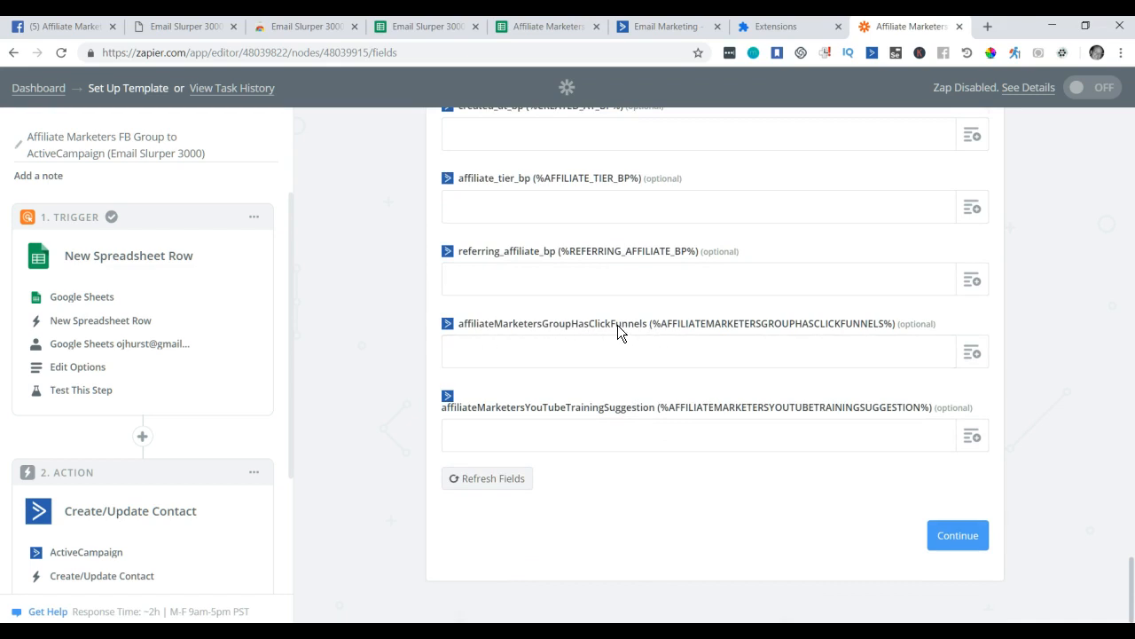
left_click(979, 361)
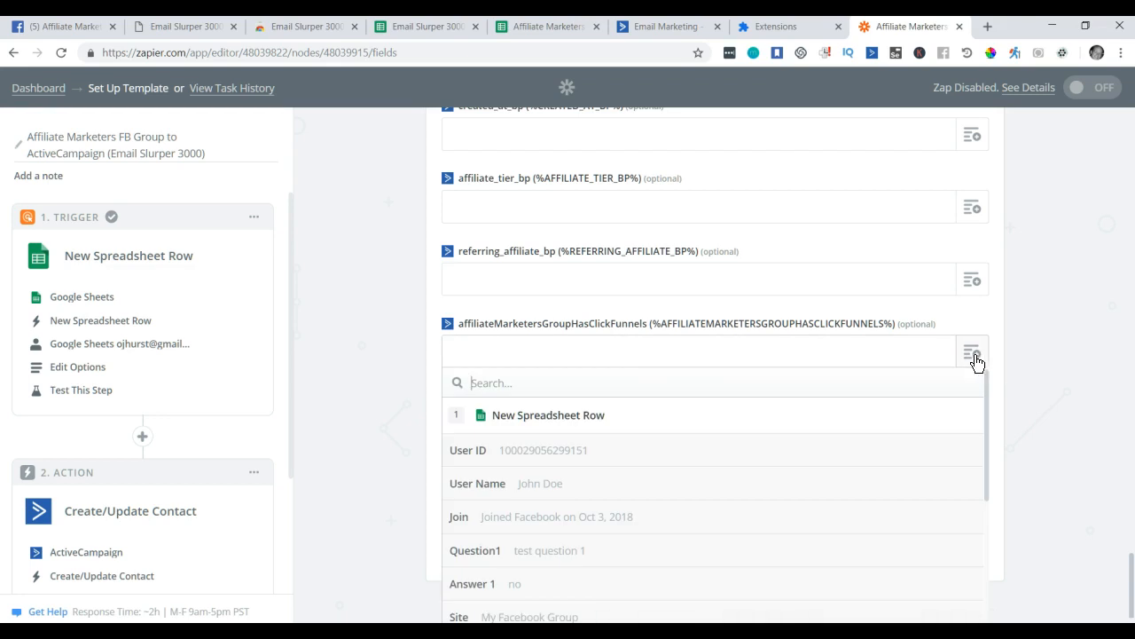
scroll(612, 462, "down", 1)
scroll(612, 462, "down", 3)
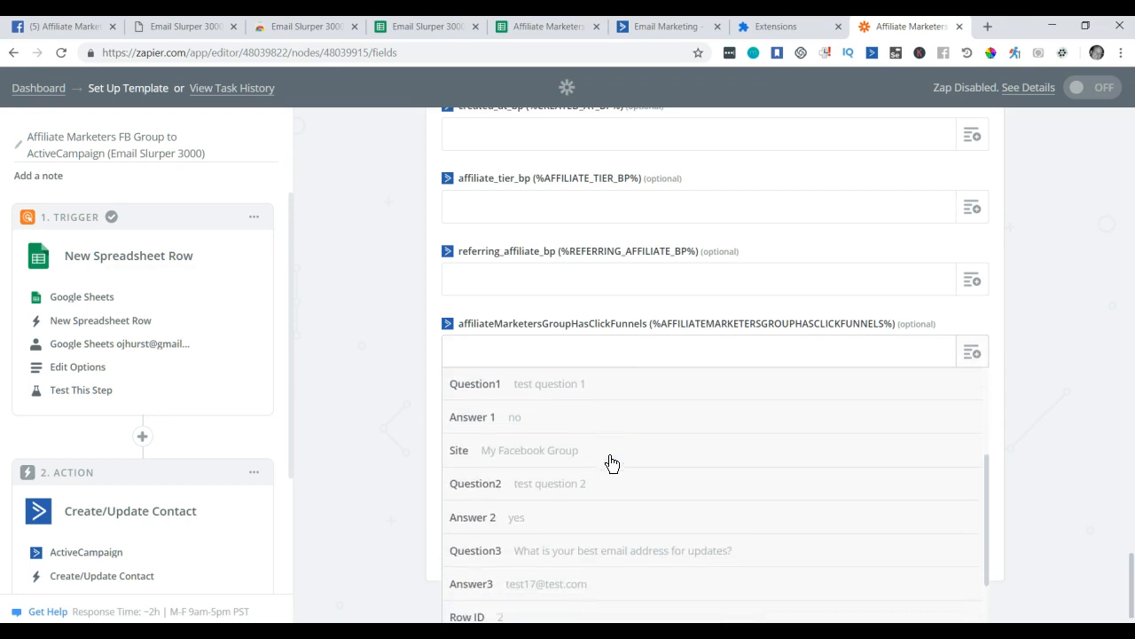
scroll(612, 462, "down", 1)
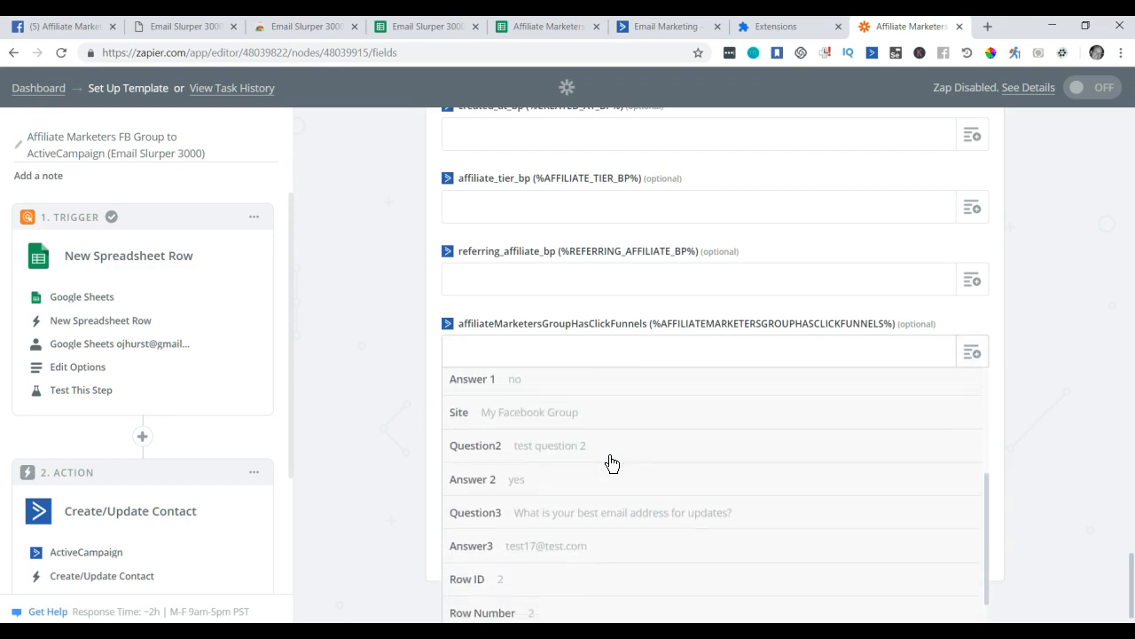
scroll(612, 462, "down", 1)
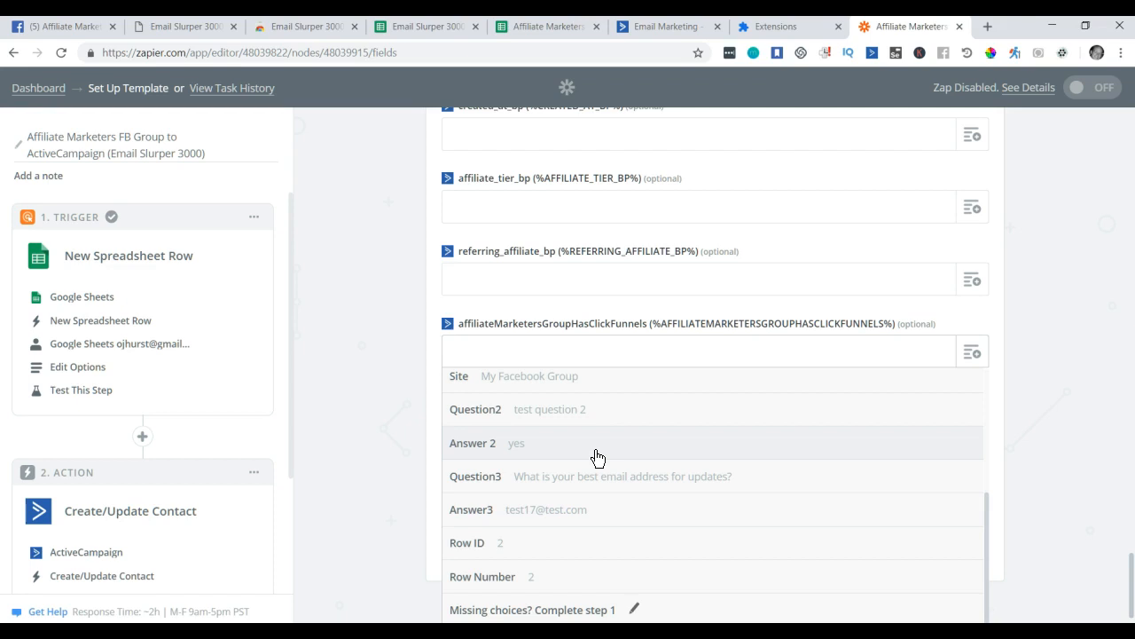
scroll(586, 462, "up", 3)
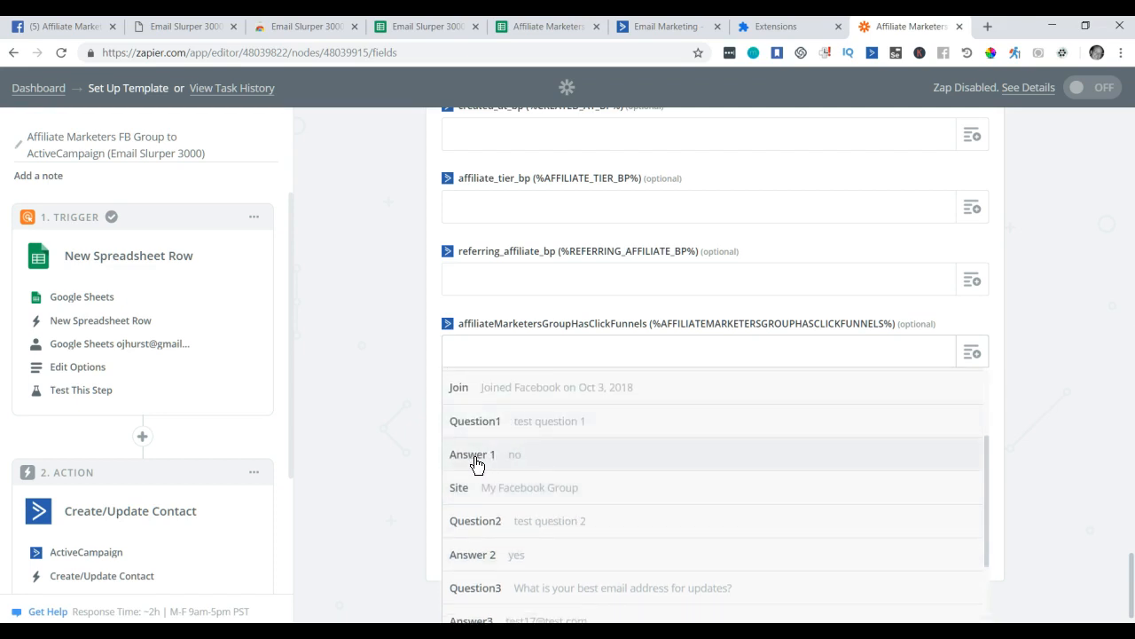
left_click(531, 458)
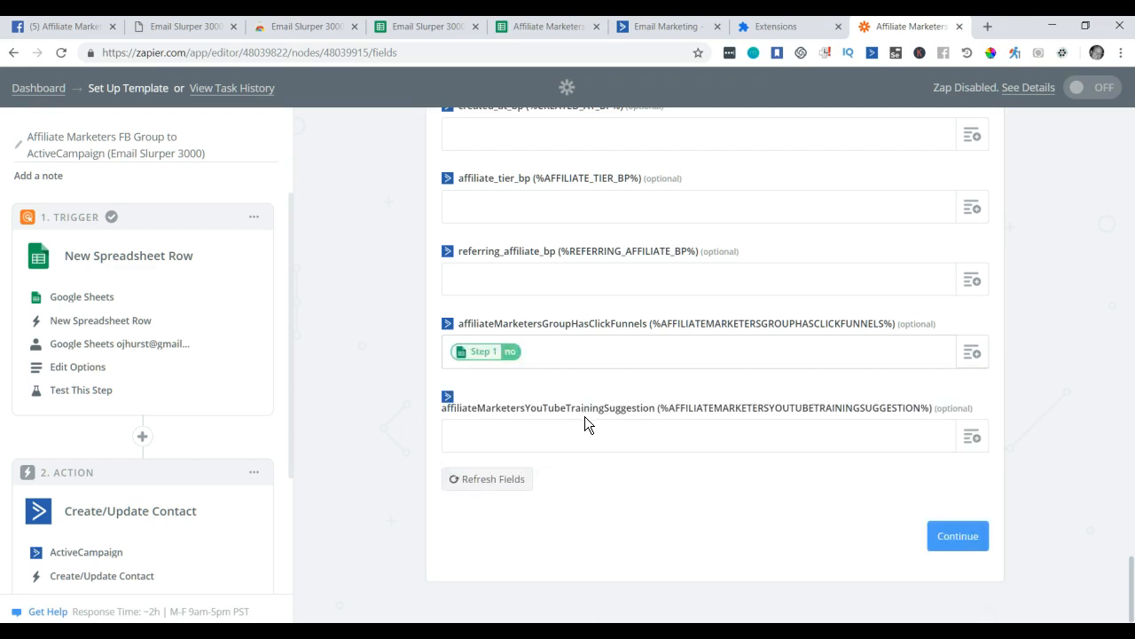
Map Answer 2 into the affiliateMarketersYouTubeTrainingSuggestion custom field.
left_click(980, 446)
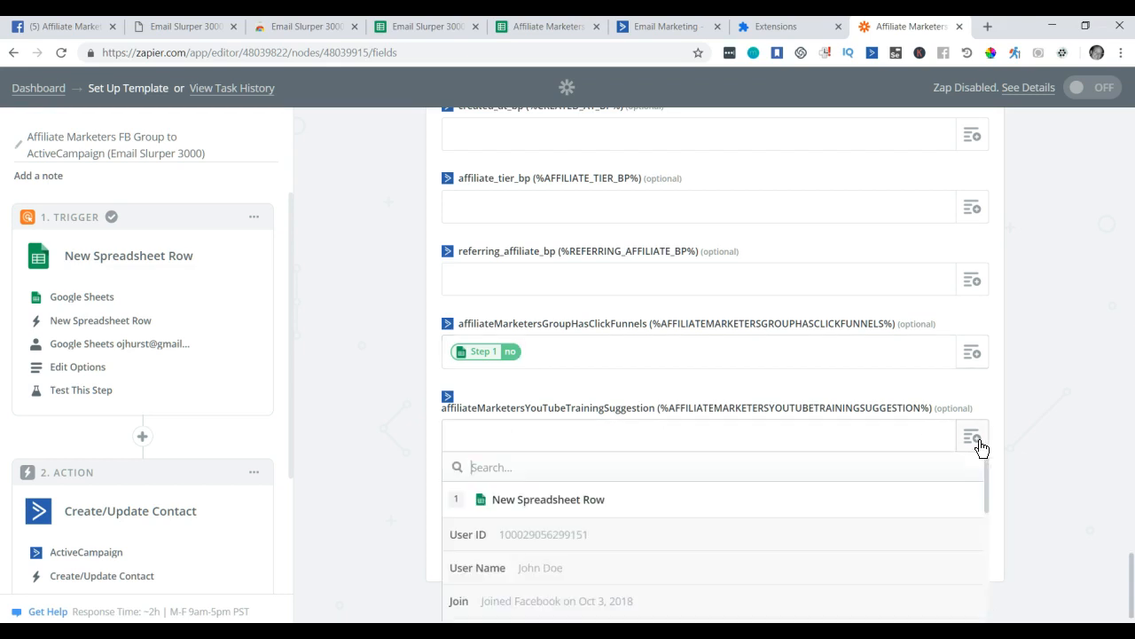
scroll(697, 489, "down", 3)
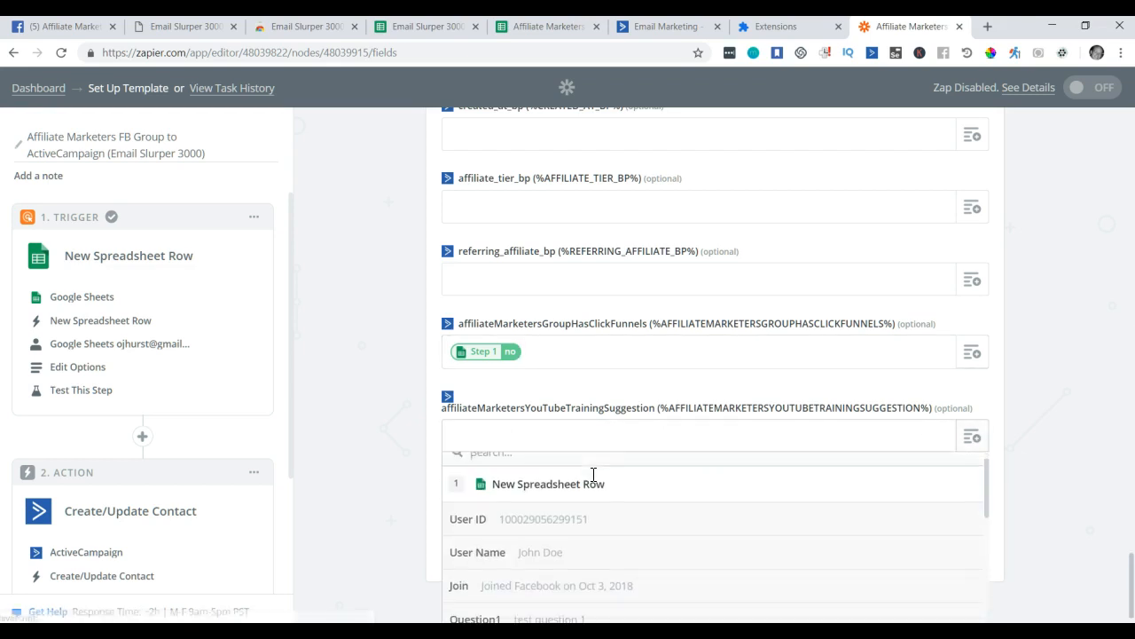
scroll(1064, 458, "down", 2)
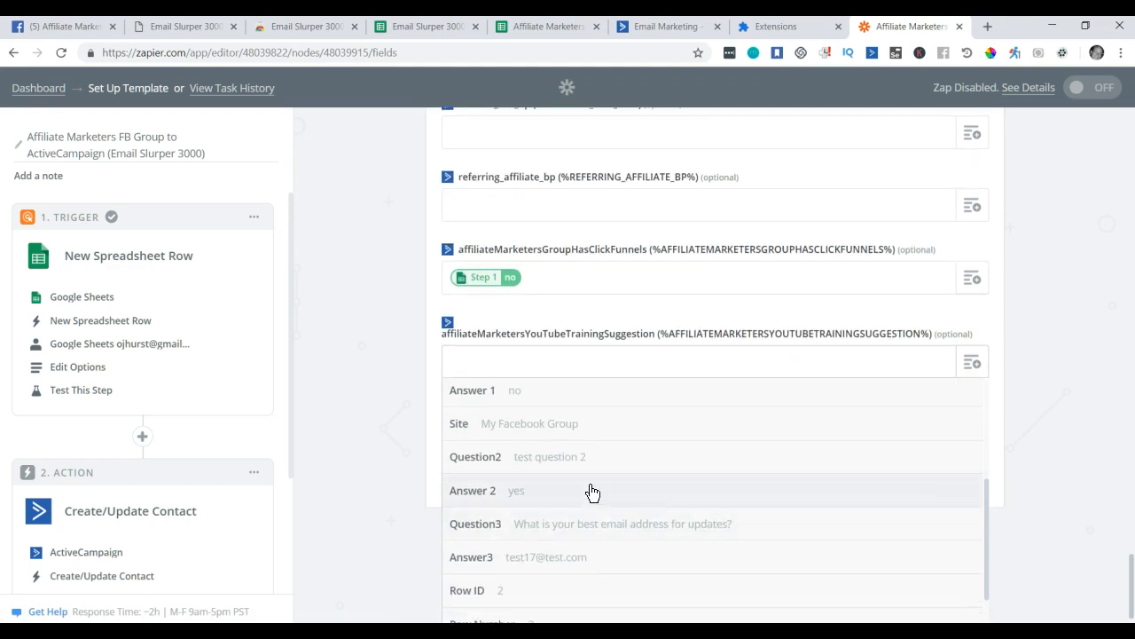
left_click(519, 495)
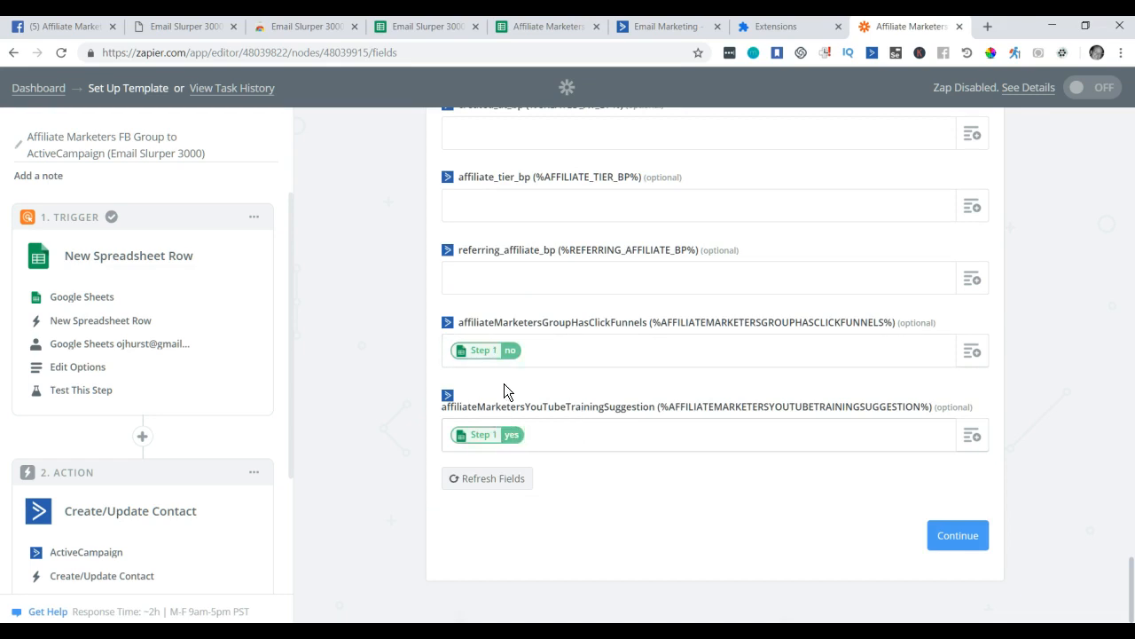
Replace placeholder cell E2 with the Facebook membership question about Clickfunnels.
left_click(546, 28)
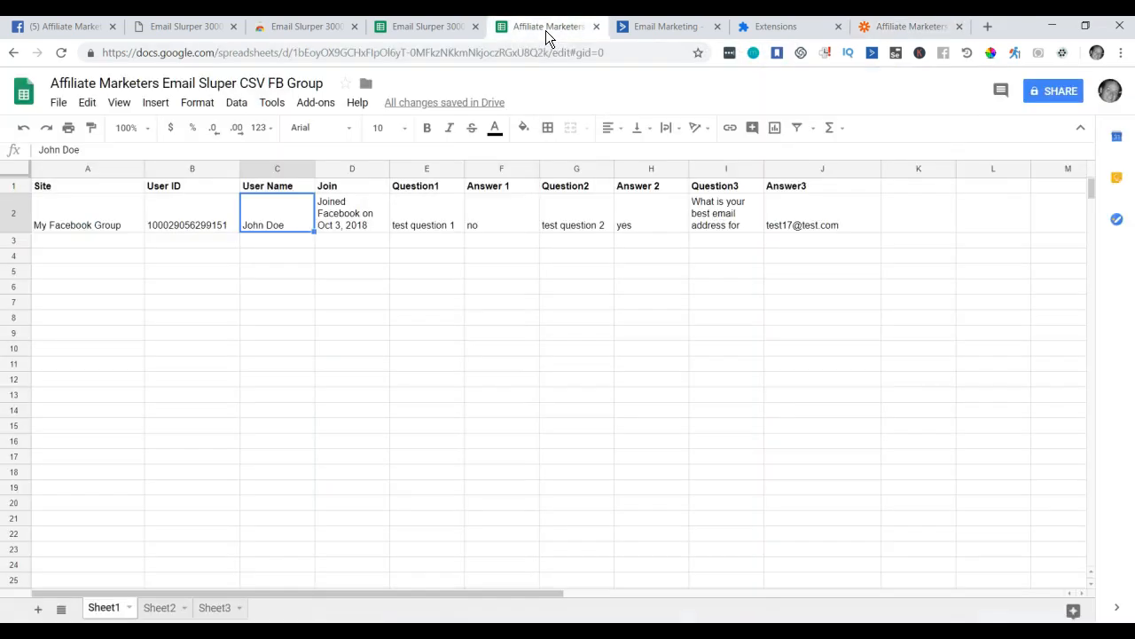
left_click(89, 29)
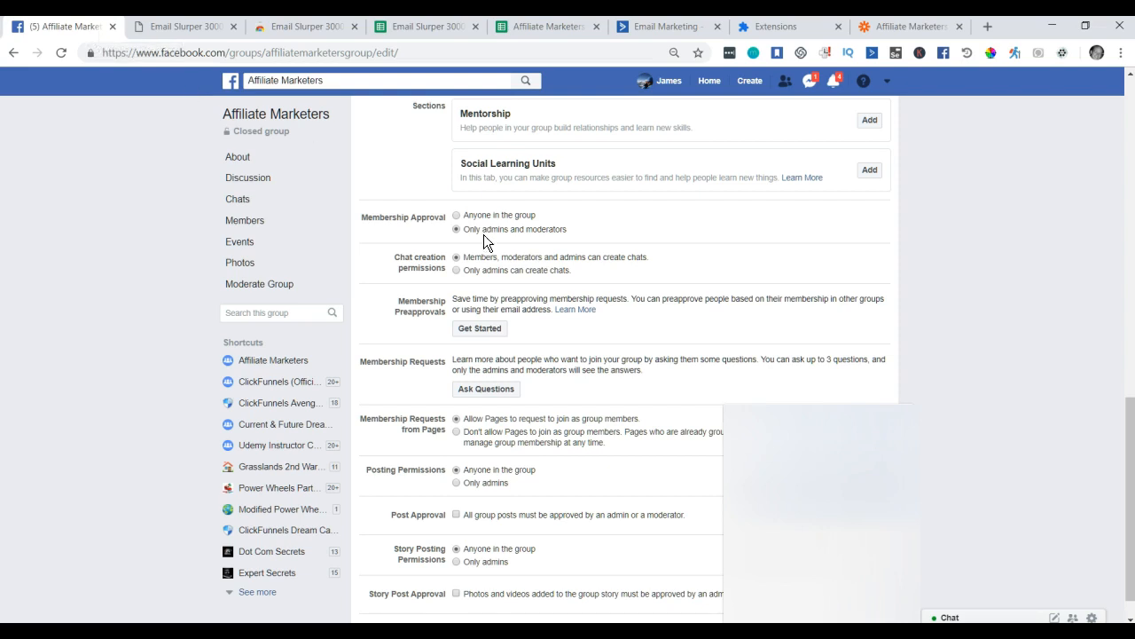
left_click(495, 390)
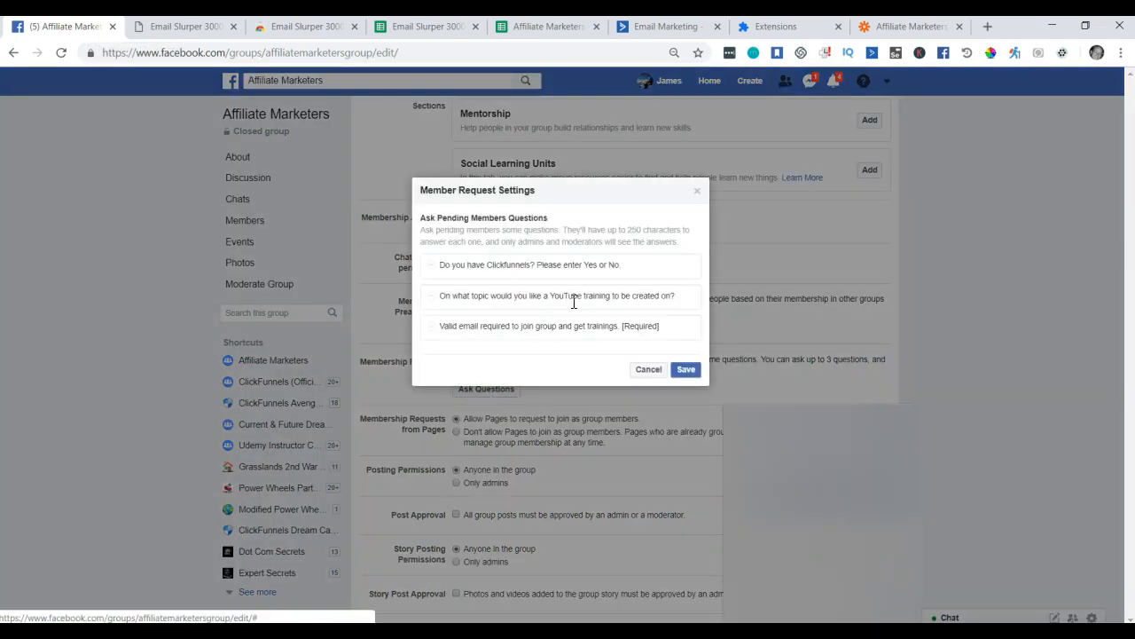
left_click_drag(627, 265, 431, 271)
key("ctrl+c")
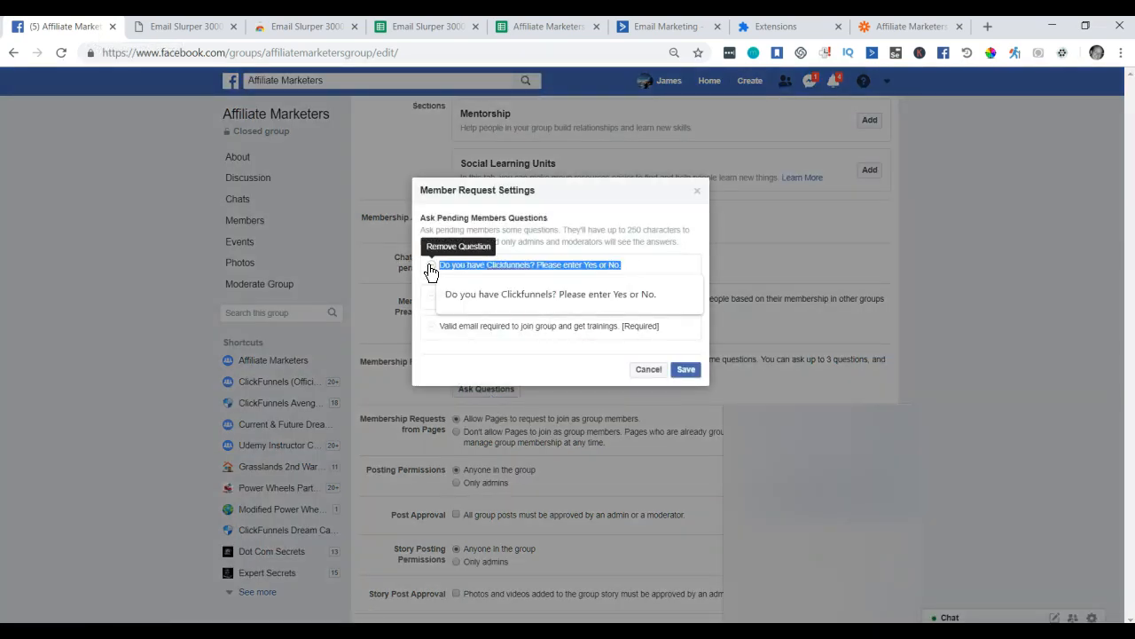
left_click(545, 185)
left_click(550, 33)
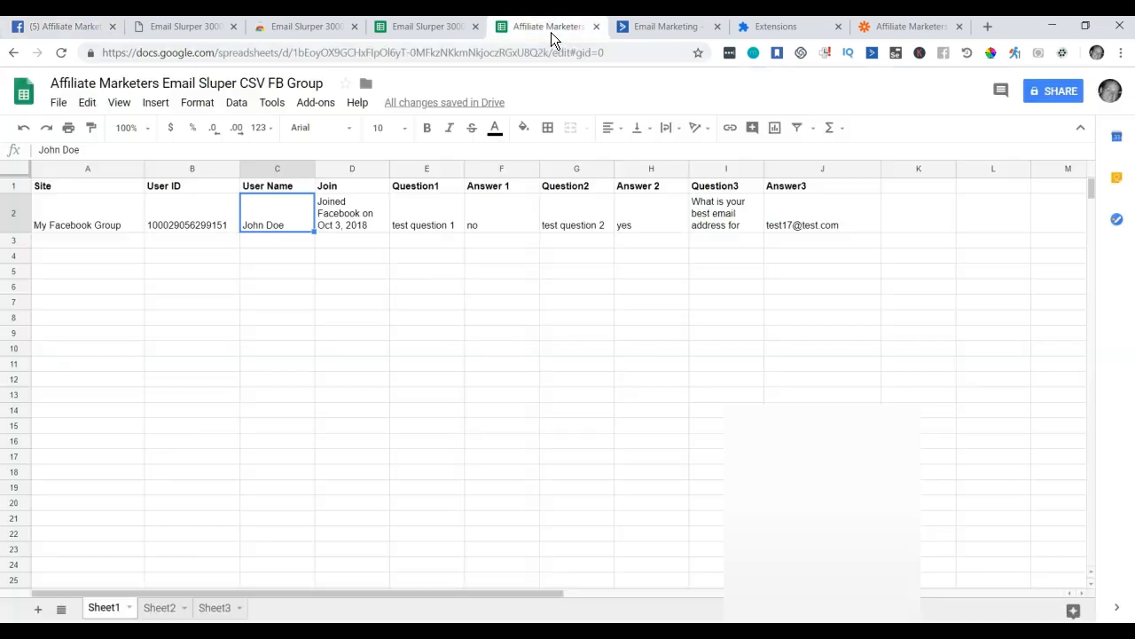
left_click(440, 224)
double_click(440, 224)
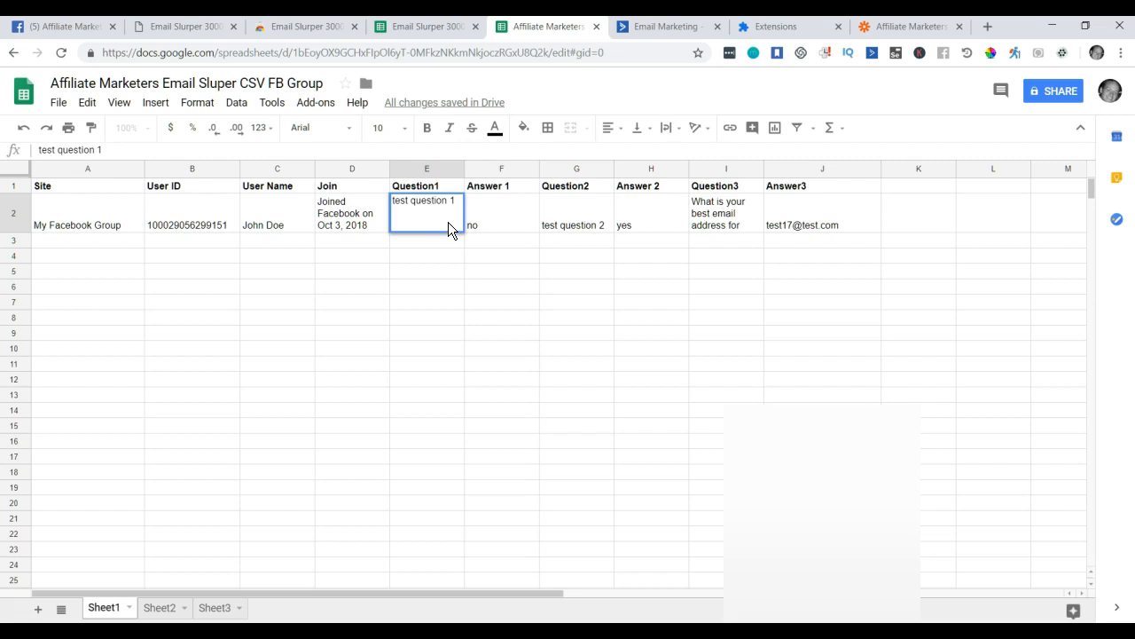
key("BackSpace")
key("BackSpace")
key("BackSpace")
key("BackSpace")
key("BackSpace")
key("BackSpace")
key("BackSpace")
key("BackSpace")
key("BackSpace")
key("BackSpace")
key("BackSpace")
key("BackSpace")
key("ctrl+v")
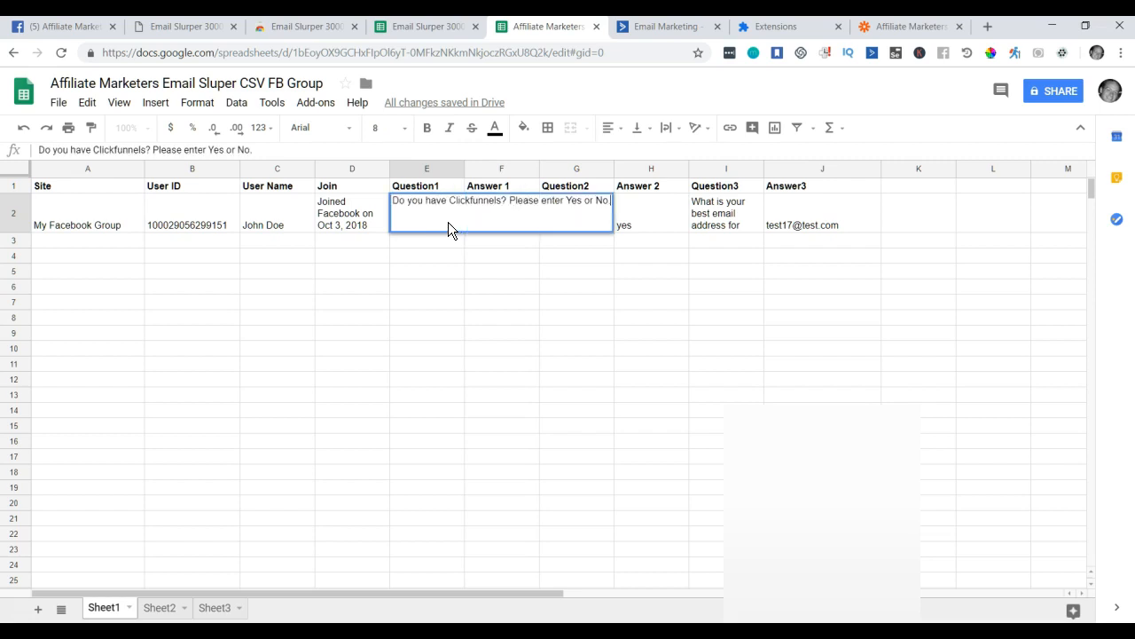
key("Return")
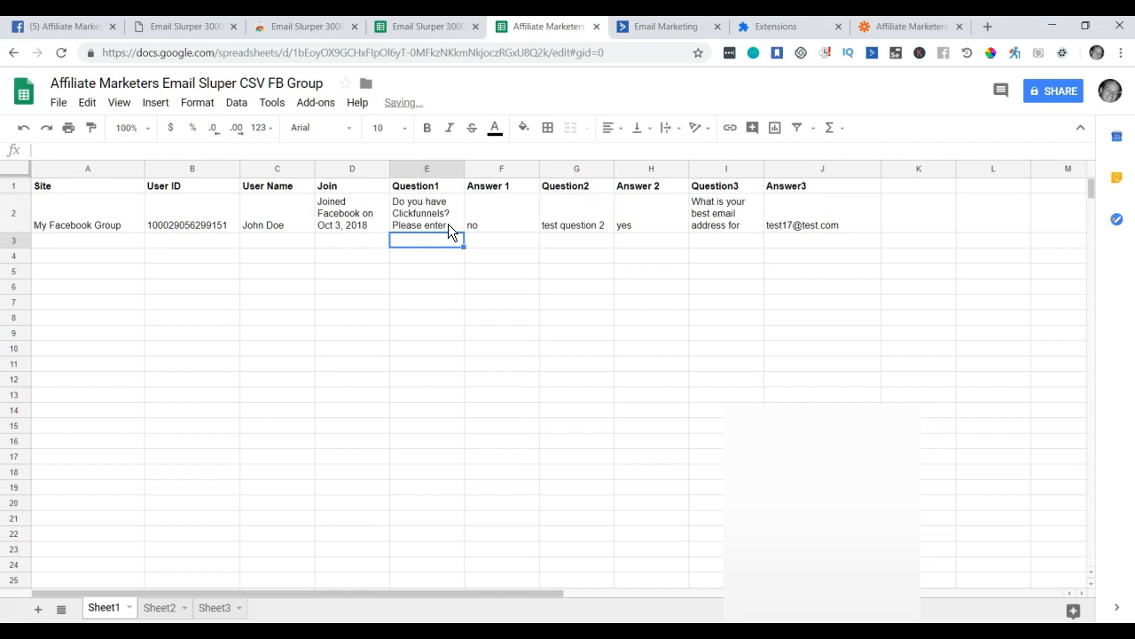
Replace placeholder cell G2 with the Facebook question about YouTube training topics.
left_click(79, 27)
left_click(561, 296)
key("ctrl+a")
key("ctrl+c")
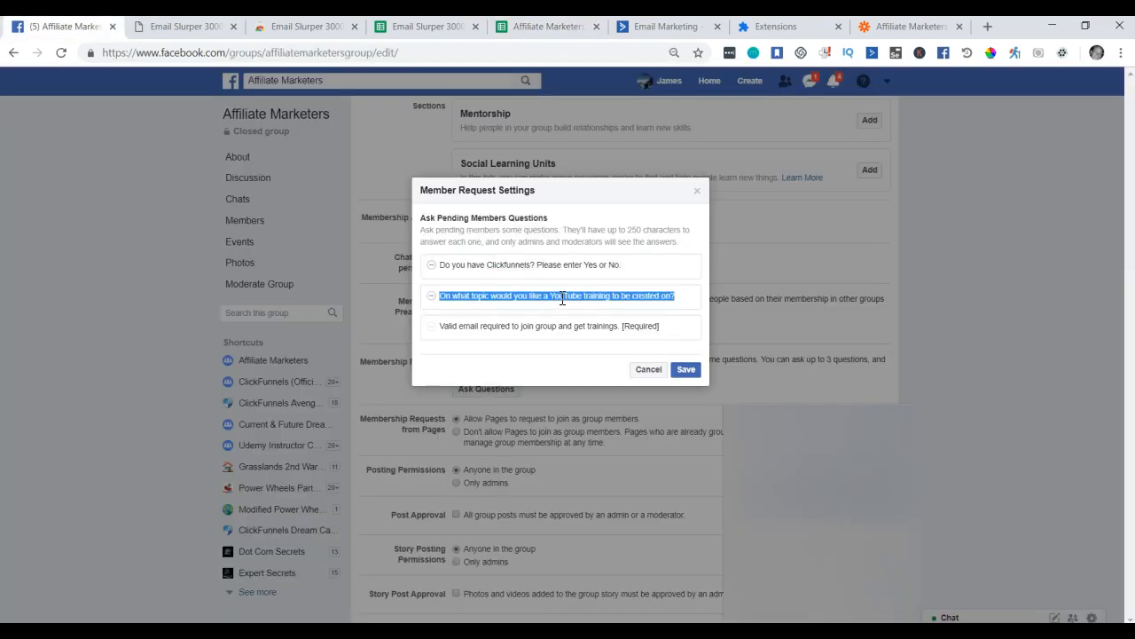
left_click(583, 34)
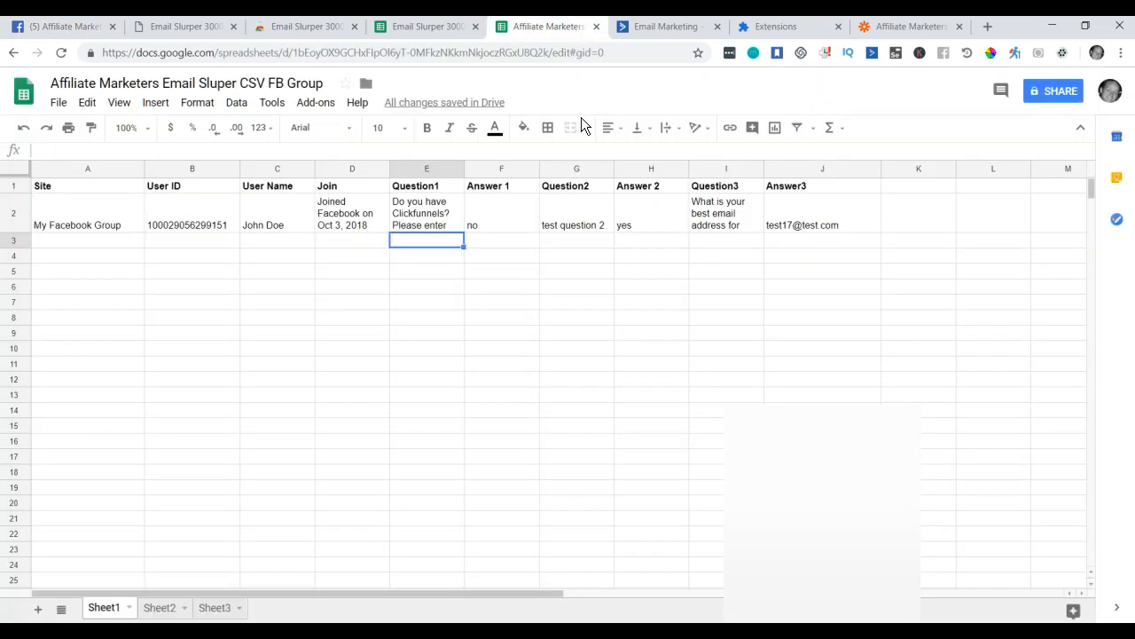
double_click(586, 223)
key("ctrl+a")
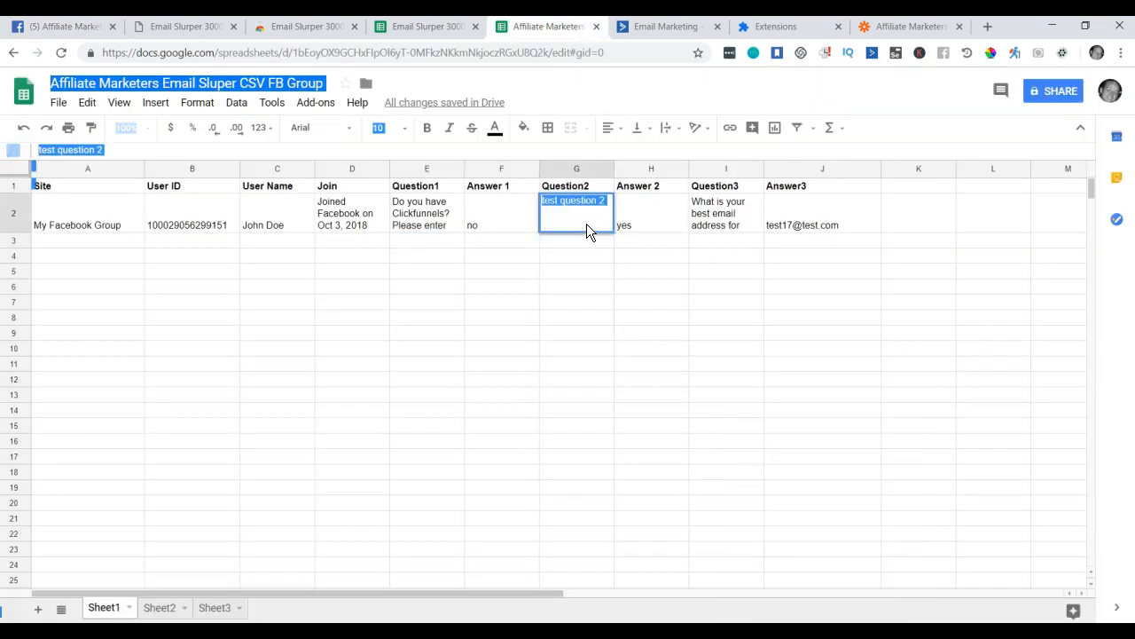
left_click(578, 286)
double_click(577, 223)
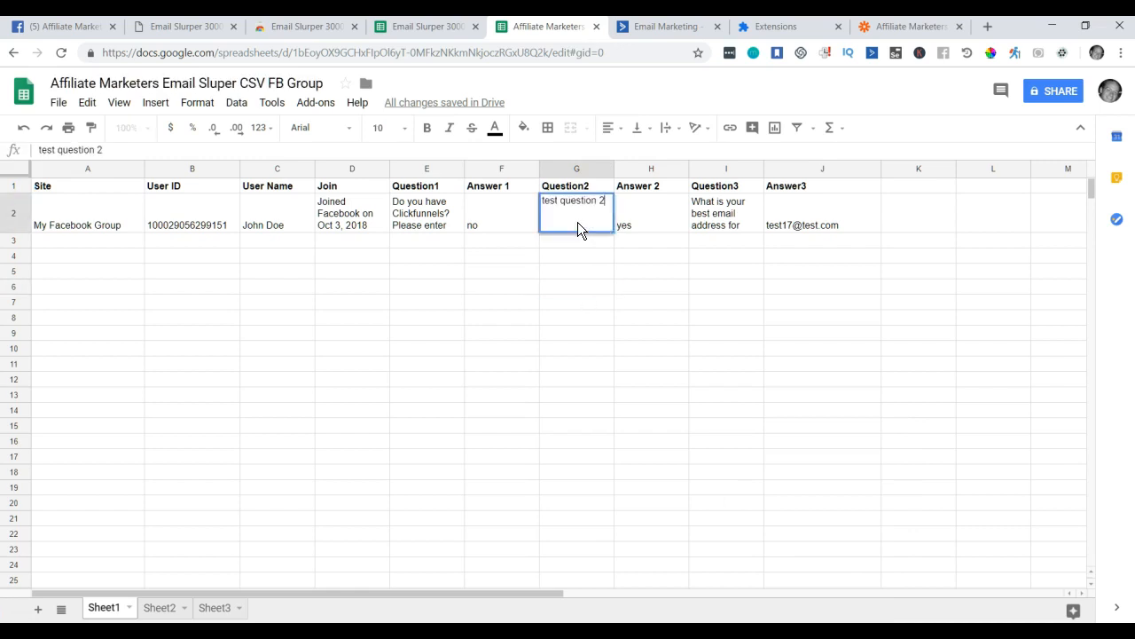
key("ctrl+v")
key("Return")
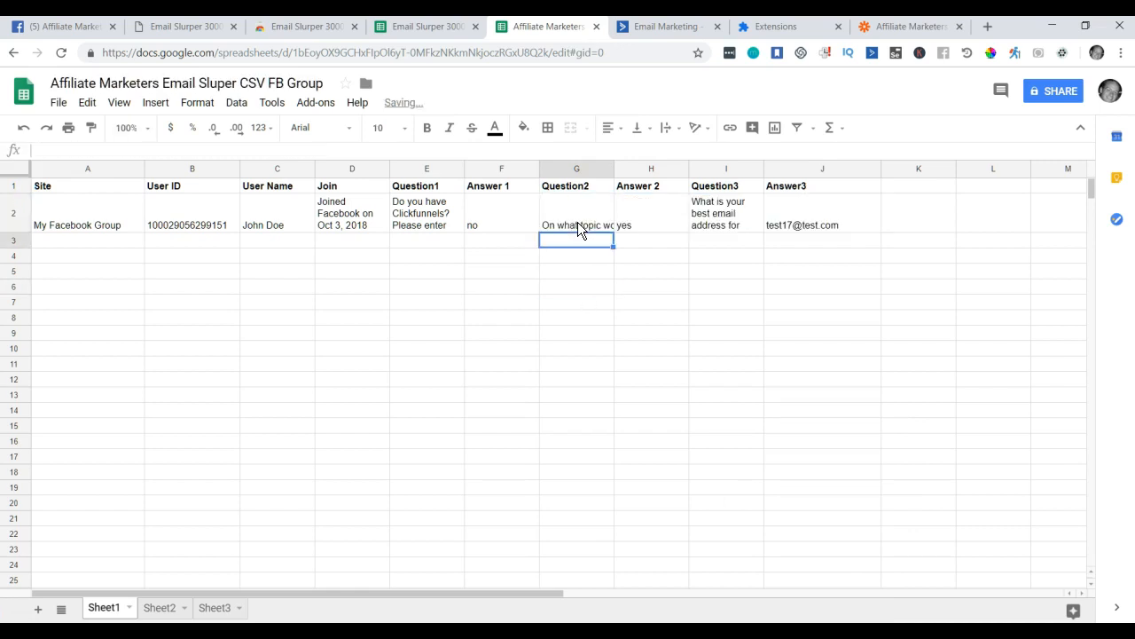
left_click(569, 288)
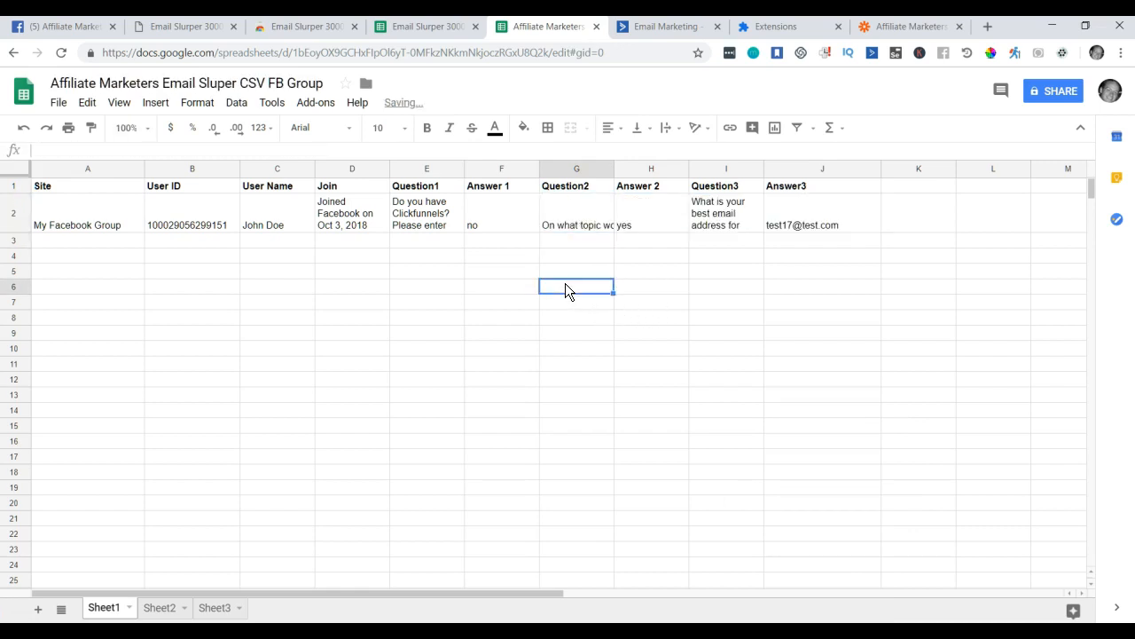
left_click(896, 27)
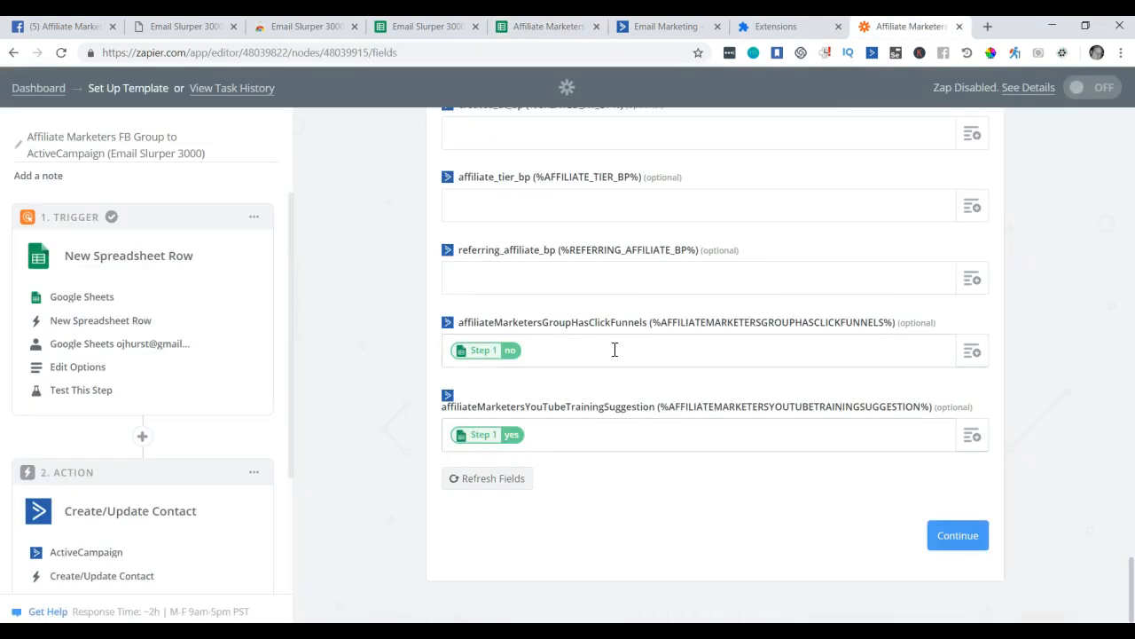
Confirm the mapped contact fields and proceed to the Test ActiveCampaign step.
scroll(725, 323, "up", 15)
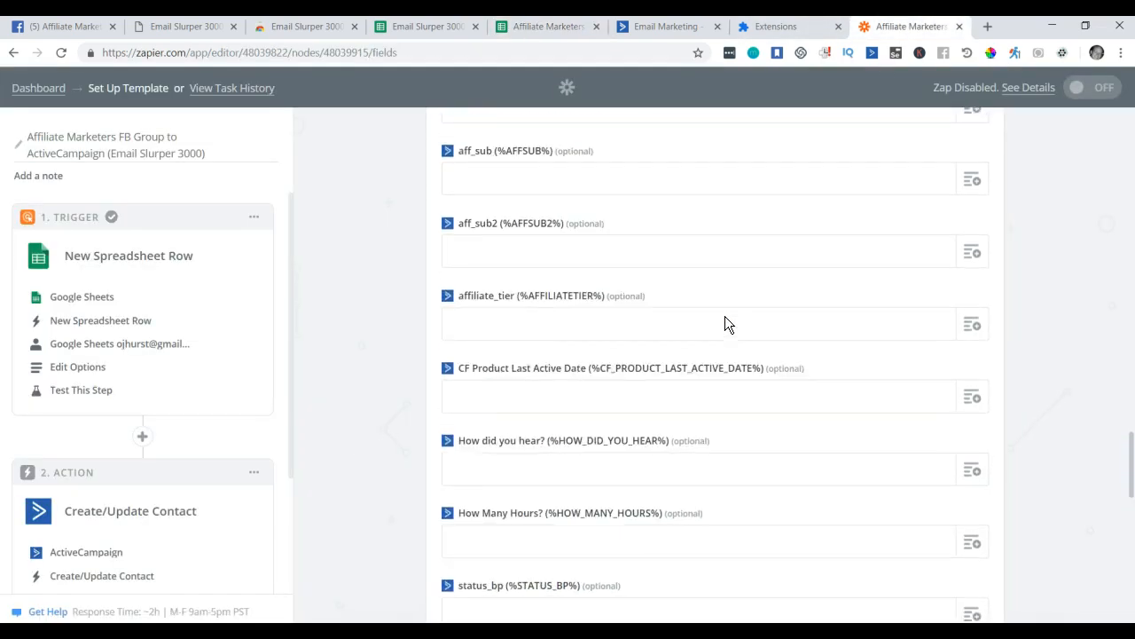
scroll(726, 316, "down", 15)
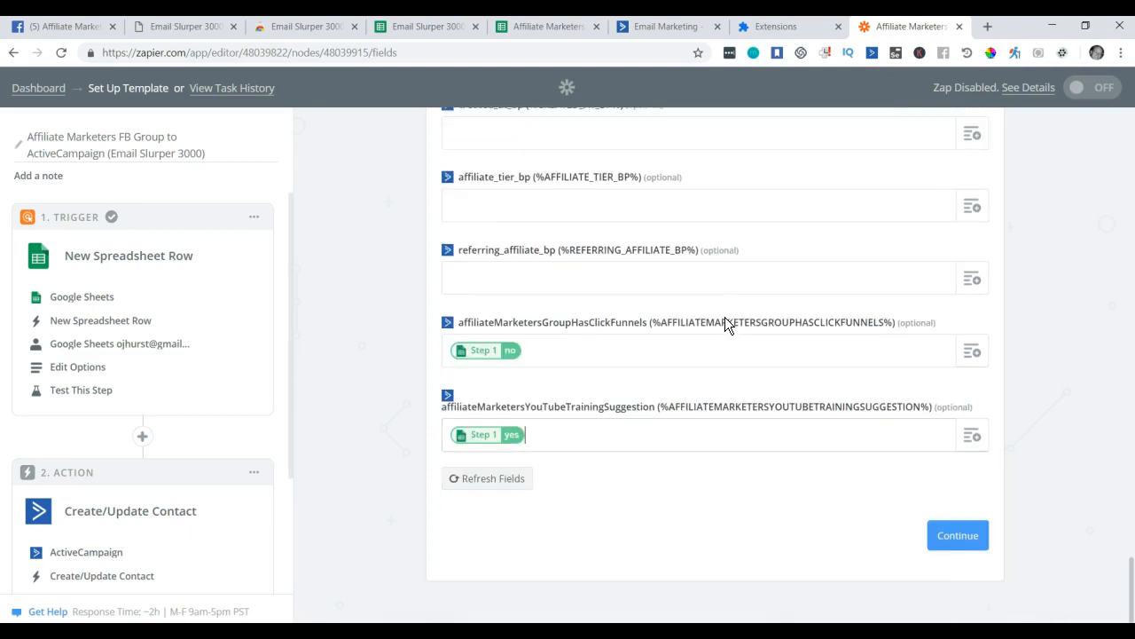
left_click(956, 535)
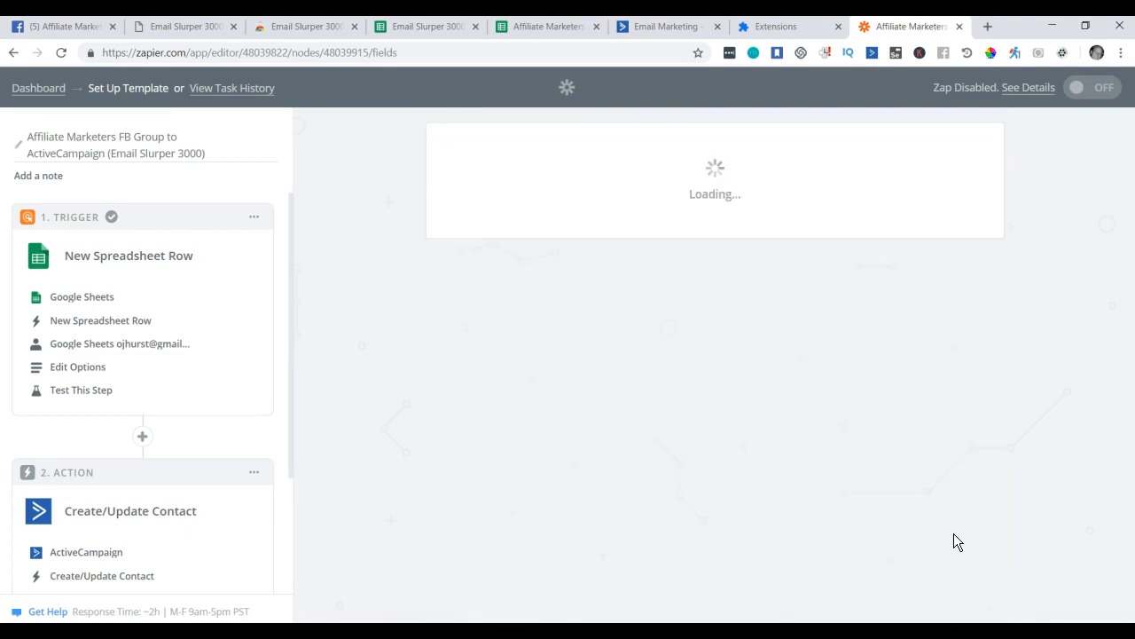
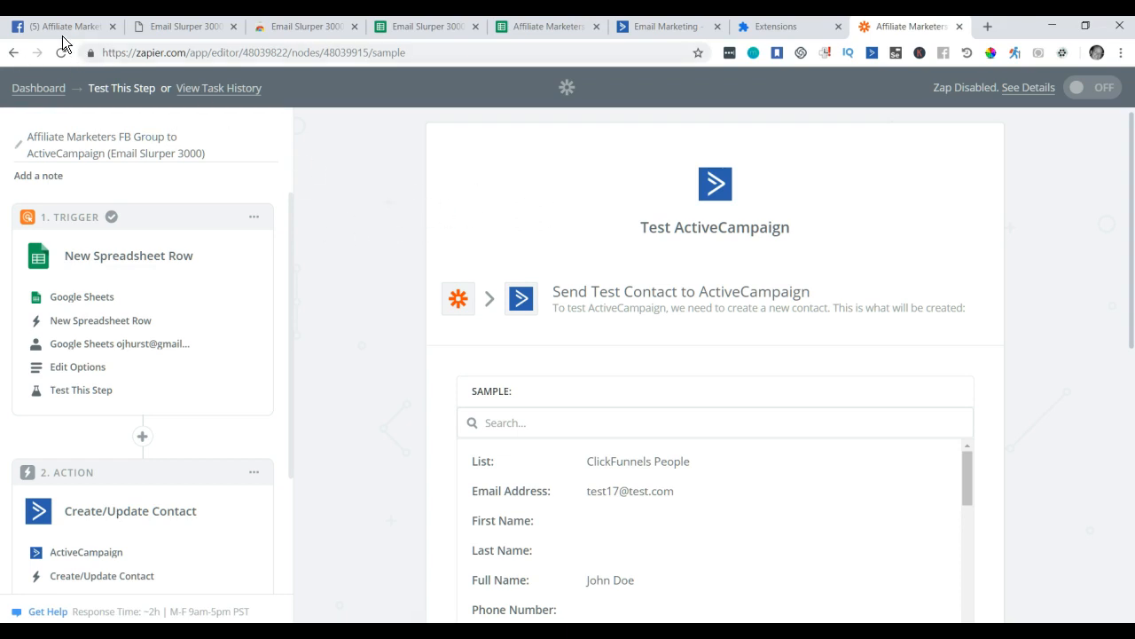
Review the sample's My Facebook Group tag value, then go back to the Create/Update Contact settings.
scroll(430, 209, "down", 5)
scroll(637, 346, "down", 3)
scroll(637, 346, "down", 10)
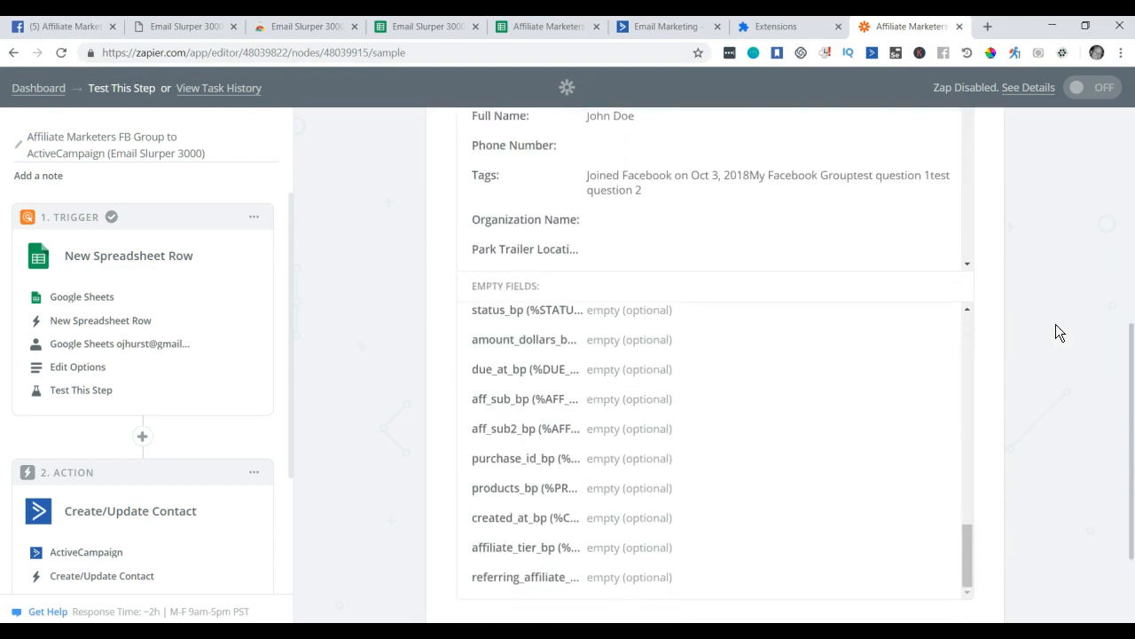
scroll(1056, 326, "down", 2)
scroll(671, 497, "up", 5)
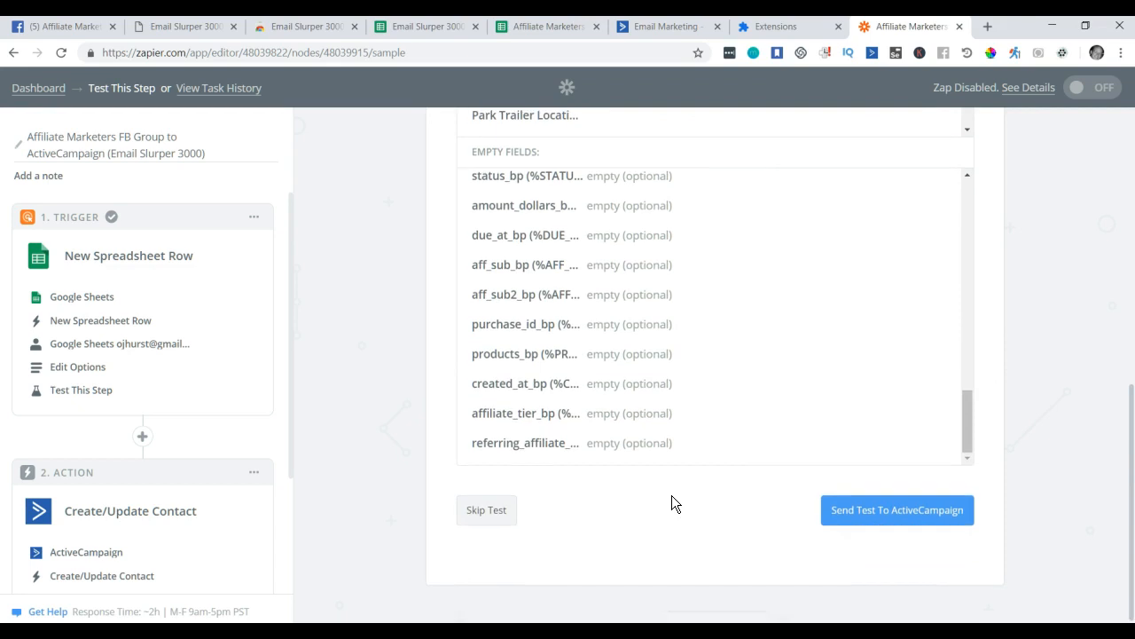
scroll(663, 440, "up", 1)
scroll(371, 414, "down", 6)
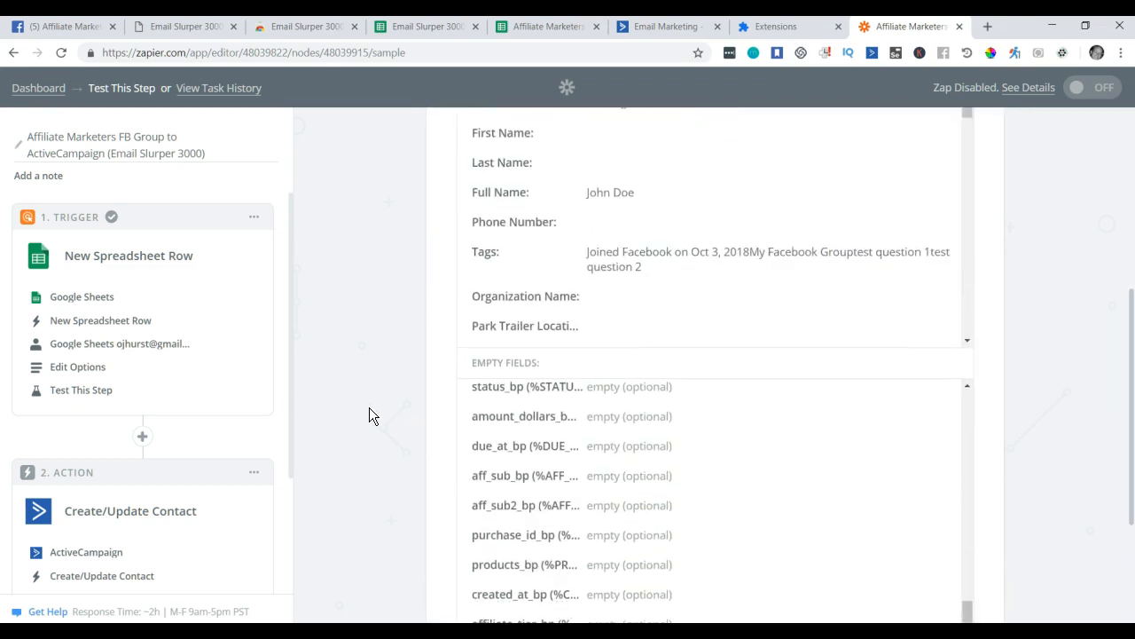
scroll(371, 417, "up", 4)
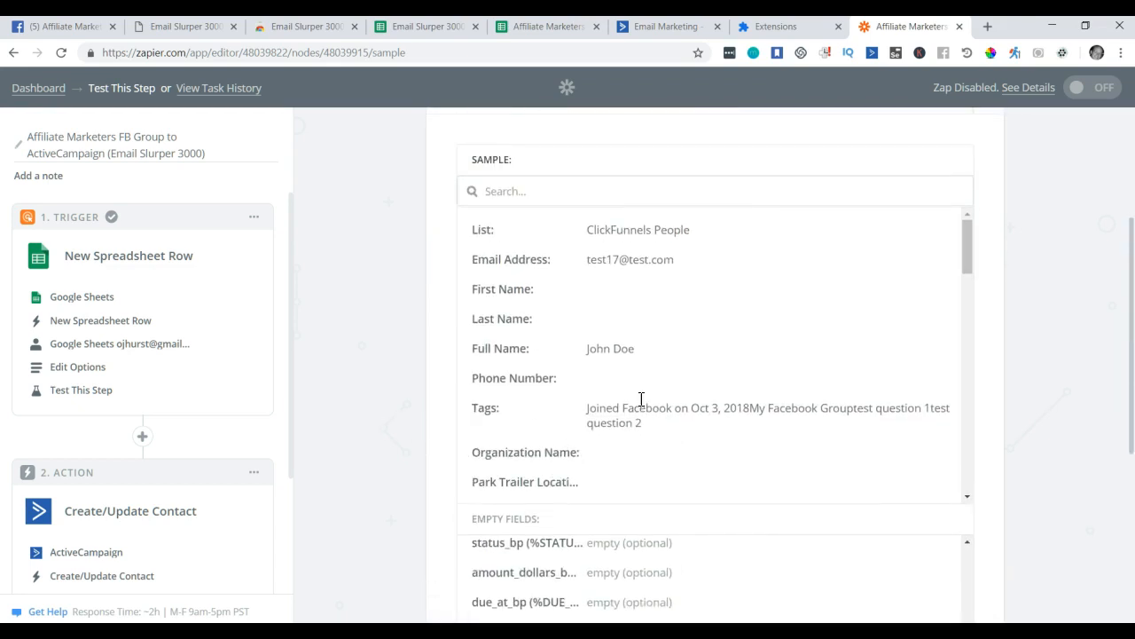
left_click_drag(750, 408, 853, 410)
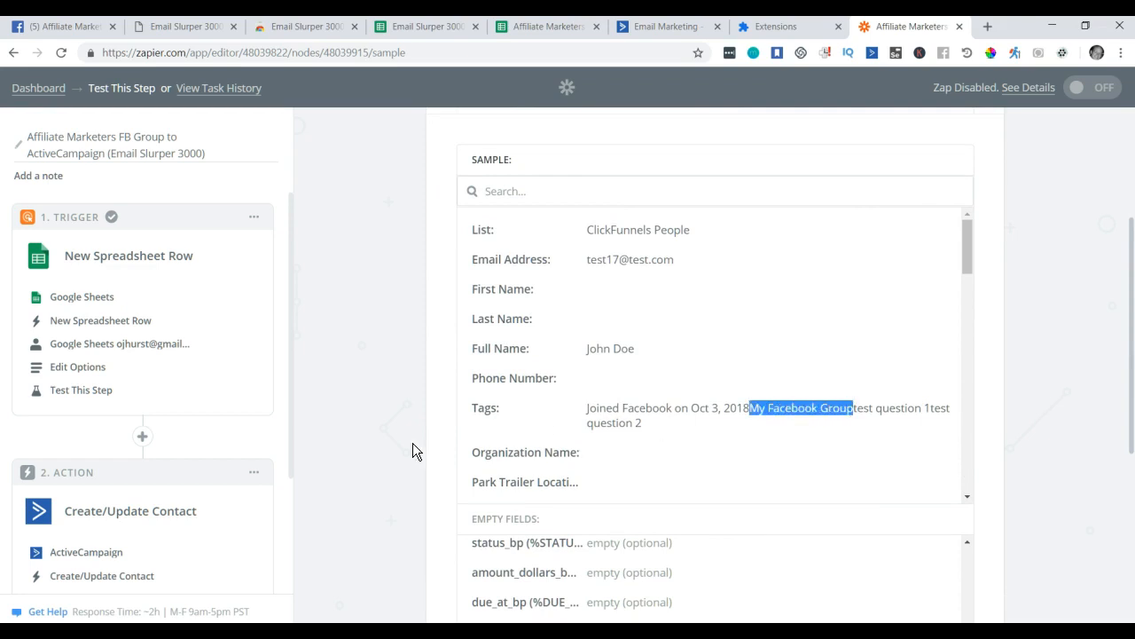
scroll(413, 443, "down", 3)
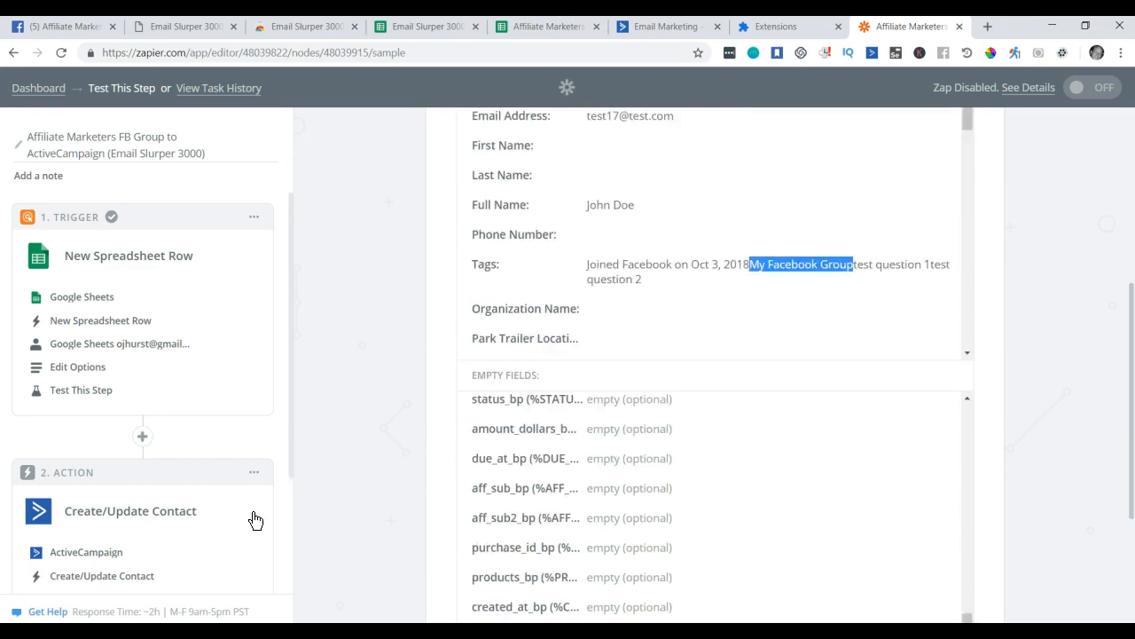
left_click(87, 578)
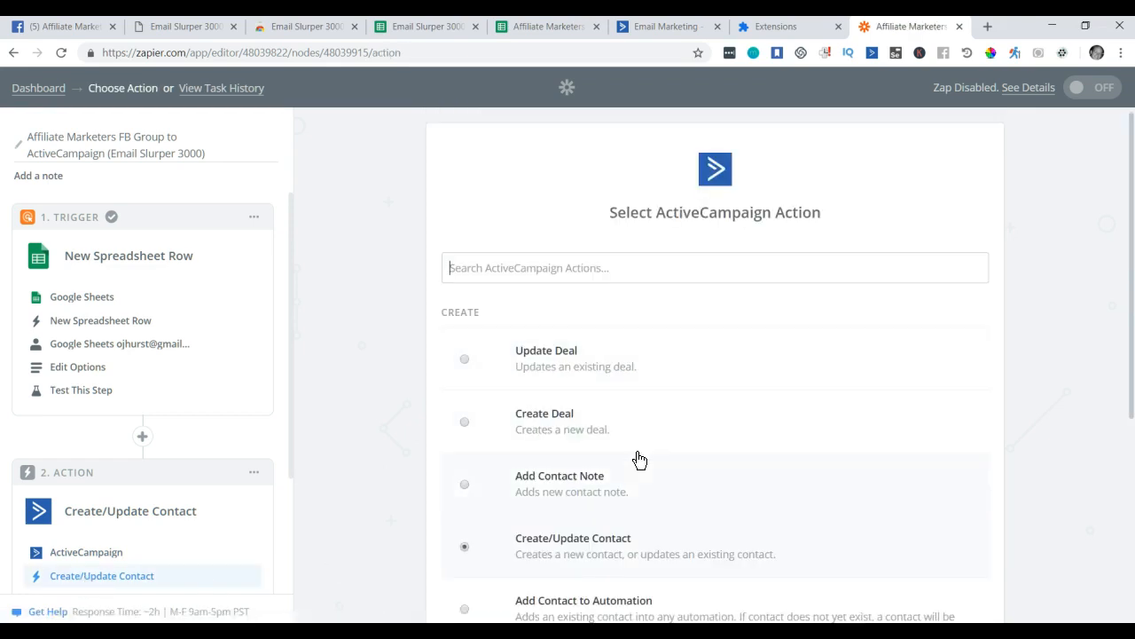
scroll(182, 471, "down", 2)
Reopen the contact template and put commas between the existing mapped Tags values.
left_click(88, 471)
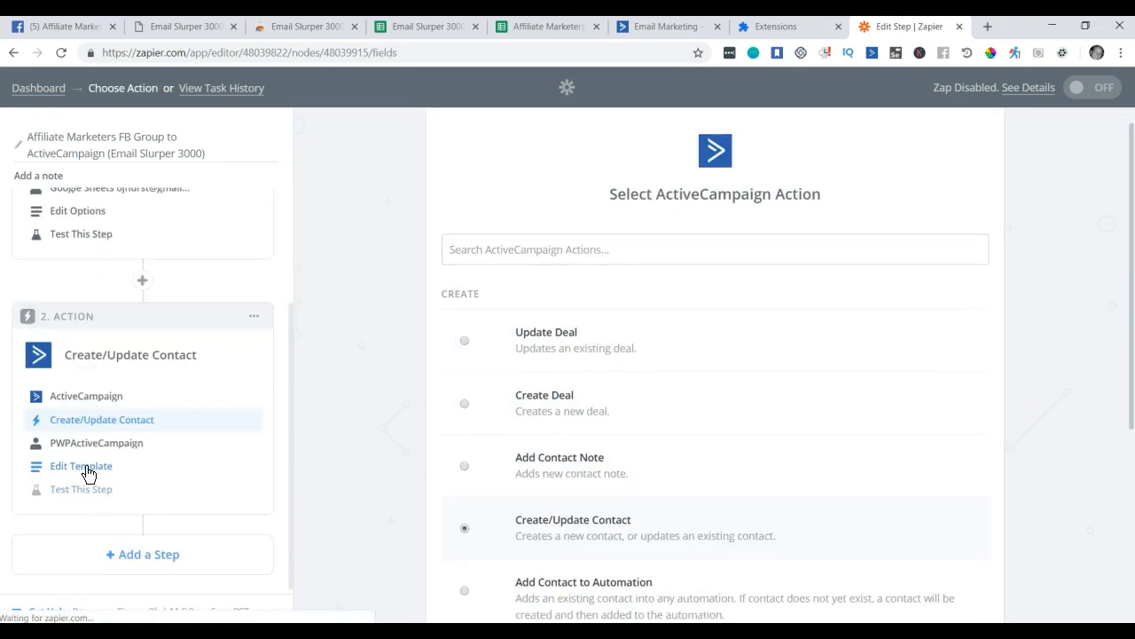
scroll(879, 386, "down", 3)
scroll(881, 393, "down", 3)
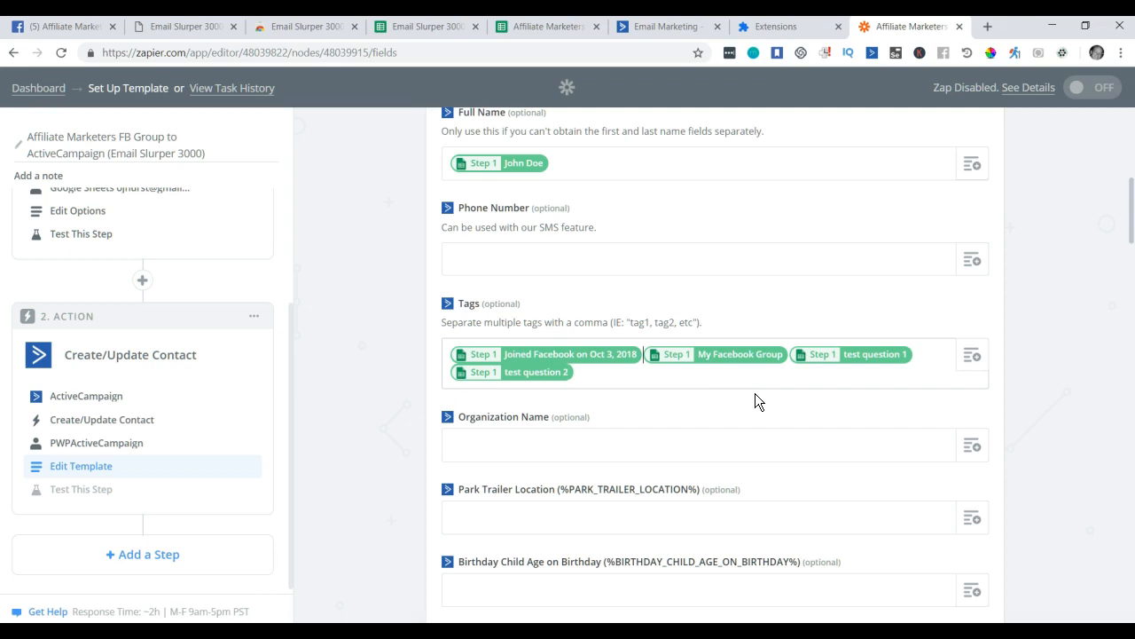
type(",")
key("Right")
type(",")
key("Right")
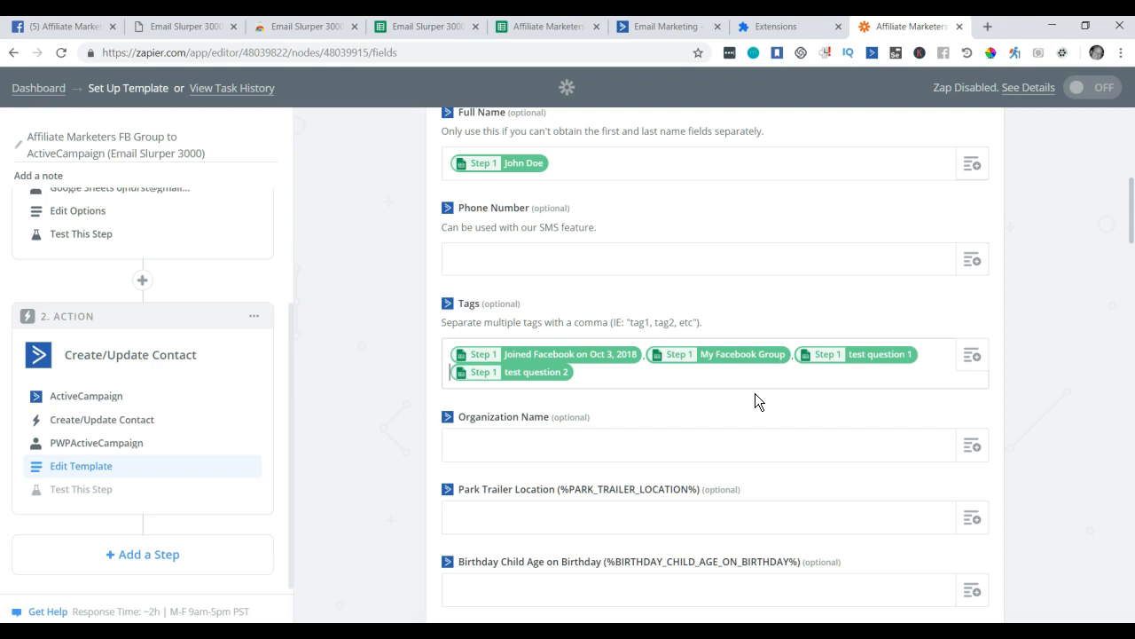
type(",")
key("Right")
Append the tag joinedAffiliateMarketersFacebookGroup after the last mapped tag.
type("joinedAffil")
key("BackSpace")
key("BackSpace")
type("iliateMarketersFacebookGroup")
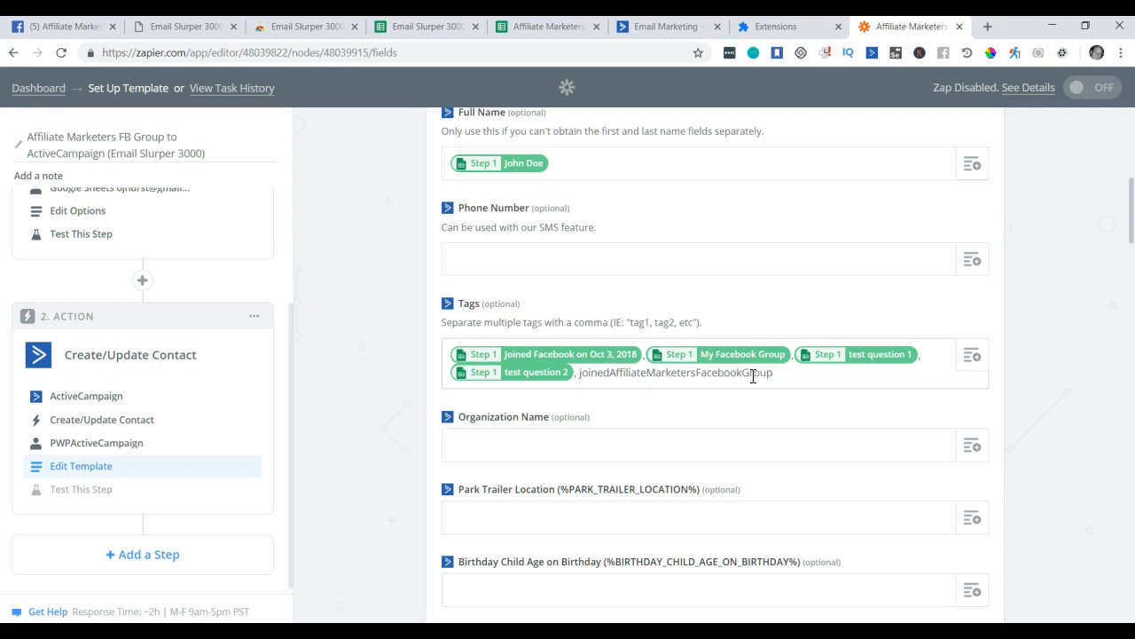
left_click_drag(768, 373, 582, 375)
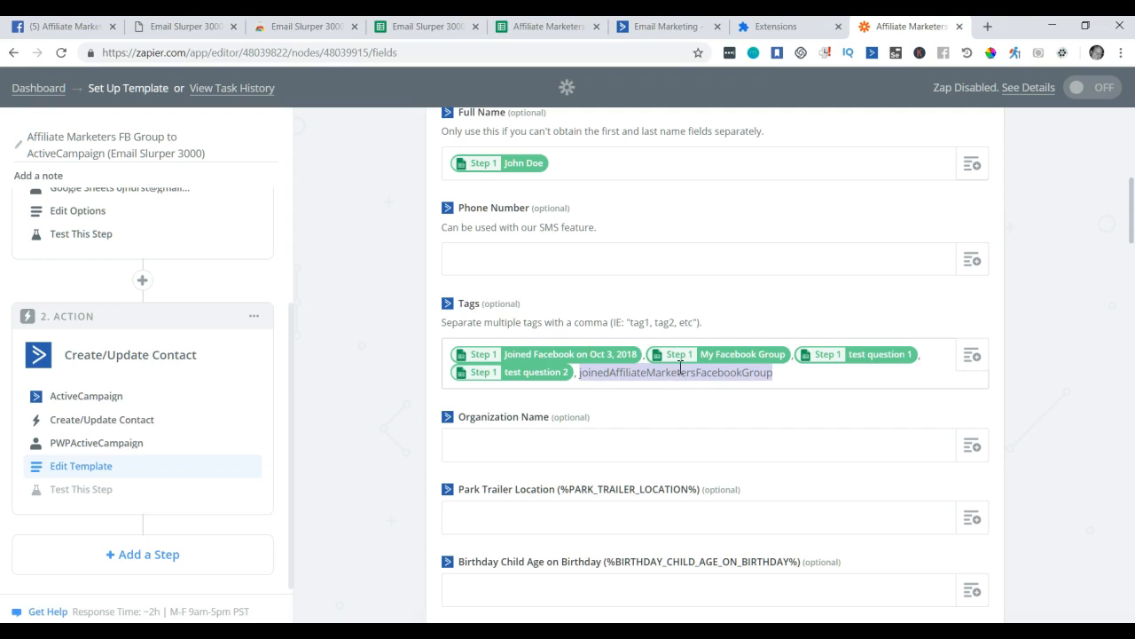
scroll(882, 290, "down", 7)
scroll(891, 326, "down", 20)
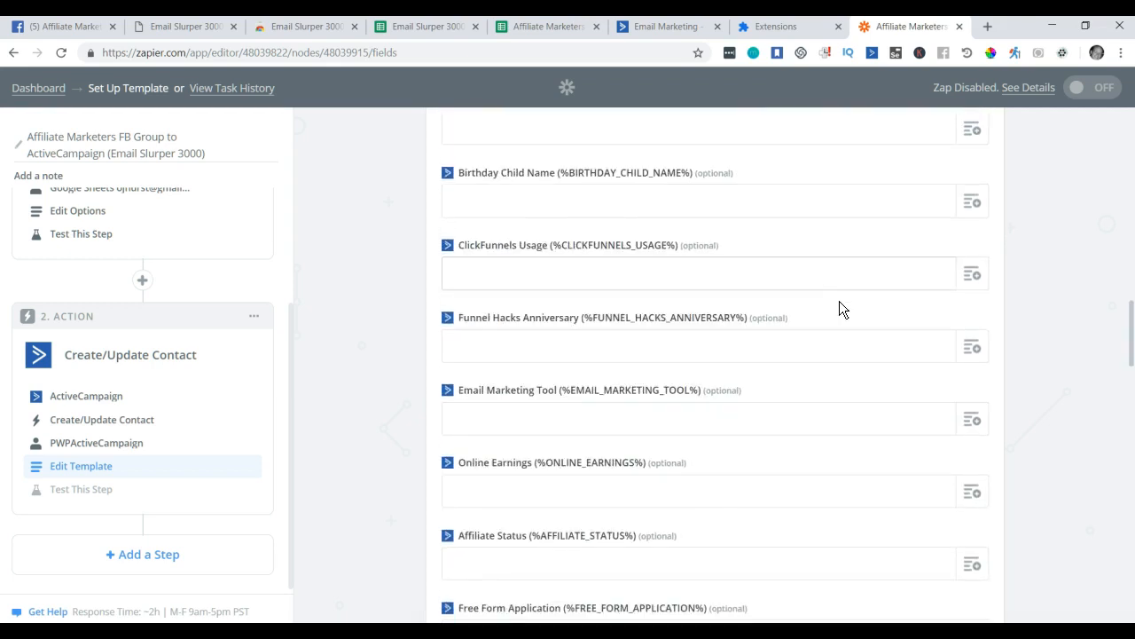
scroll(871, 349, "down", 10)
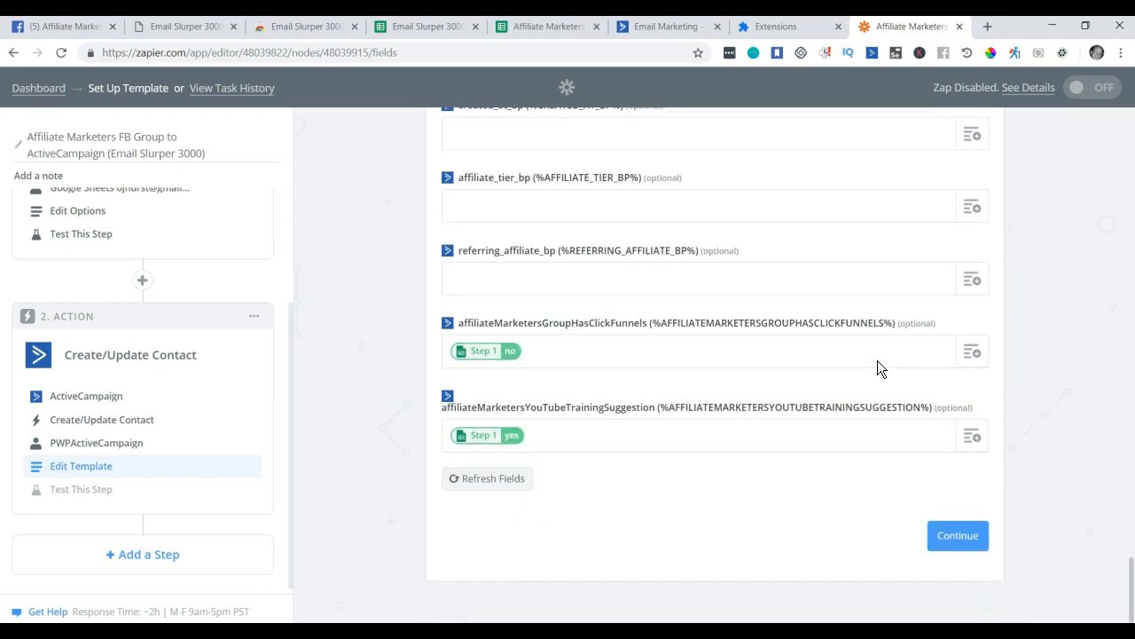
Save the template and preview the John Doe test contact for list ClickFunnels People.
left_click(964, 537)
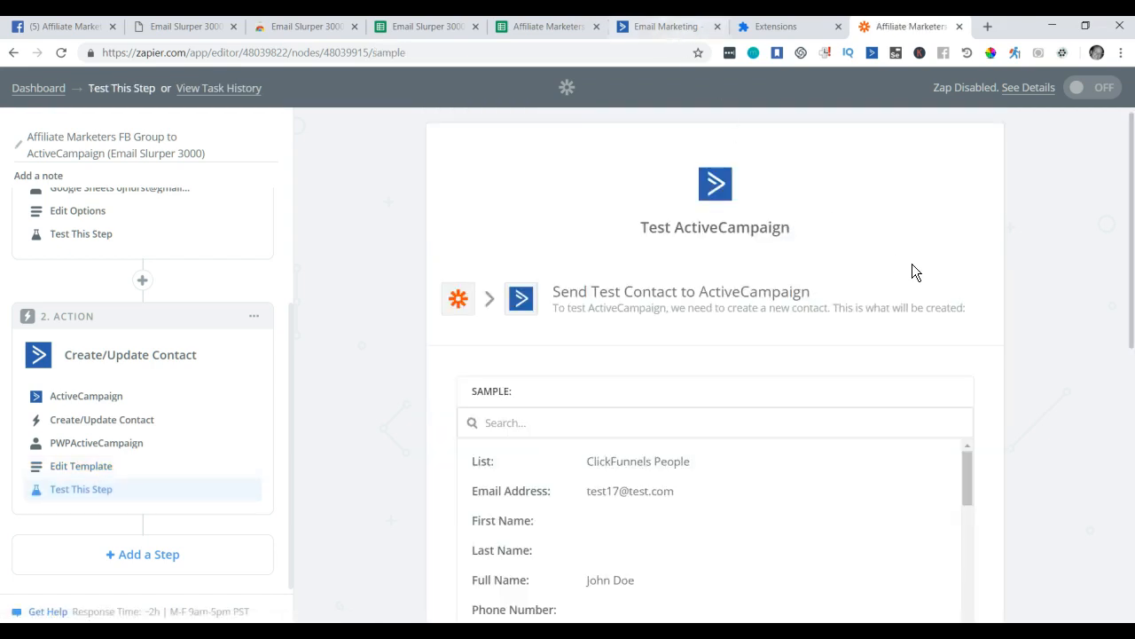
scroll(927, 280, "down", 3)
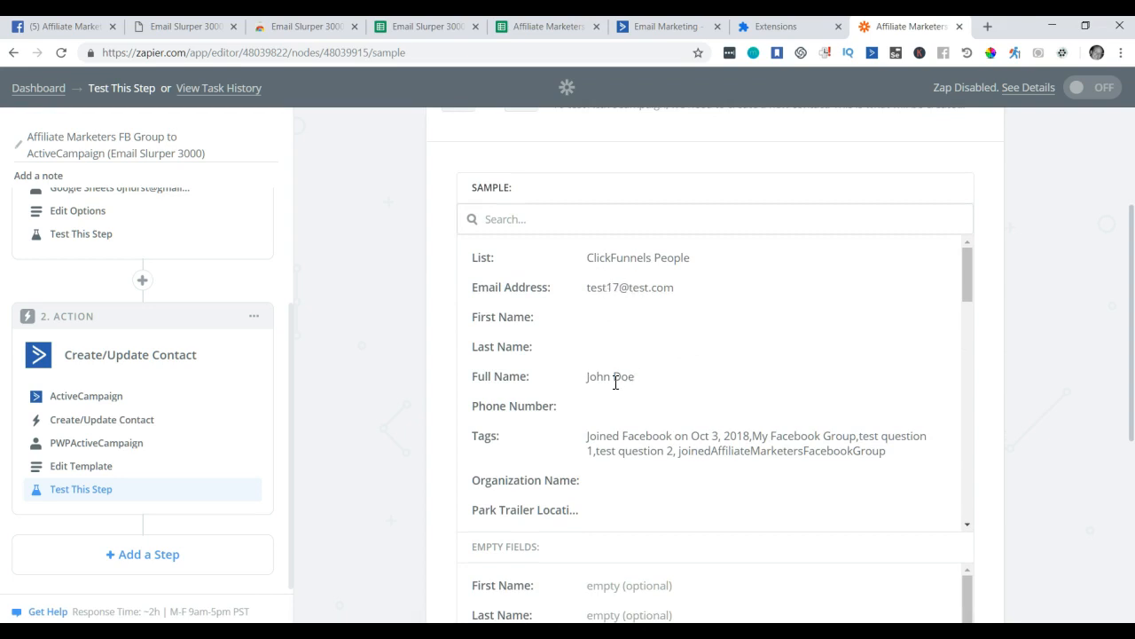
Search ActiveCampaign contacts for 'john doe'.
left_click(682, 31)
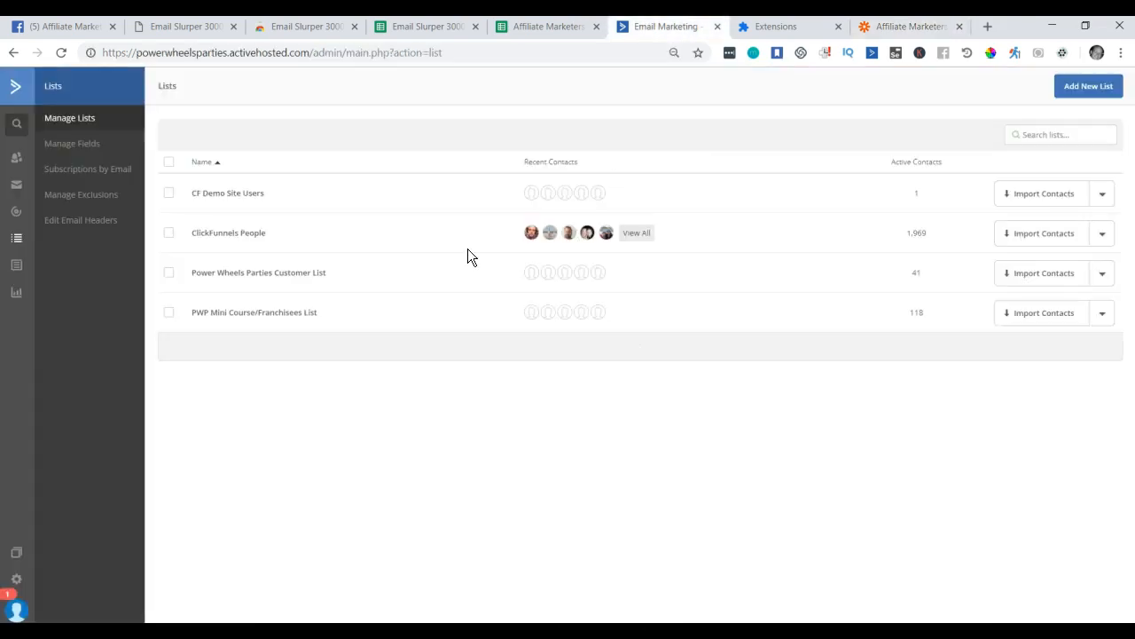
mouse_move(22, 123)
type("john doe")
key("Return")
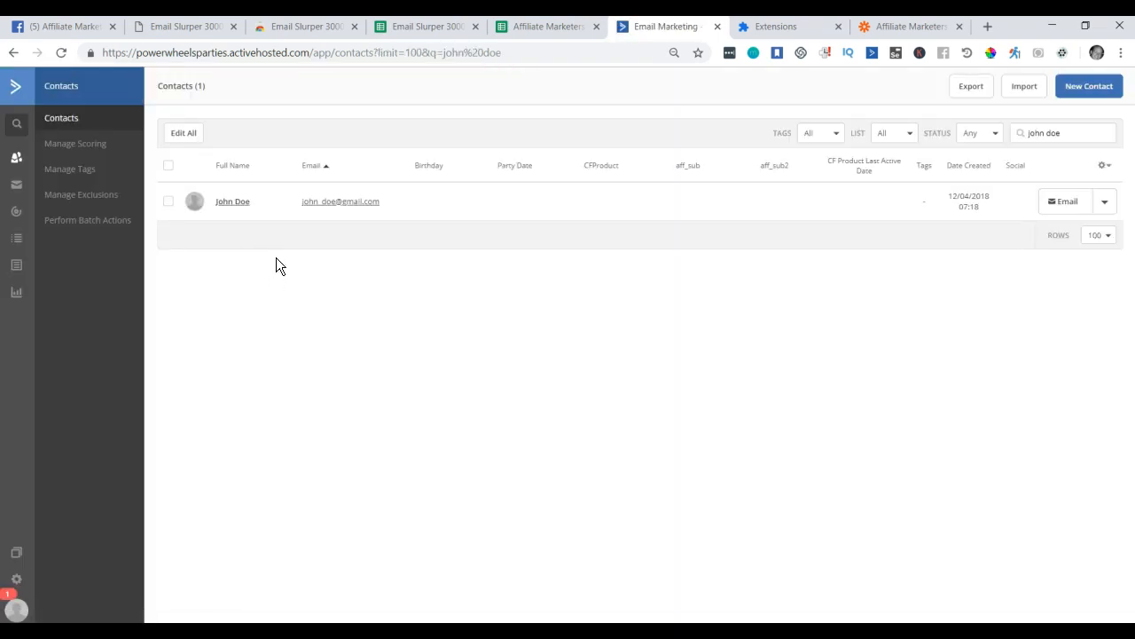
Delete the existing John Doe sample contact, acknowledging the deletion cannot be undone.
left_click(168, 203)
left_click(221, 137)
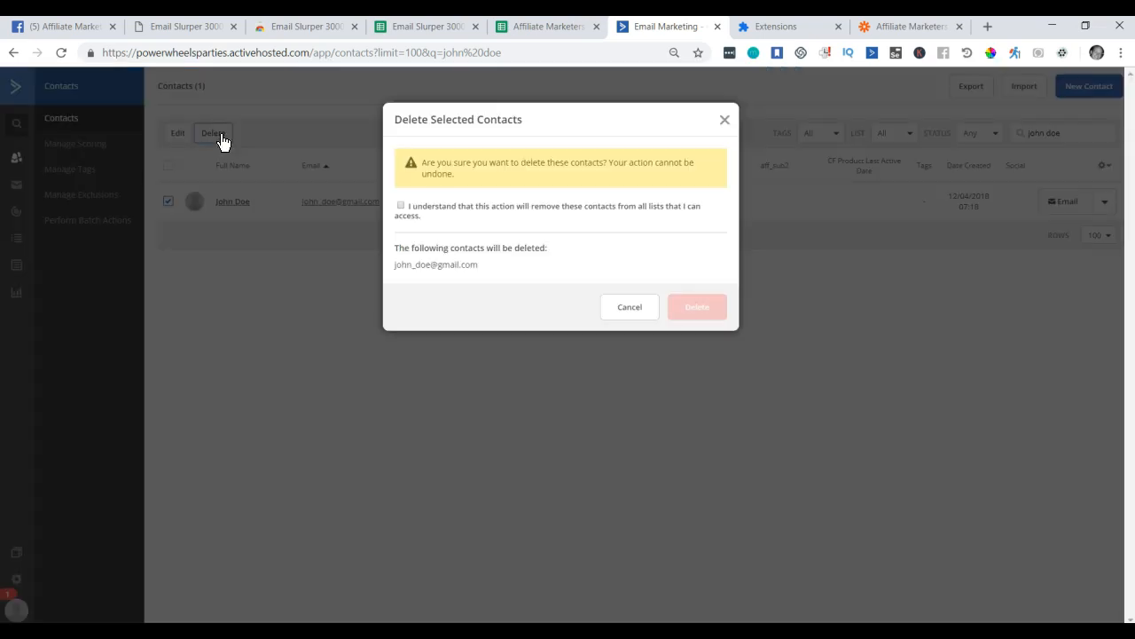
left_click(408, 215)
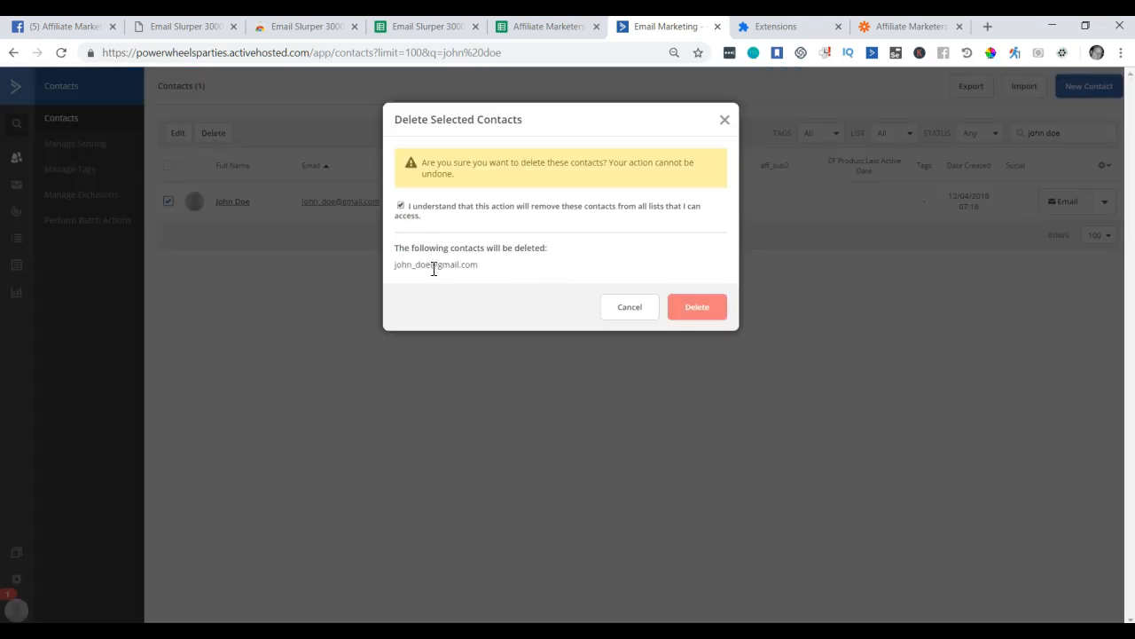
left_click(698, 311)
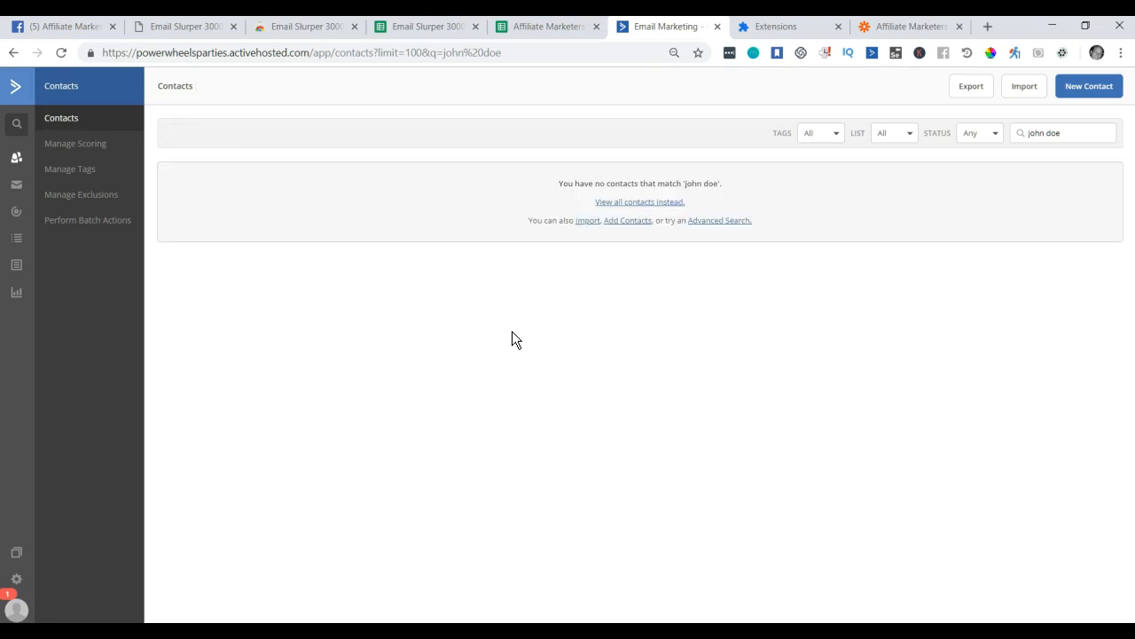
left_click(907, 28)
Check that the test sample's Tags include joinedAffiliateMarketersFacebookGroup.
scroll(976, 386, "down", 5)
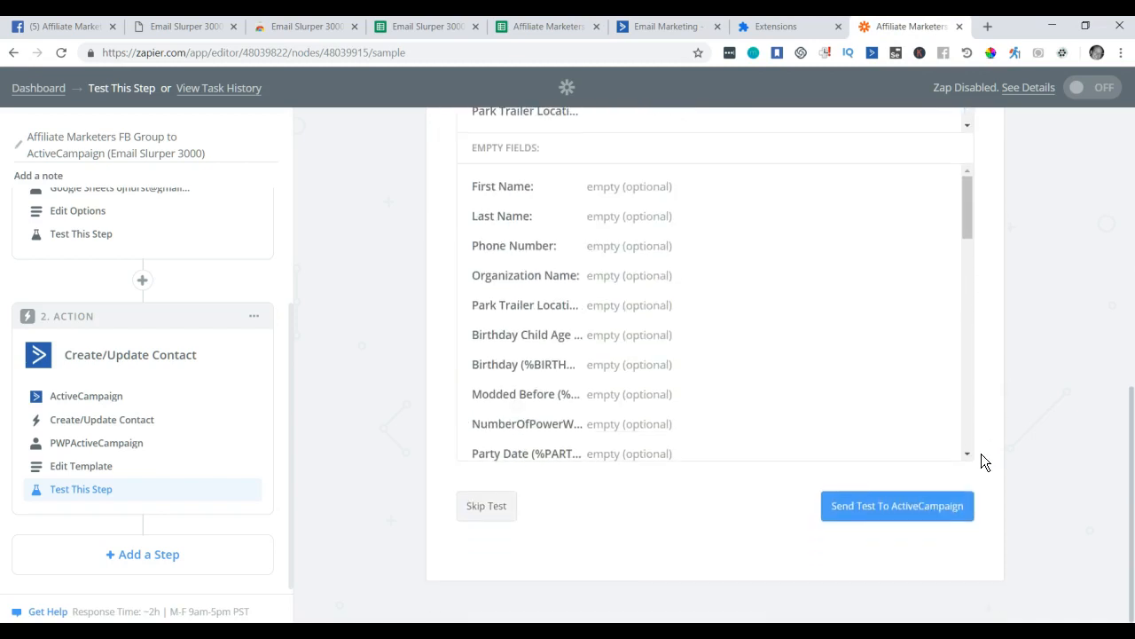
scroll(768, 516, "up", 2)
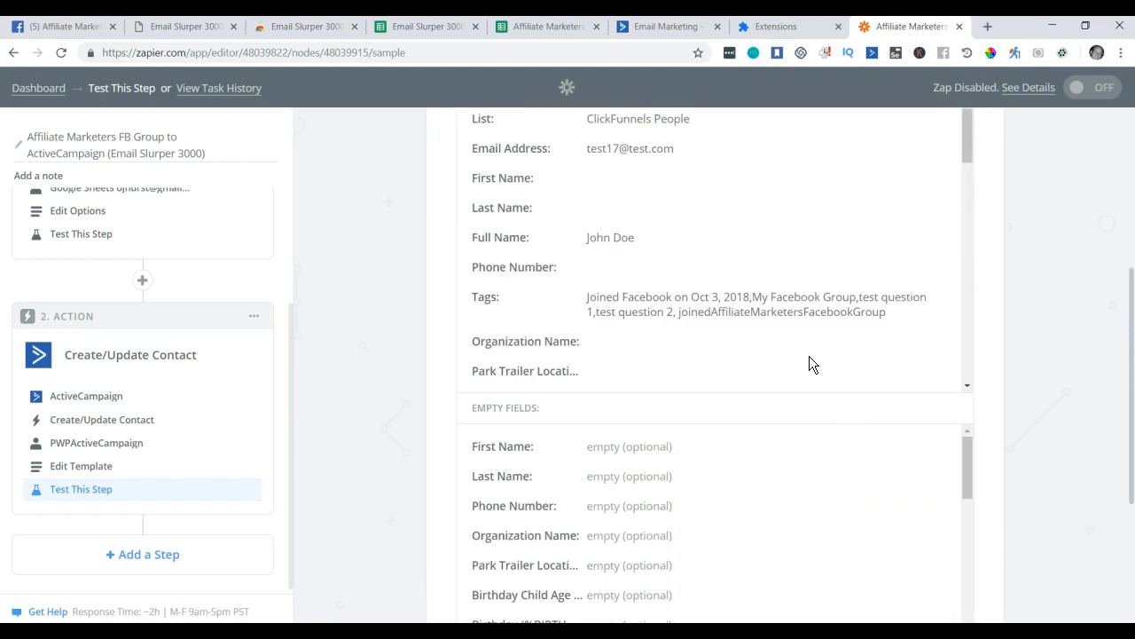
left_click_drag(679, 312, 872, 317)
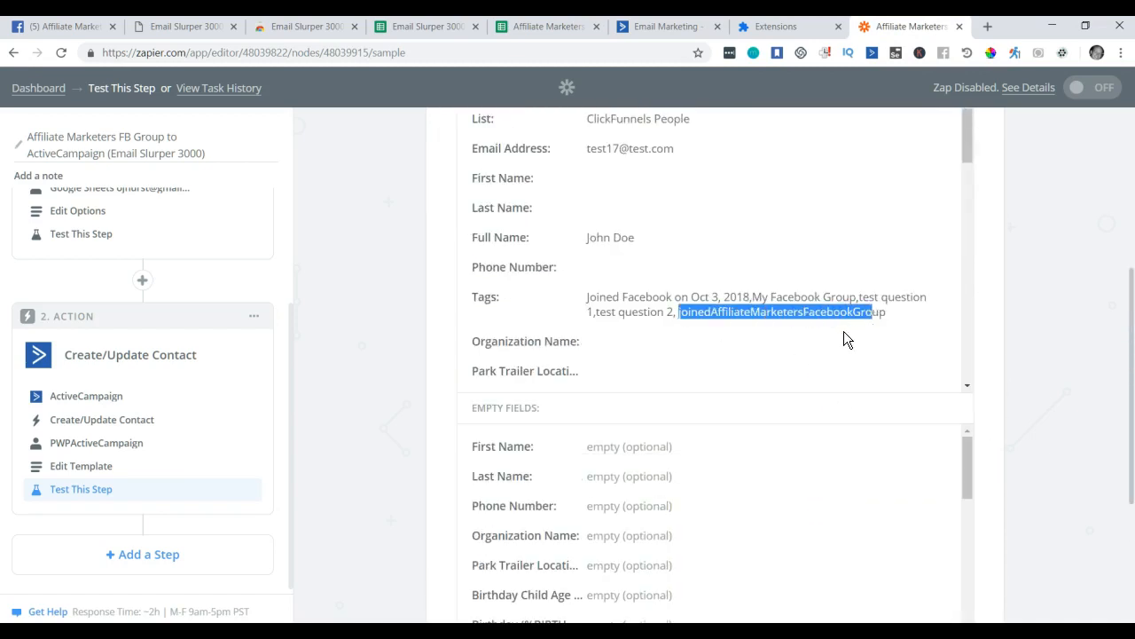
scroll(768, 355, "up", 4)
scroll(757, 335, "down", 3)
scroll(783, 367, "down", 10)
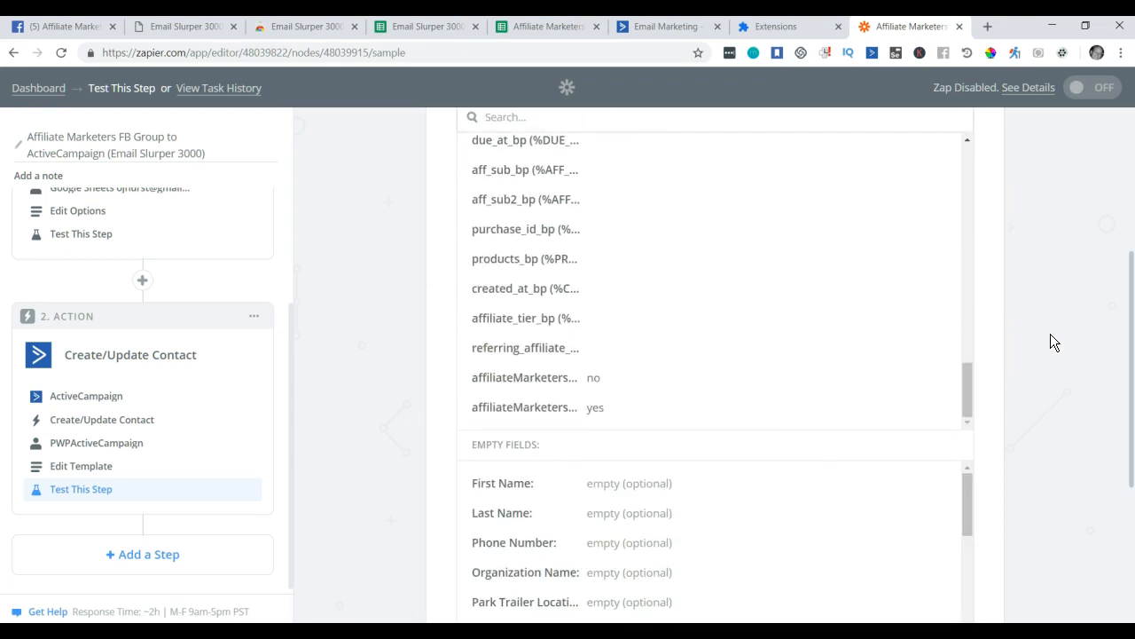
scroll(1050, 334, "down", 3)
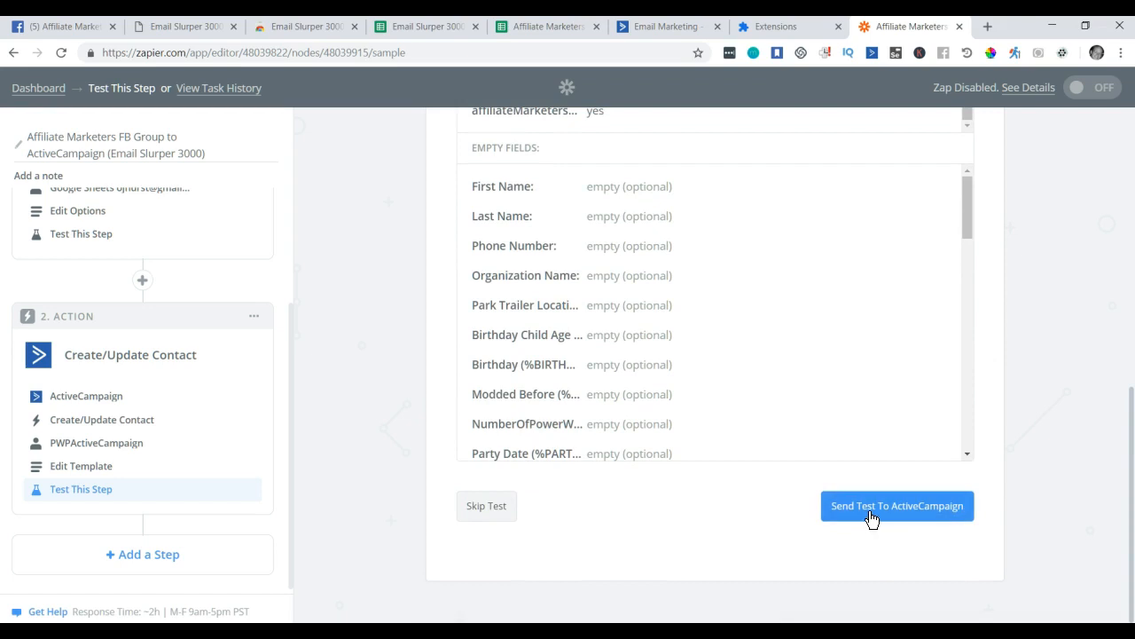
Send the test contact to ActiveCampaign and confirm the 'Contact added' success message.
left_click(870, 511)
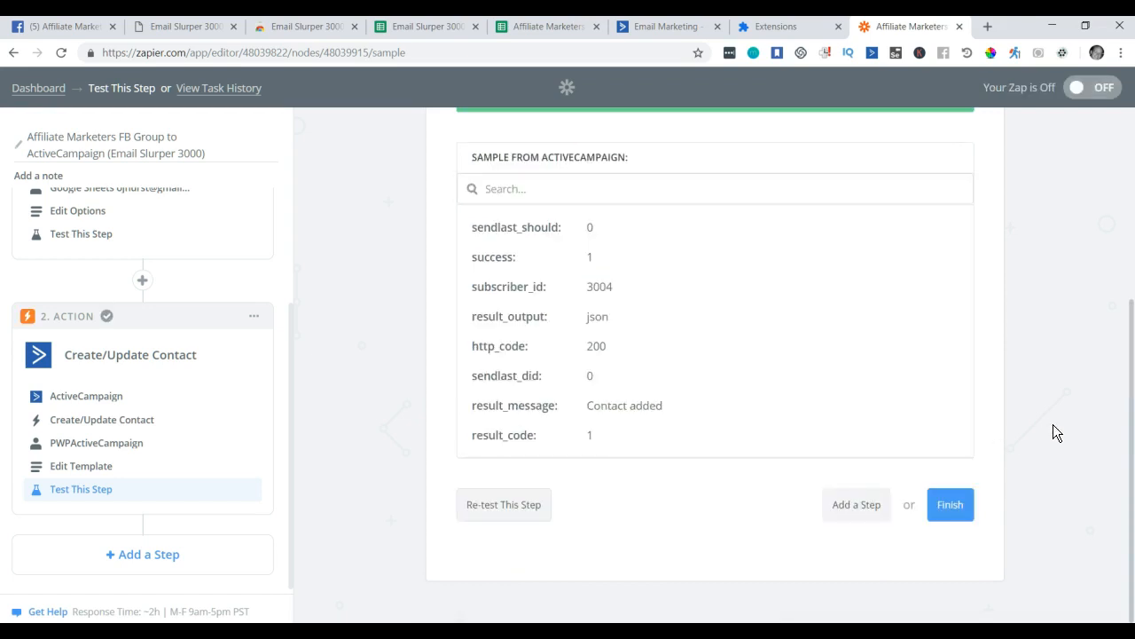
left_click_drag(494, 396, 737, 396)
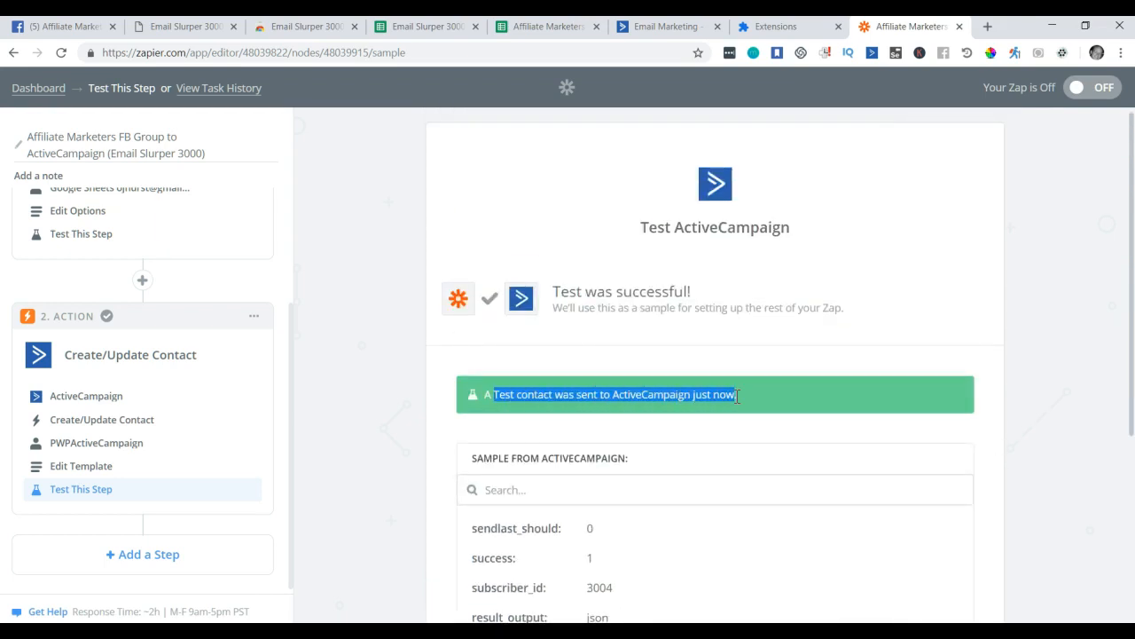
left_click_drag(568, 293, 664, 300)
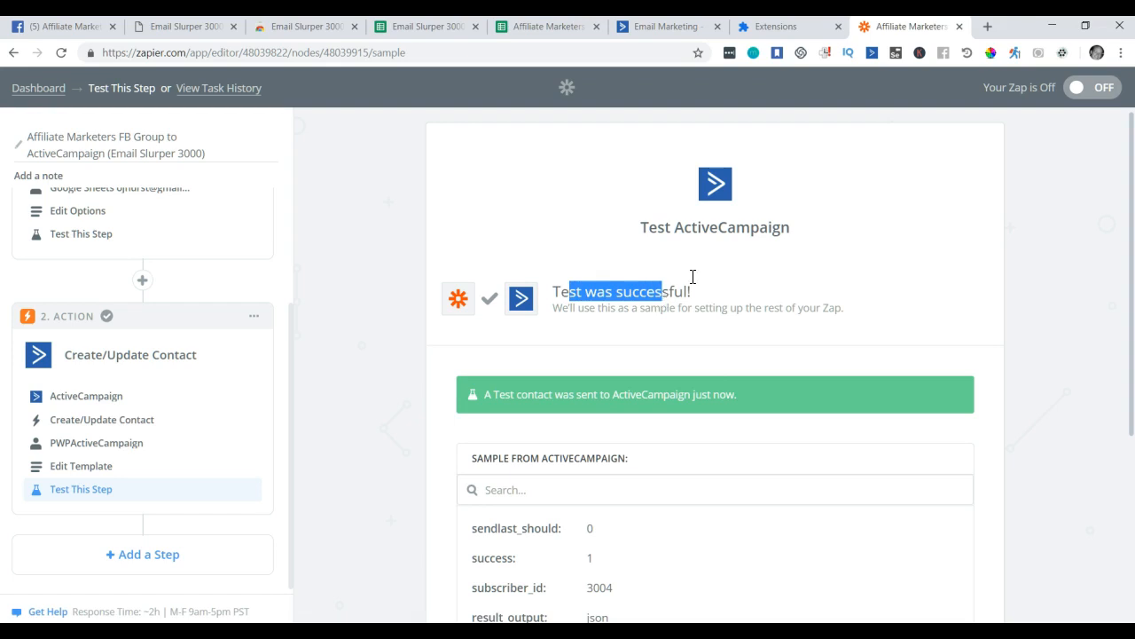
left_click(683, 28)
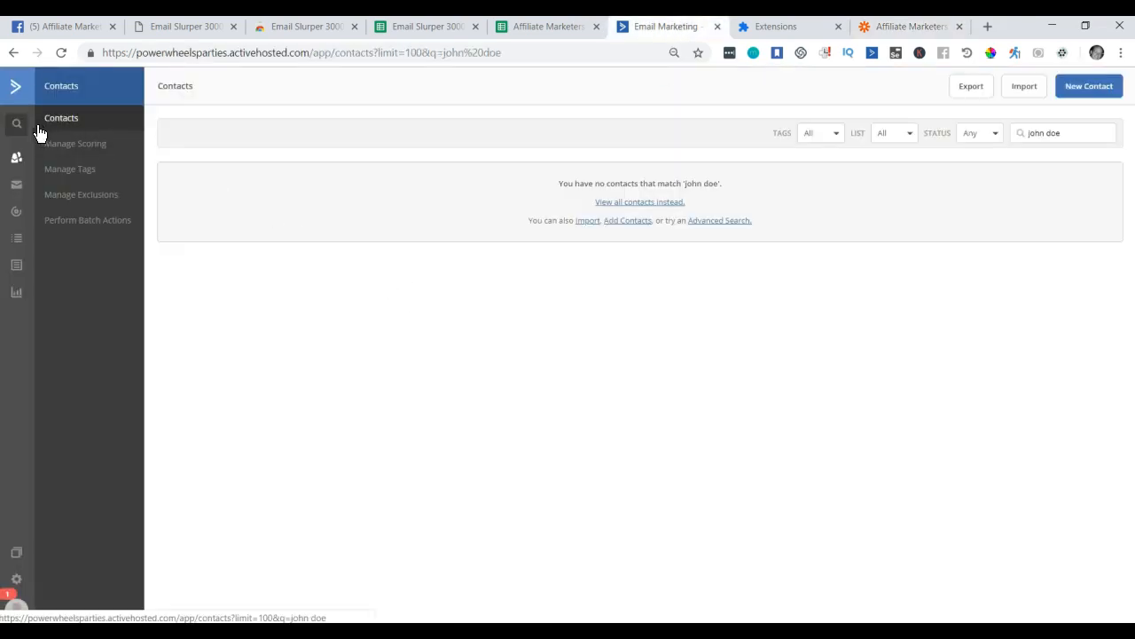
Search ActiveCampaign for 'john doe' and open the newly created test contact.
mouse_move(38, 129)
type("john")
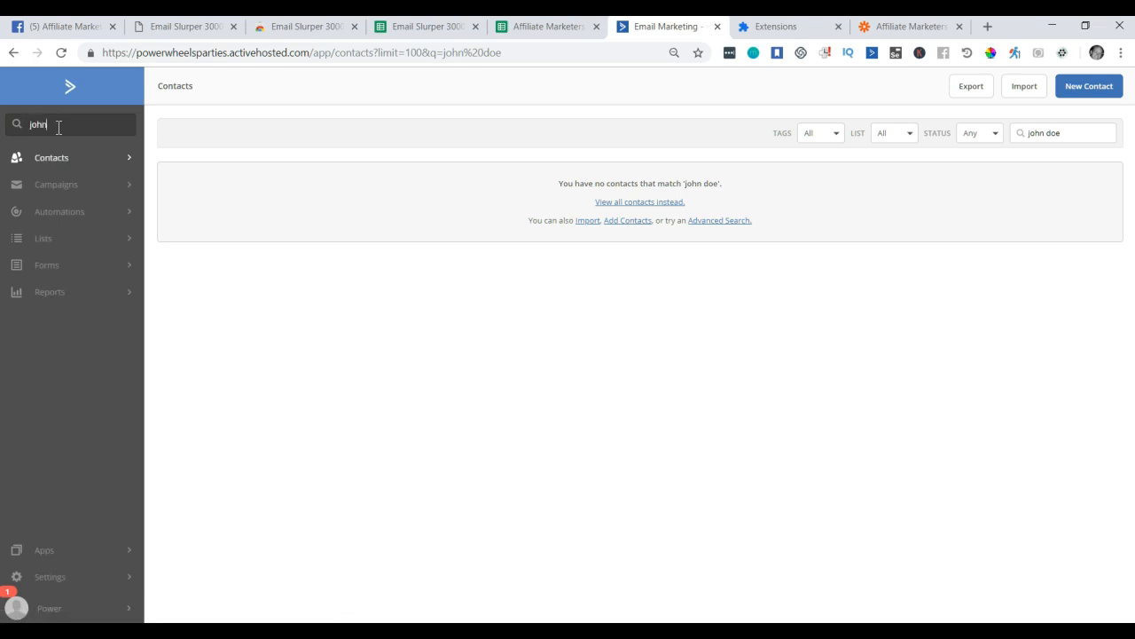
key("Return")
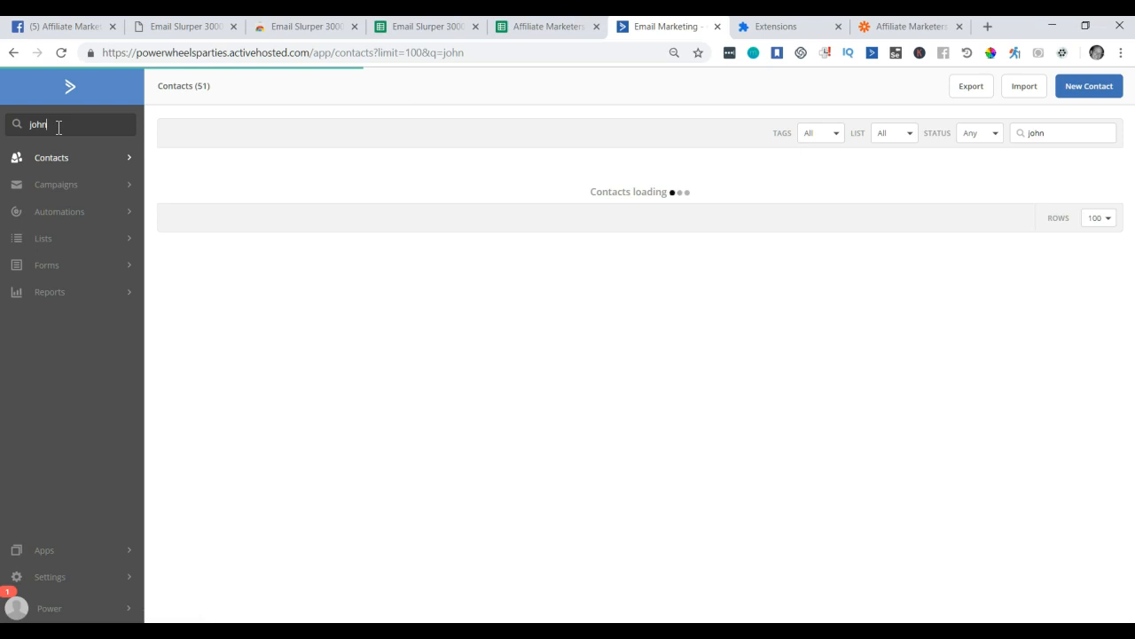
type("dpe")
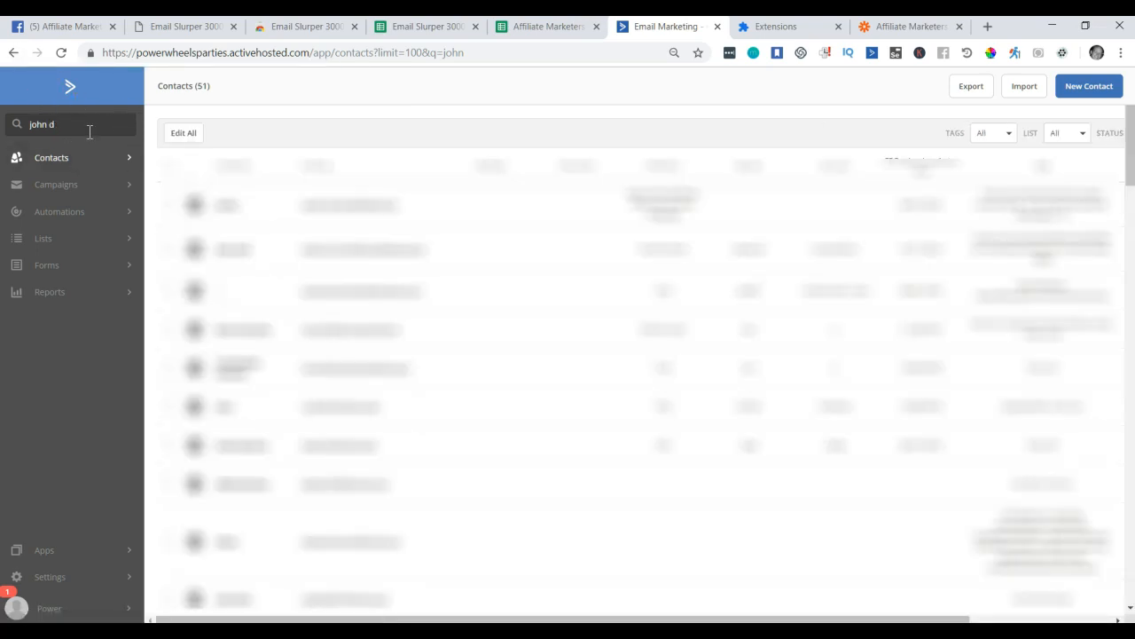
key("Return")
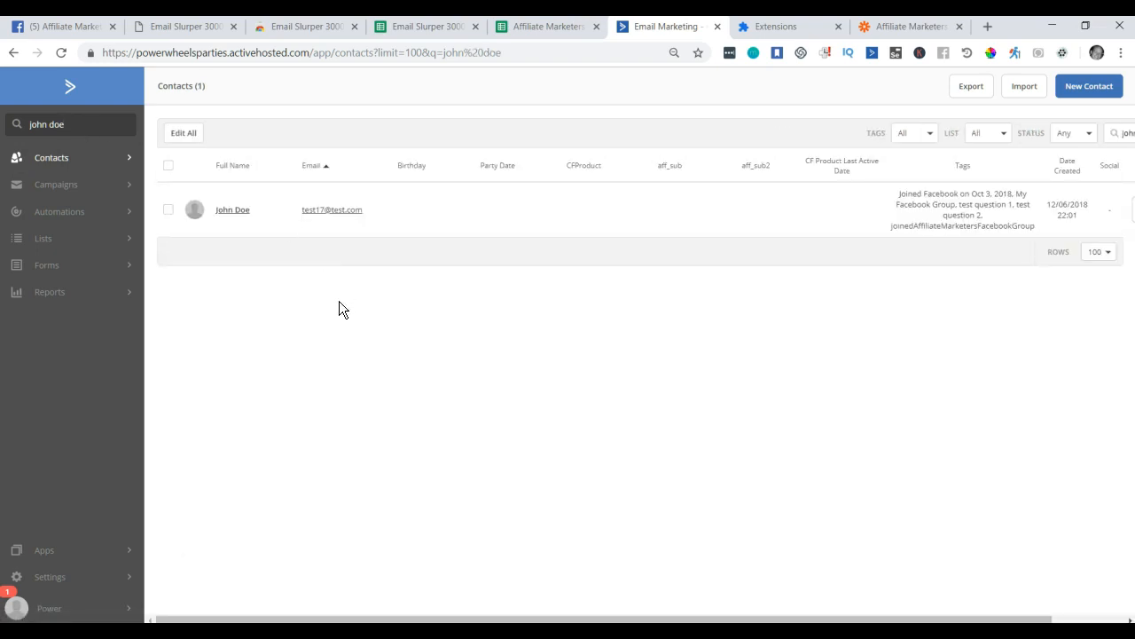
left_click(236, 215)
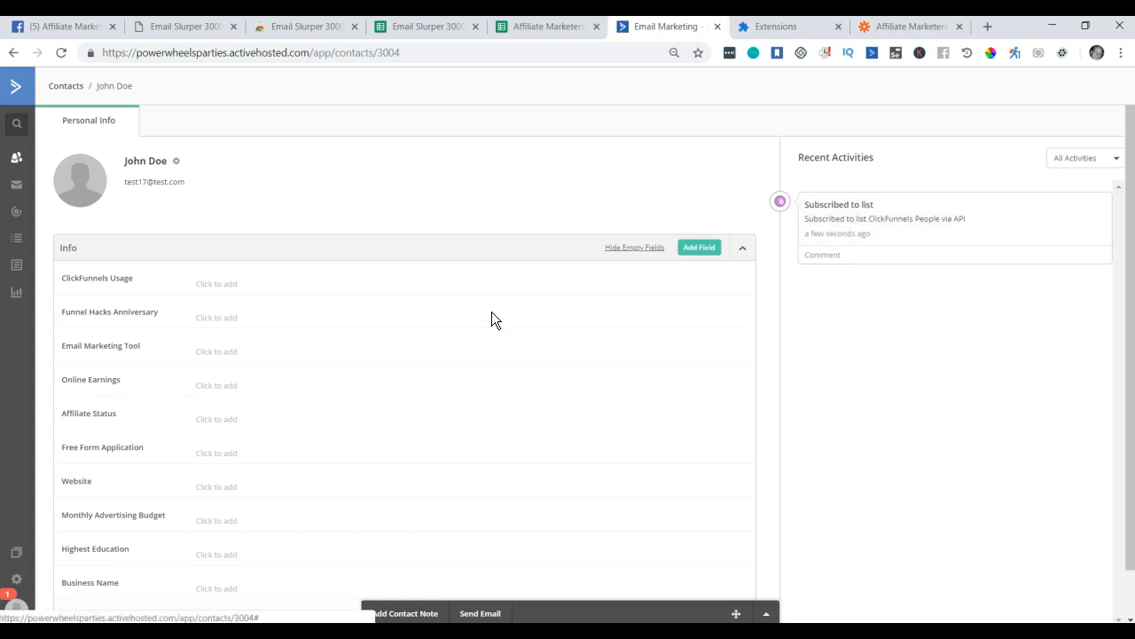
Verify the contact's tags include joinedAffiliateMarketersFacebookGroup, then reopen the Zap's contact template.
scroll(451, 325, "down", 5)
scroll(379, 316, "down", 5)
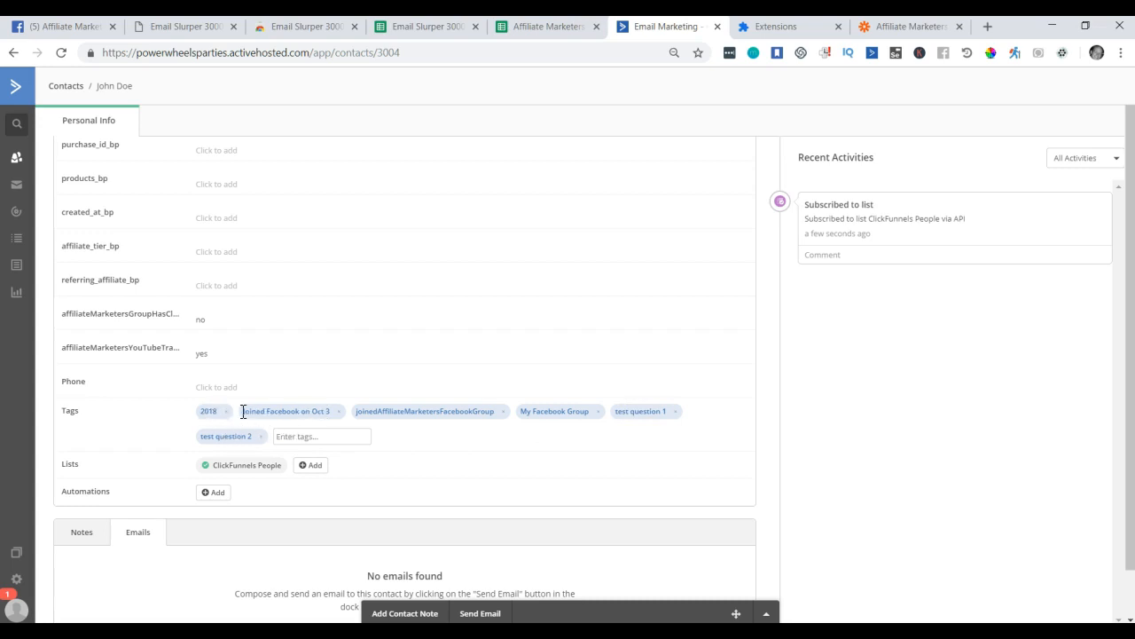
scroll(294, 410, "down", 1)
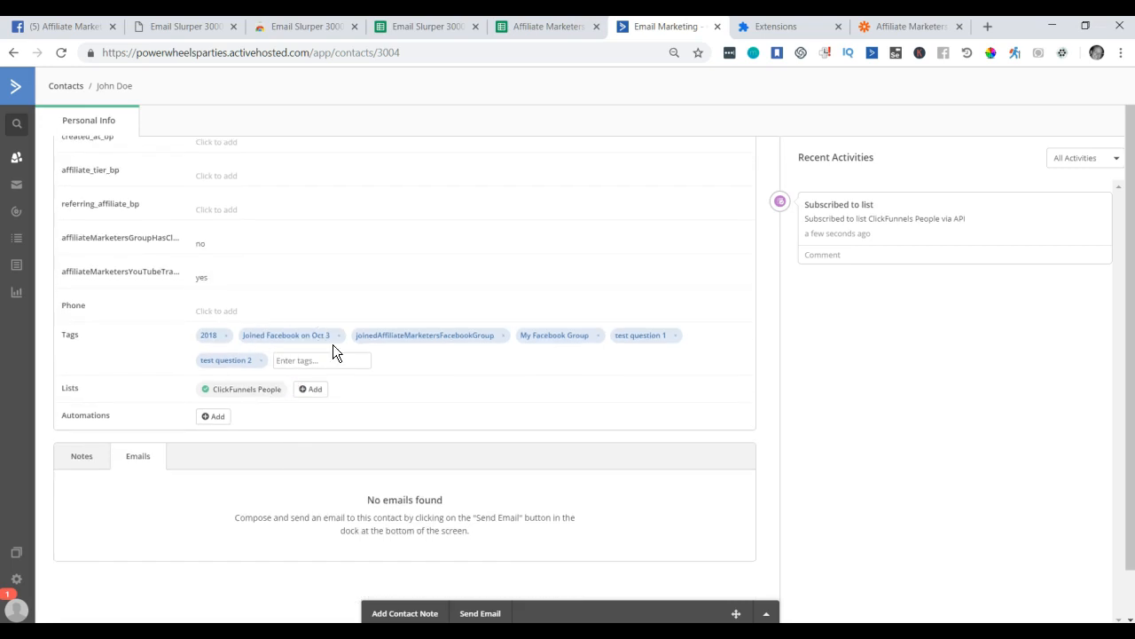
scroll(387, 398, "up", 3)
scroll(397, 413, "down", 2)
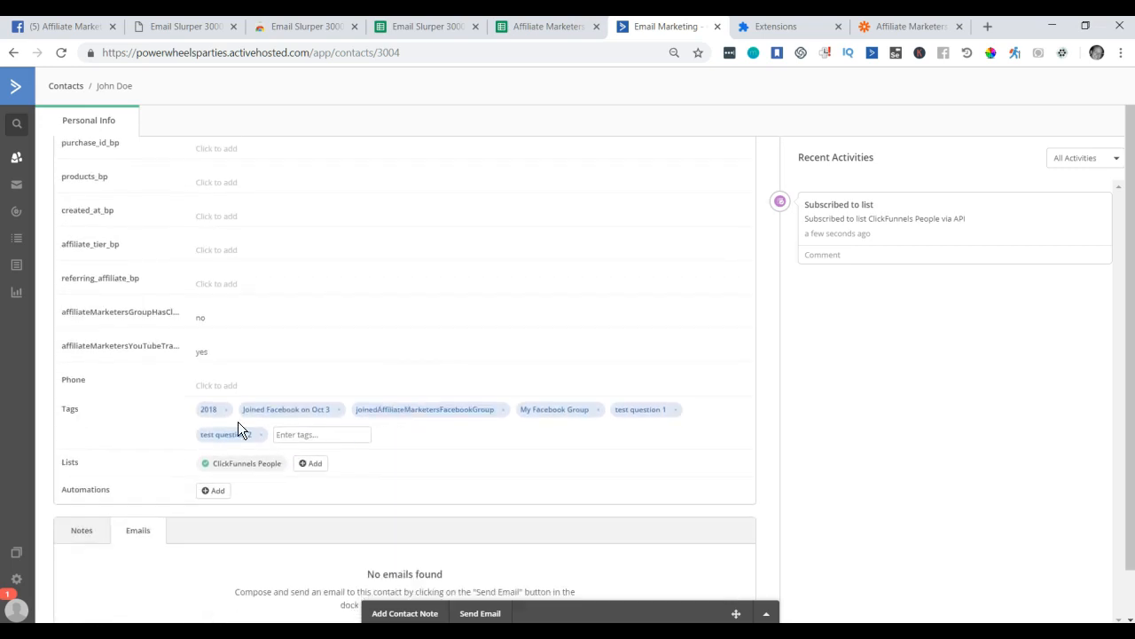
left_click(873, 28)
left_click(89, 467)
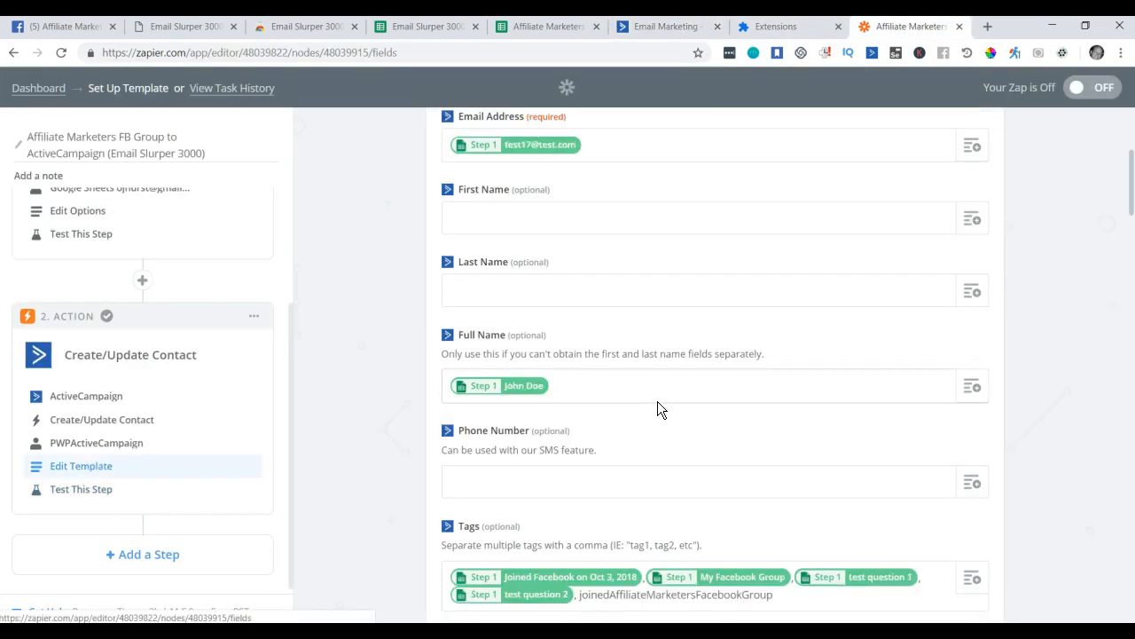
Remove the 'Joined Facebook on Oct 3, 2018' tag so Tags start with My Facebook Group.
scroll(660, 417, "down", 4)
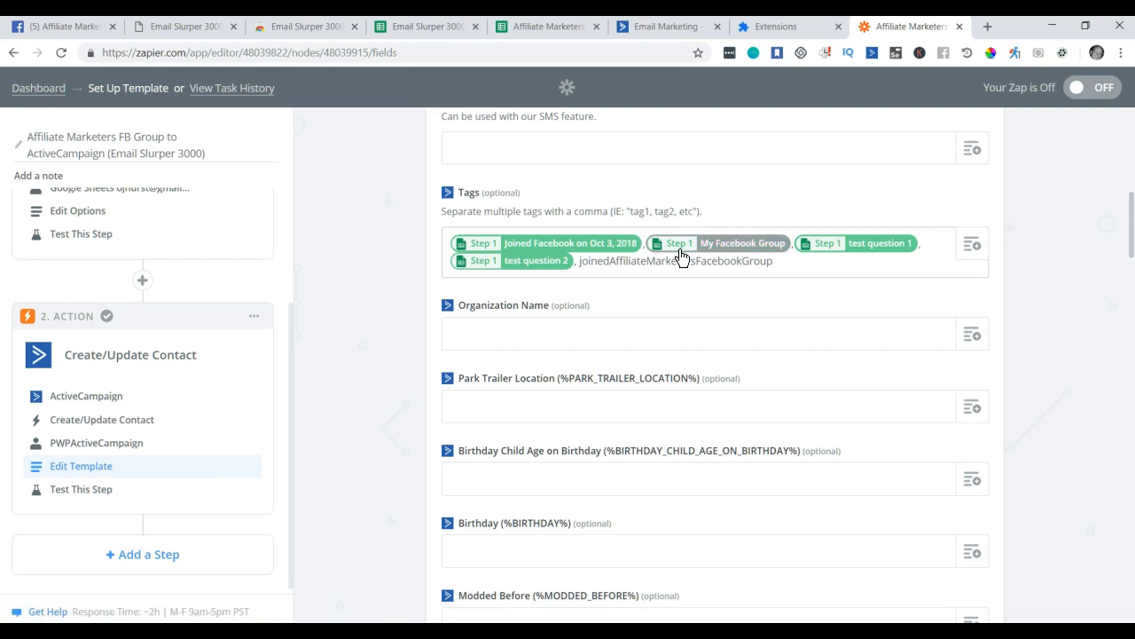
key("BackSpace")
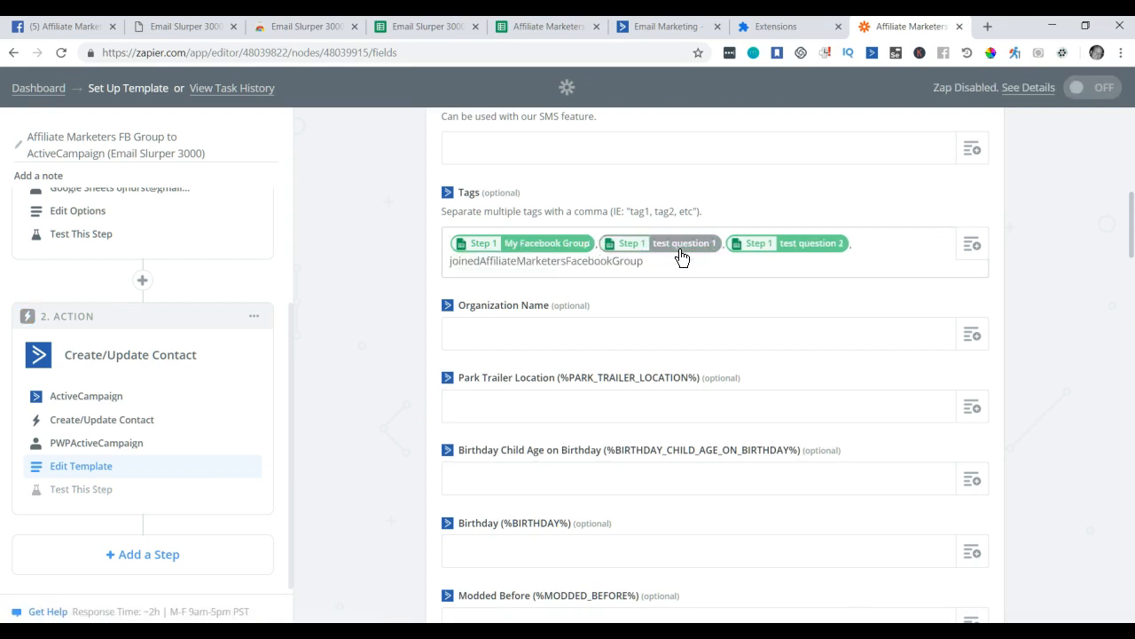
scroll(681, 257, "down", 15)
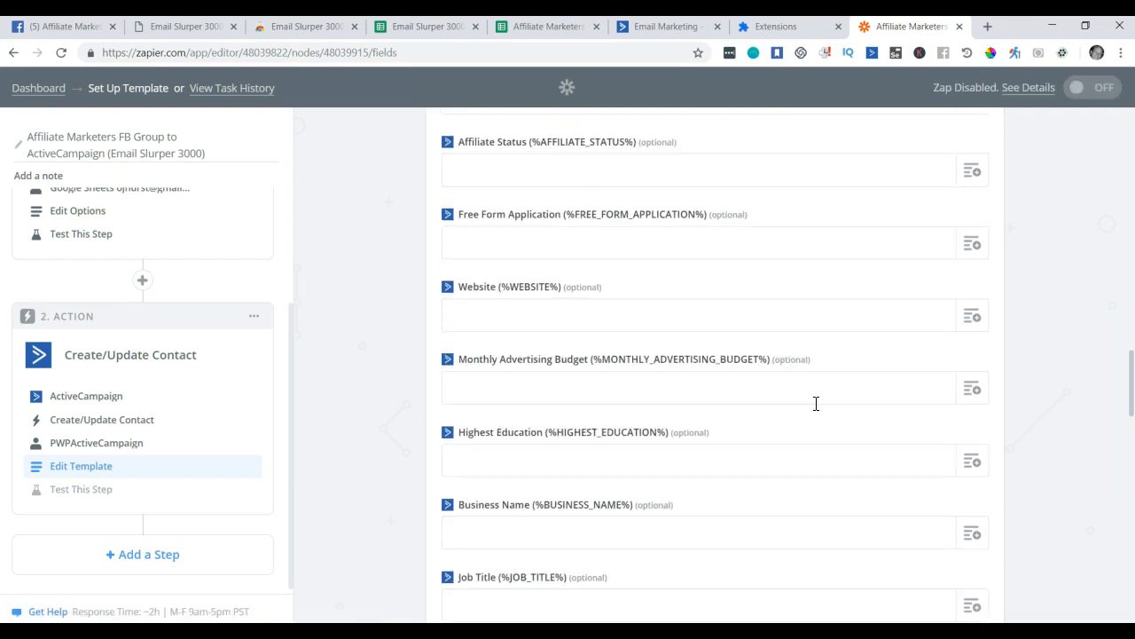
scroll(847, 400, "down", 15)
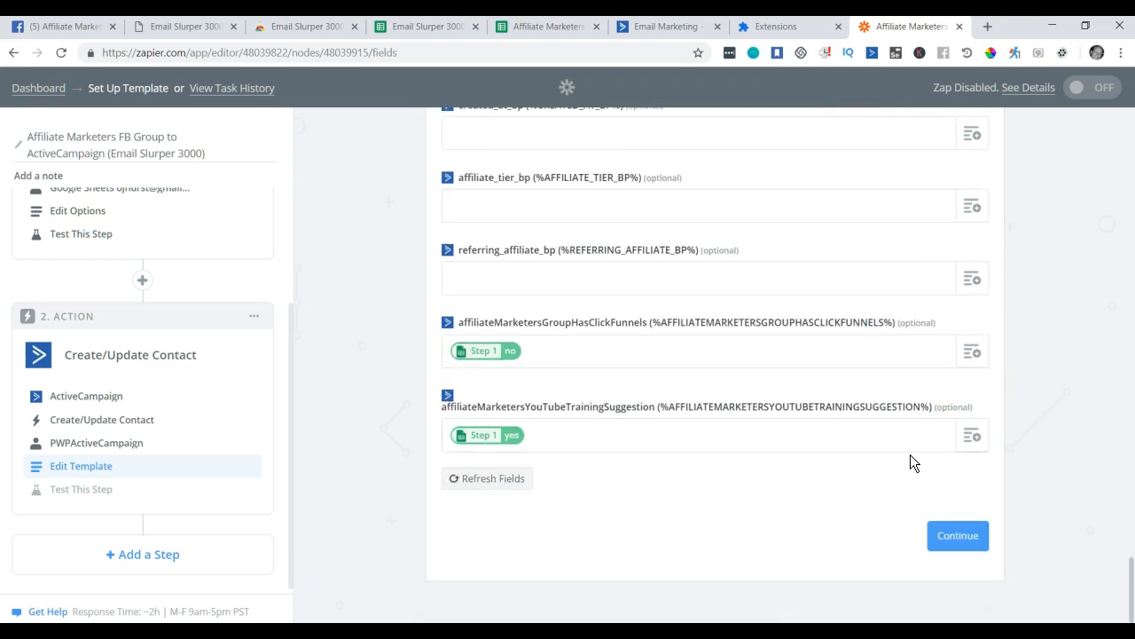
Save the mapping, finish the Zap, switch it ON, and view its Task History.
left_click(961, 535)
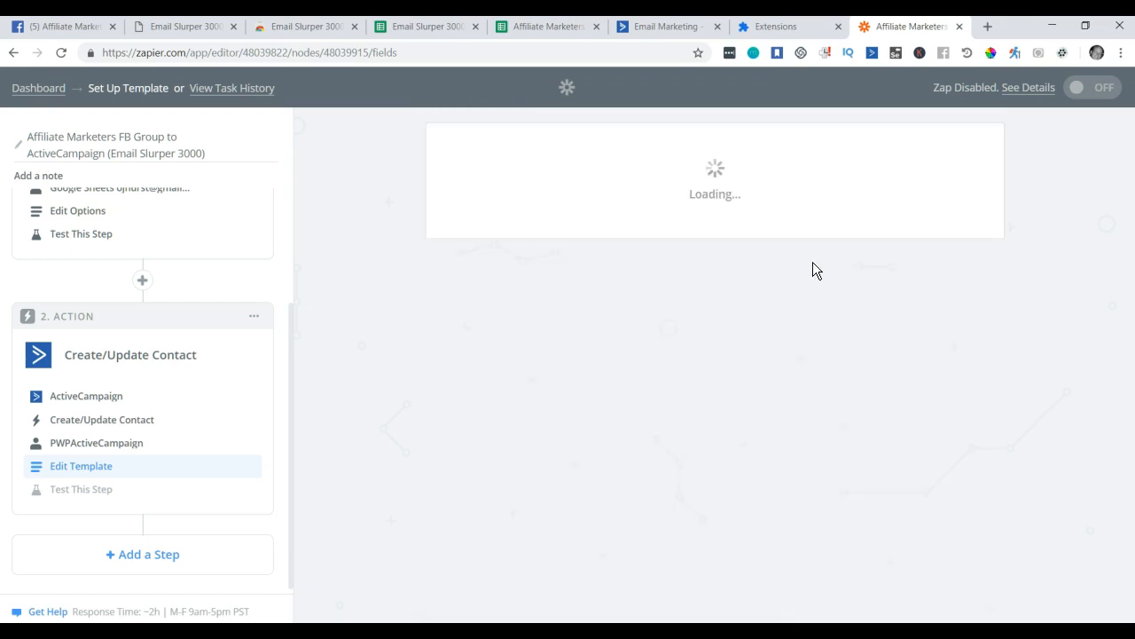
scroll(976, 282, "down", 3)
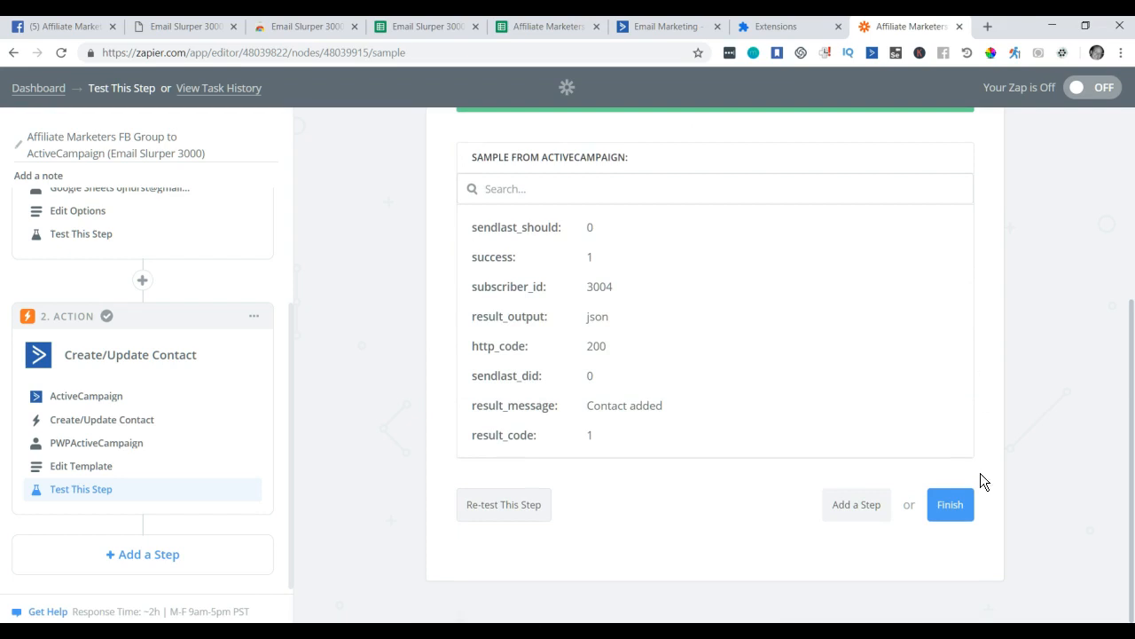
left_click(945, 505)
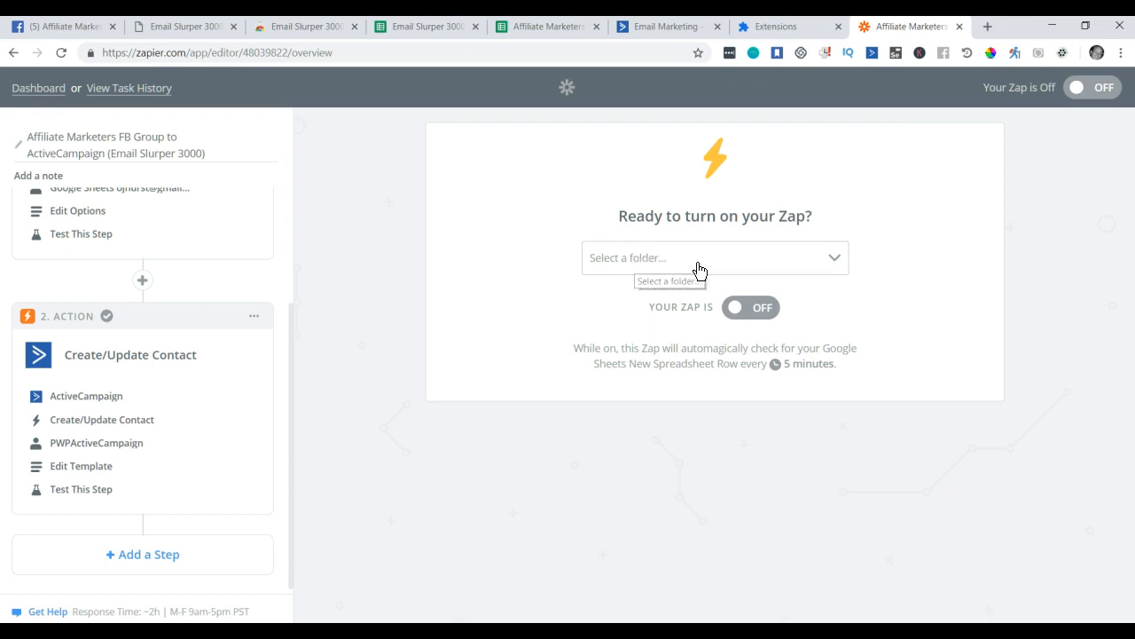
left_click(763, 312)
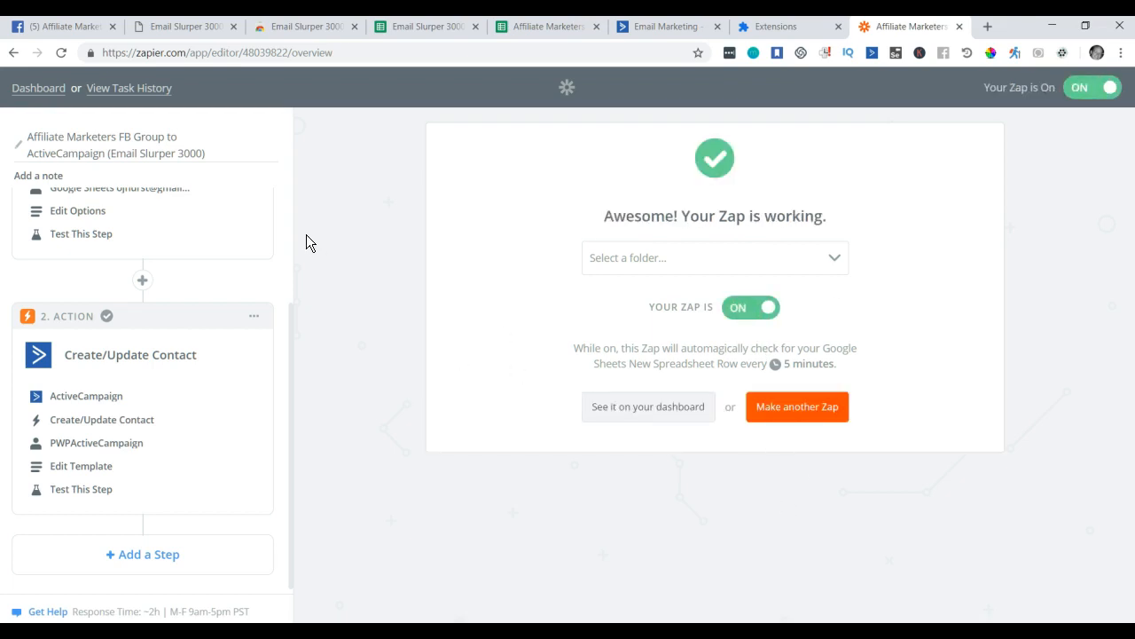
left_click(139, 89)
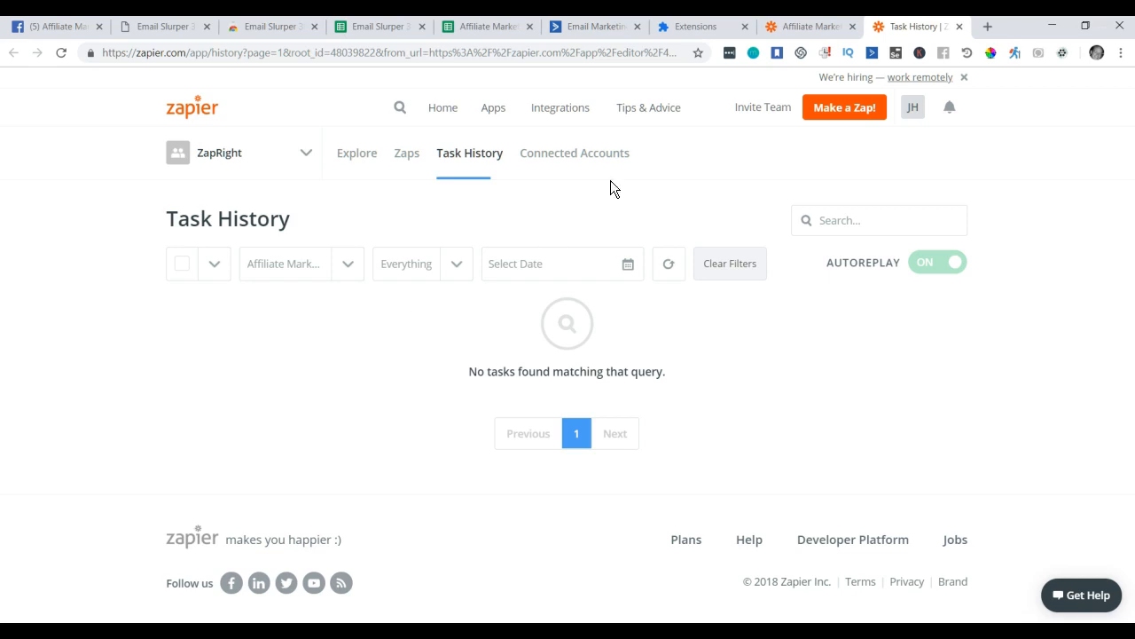
Paste the tag name into a new tab for reference, then start a New Automation in ActiveCampaign.
left_click(985, 27)
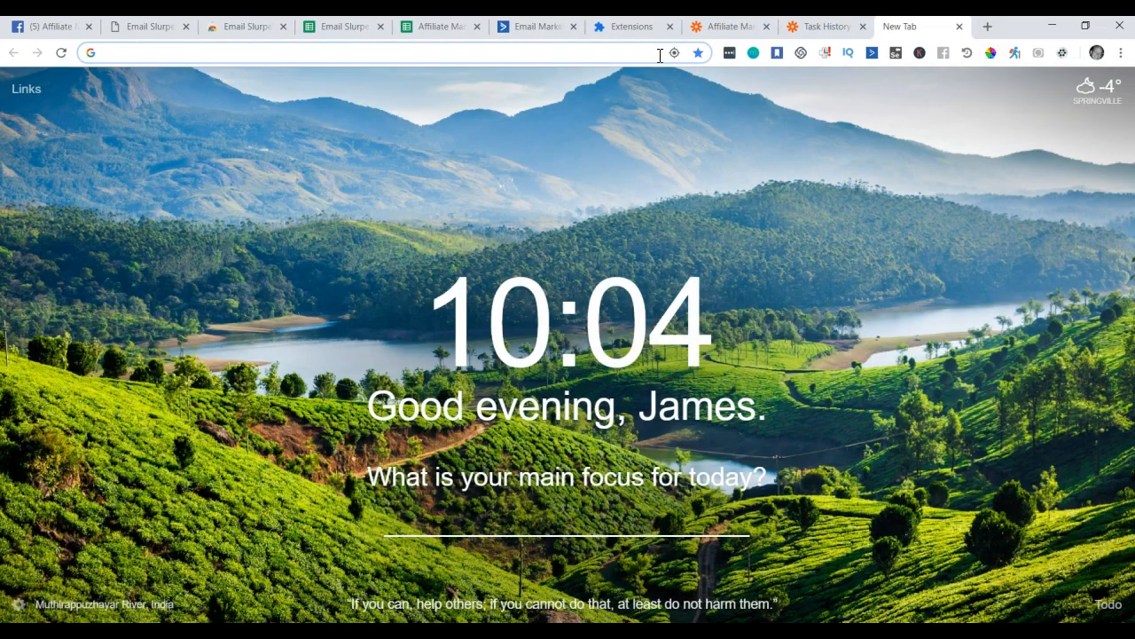
type("joinedAffiliateMarketersFacebookGroup")
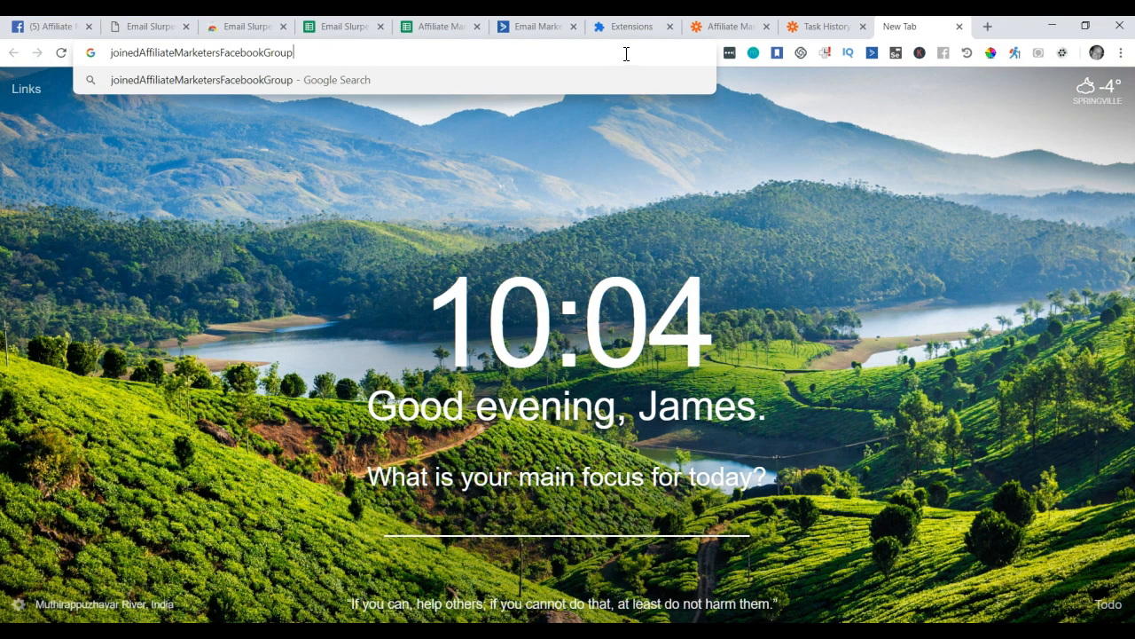
left_click(544, 28)
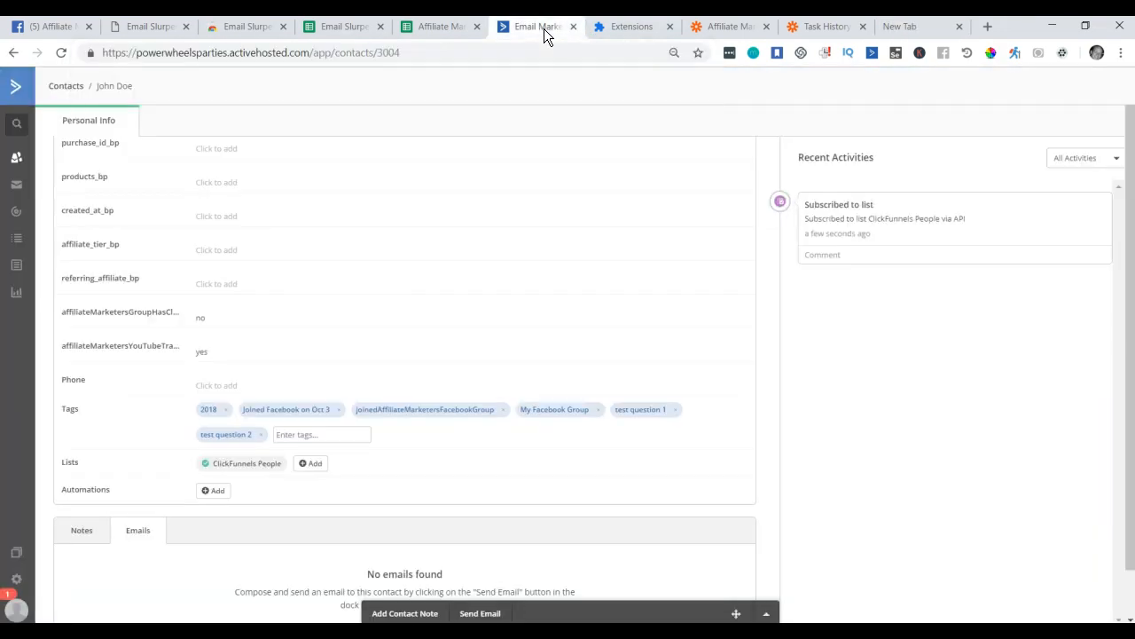
left_click(29, 186)
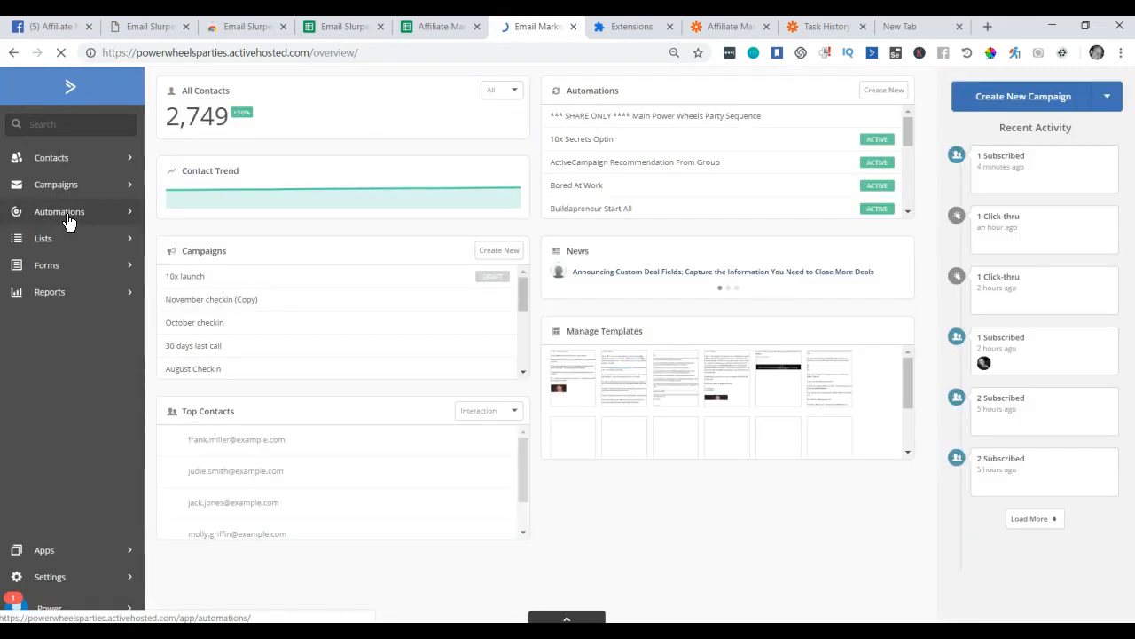
left_click(70, 217)
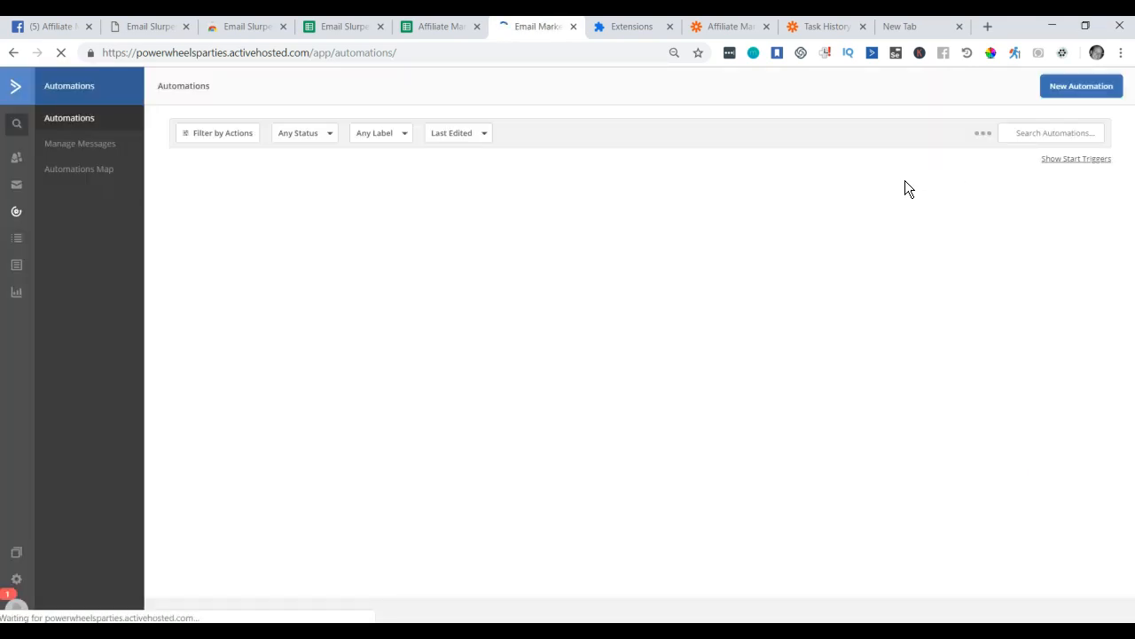
left_click(1081, 88)
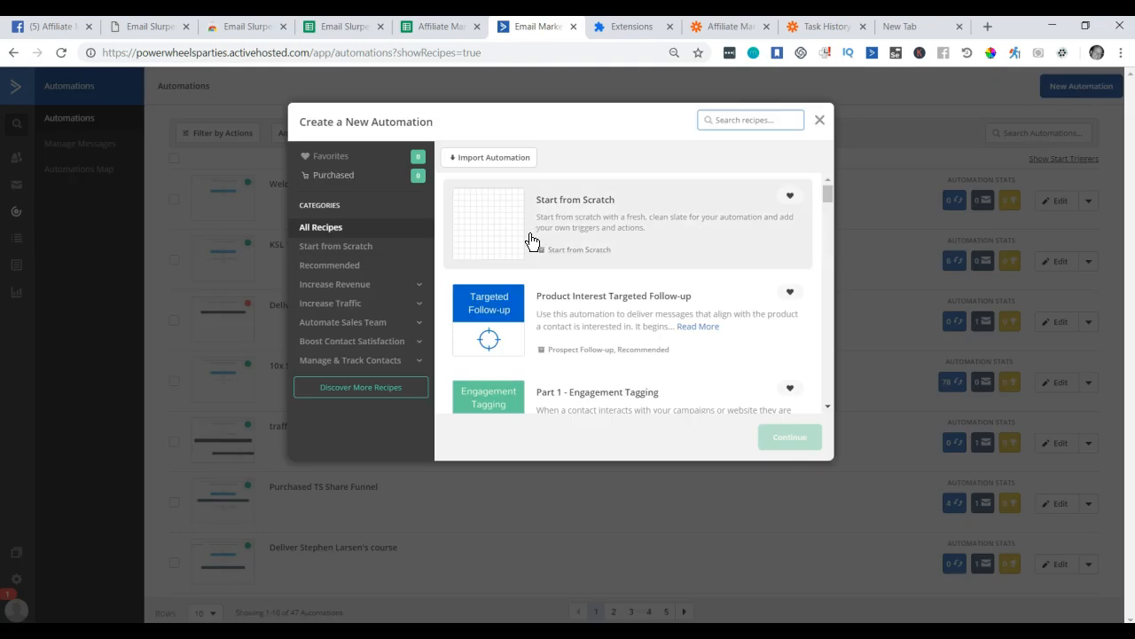
Build a from-scratch automation triggered when tag joinedAffiliateMarketersFacebookGroup is added.
left_click(505, 228)
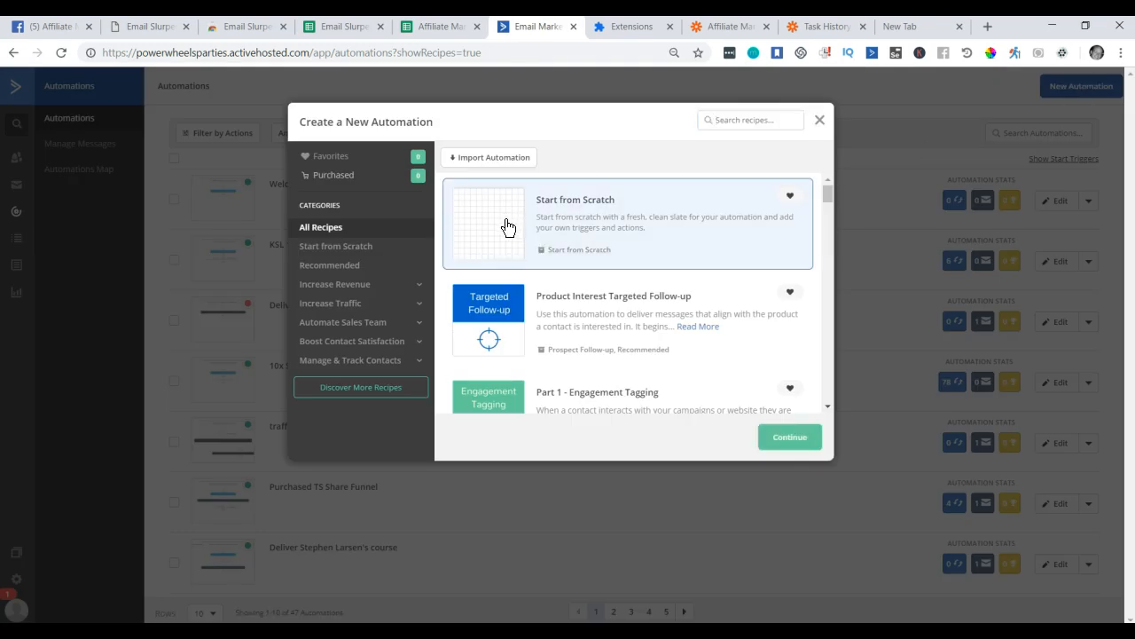
left_click(792, 447)
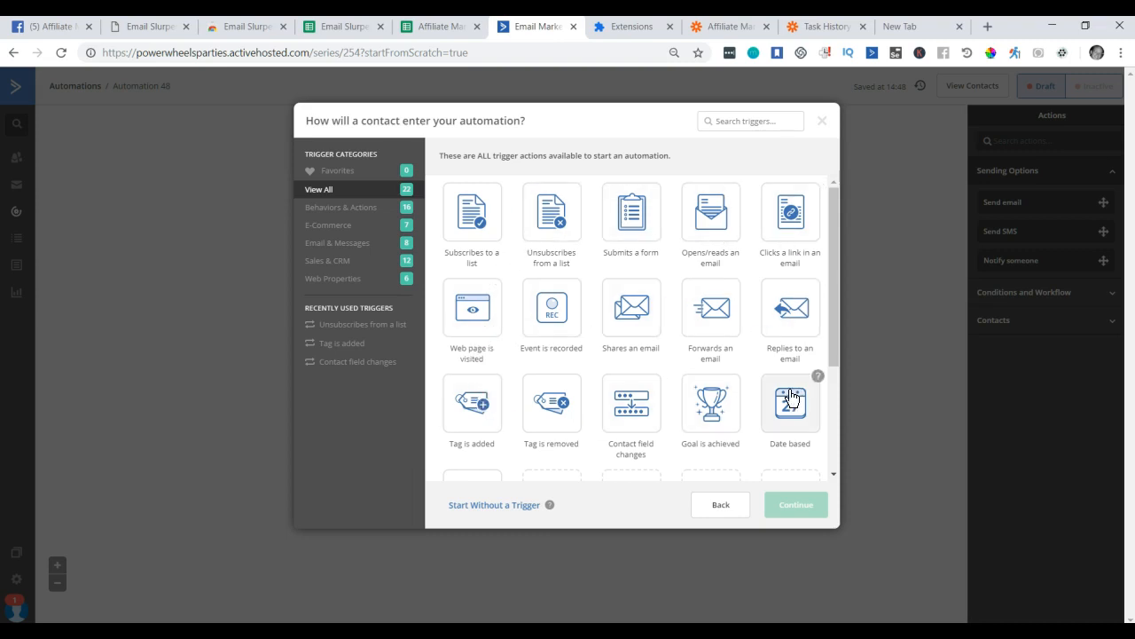
scroll(550, 373, "down", 1)
left_click(477, 328)
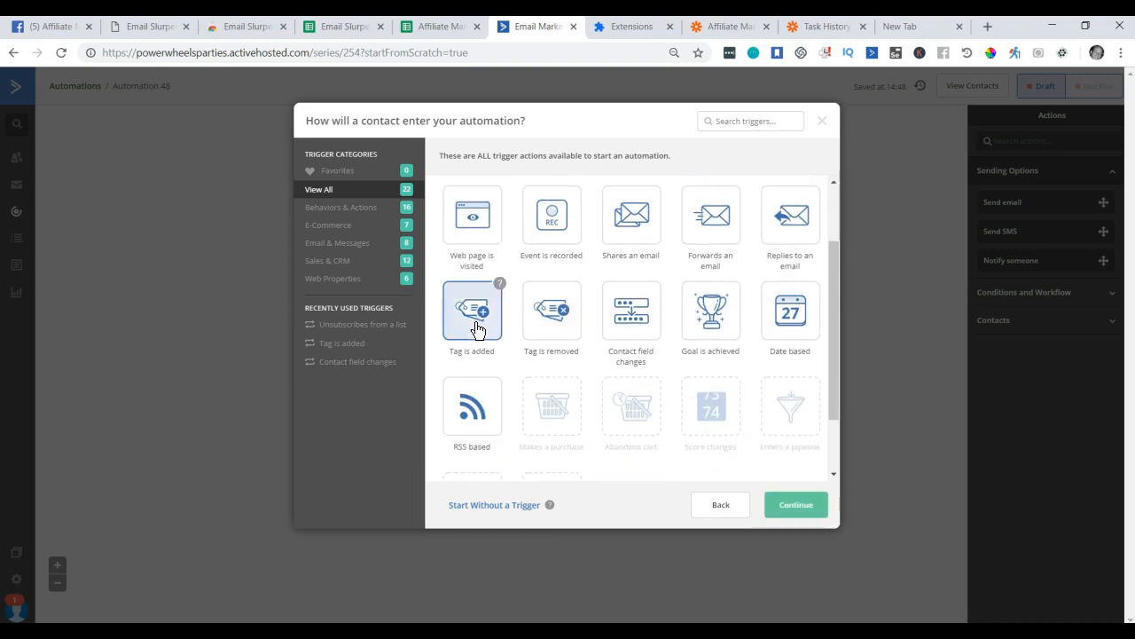
left_click(808, 507)
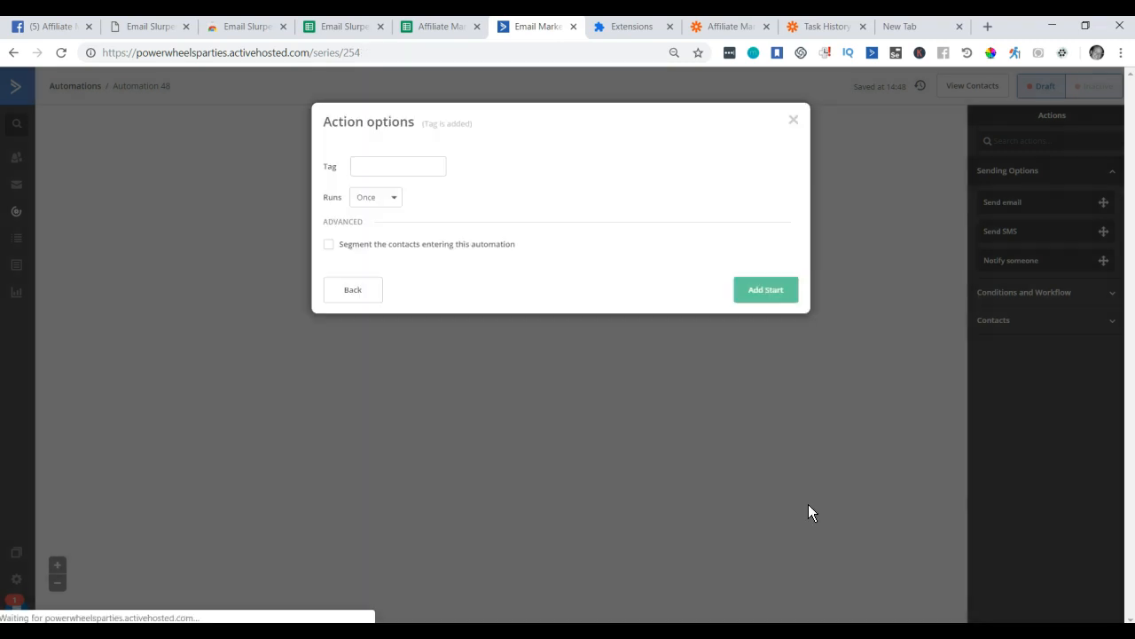
left_click(408, 169)
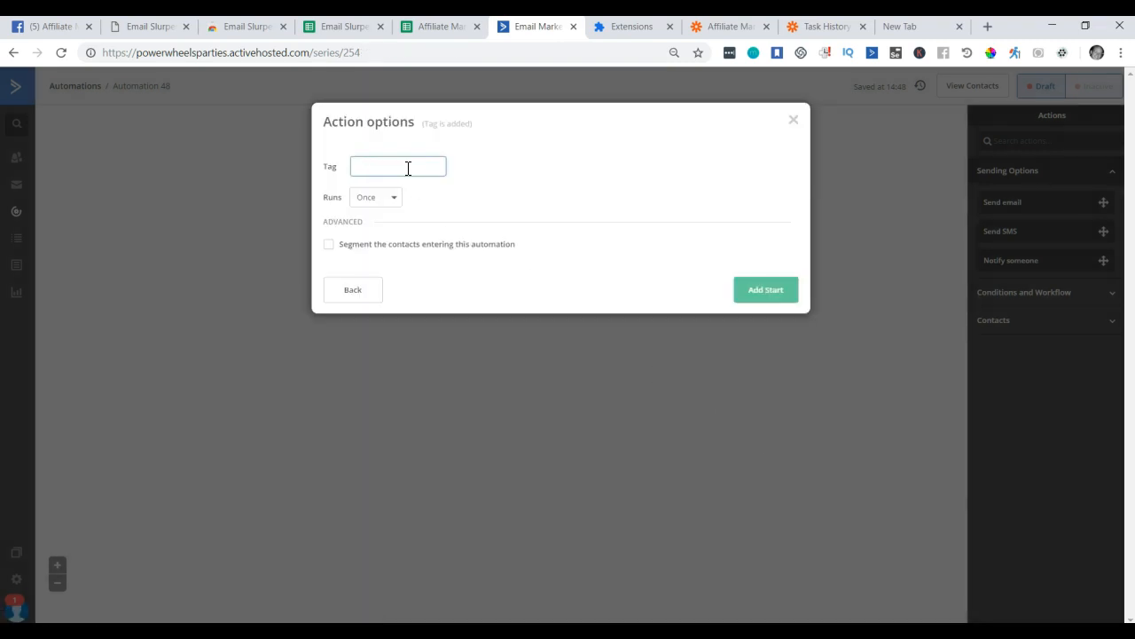
type("joinedAffiliateMarketersFacebookGroup")
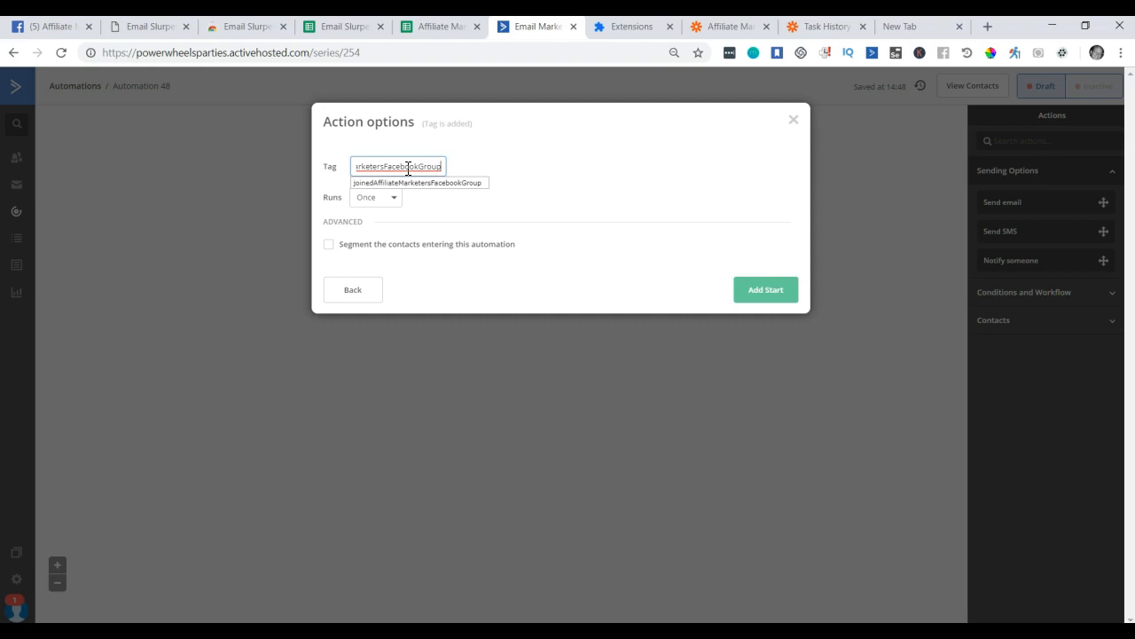
left_click(439, 183)
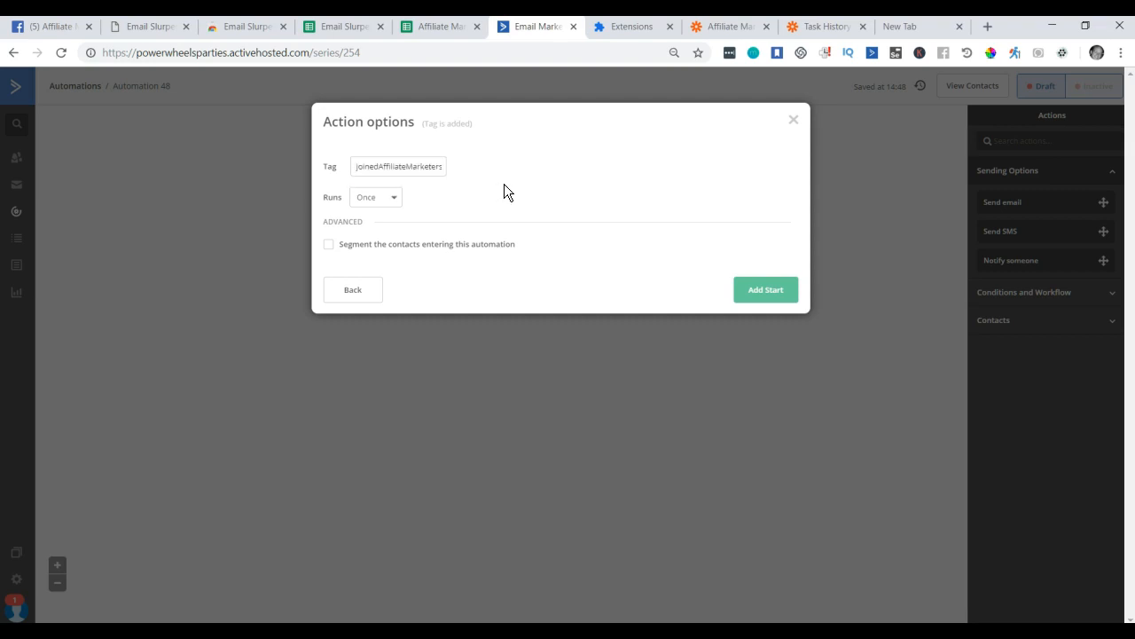
left_click(775, 291)
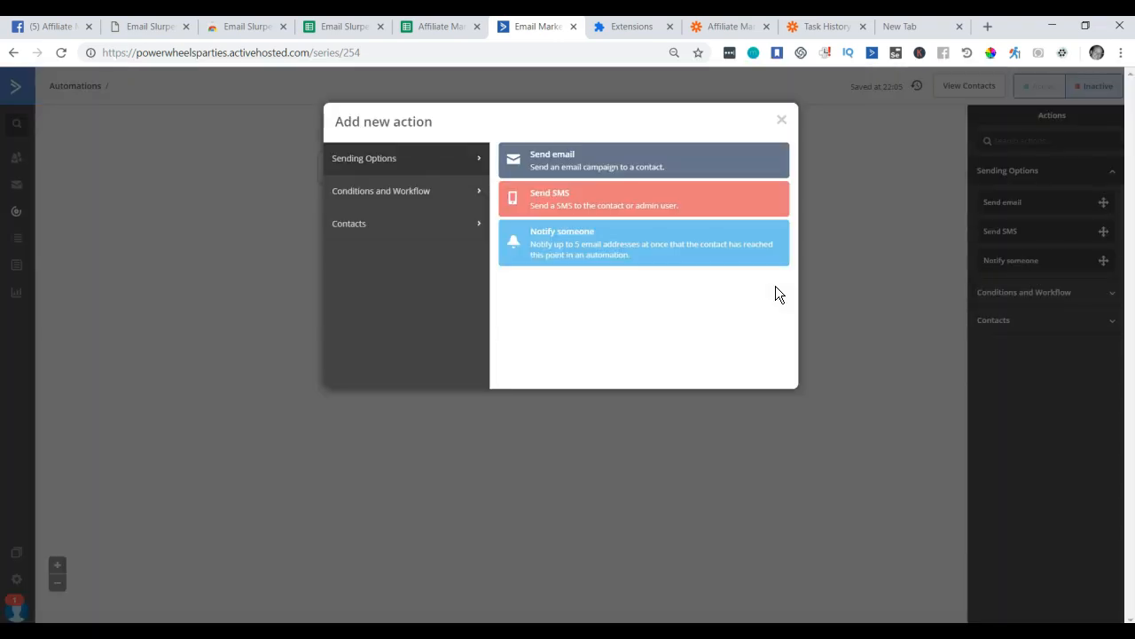
Add a Notify someone step from 'Affiliate Marketers FB Group' that goes to the admin's e-mail address.
left_click(559, 248)
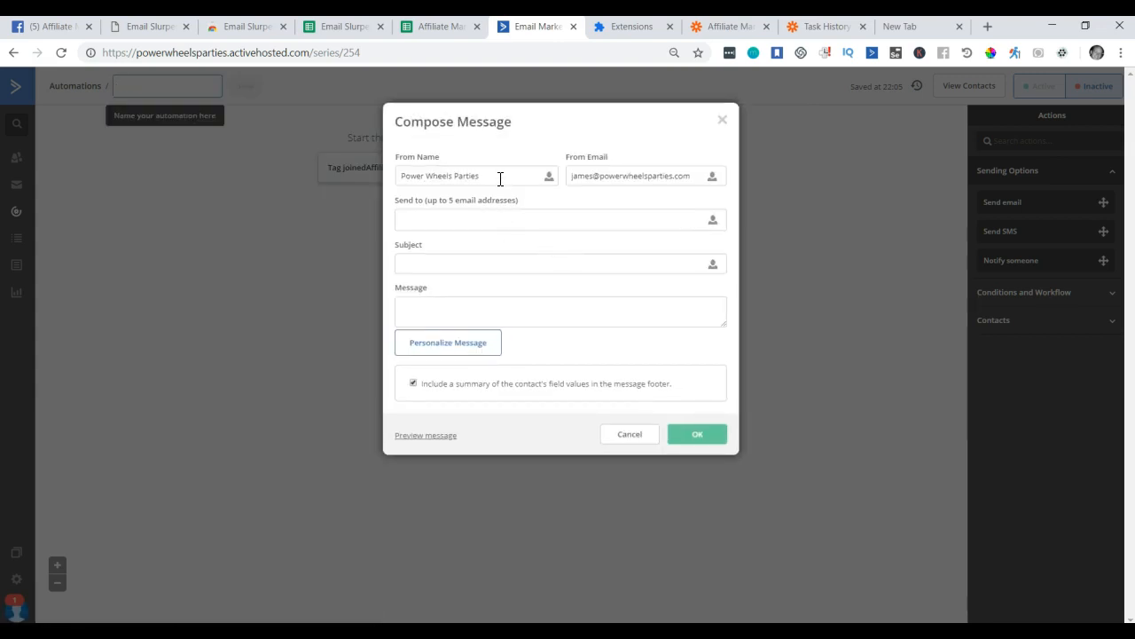
left_click_drag(500, 178, 376, 176)
type("Affiliate Marketers FB Group")
key("Tab")
key("Tab")
key("Tab")
key("Return")
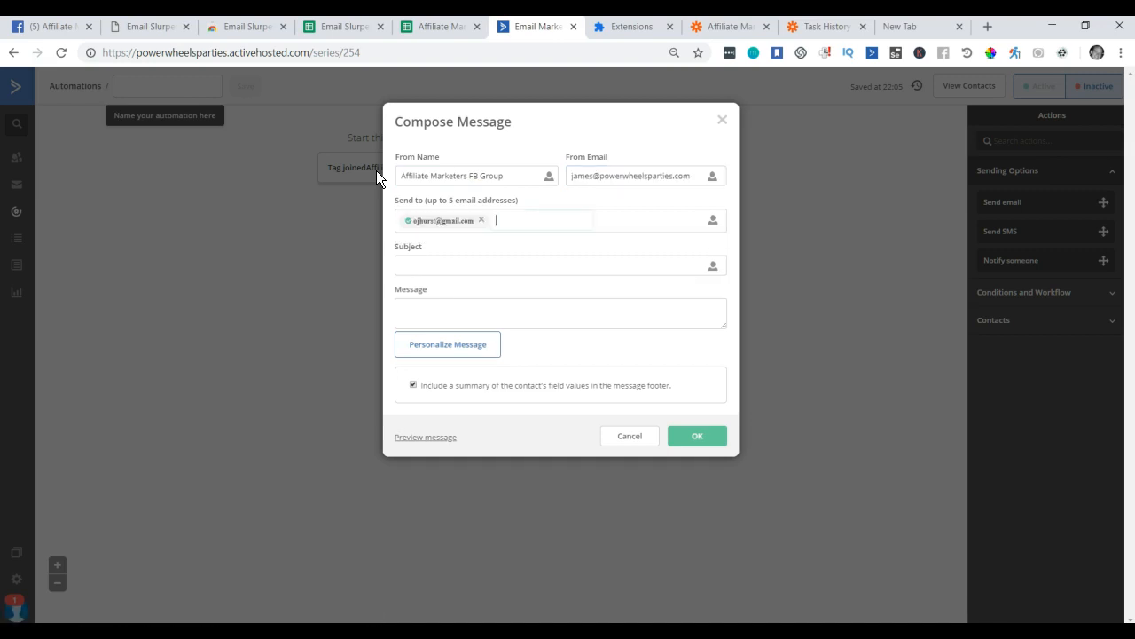
Start the subject with 'Congrats!' and insert the %FULLNAME% placeholder.
left_click(449, 265)
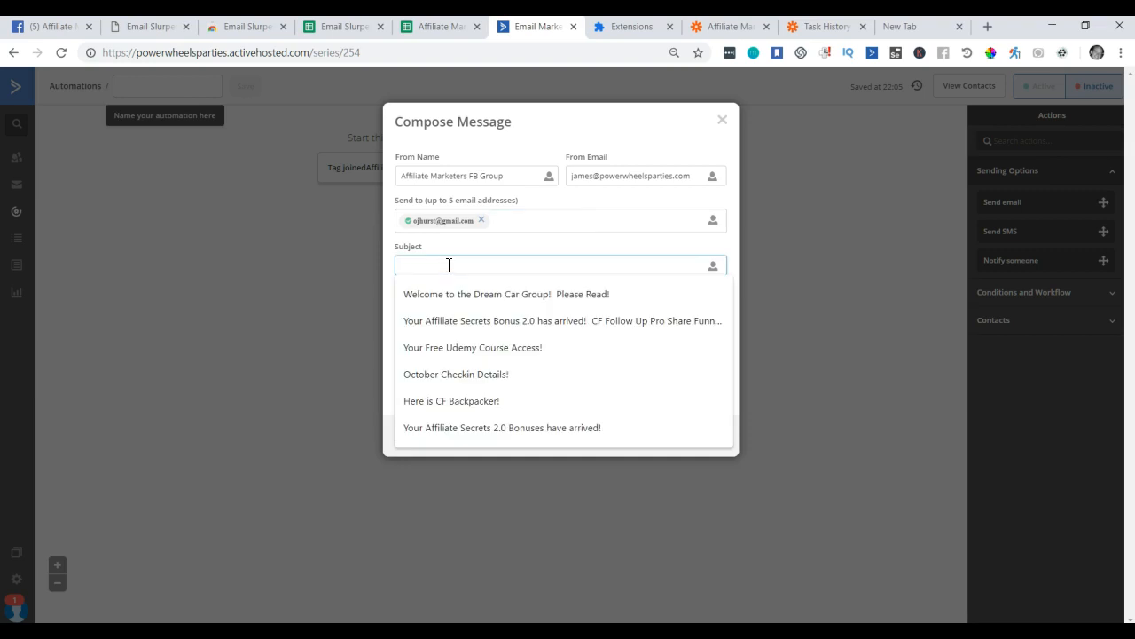
type("Congrast")
key("BackSpace")
key("BackSpace")
type("ats")
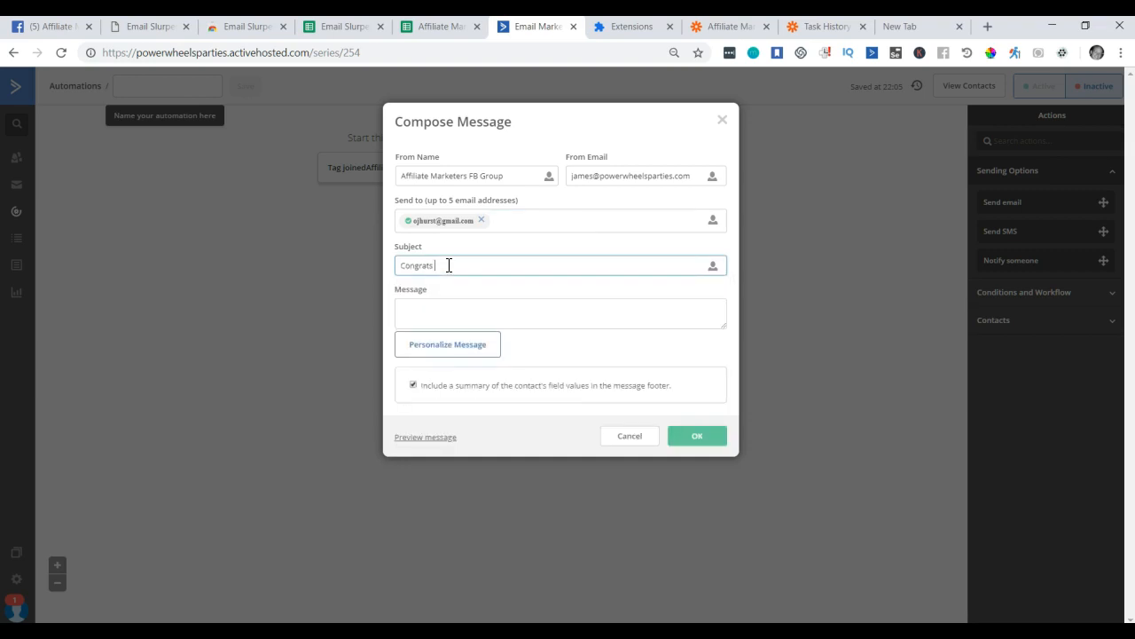
left_click(713, 268)
left_click(692, 314)
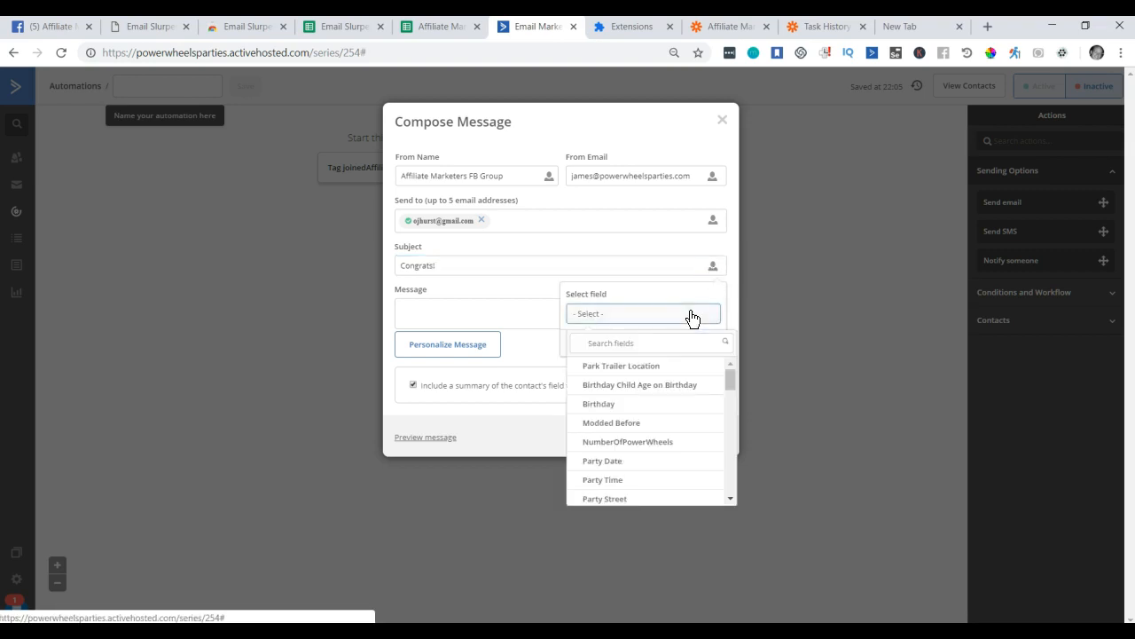
scroll(659, 408, "down", 2)
scroll(659, 402, "down", 3)
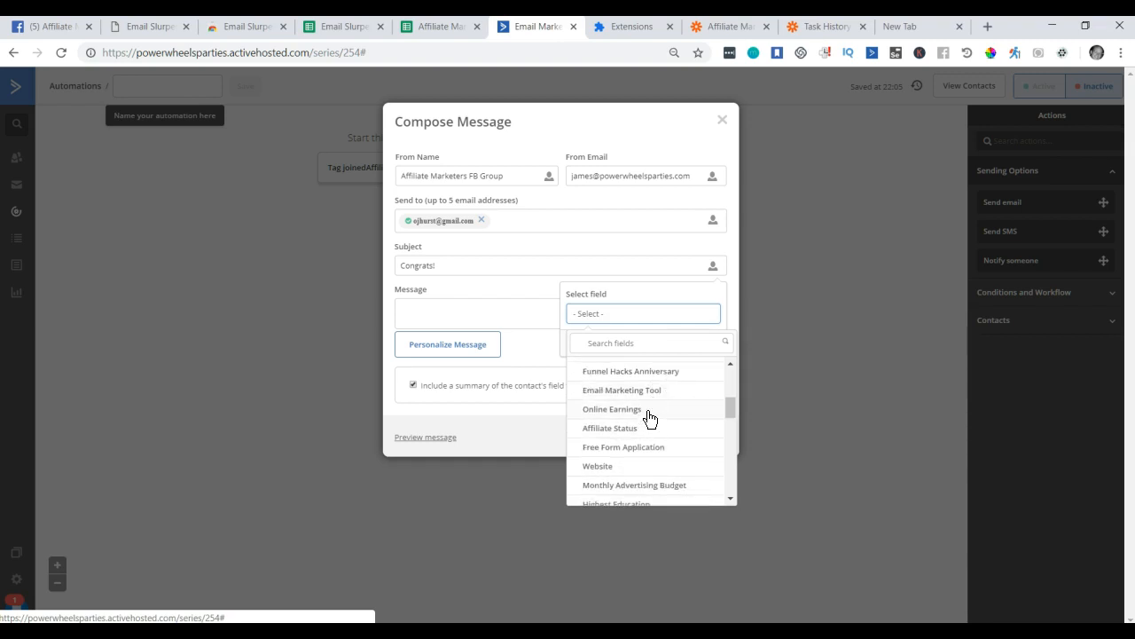
scroll(648, 417, "down", 3)
scroll(642, 435, "up", 1)
scroll(641, 434, "up", 3)
scroll(643, 430, "down", 5)
scroll(650, 417, "down", 1)
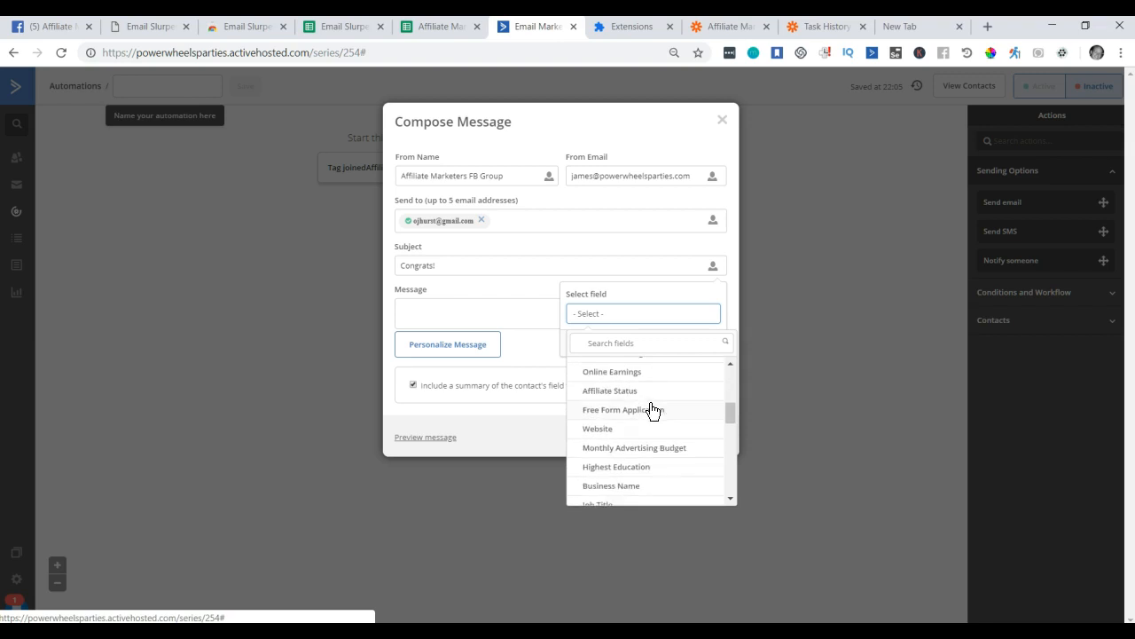
left_click(651, 344)
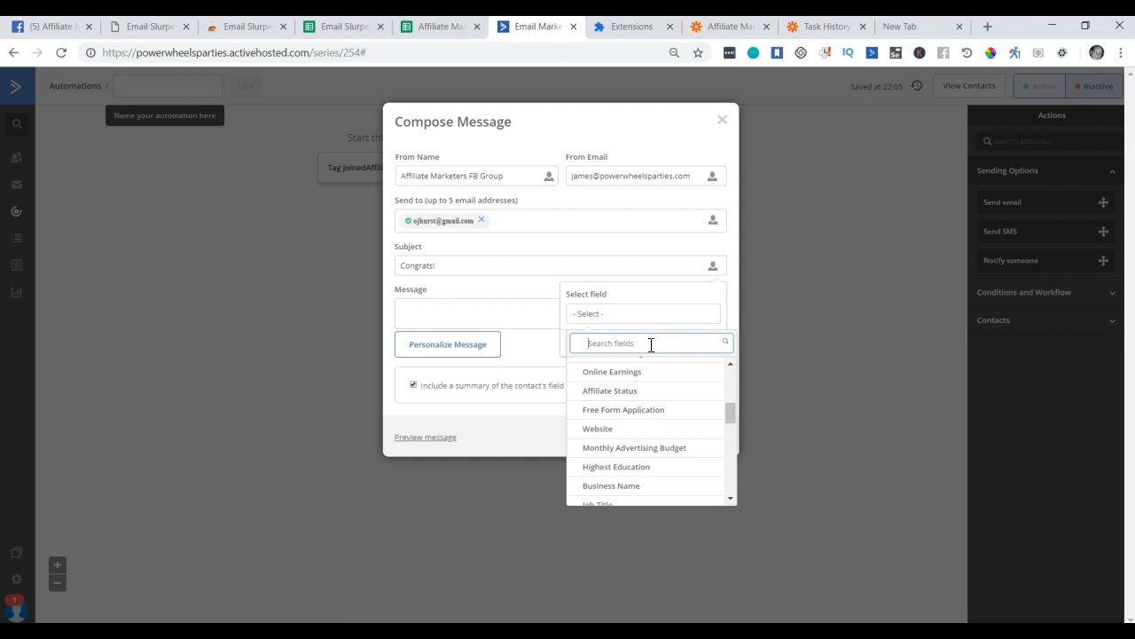
type("name")
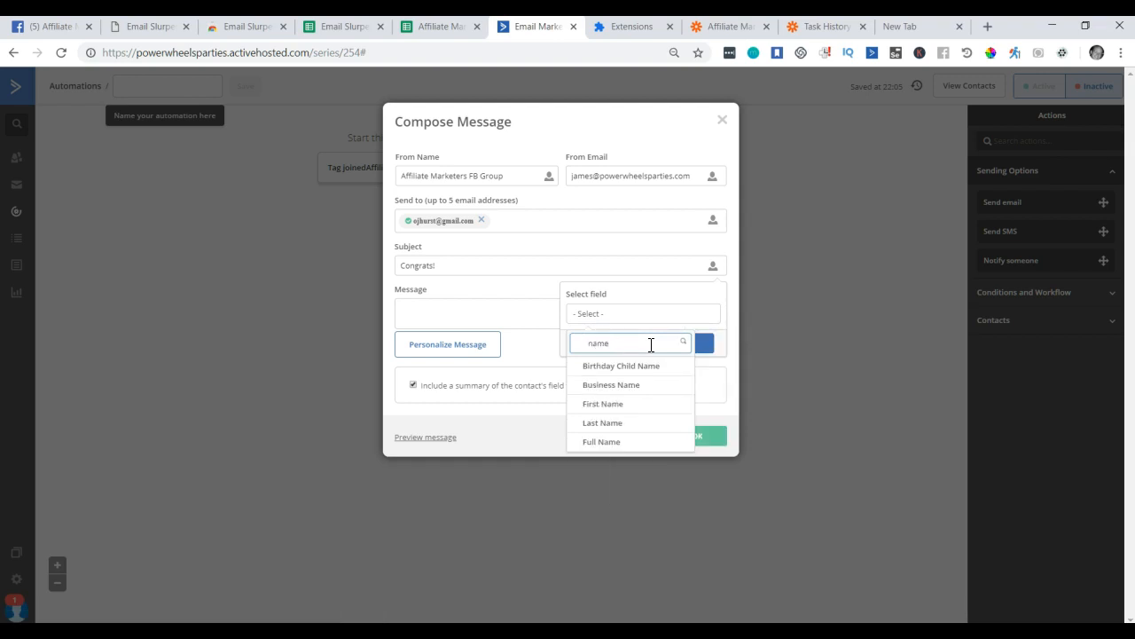
left_click(610, 442)
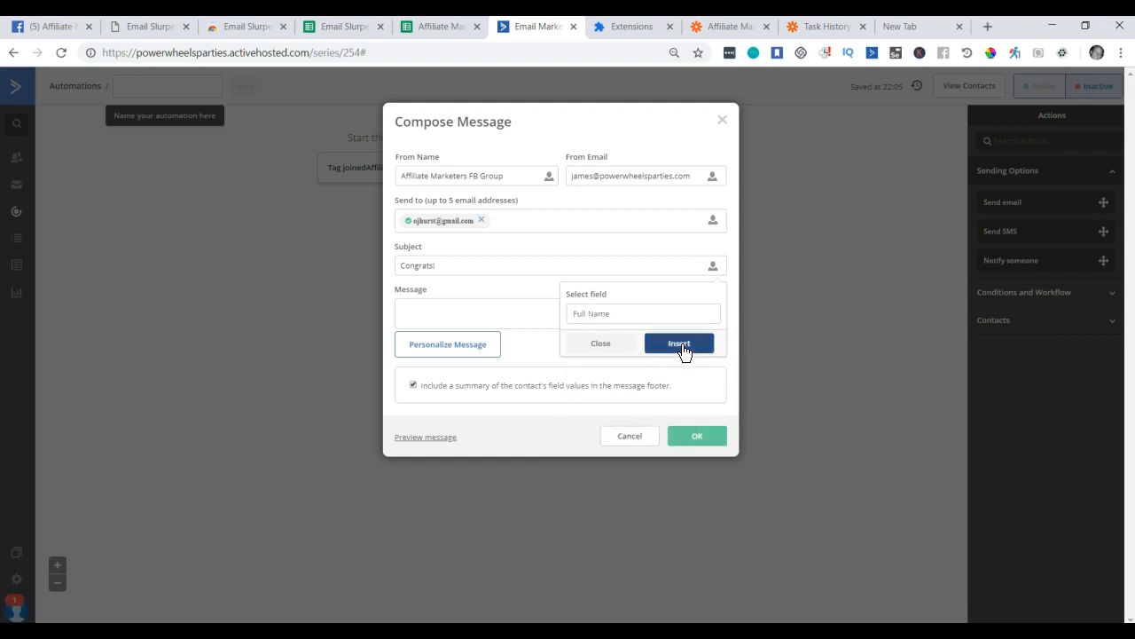
left_click(679, 344)
Add %EMAIL% and 'has joined the Affiliate Marketers Group!' to the subject.
left_click(595, 268)
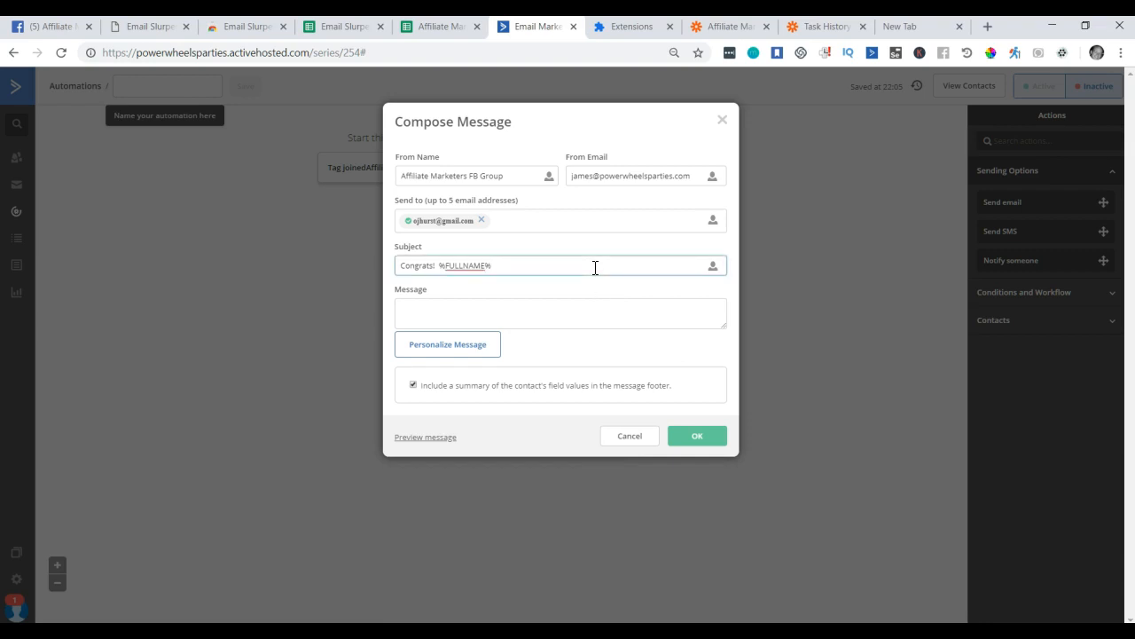
left_click(712, 266)
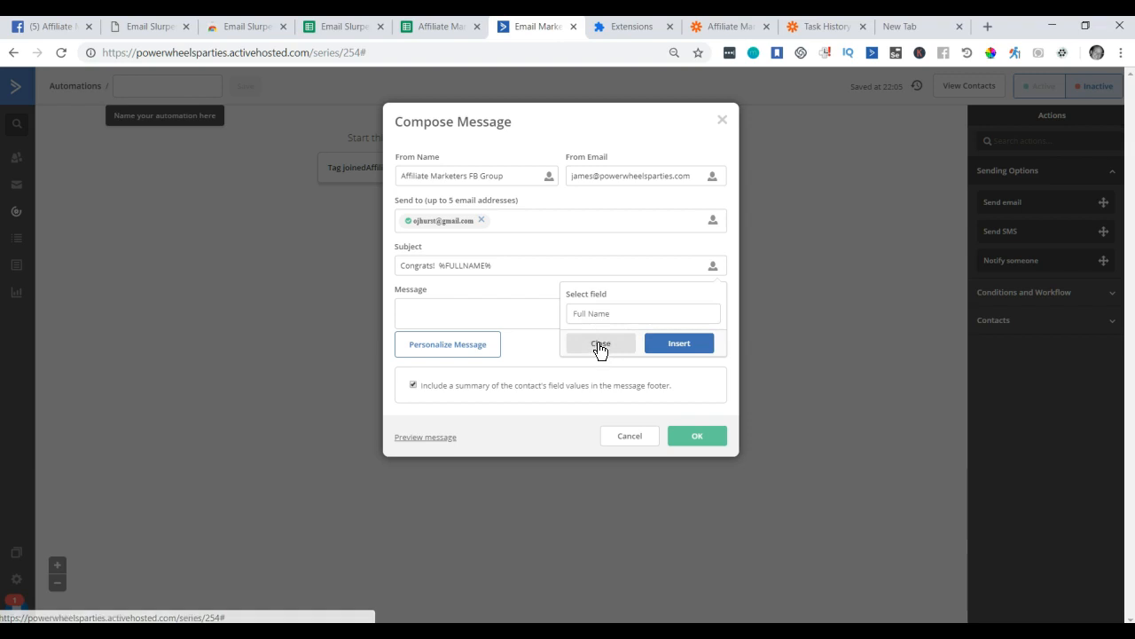
left_click(628, 314)
left_click(632, 342)
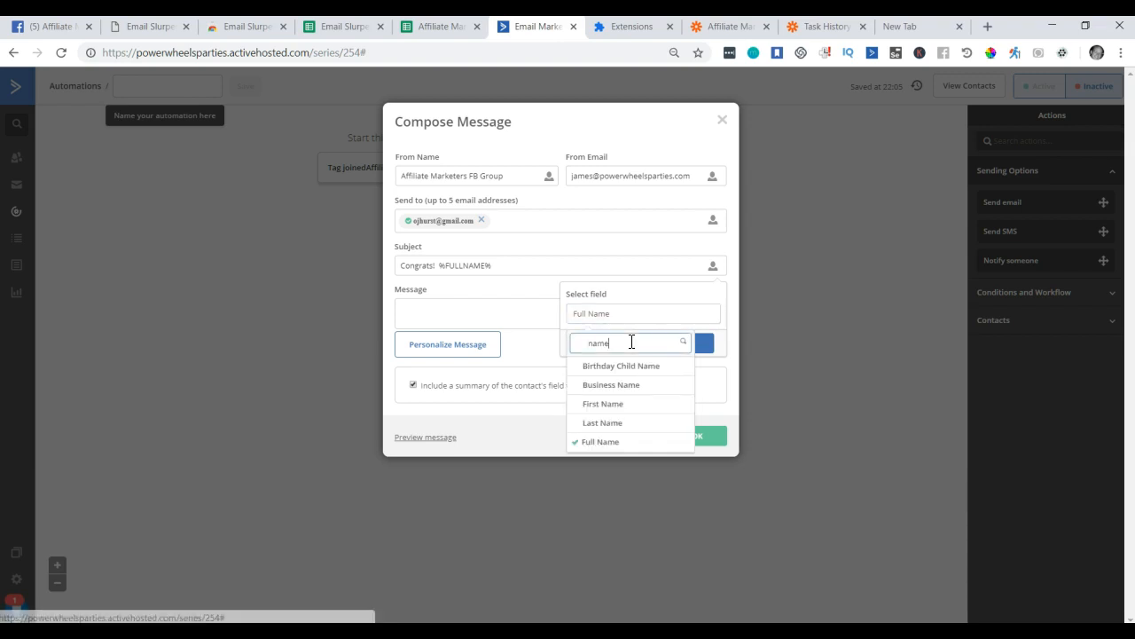
key("BackSpace")
key("BackSpace")
key("BackSpace")
key("BackSpace")
type("email")
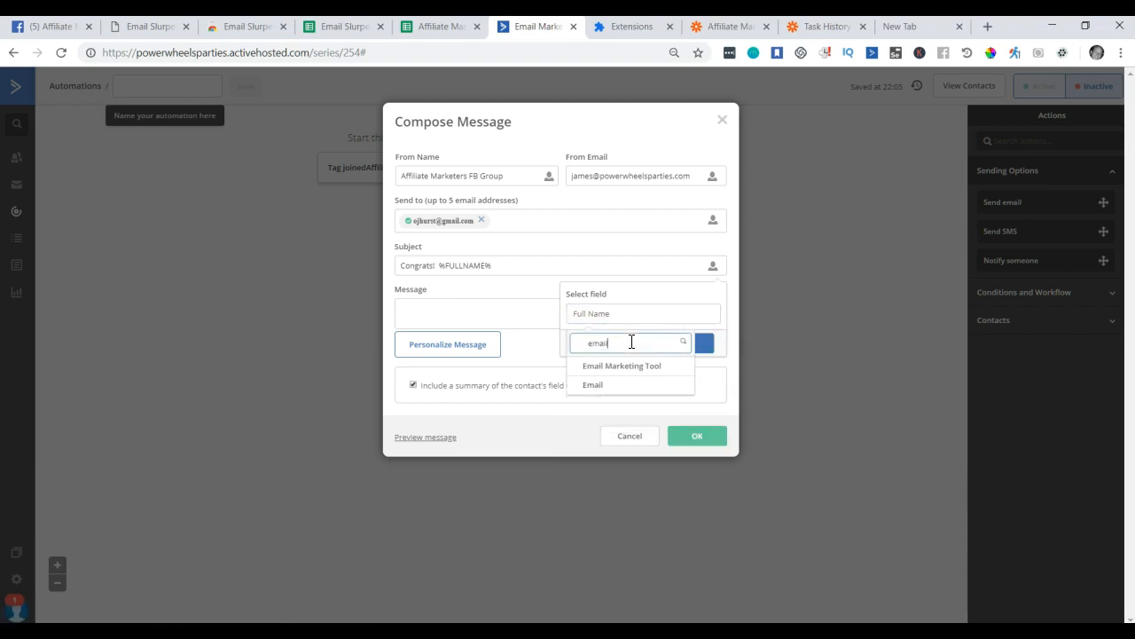
left_click(607, 390)
left_click(684, 343)
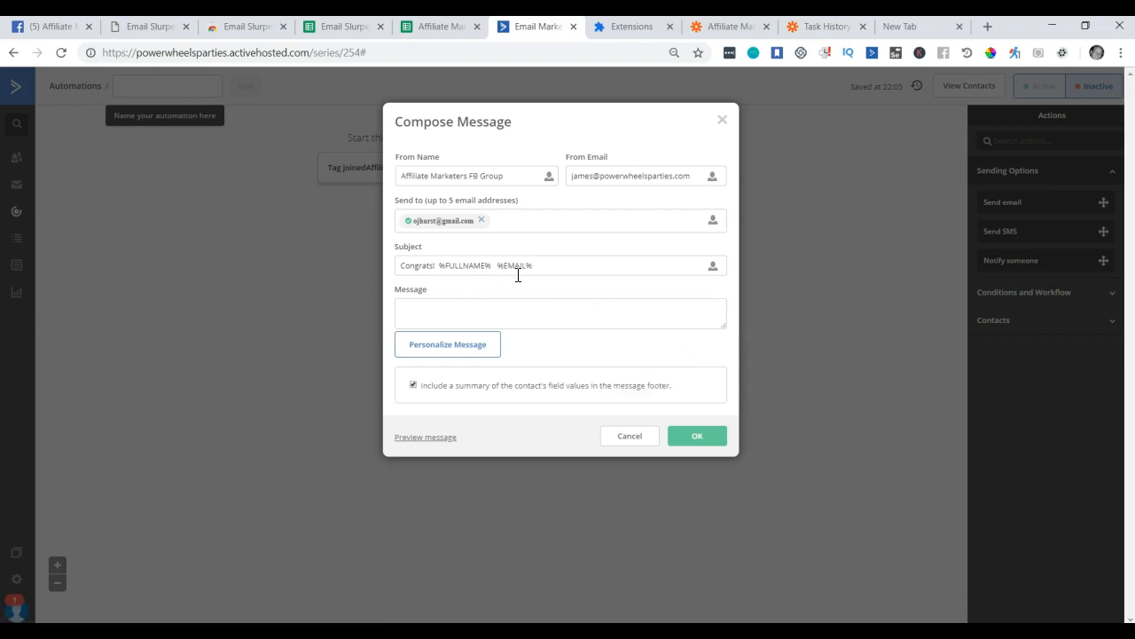
left_click(555, 269)
type("has jione")
key("BackSpace")
key("BackSpace")
key("BackSpace")
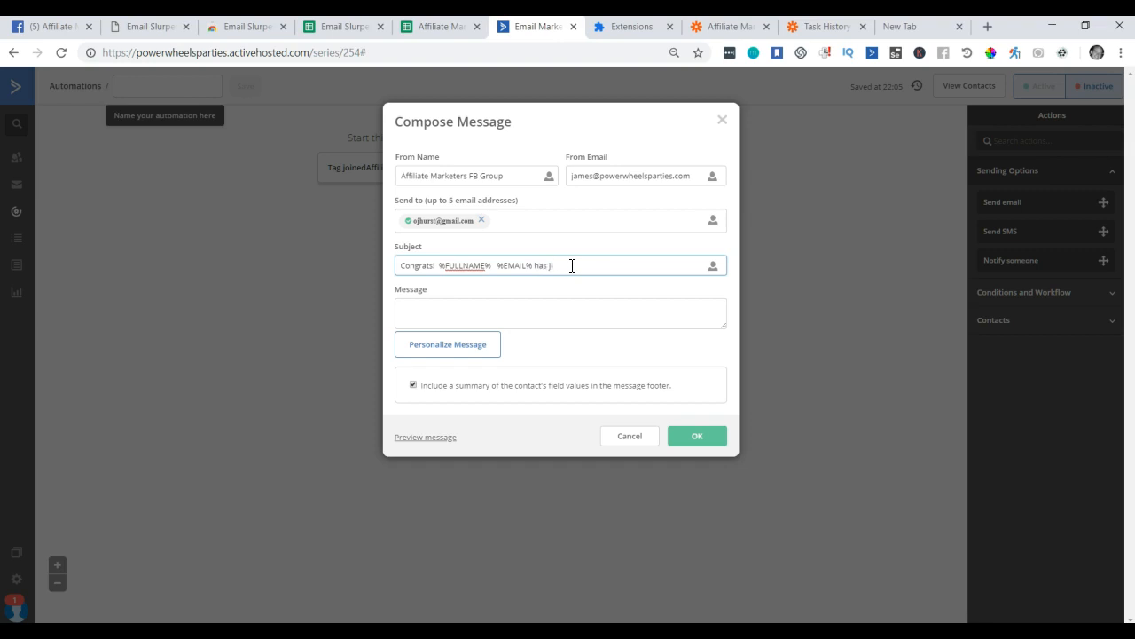
type("oined the Affiliate Marketers Group!")
Copy the subject into the message body, turn off the field summary and save the step.
key("ctrl+a")
key("ctrl+c")
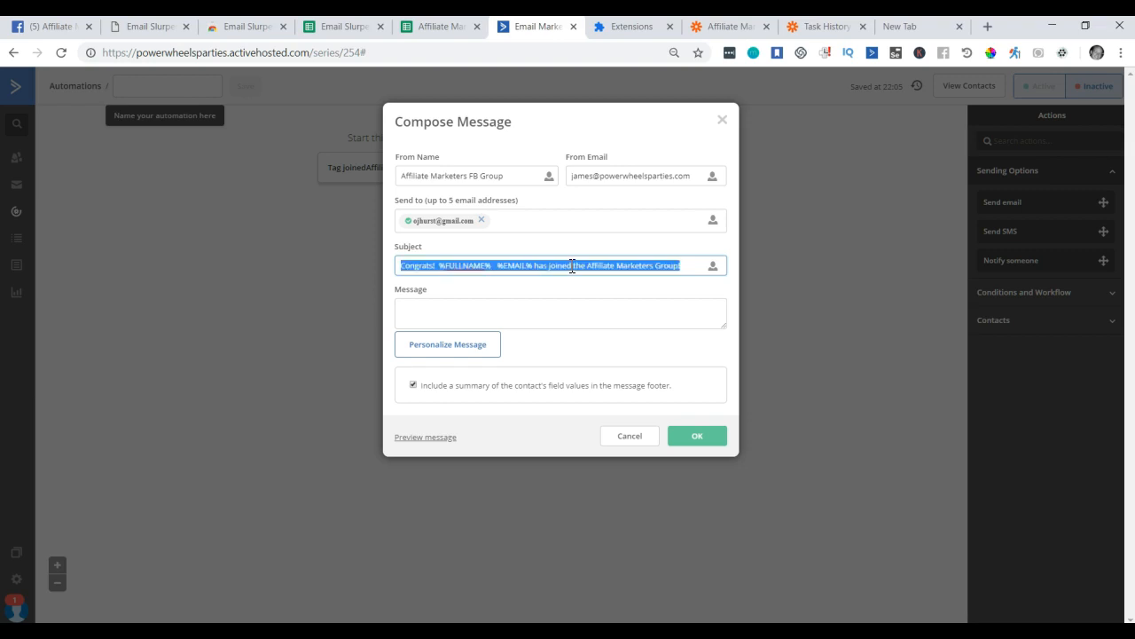
left_click(535, 311)
key("ctrl+v")
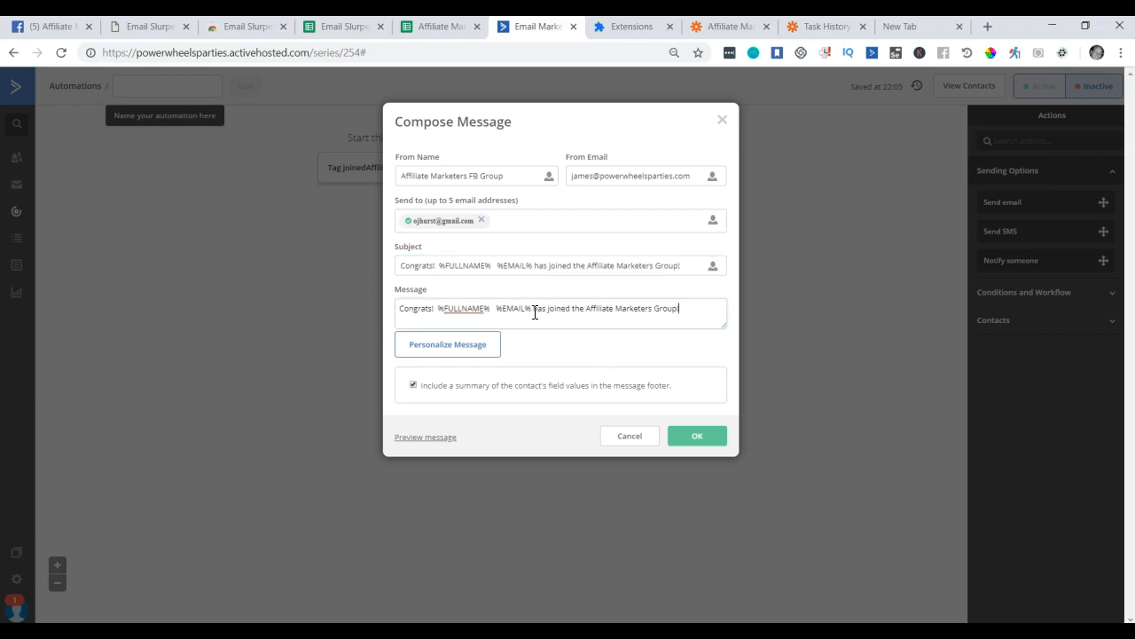
left_click(414, 385)
left_click(705, 437)
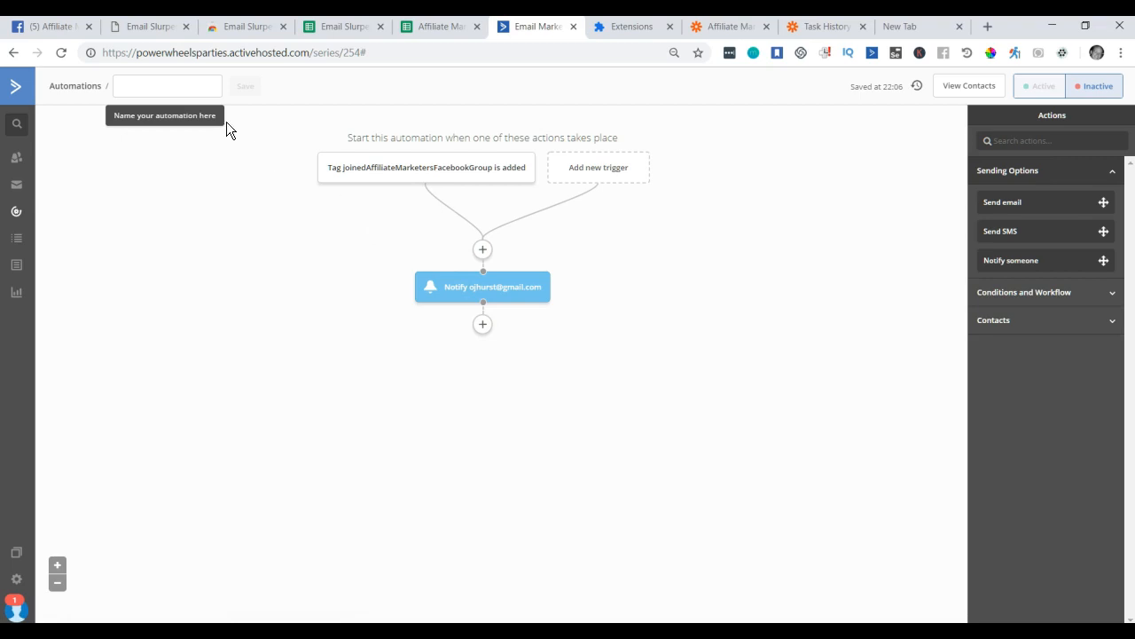
Enter 'Affiliate Marketers FB Group OnBoarding' as the automation's name.
left_click(144, 86)
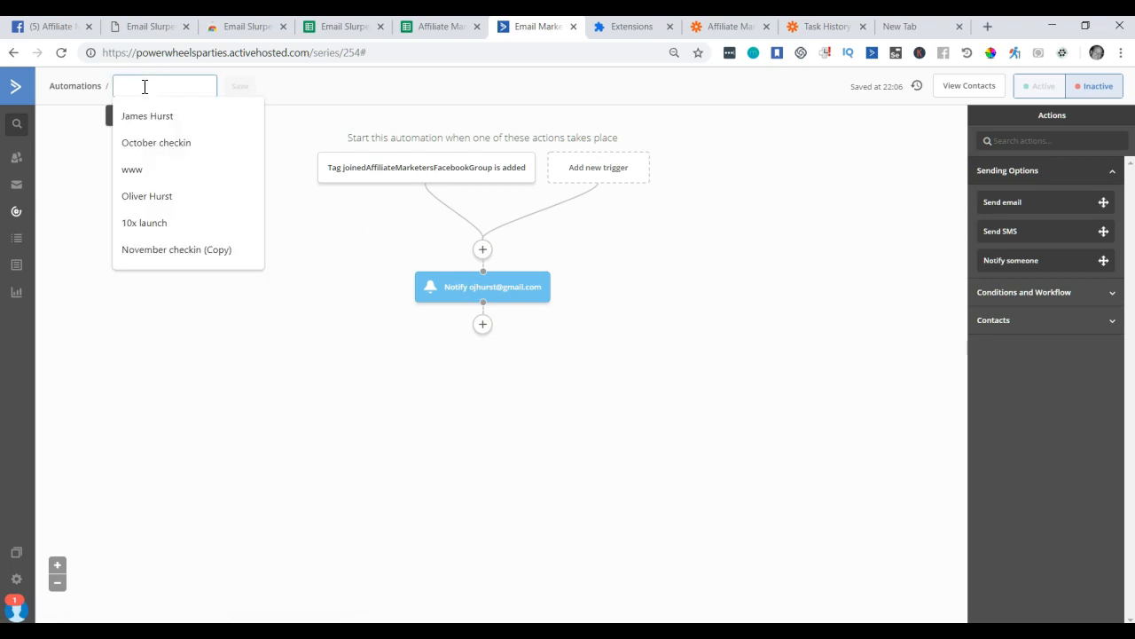
type("Affiliate Marketers G")
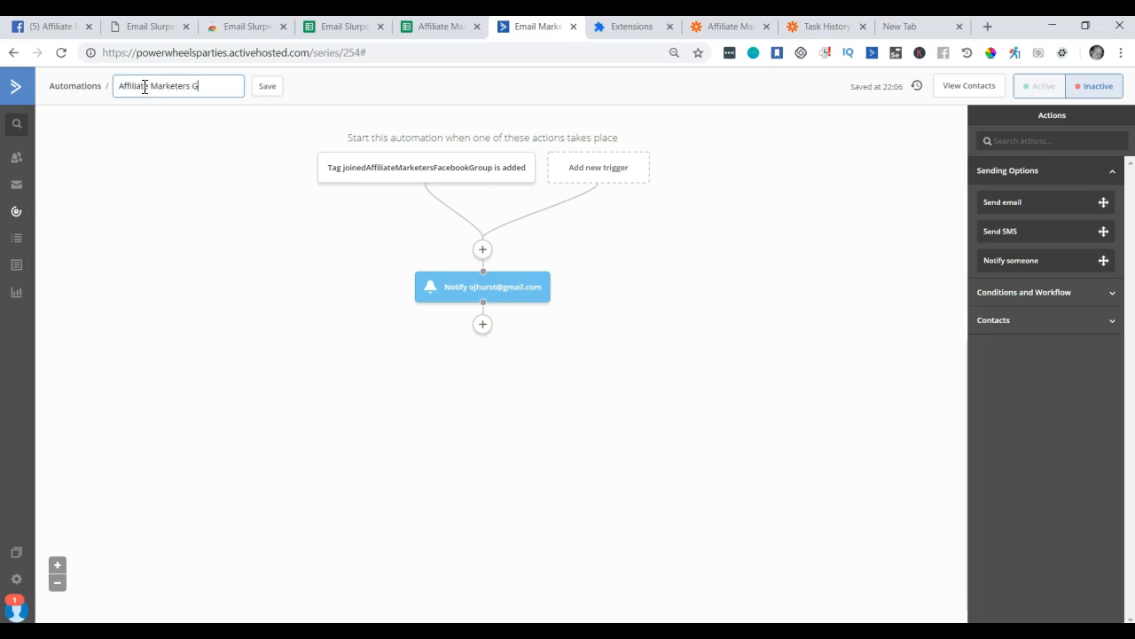
key("BackSpace")
type("FB Group")
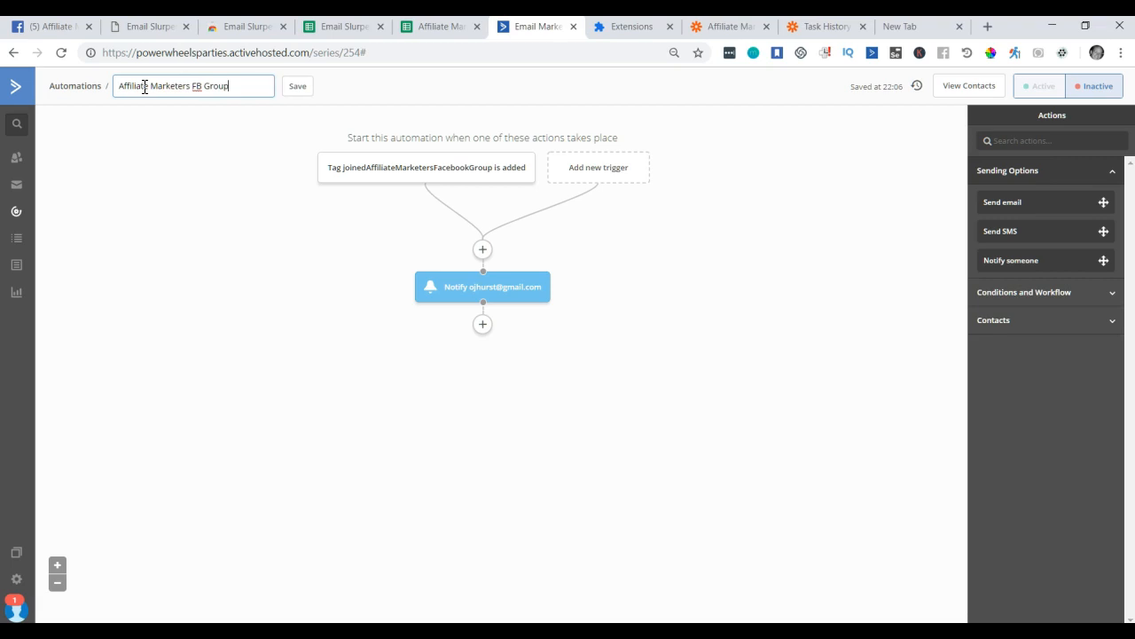
type(" OnBoarding")
key("Return")
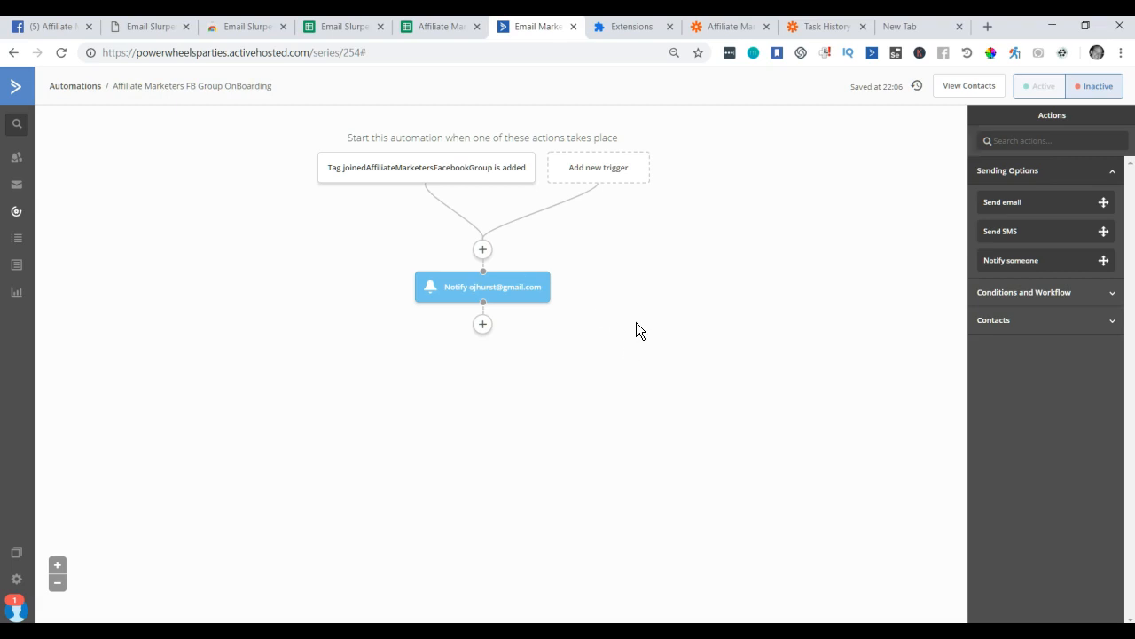
Add a Send email step after the notification and create an email named 'Welcome to the Group'.
left_click(482, 325)
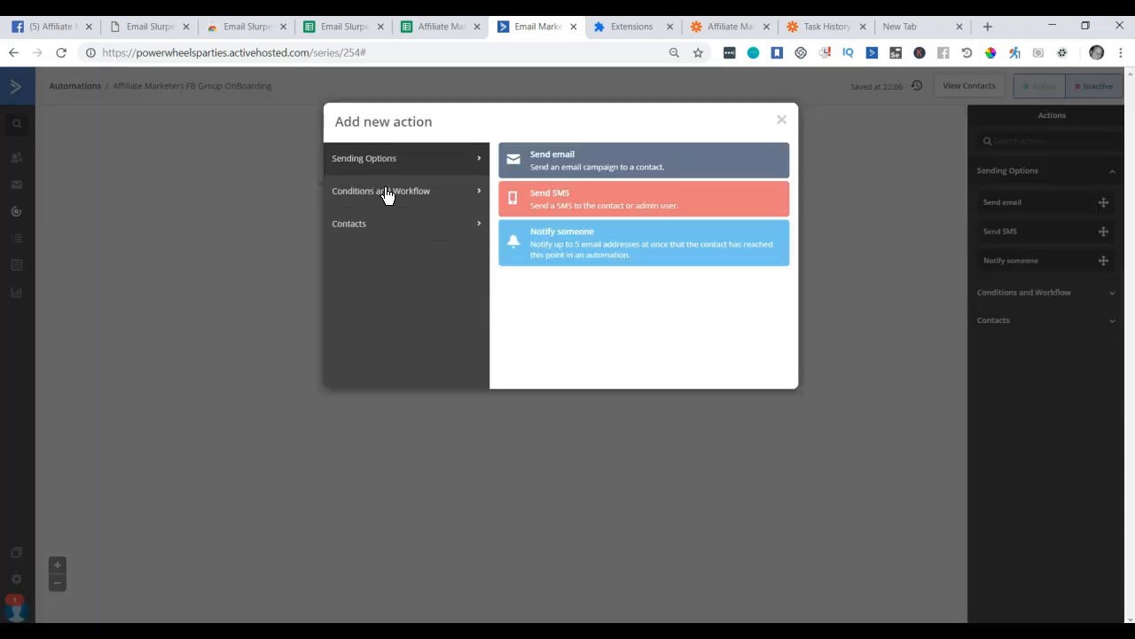
left_click(536, 167)
left_click(525, 307)
left_click(471, 360)
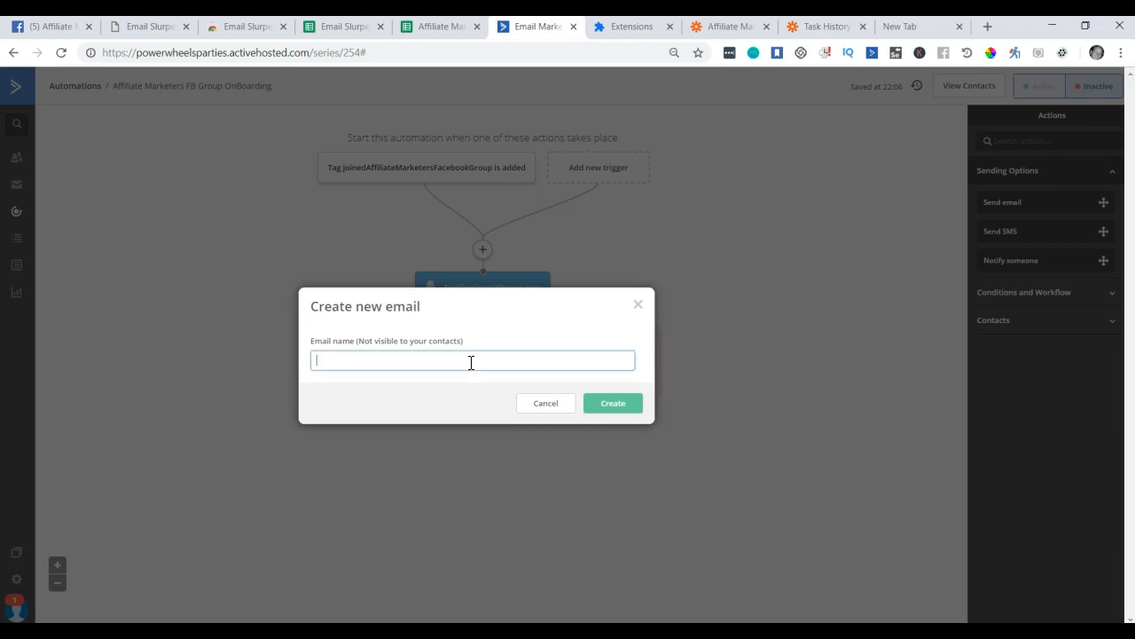
type("Welcome toeh")
key("BackSpace")
key("BackSpace")
type("the Group")
left_click(621, 403)
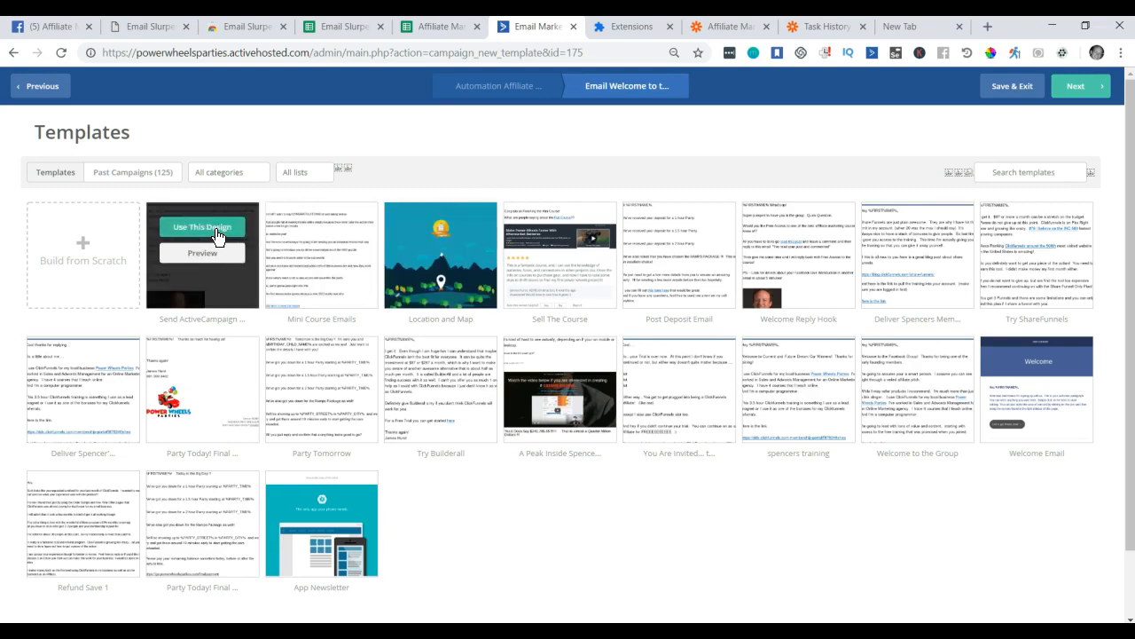
Use the Send ActiveCampaign design with subject 'Welcome to the Affiliate Marketers Facebook Group!' and continue.
left_click(197, 232)
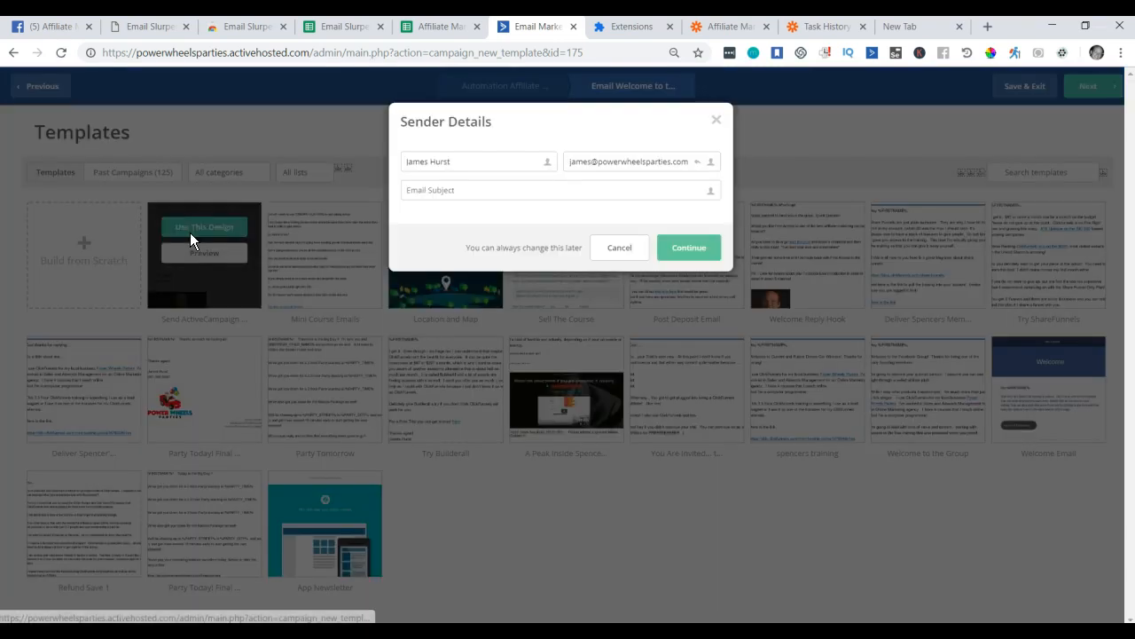
left_click(465, 192)
type("W")
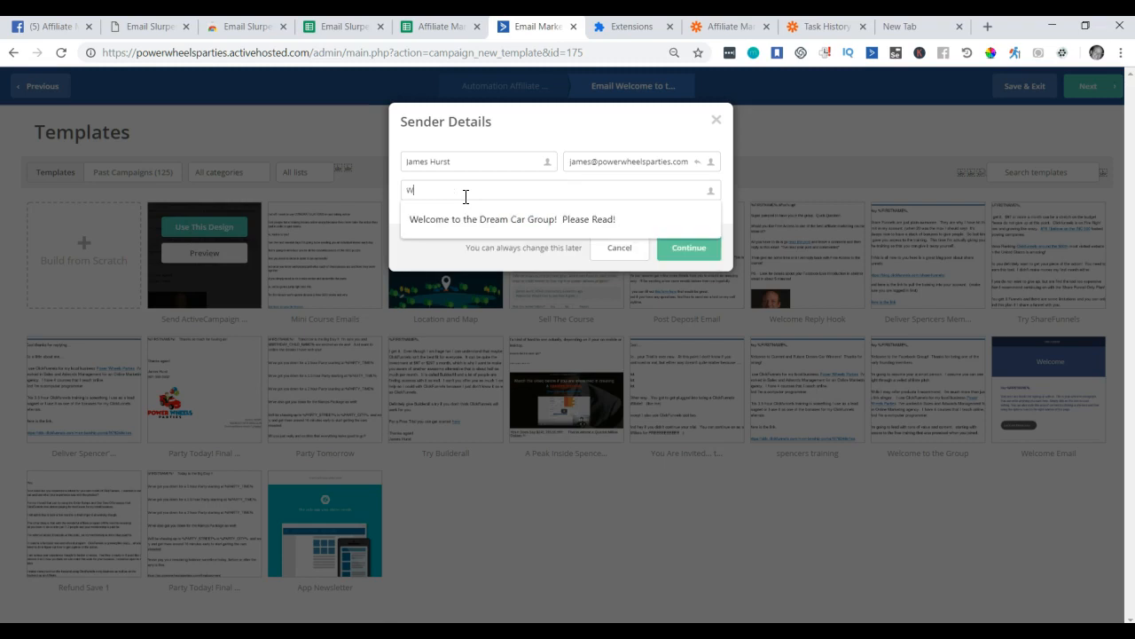
type("elcome toe the")
key("BackSpace")
type("the aff")
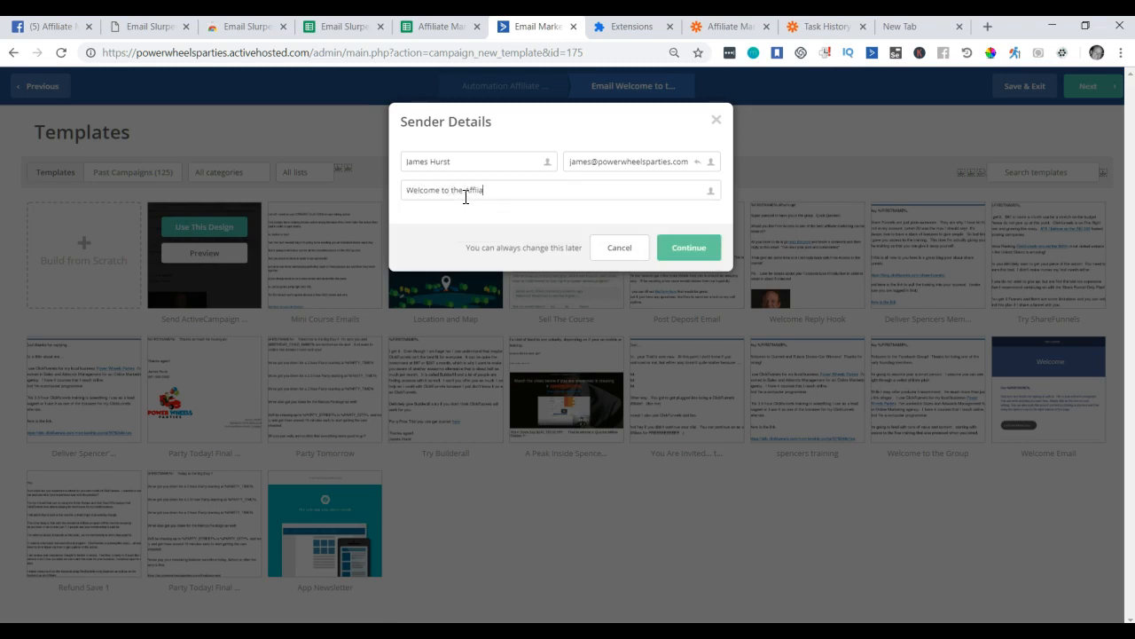
type("iliate Marketers Facebook Group")
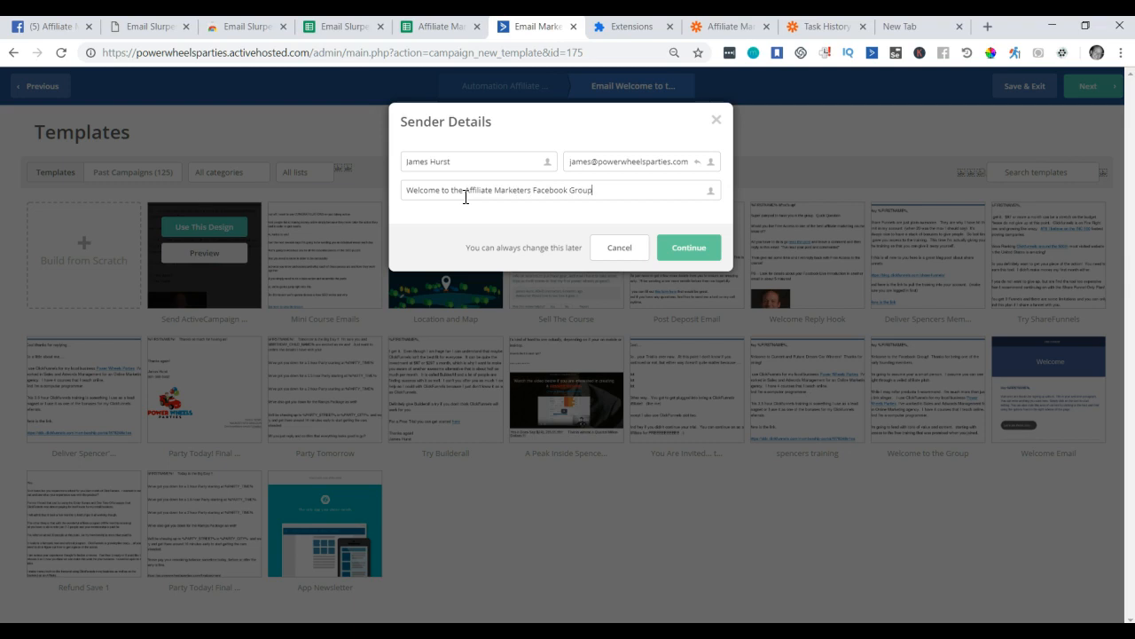
left_click(702, 249)
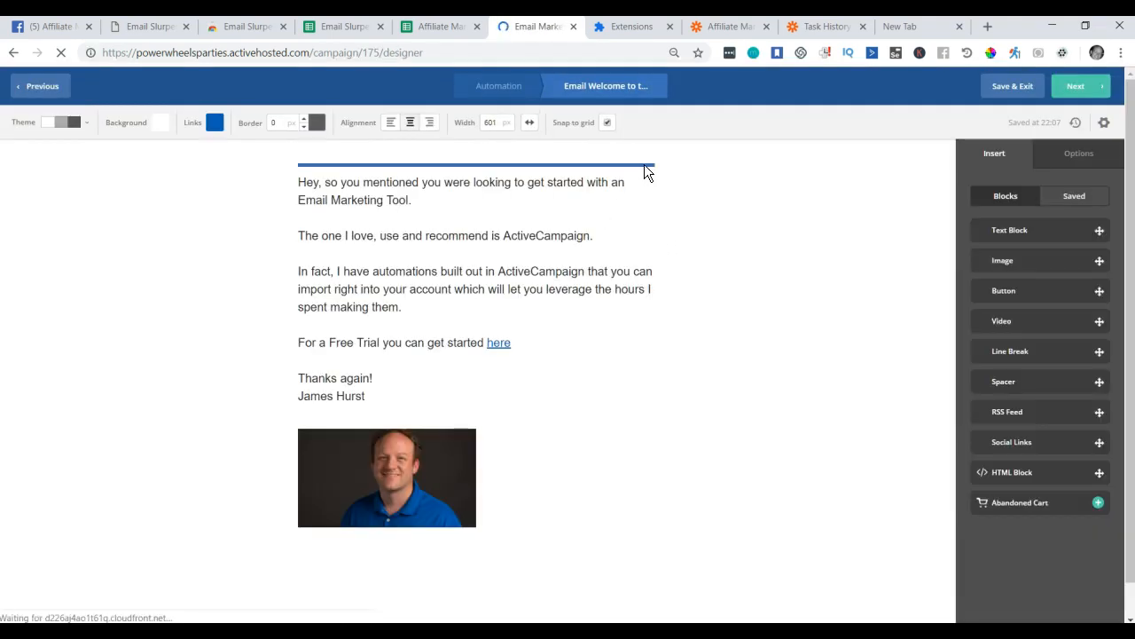
Delete the template's top line break block and its first four paragraphs.
left_click(619, 165)
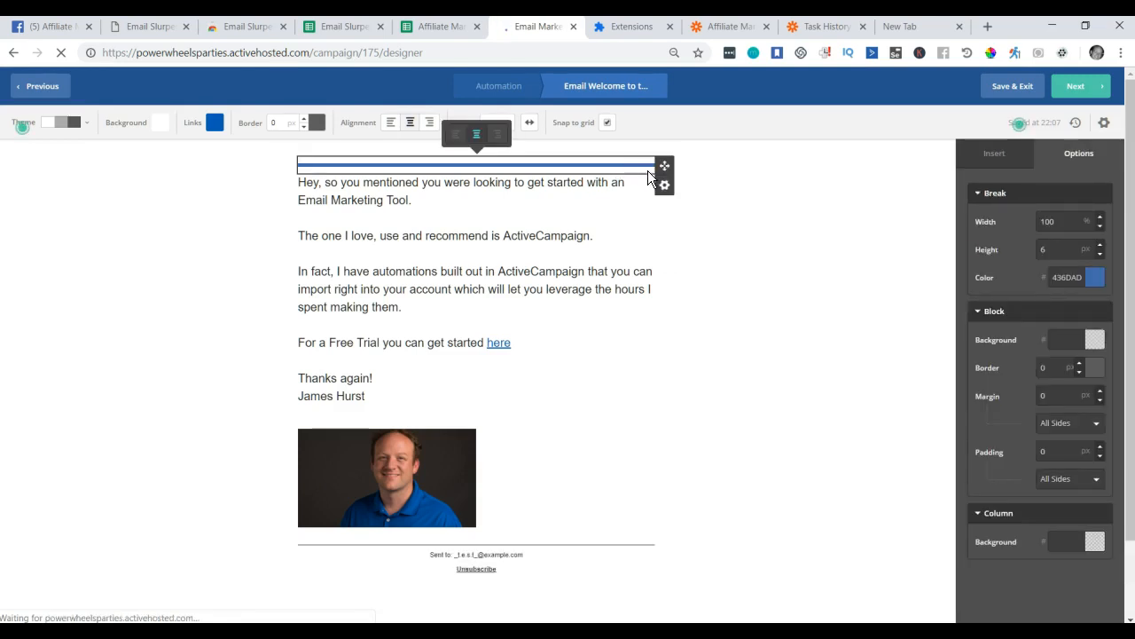
left_click(664, 184)
left_click(647, 279)
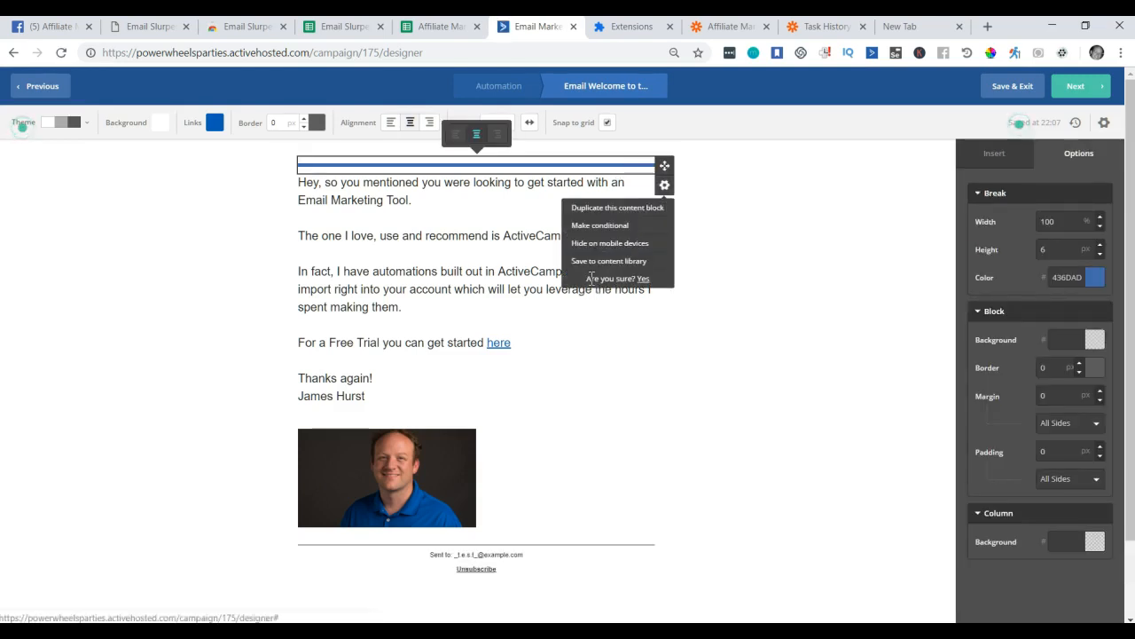
left_click(644, 280)
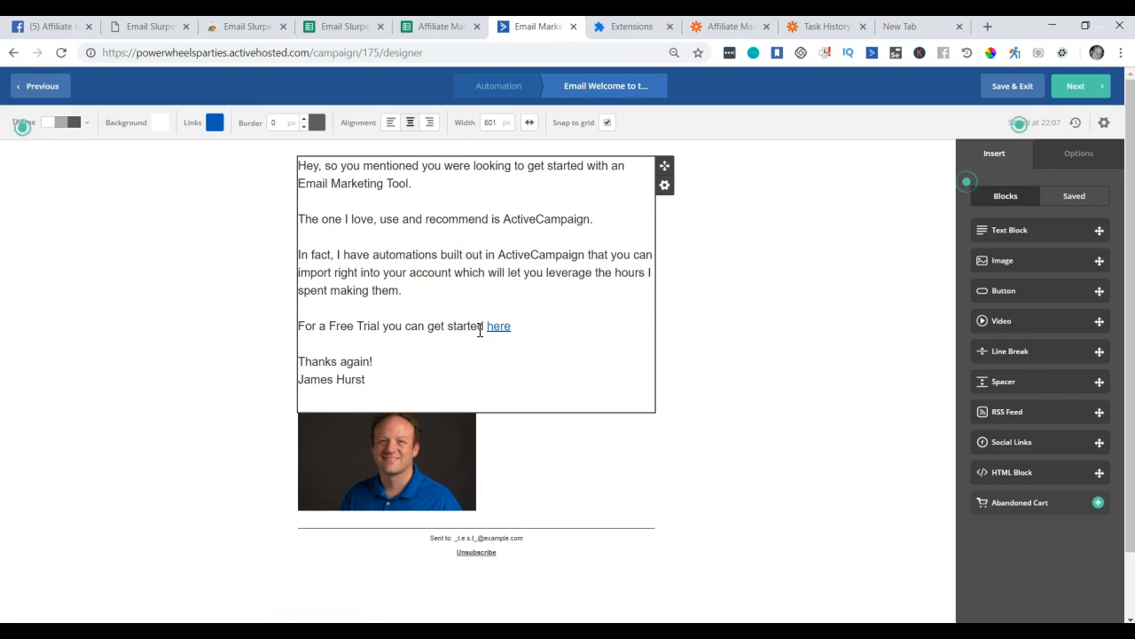
left_click_drag(538, 330, 300, 165)
key("BackSpace")
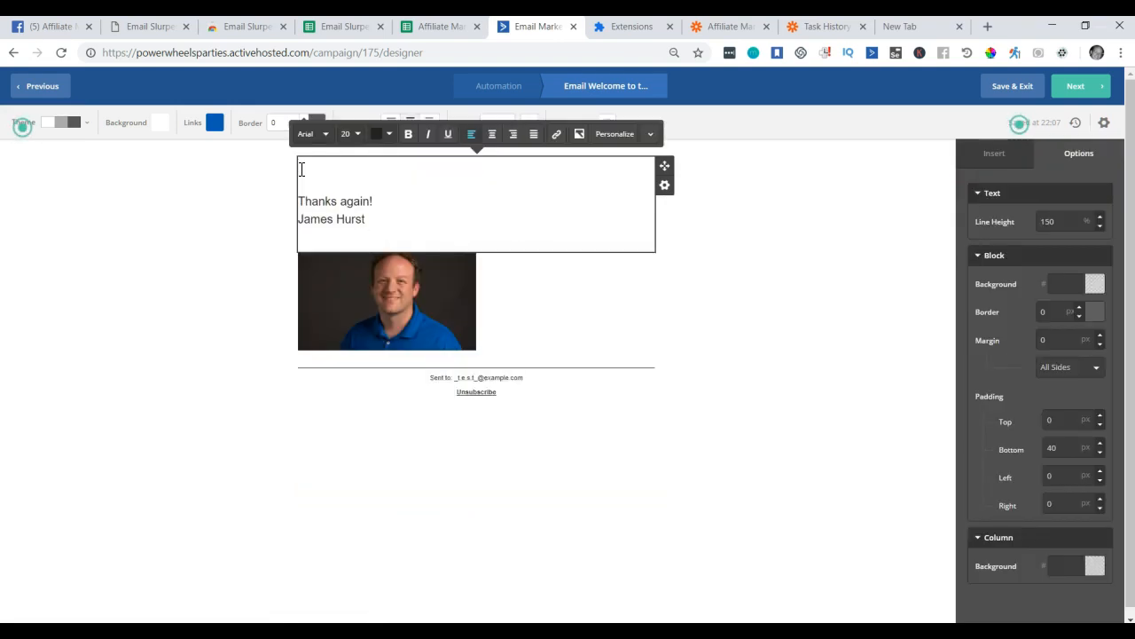
Greet with %FULLNAME%, then write 'Thanks so much for joining the group!' and an introduction request.
left_click(625, 135)
left_click(504, 184)
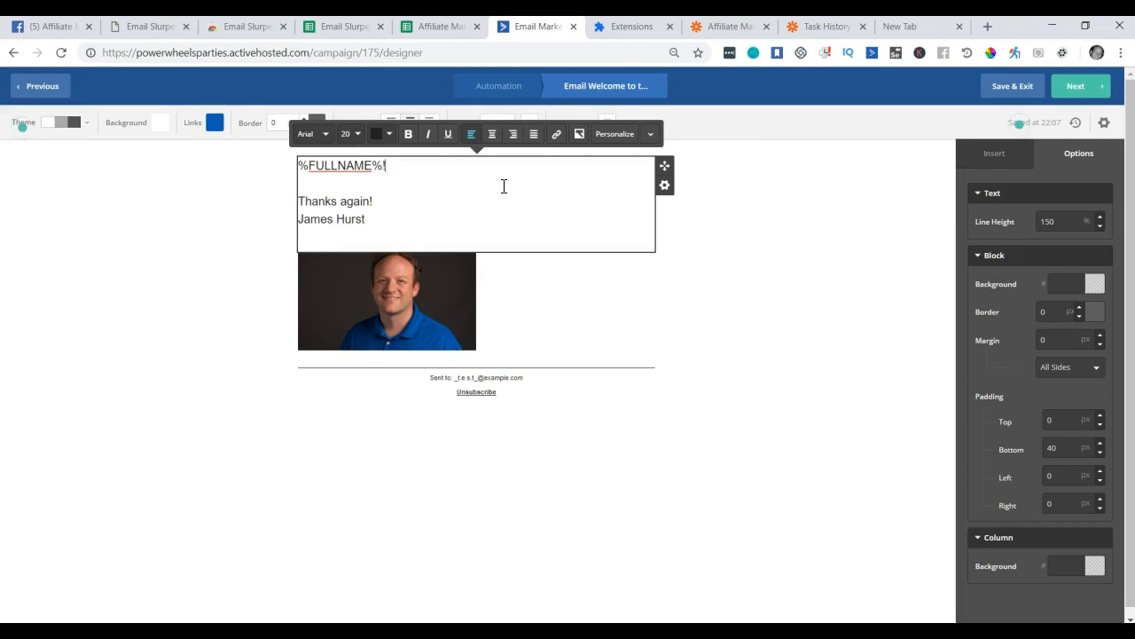
key("Return")
key("Return")
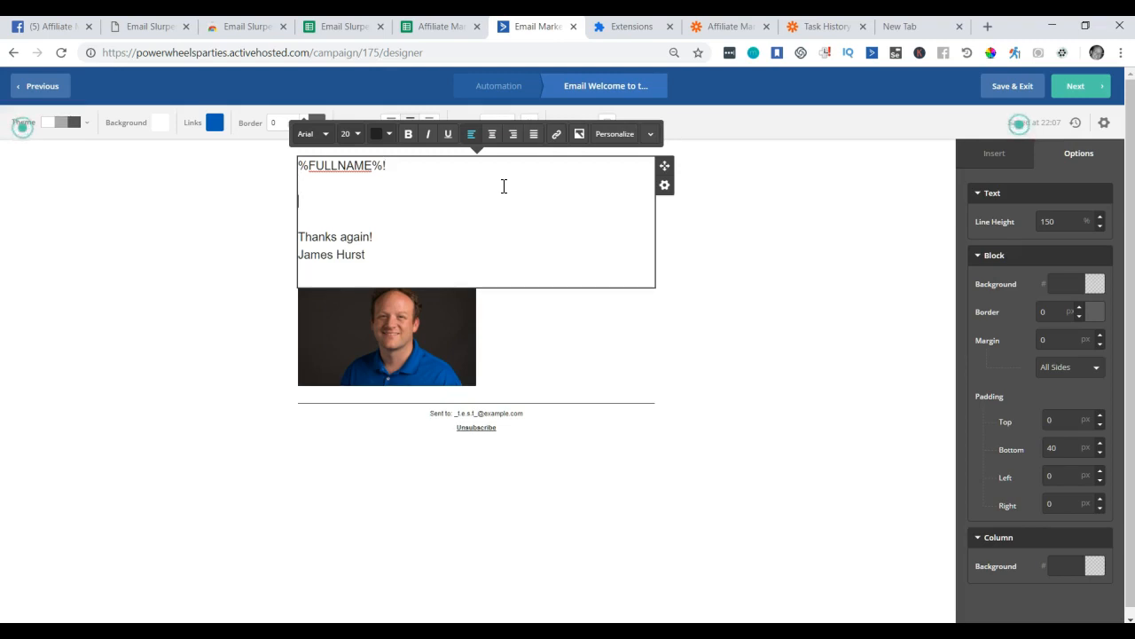
type("Thanks so muc")
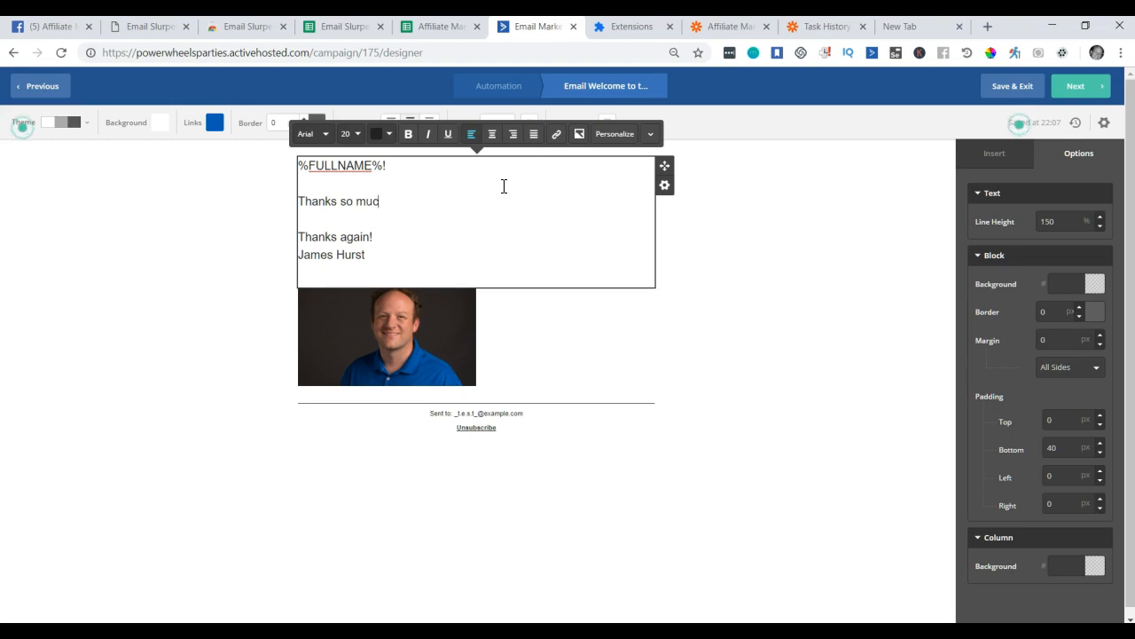
type("h for jion")
key("BackSpace")
type("oining the group! ")
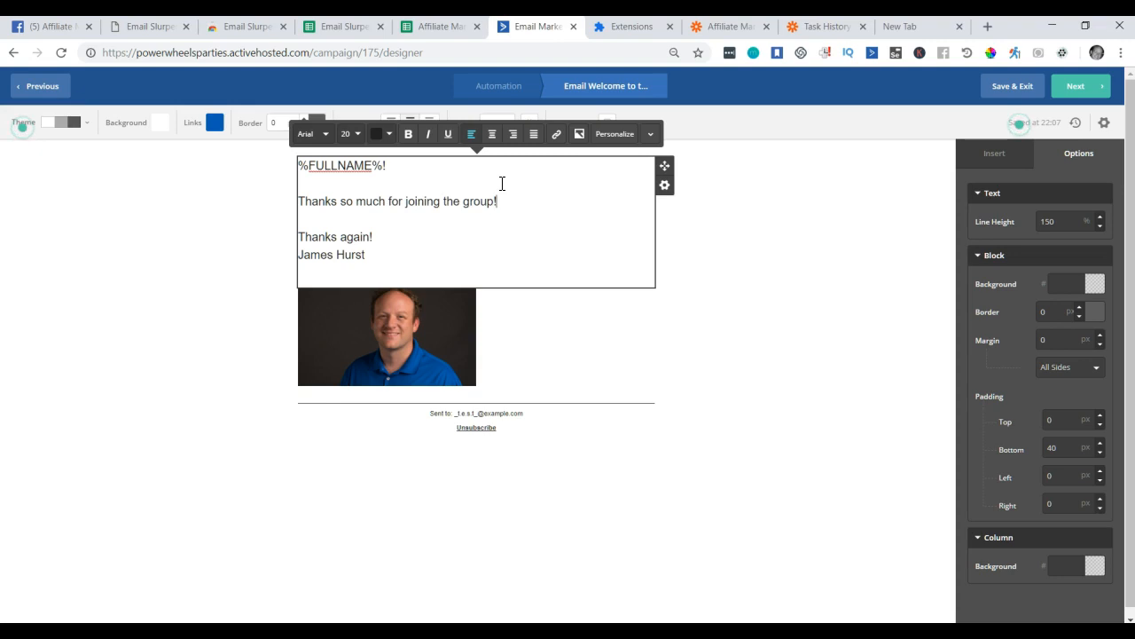
type("Really look forwar")
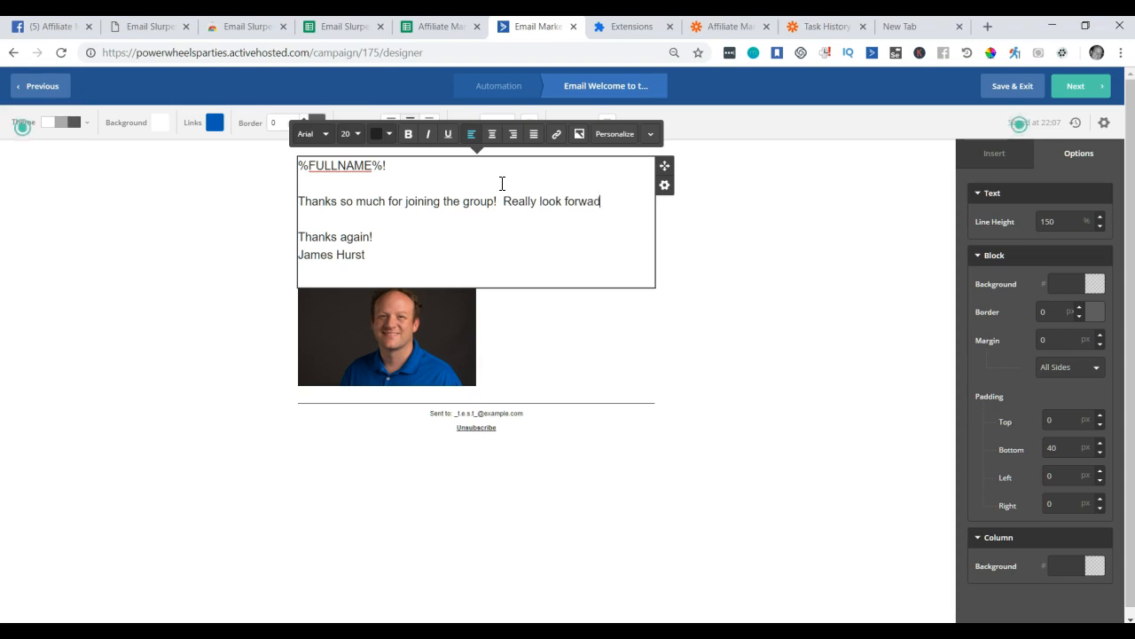
type("d to having ")
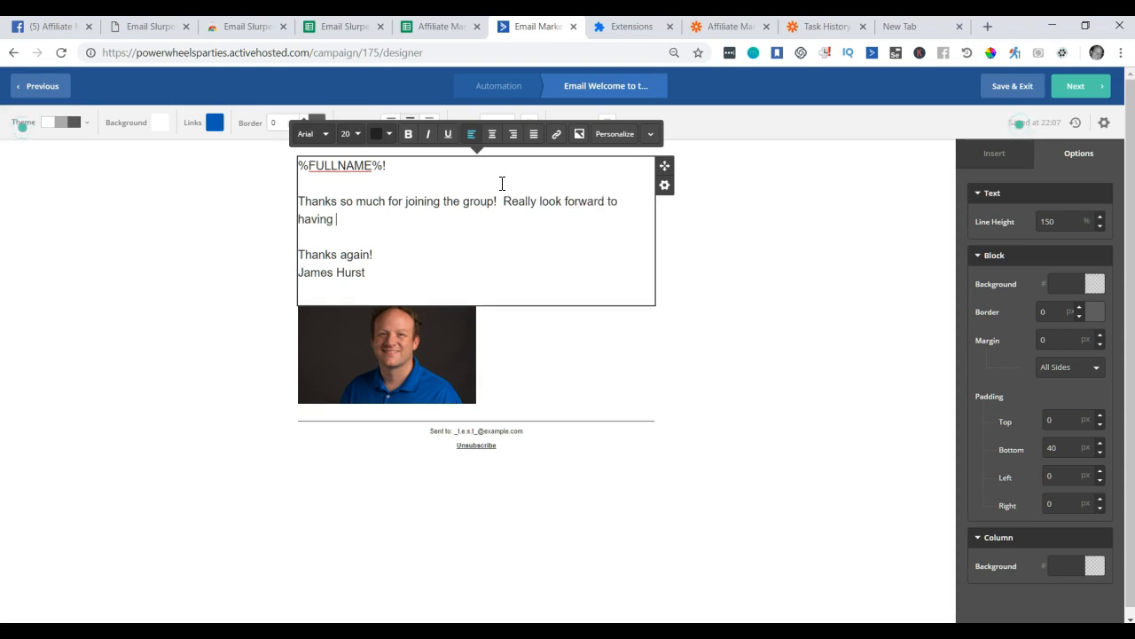
type("you!  Please intro")
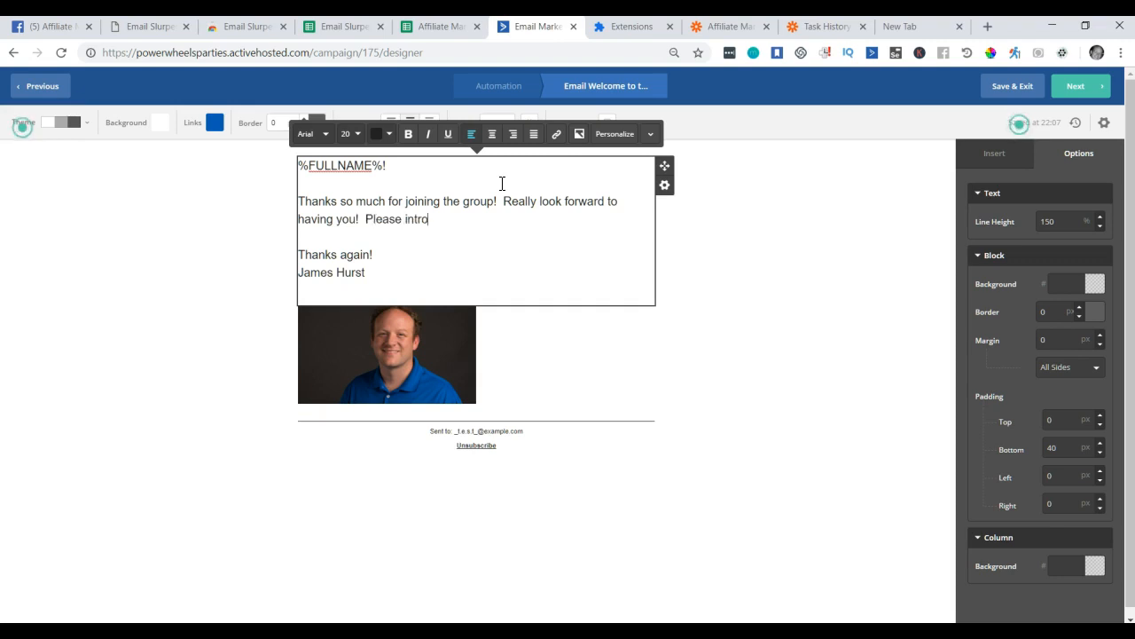
type("duce ayourself w")
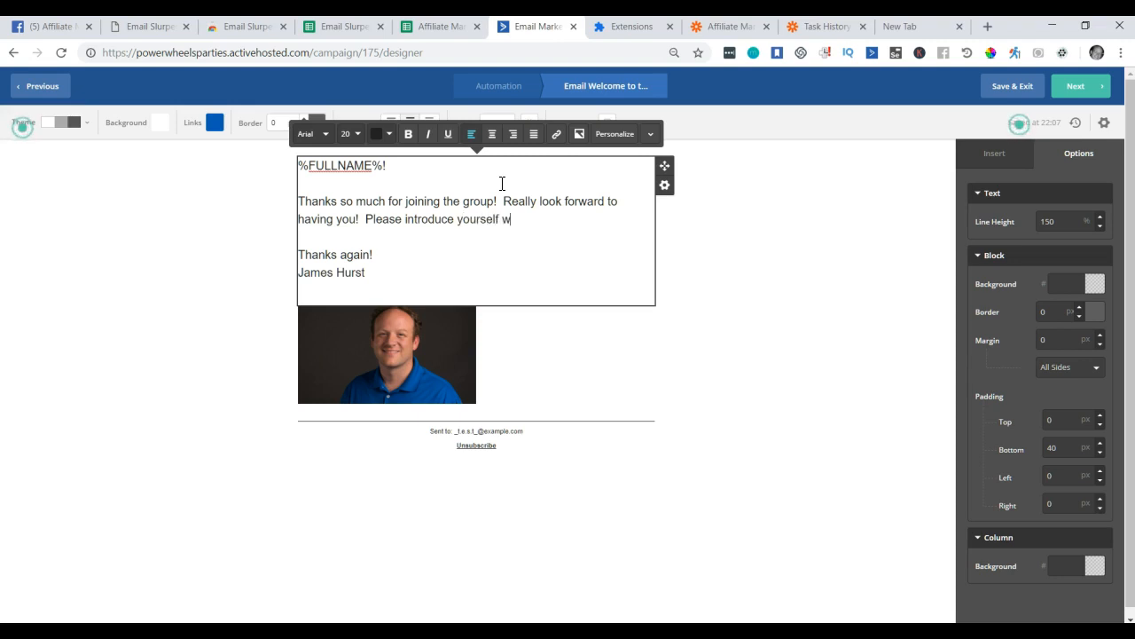
type("hen you get a chance!")
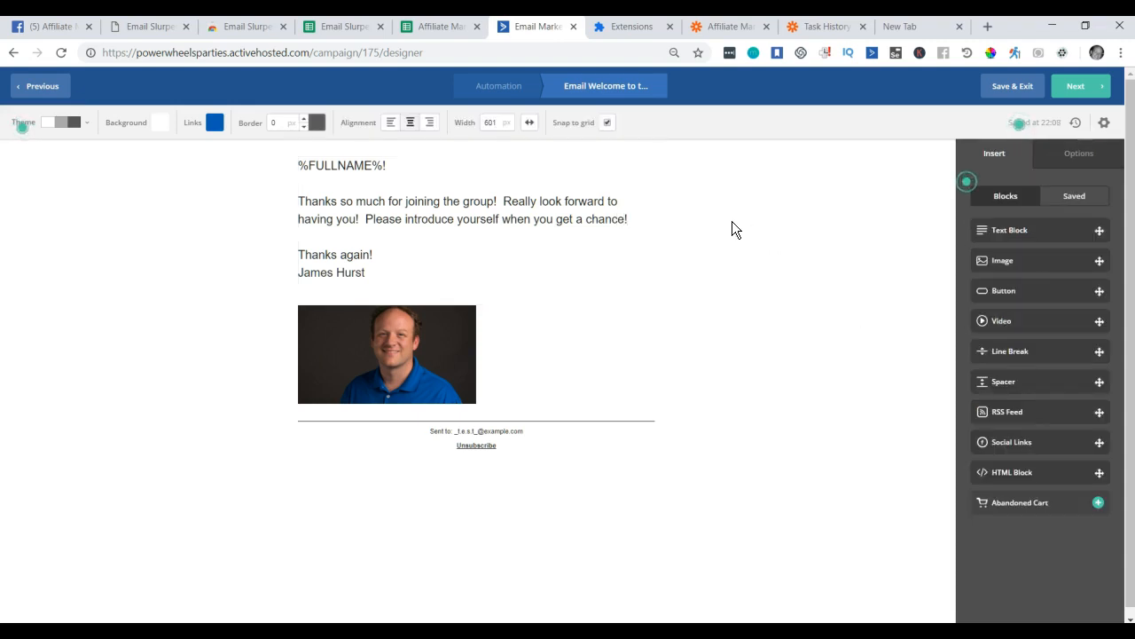
Review the welcome email's Campaign Summary and finish it, returning to the automation.
left_click(1083, 88)
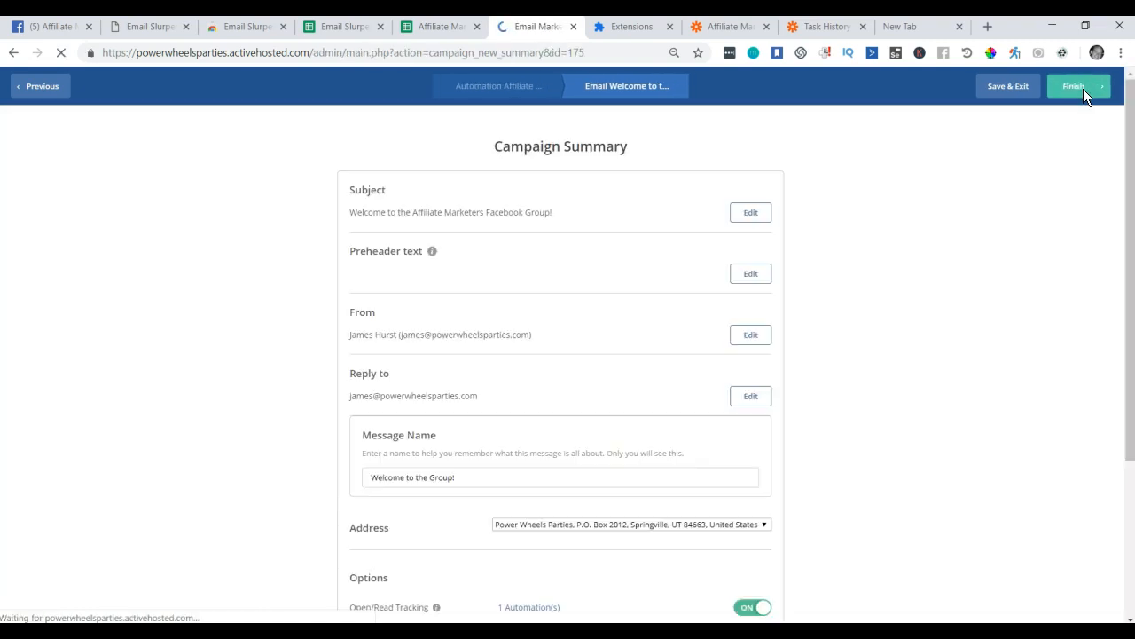
scroll(628, 266, "down", 2)
scroll(577, 301, "down", 3)
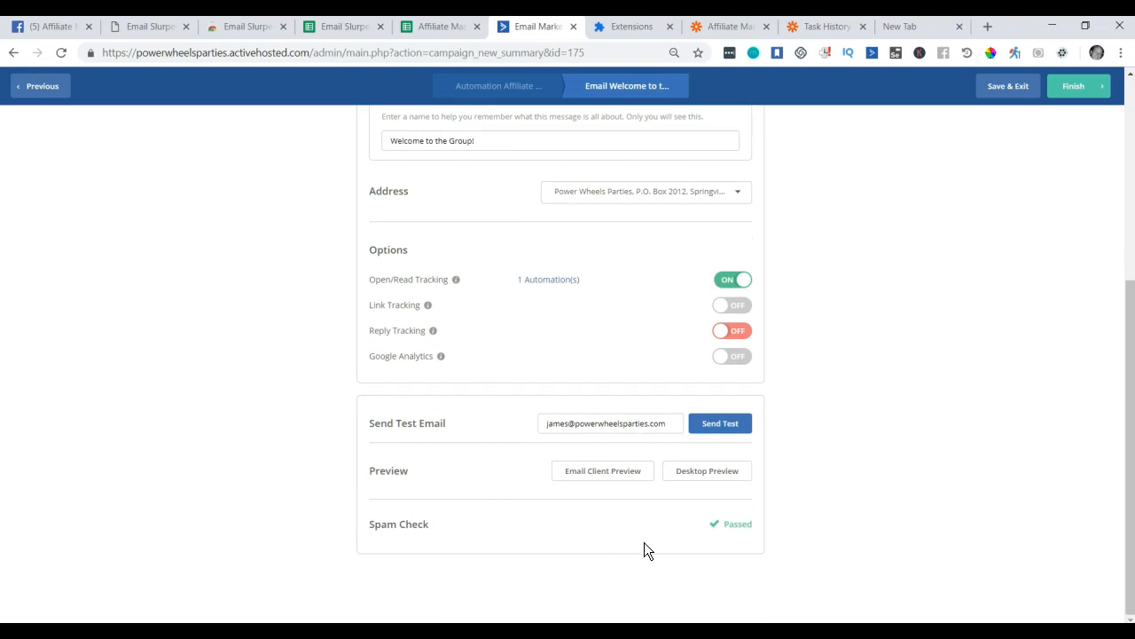
scroll(657, 390, "up", 5)
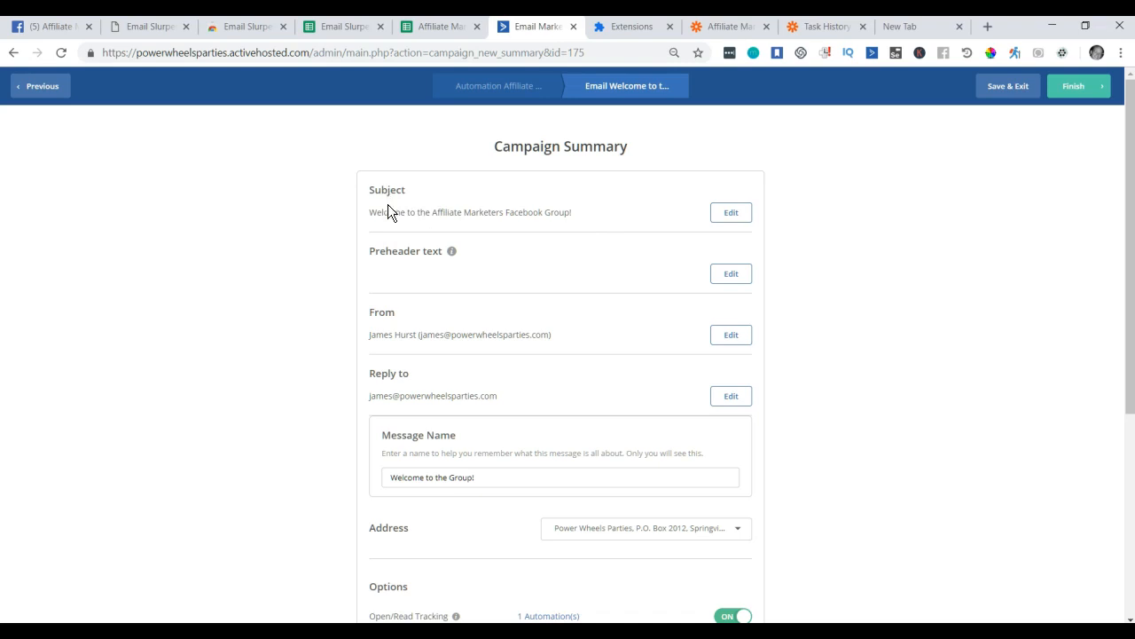
left_click_drag(401, 212, 550, 213)
left_click(1084, 92)
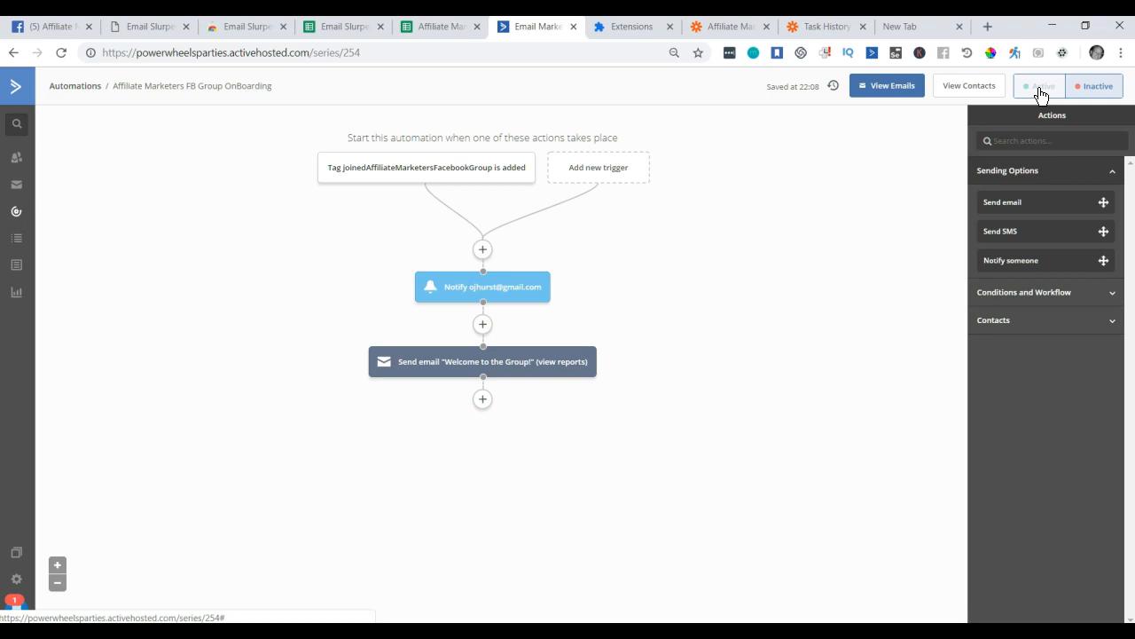
Switch the automation to Active and add a 'Wait for 1 day' step after the welcome email.
left_click(1041, 89)
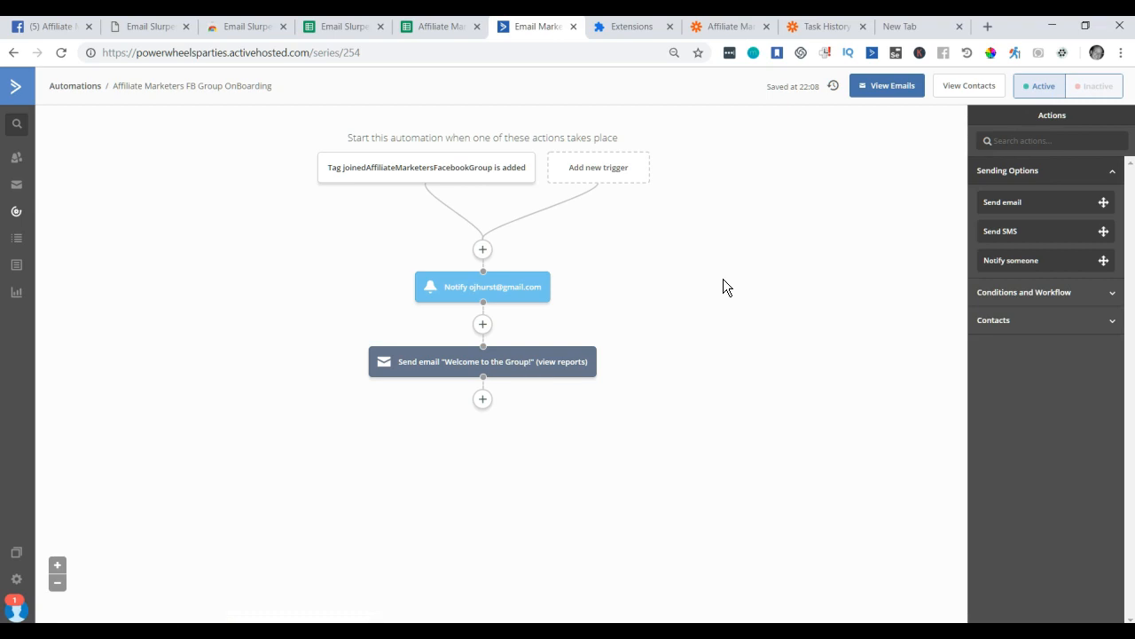
left_click(483, 403)
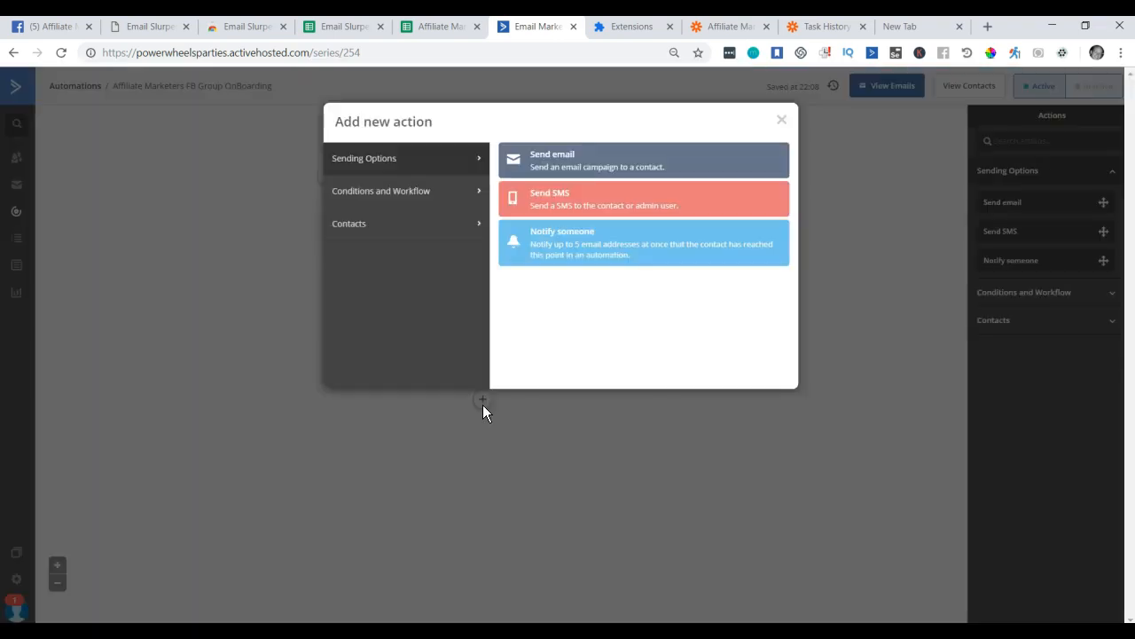
left_click(383, 200)
left_click(573, 166)
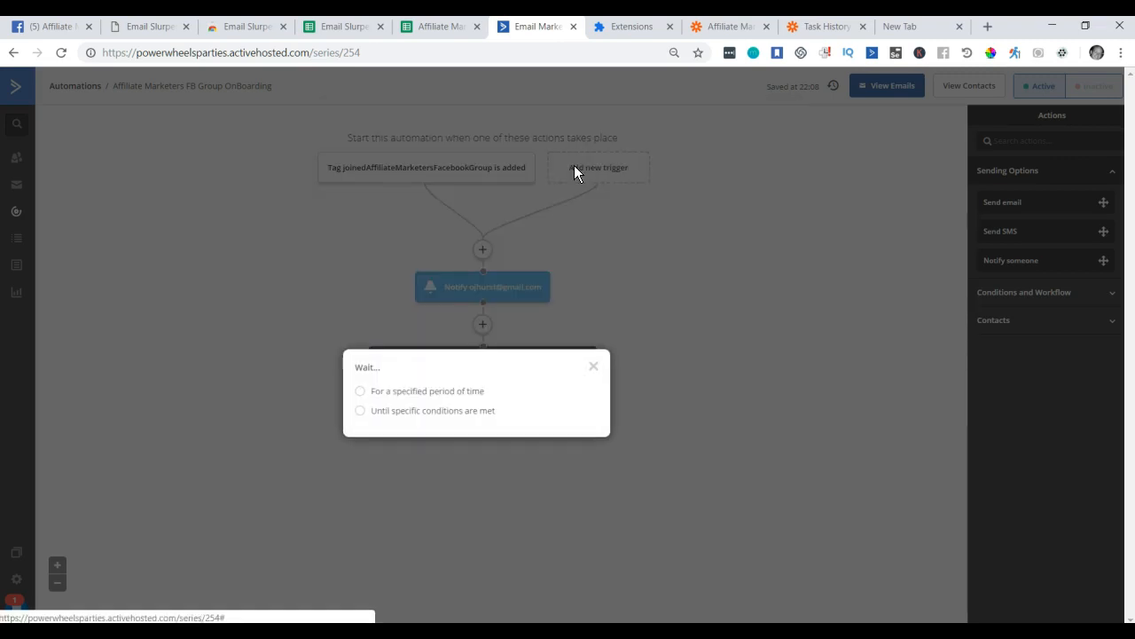
left_click(382, 398)
left_click(458, 390)
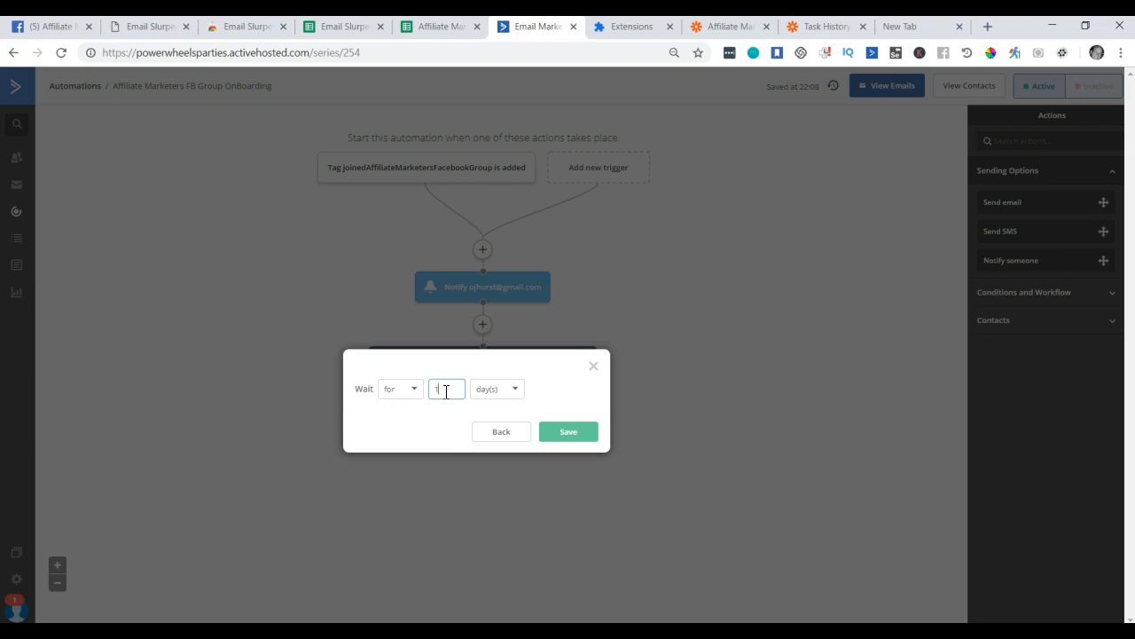
left_click(564, 431)
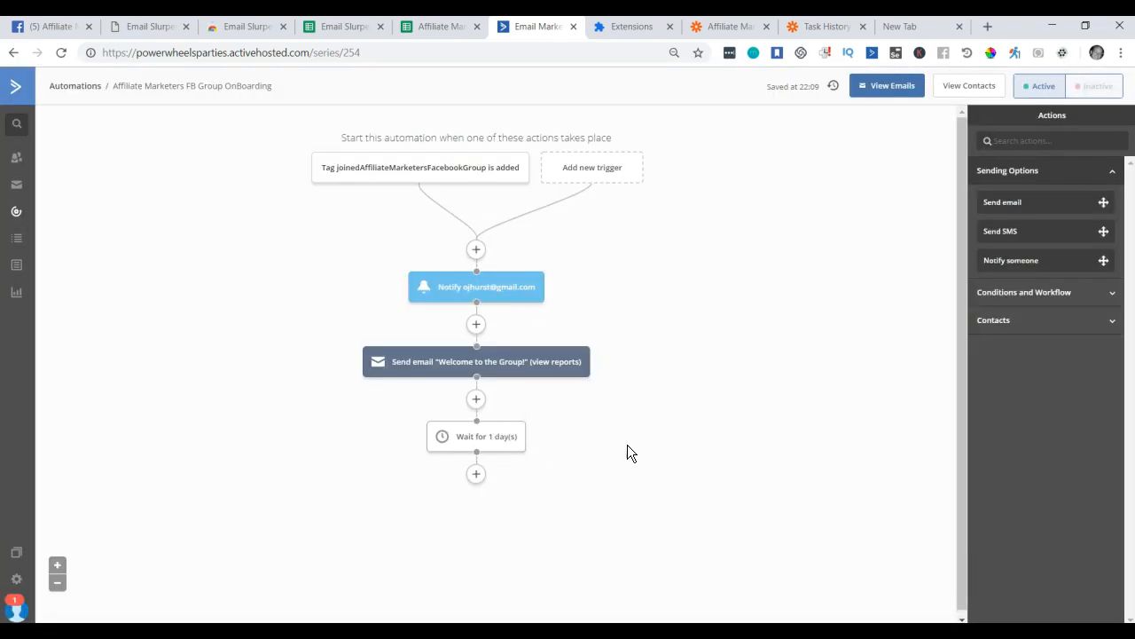
mouse_move(395, 371)
In Email Slurper 3000, tick Auto Approve and change Check Every to 3 minutes.
left_click(1062, 53)
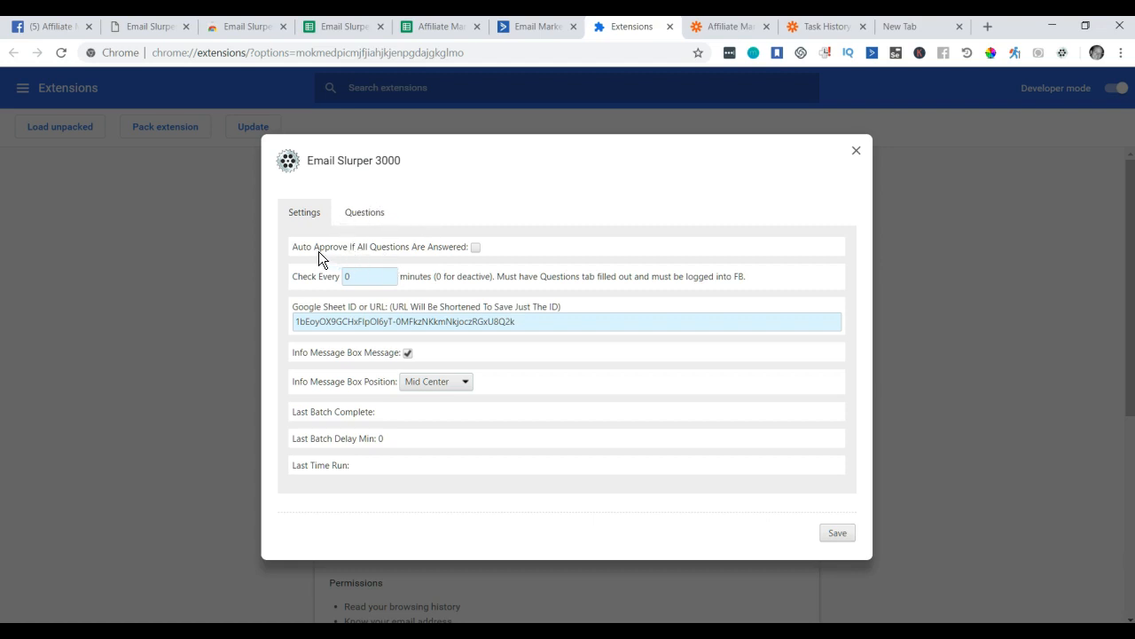
left_click(408, 192)
left_click(369, 276)
double_click(364, 278)
type("3")
left_click(545, 210)
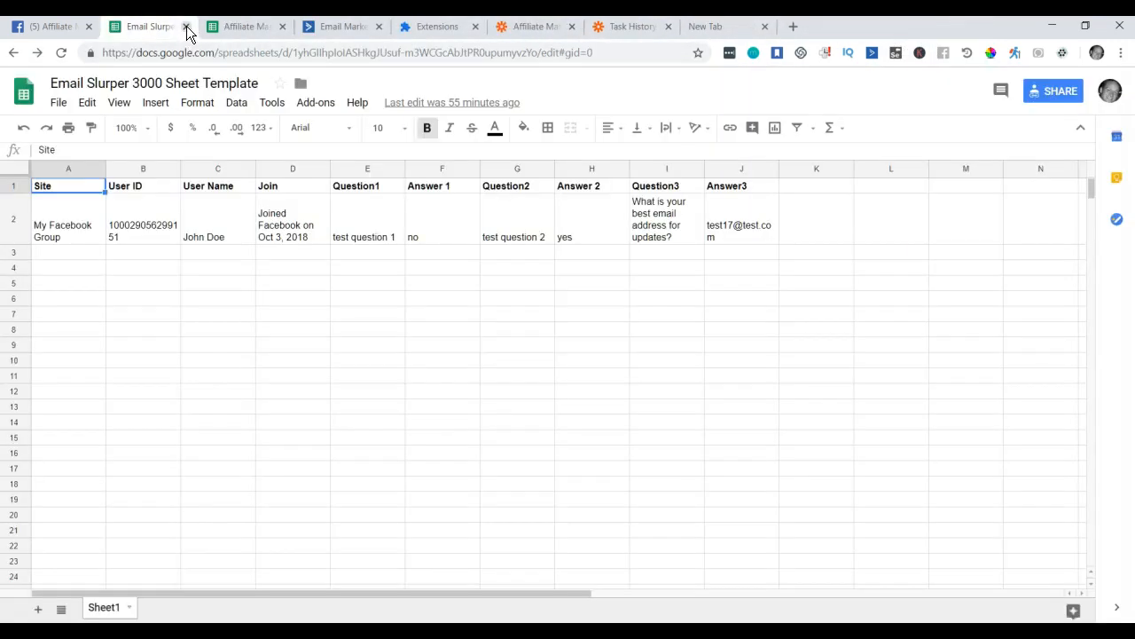
Close the extra Email Slurper tabs, look over the open tabs, and close the blank new tab.
left_click(186, 25)
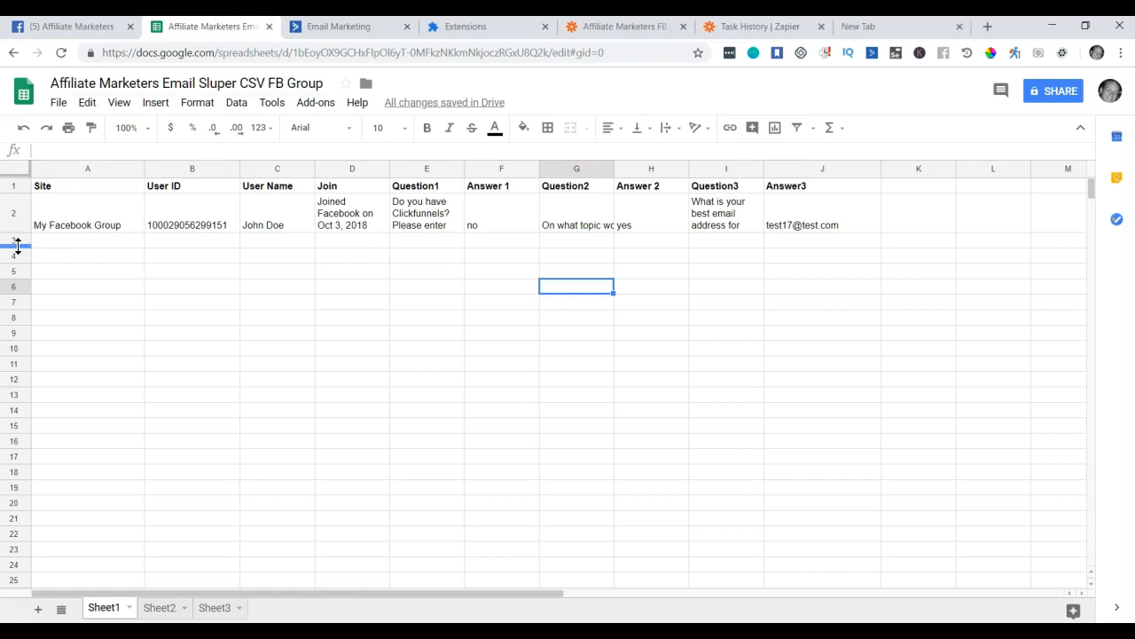
left_click(376, 34)
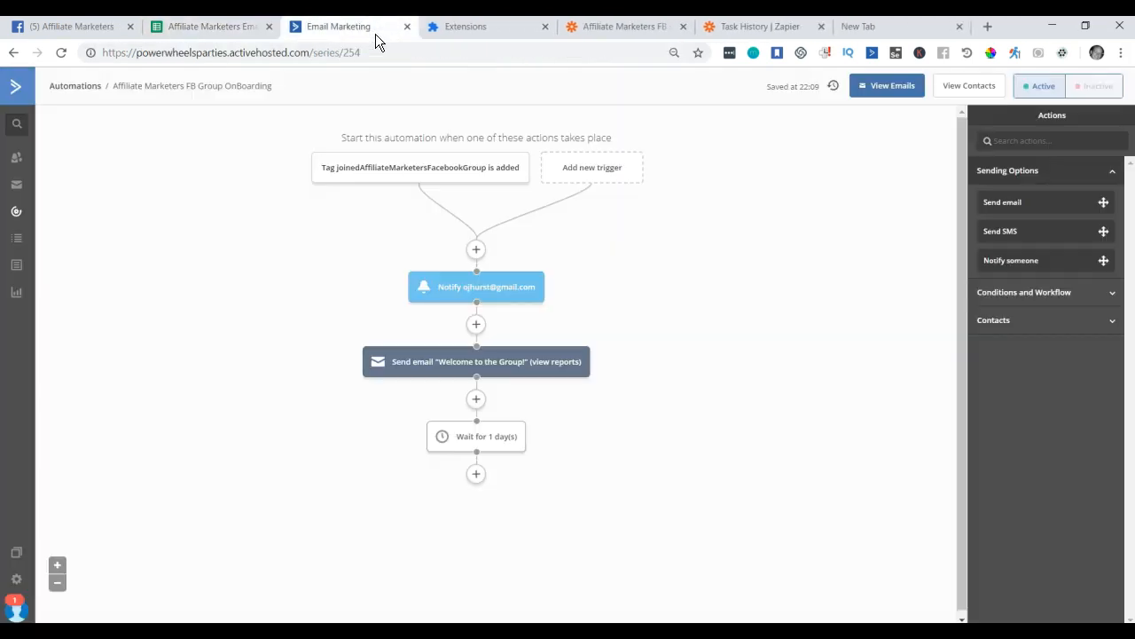
left_click(495, 30)
left_click(621, 28)
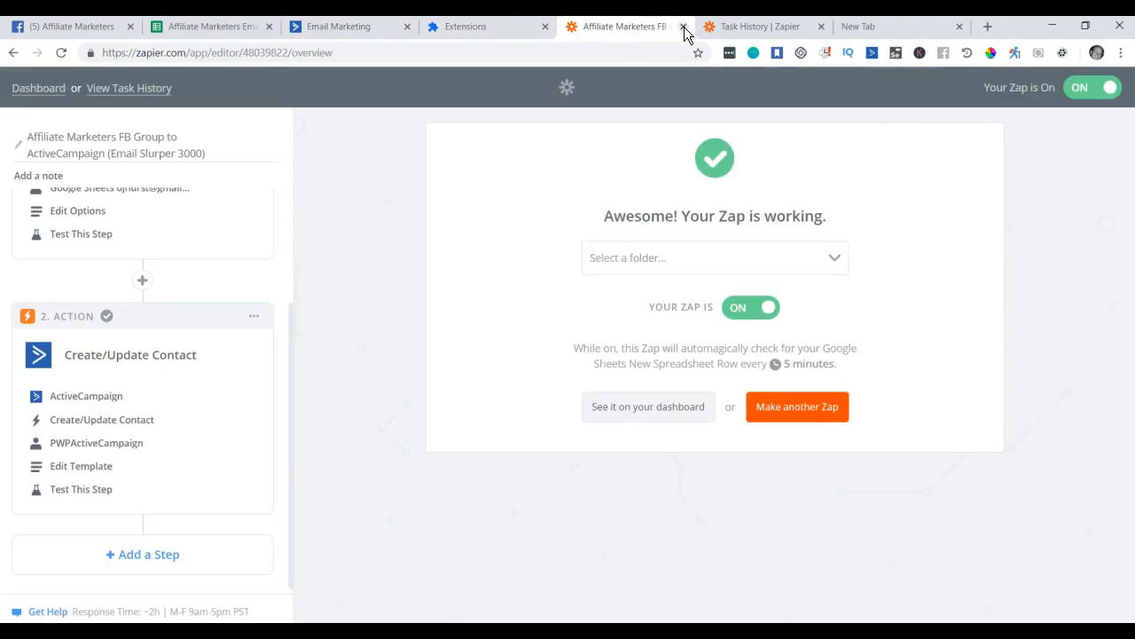
left_click(725, 30)
left_click(657, 27)
left_click(900, 27)
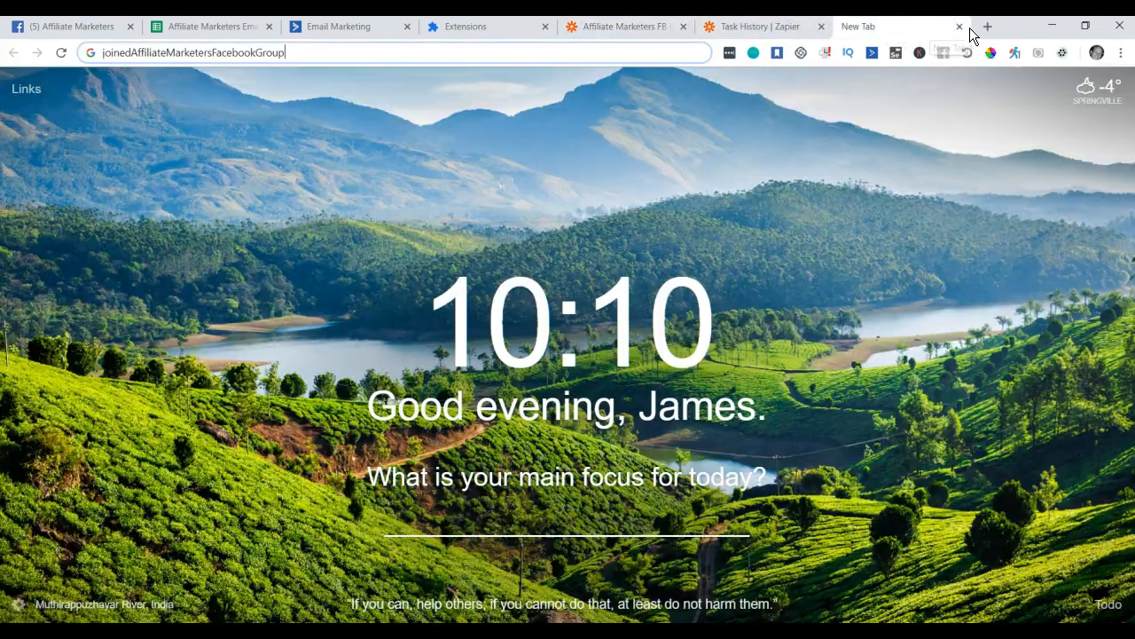
left_click(960, 27)
Save the Facebook group's member request questions and dismiss the confirmation.
left_click(85, 29)
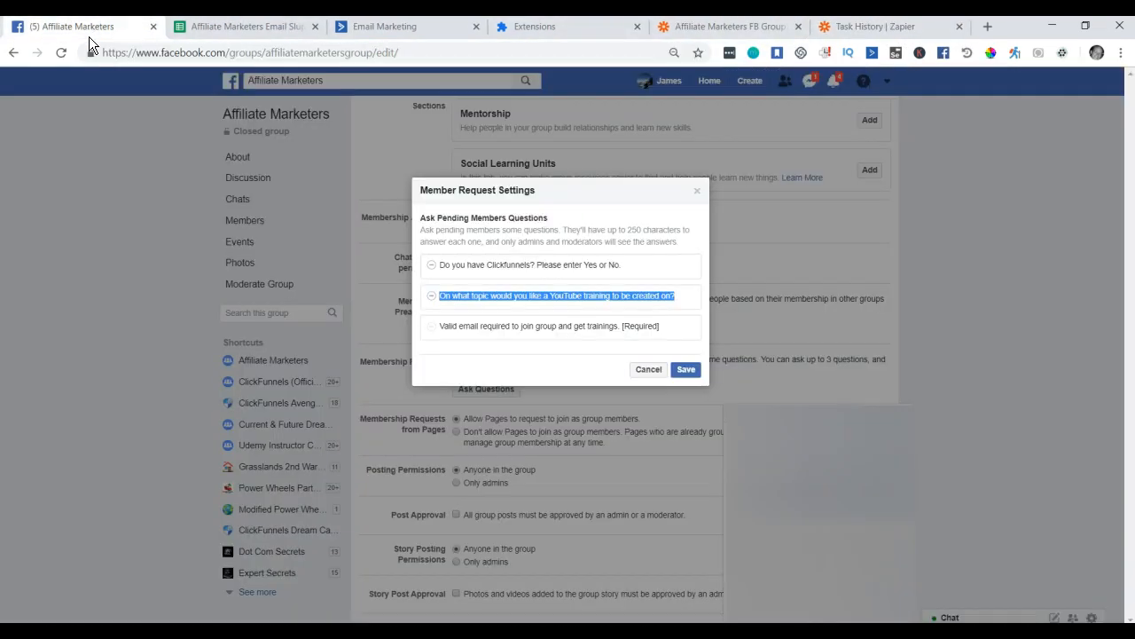
left_click(687, 369)
left_click(906, 417)
left_click(908, 417)
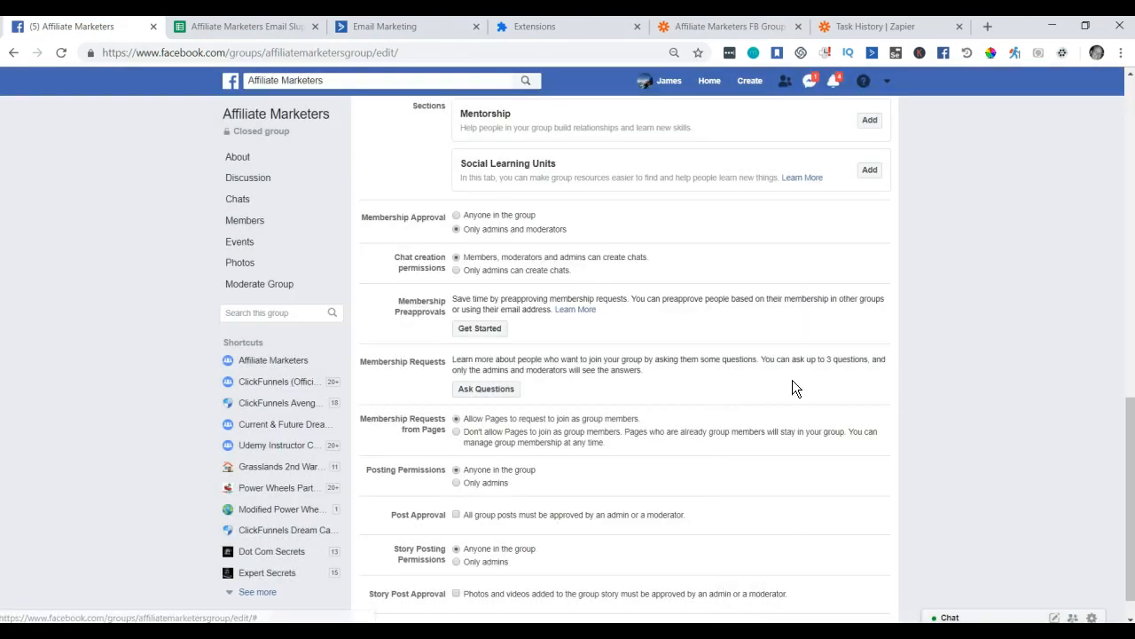
Copy the Affiliate Marketers group link and begin a post asking people to test-join the group.
left_click(230, 87)
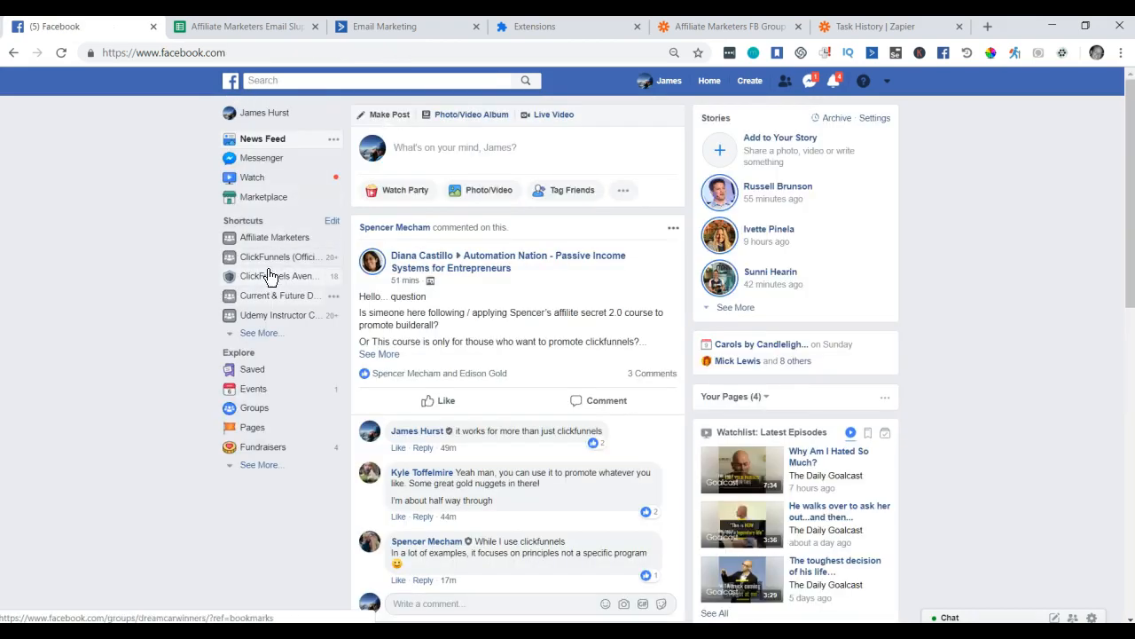
left_click(271, 239)
left_click(445, 52)
key("ctrl+c")
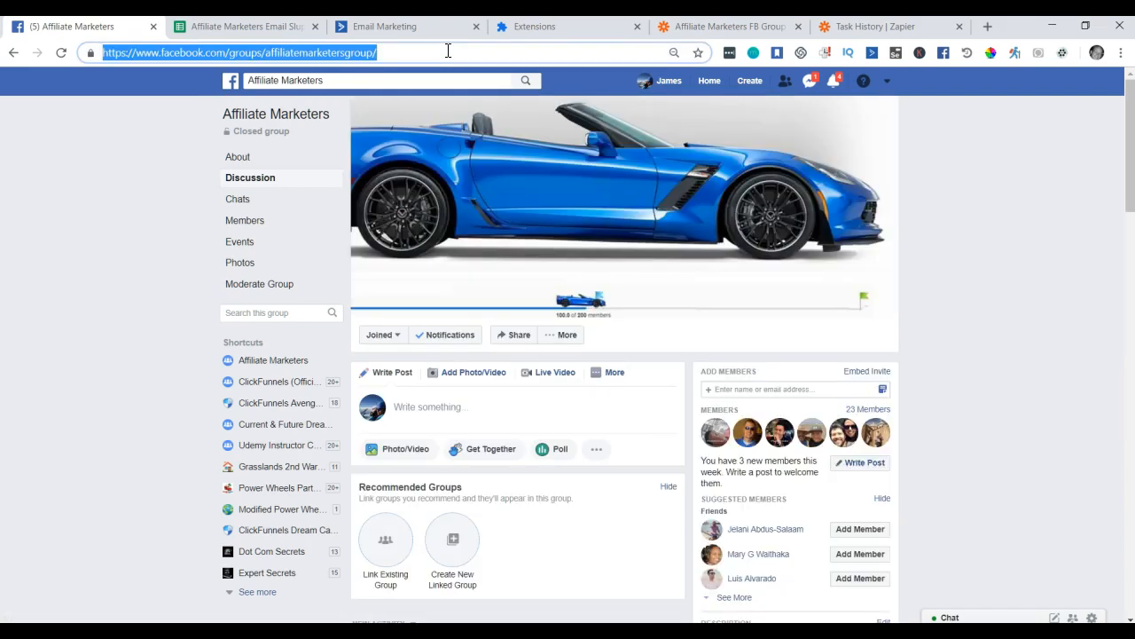
left_click(230, 85)
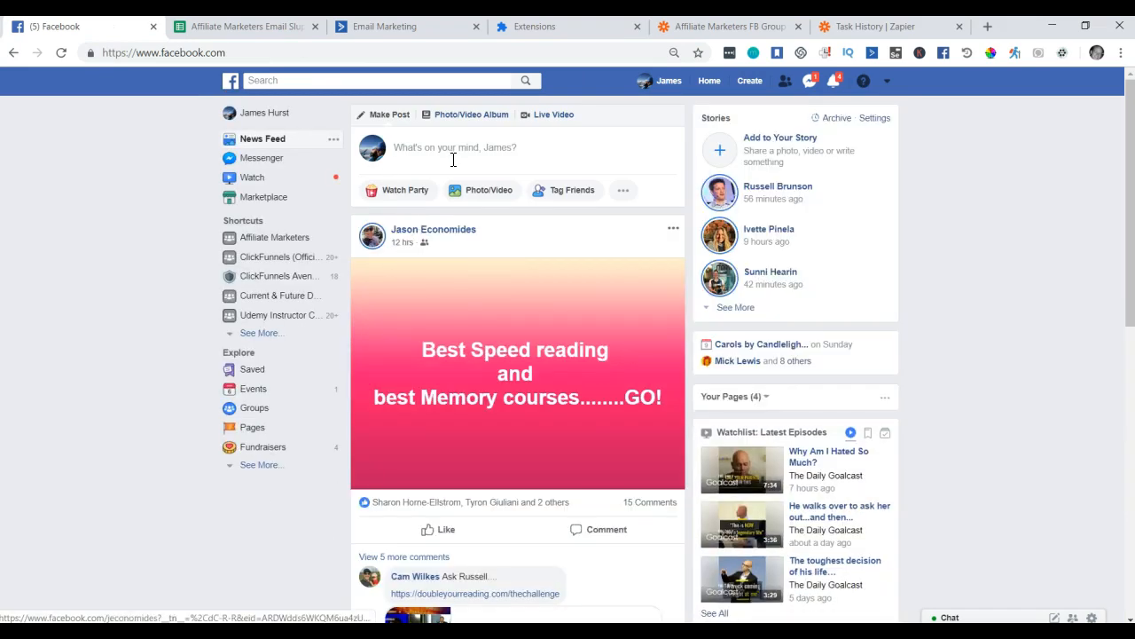
left_click(465, 147)
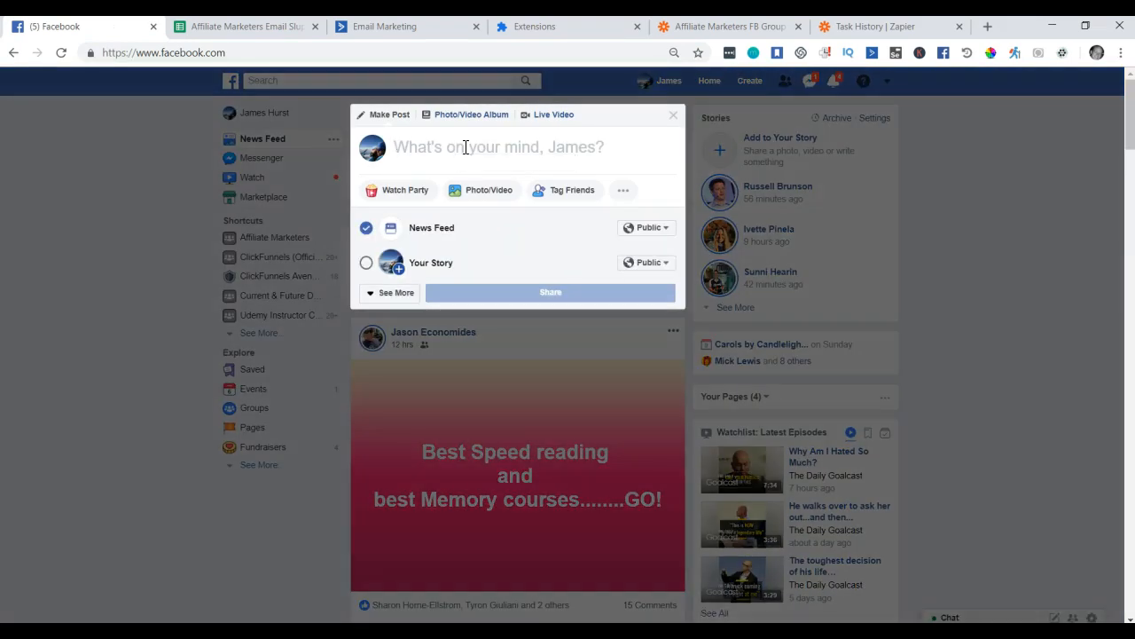
type("Would")
type(" a few people be willing to test joining my Facebook Group with f")
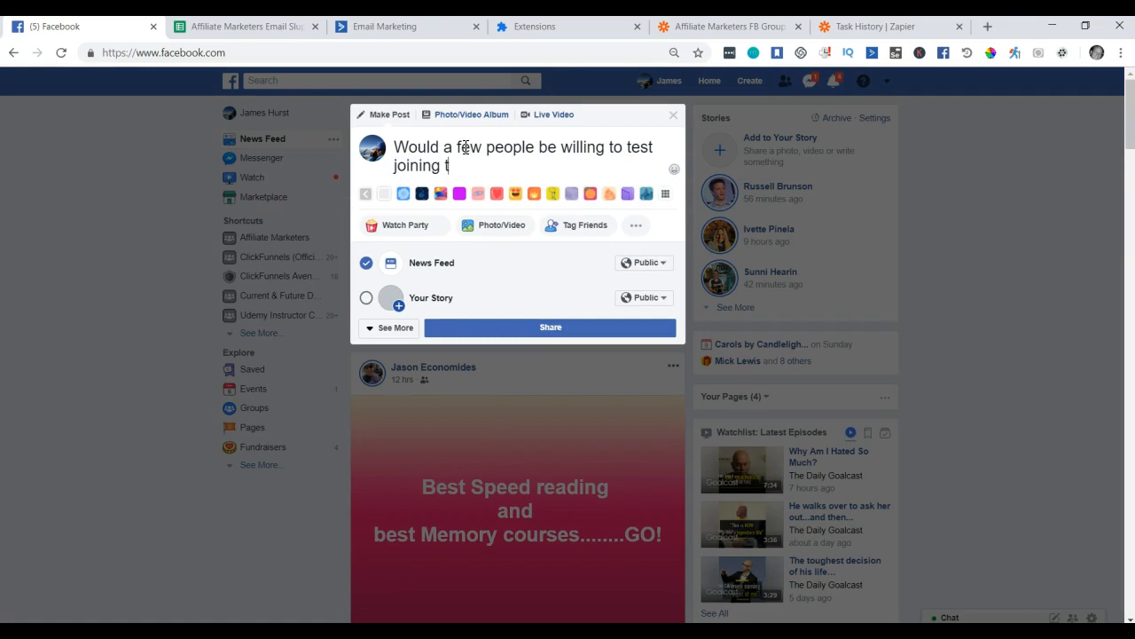
type("ake")
Finish the post inviting people to test-join Affiliate Marketers, paste the group link, and share it.
key("BackSpace")
key("BackSpace")
key("BackSpace")
key("BackSpace")
type("non valid email addresses and f")
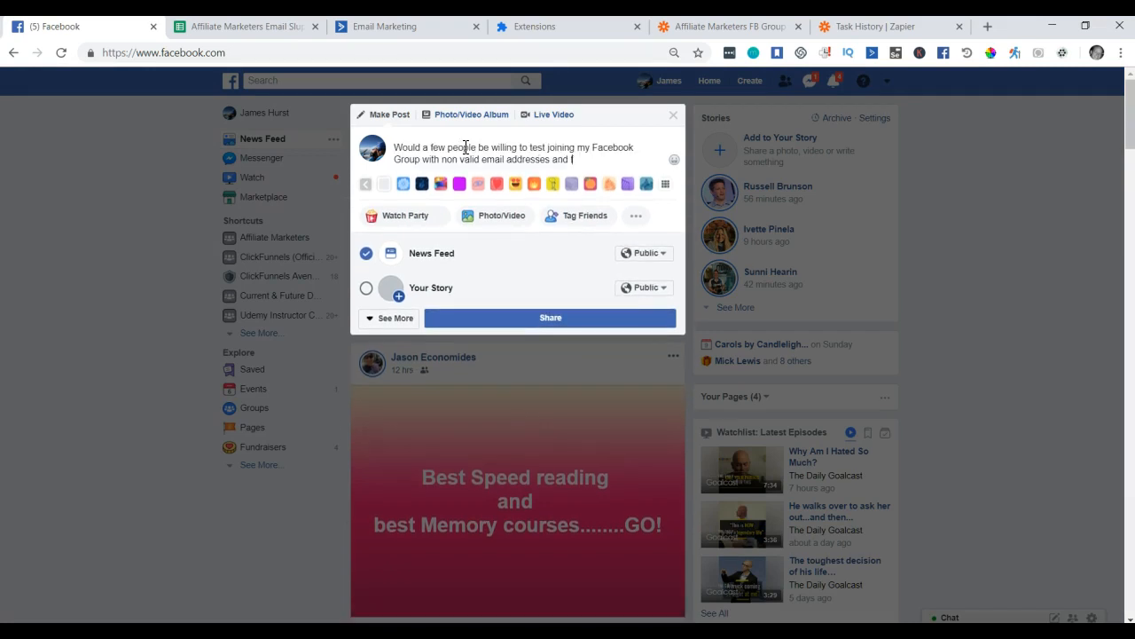
type("ew also to join for reals and knowing your email will be show")
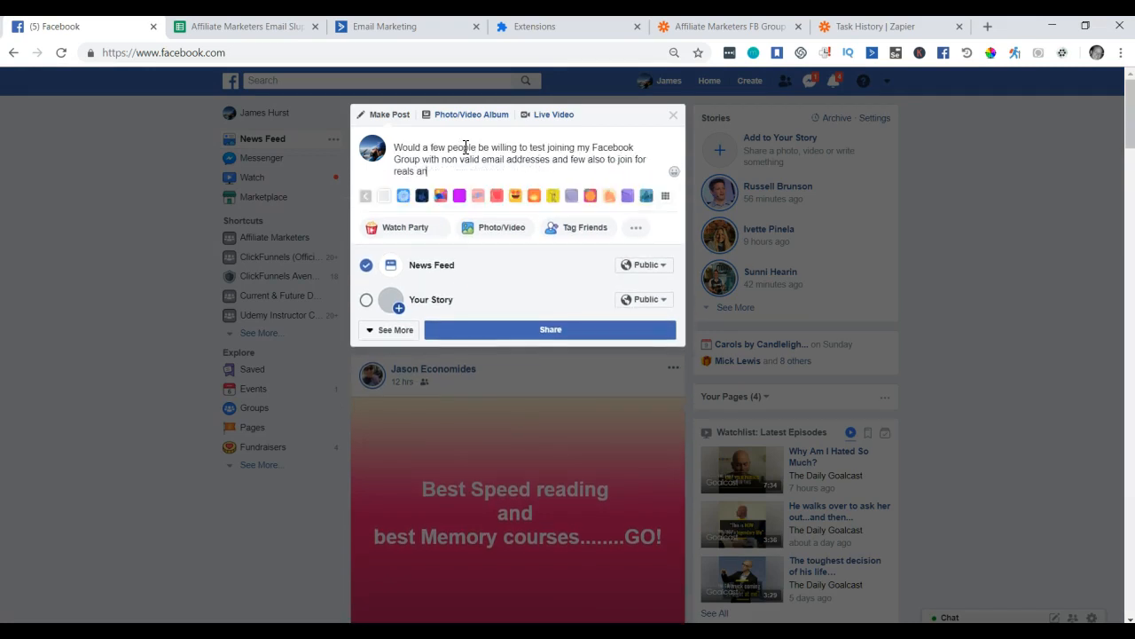
key("BackSpace")
key("BackSpace")
key("BackSpace")
key("BackSpace")
key("BackSpace")
key("BackSpace")
key("BackSpace")
key("BackSpace")
key("BackSpace")
key("BackSpace")
key("BackSpace")
key("BackSpace")
key("BackSpace")
key("BackSpace")
key("BackSpace")
key("BackSpace")
key("BackSpace")
key("BackSpace")
key("BackSpace")
key("BackSpace")
type("!  Leave a comm")
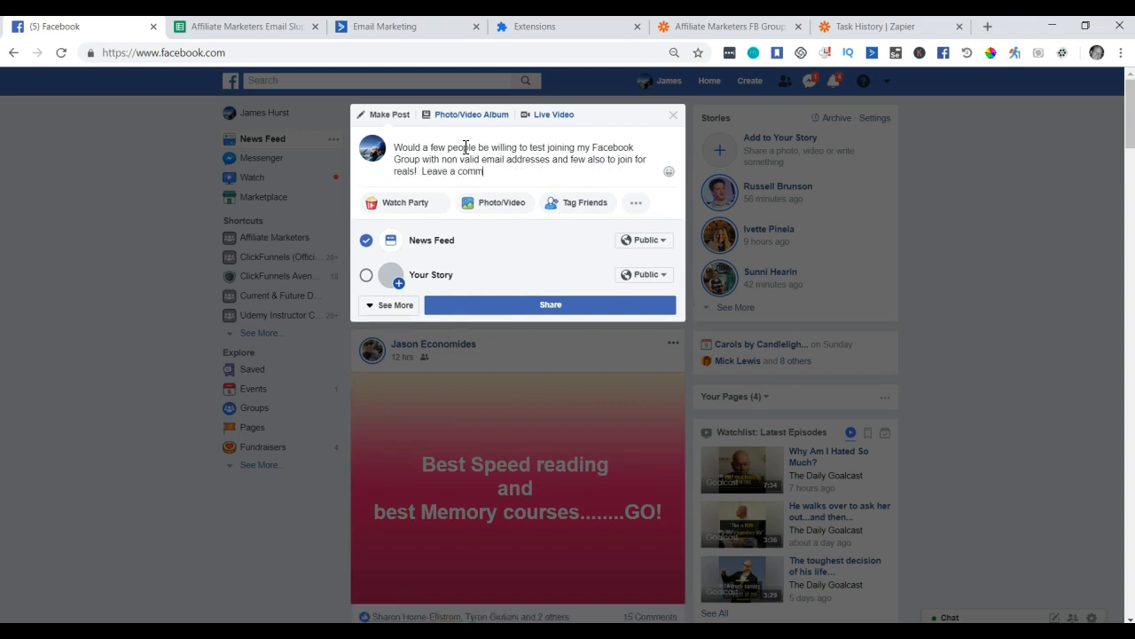
type("ent with which one you pick please!  You should get an email too from me.  Thanks!")
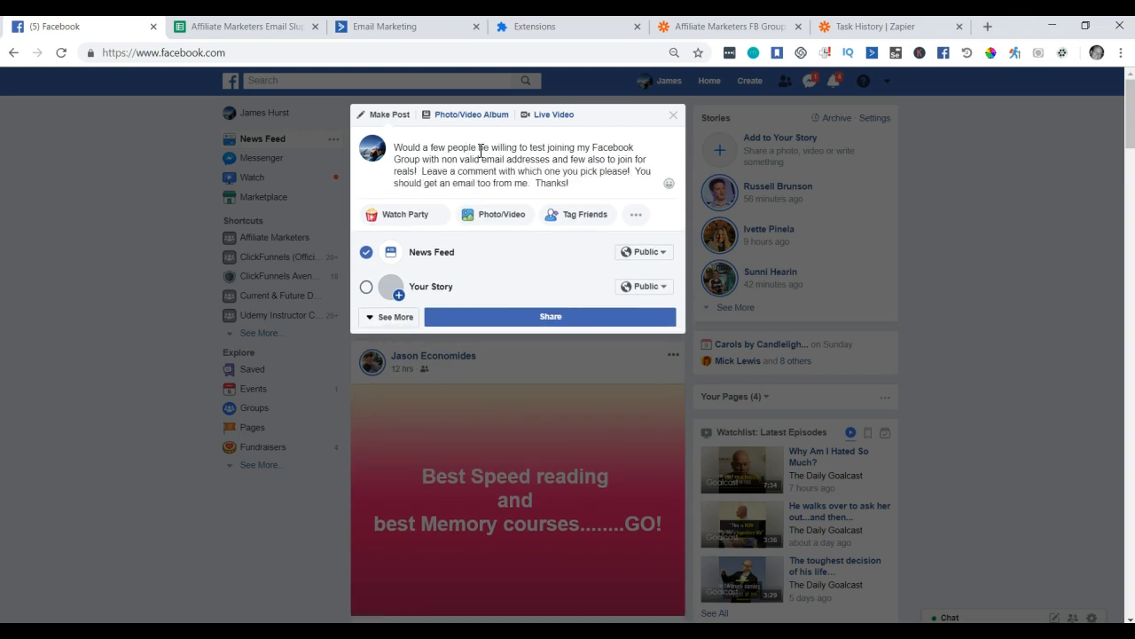
key("Return")
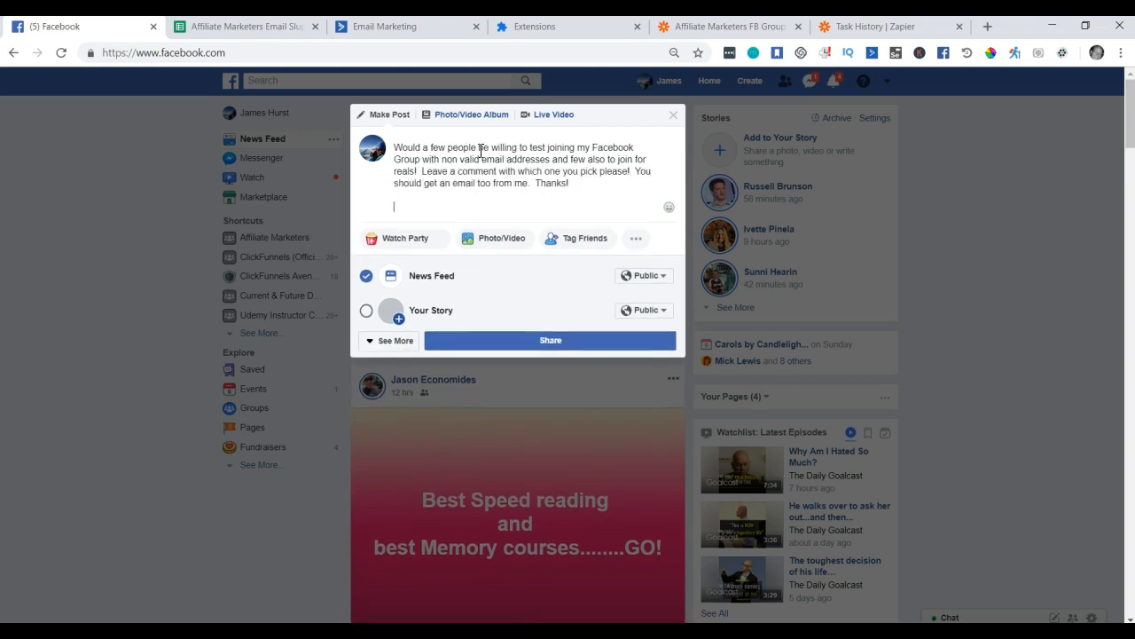
key("ctrl+v")
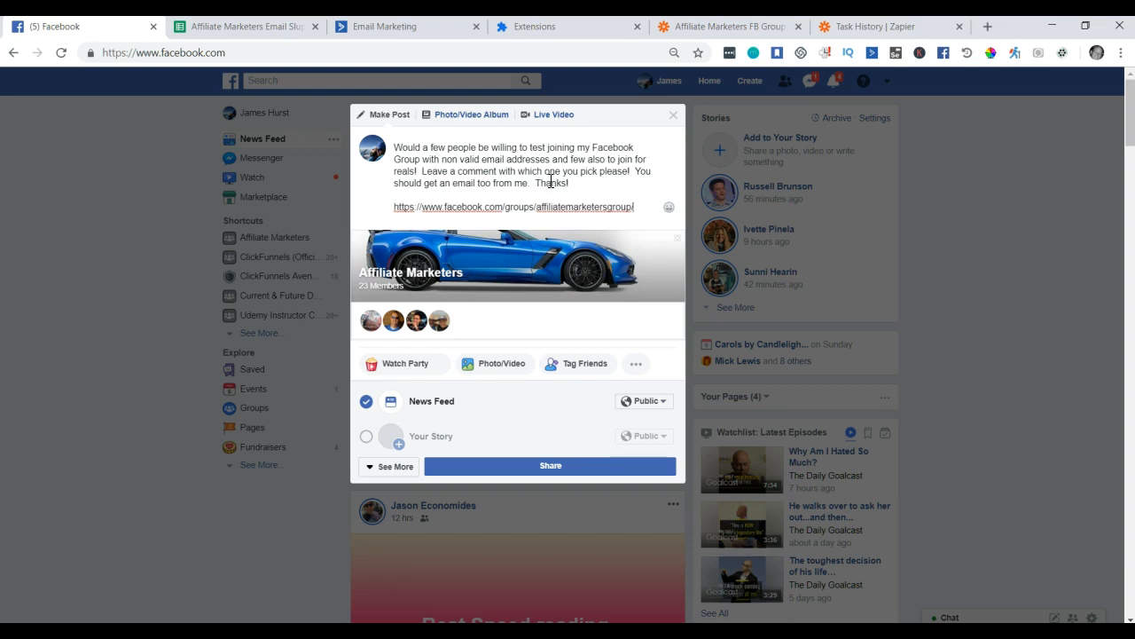
left_click(536, 467)
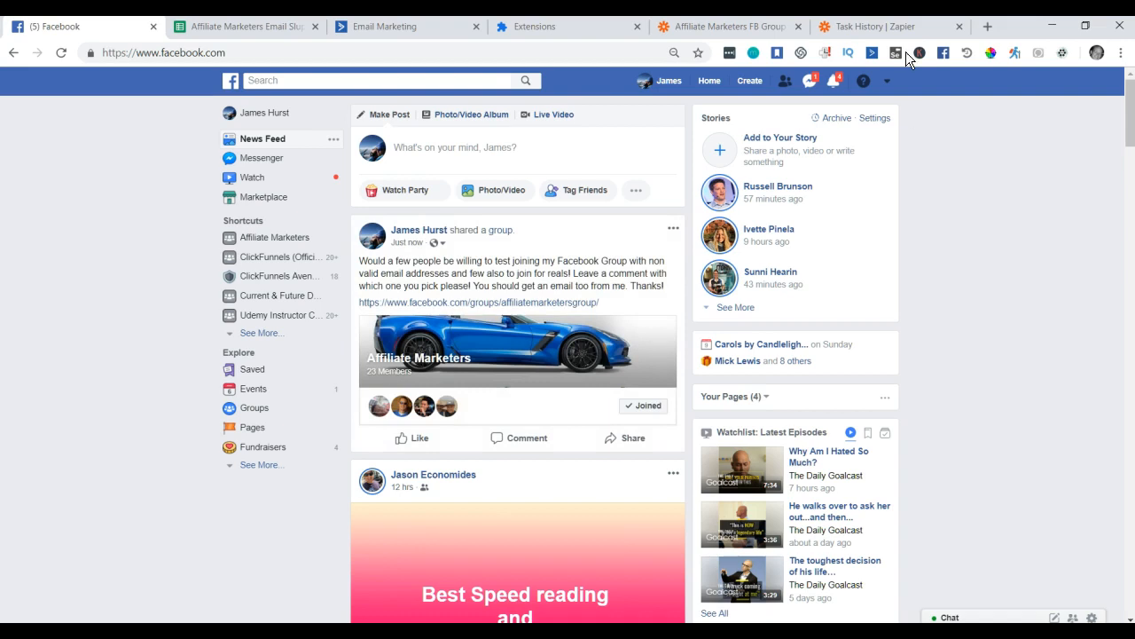
left_click(1063, 54)
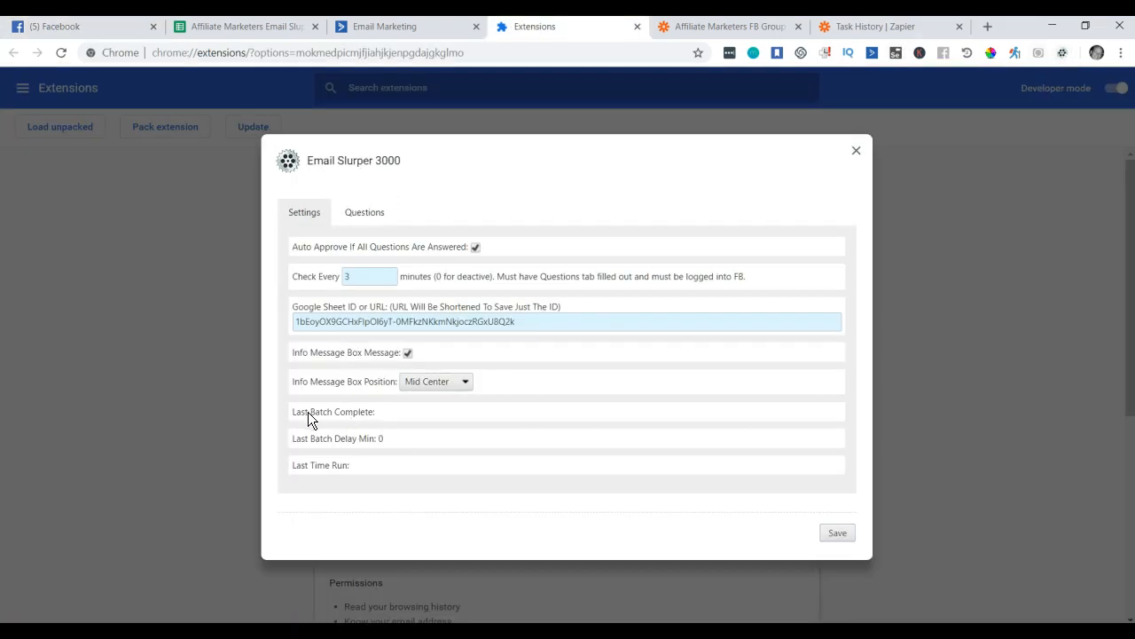
left_click(314, 437)
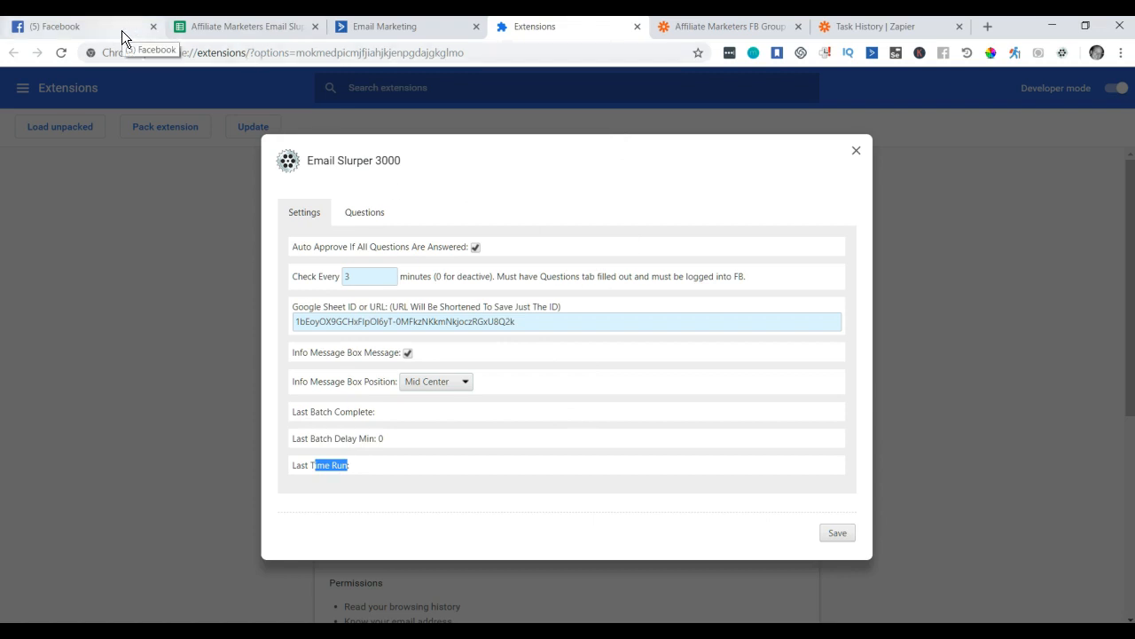
left_click(80, 29)
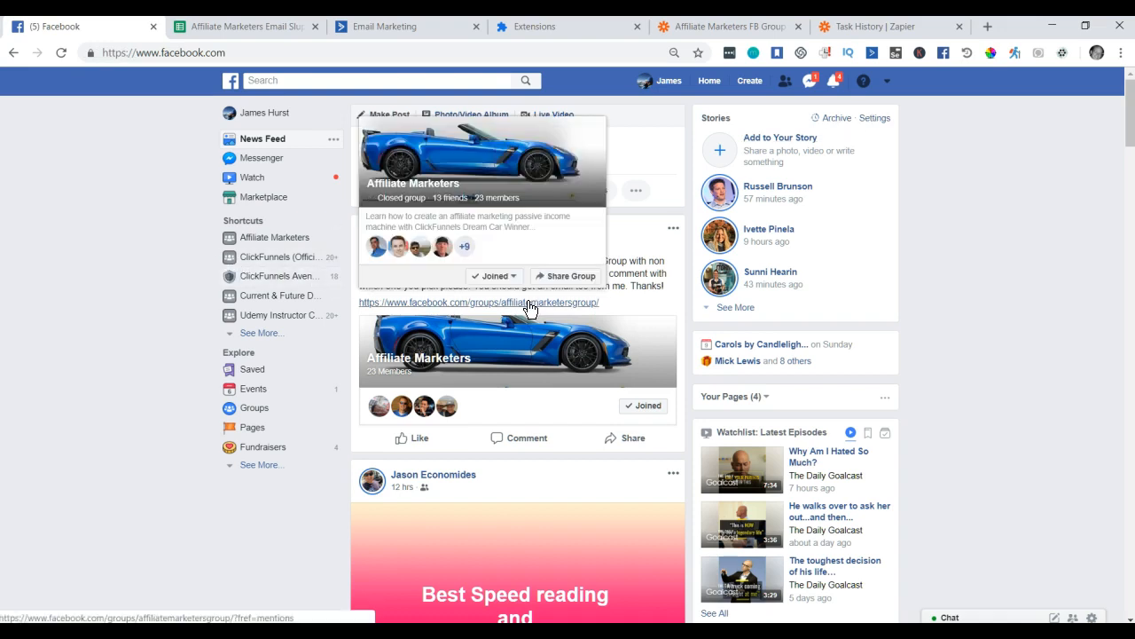
Open the Affiliate Marketers group link in a new tab.
right_click(530, 306)
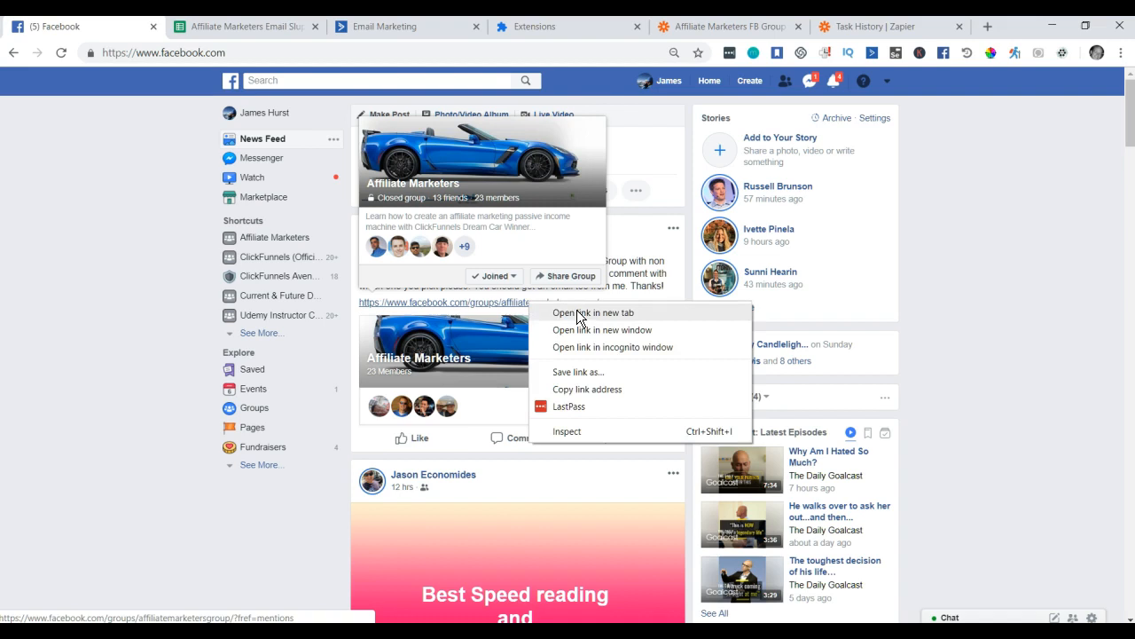
left_click(577, 310)
left_click(244, 29)
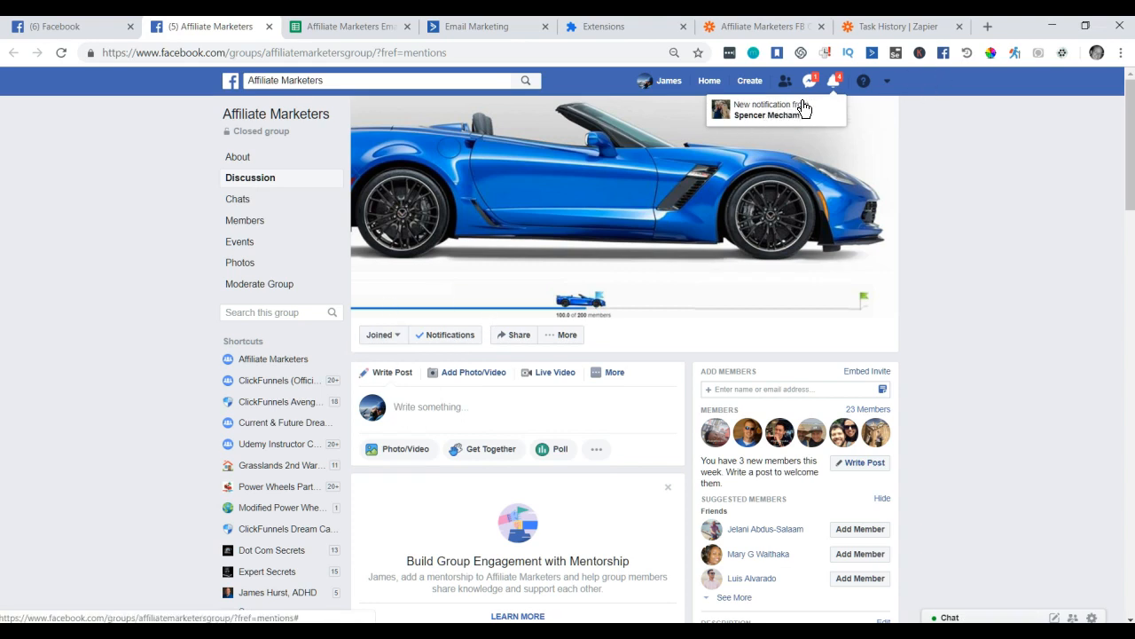
Check notifications and the group's Member Requests (0 requests), then close that tab.
left_click(834, 86)
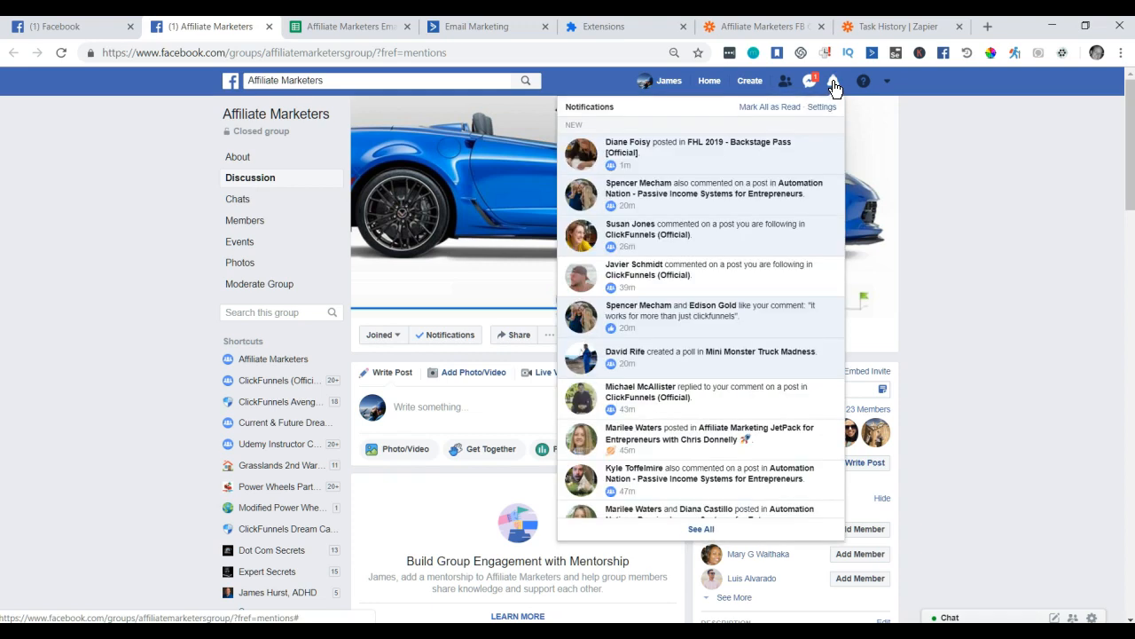
left_click(947, 134)
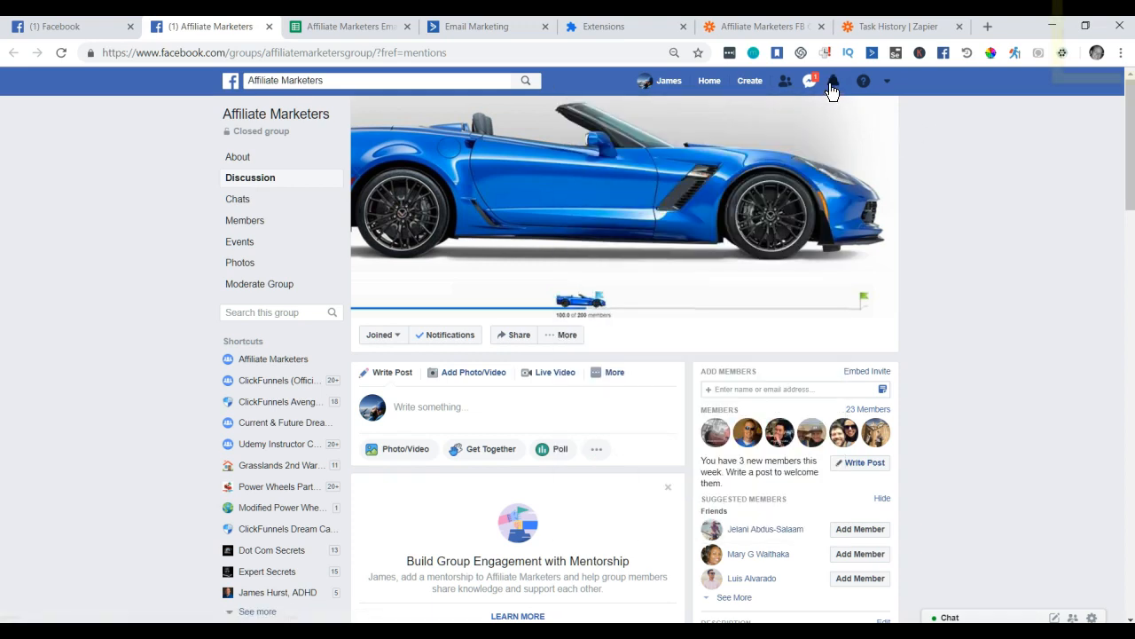
left_click(832, 89)
left_click(964, 155)
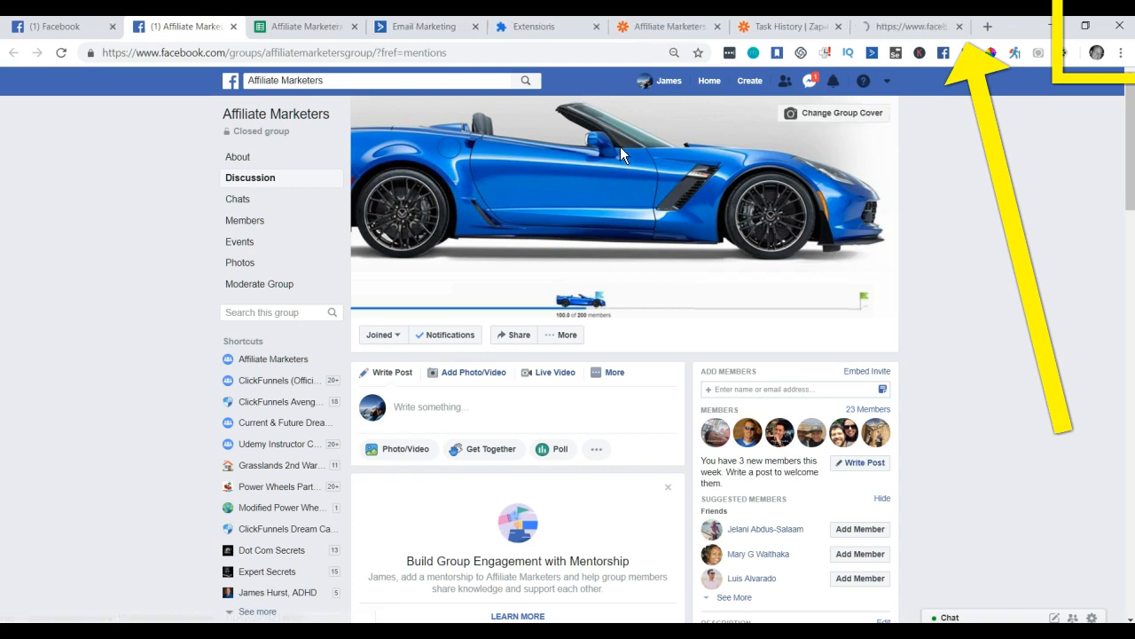
left_click(889, 26)
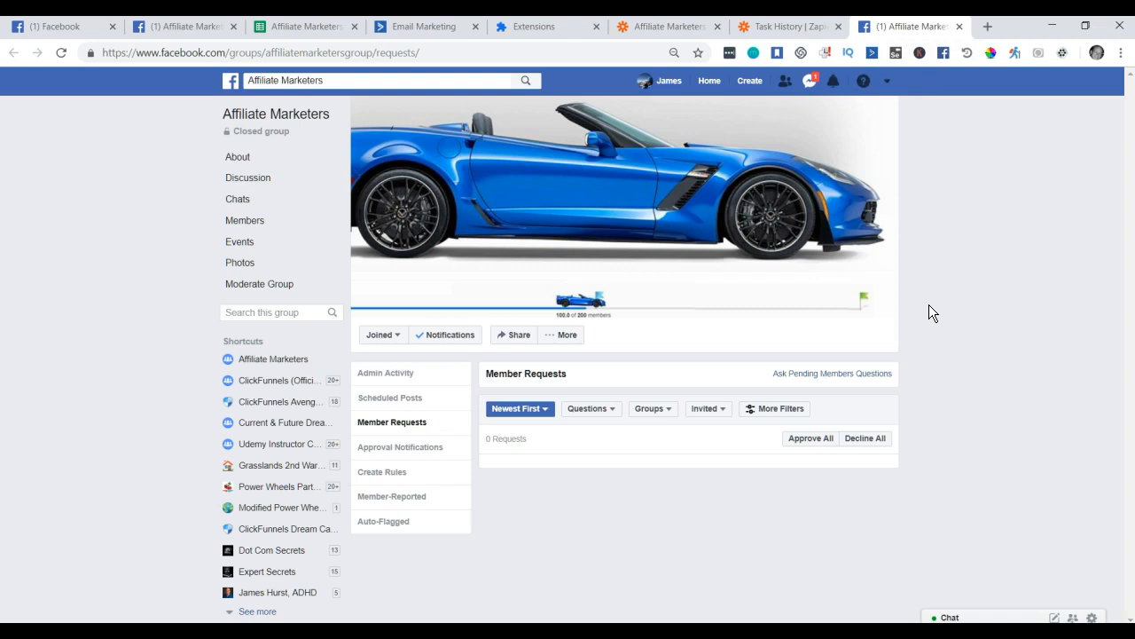
key("ctrl+w")
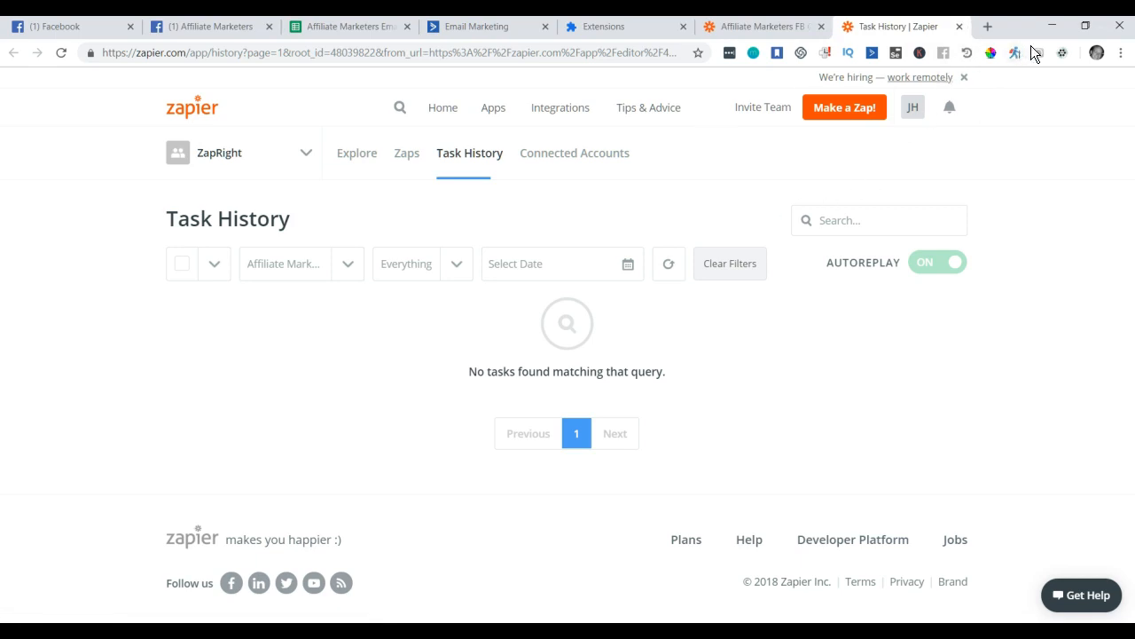
Reload Email Slurper 3000 settings and confirm Last Batch Complete at 10:13:29 PM 12/6/2018.
left_click(1063, 53)
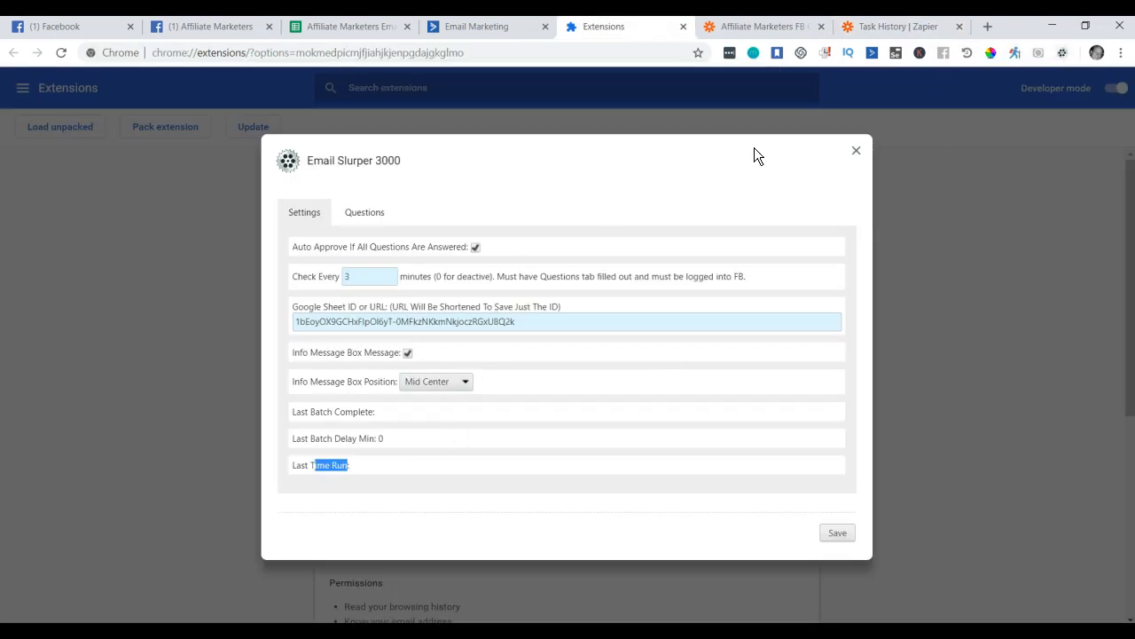
left_click(673, 52)
key("Return")
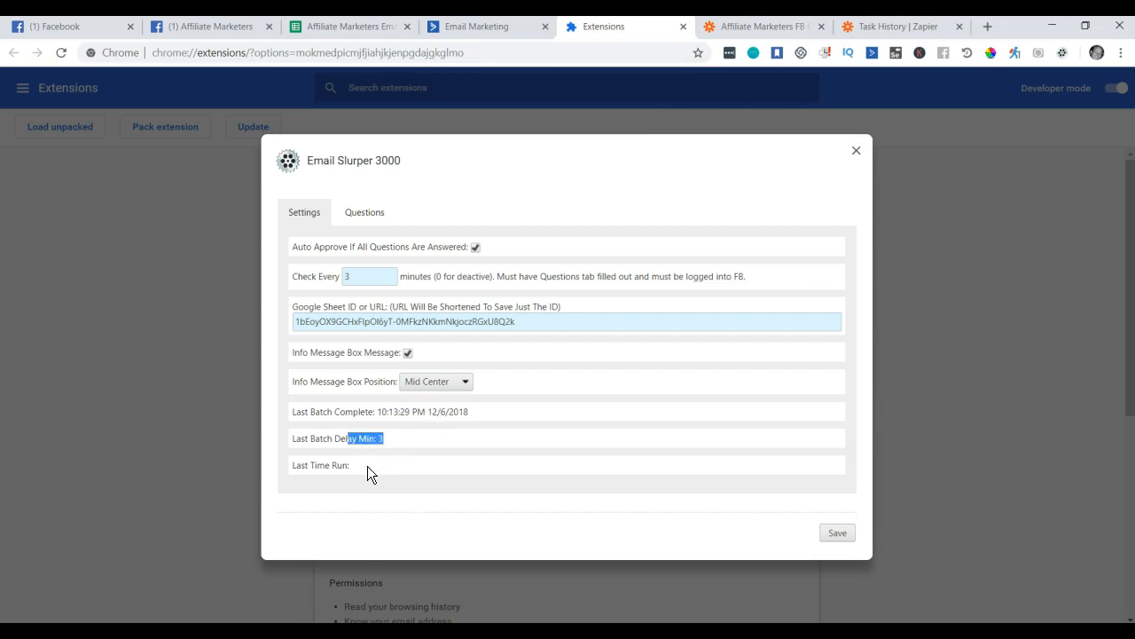
left_click_drag(328, 468, 376, 464)
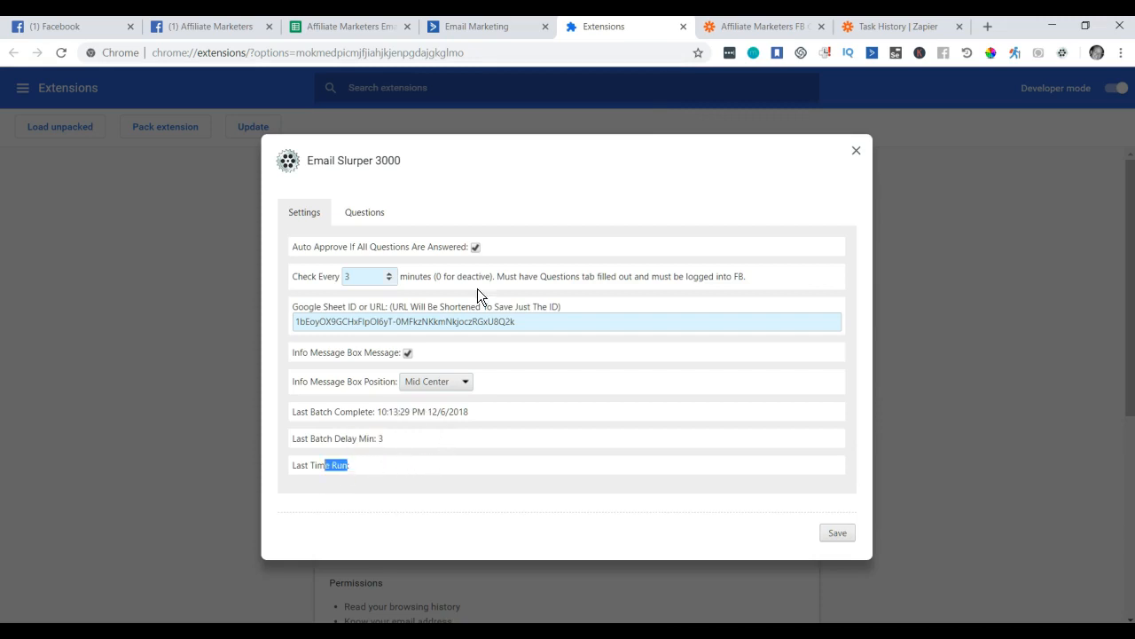
left_click(85, 29)
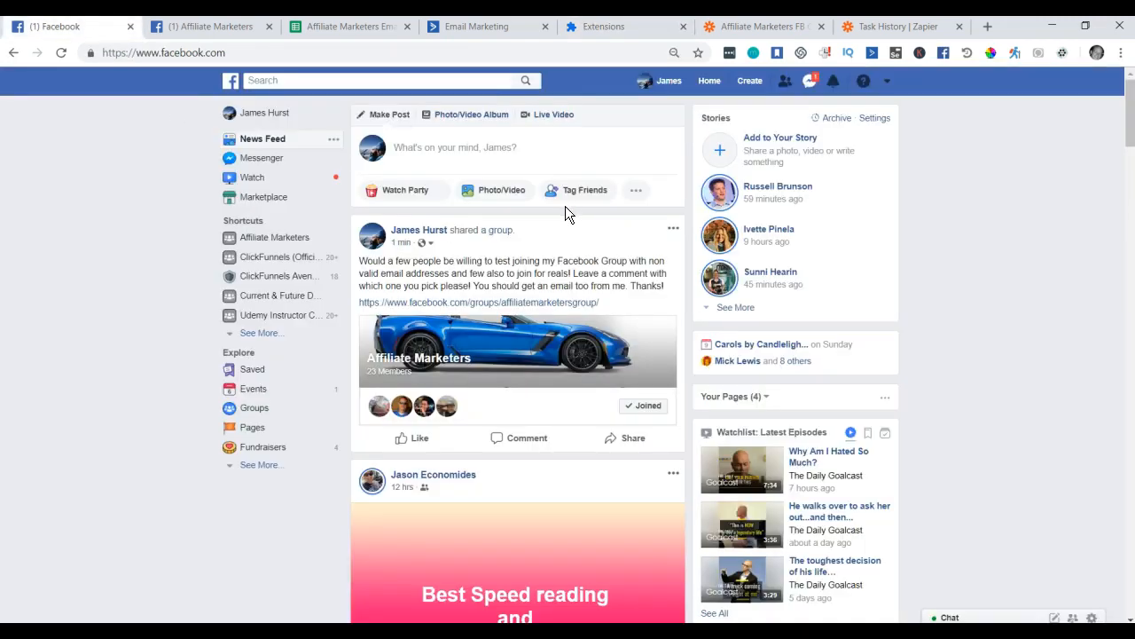
Reload the Affiliate Marketers group page and open its main discussion view.
left_click(206, 29)
left_click(66, 56)
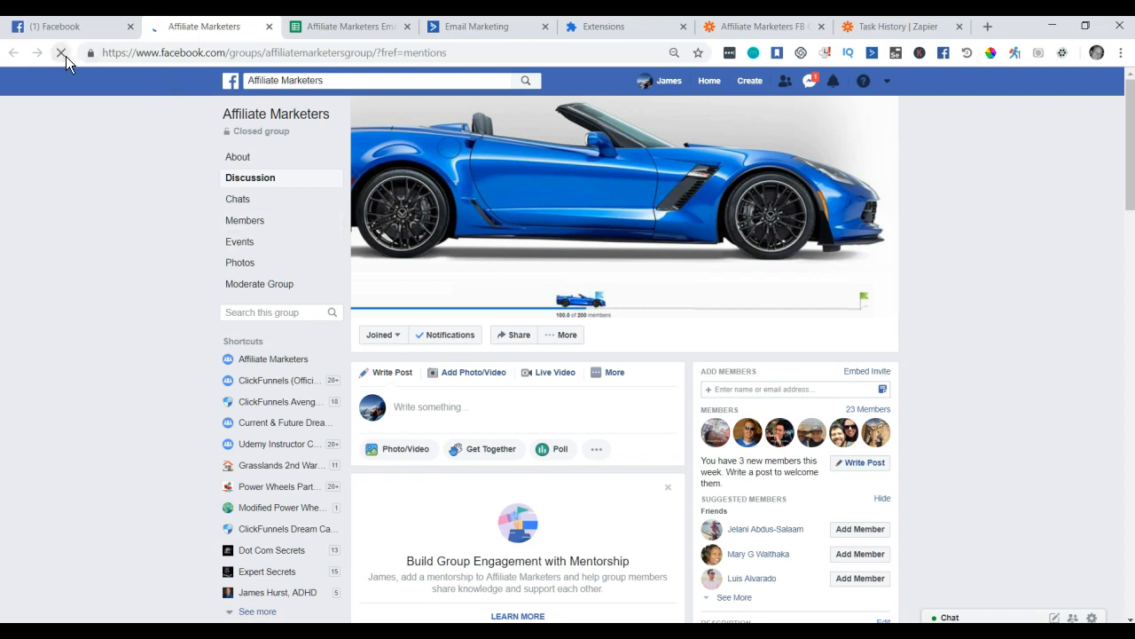
left_click(226, 117)
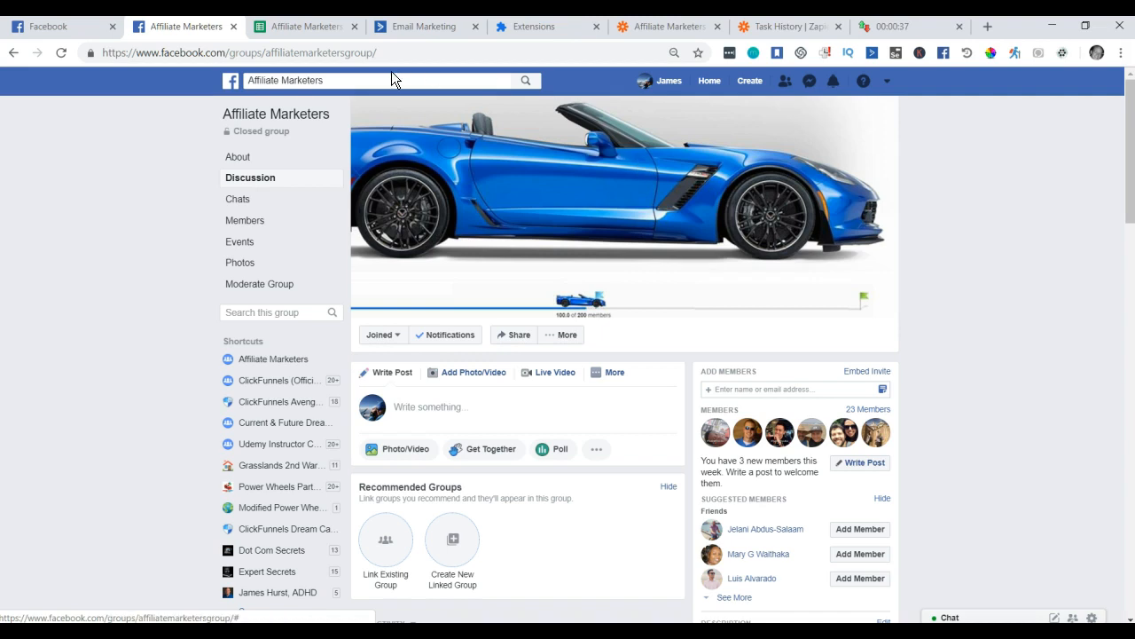
left_click(69, 35)
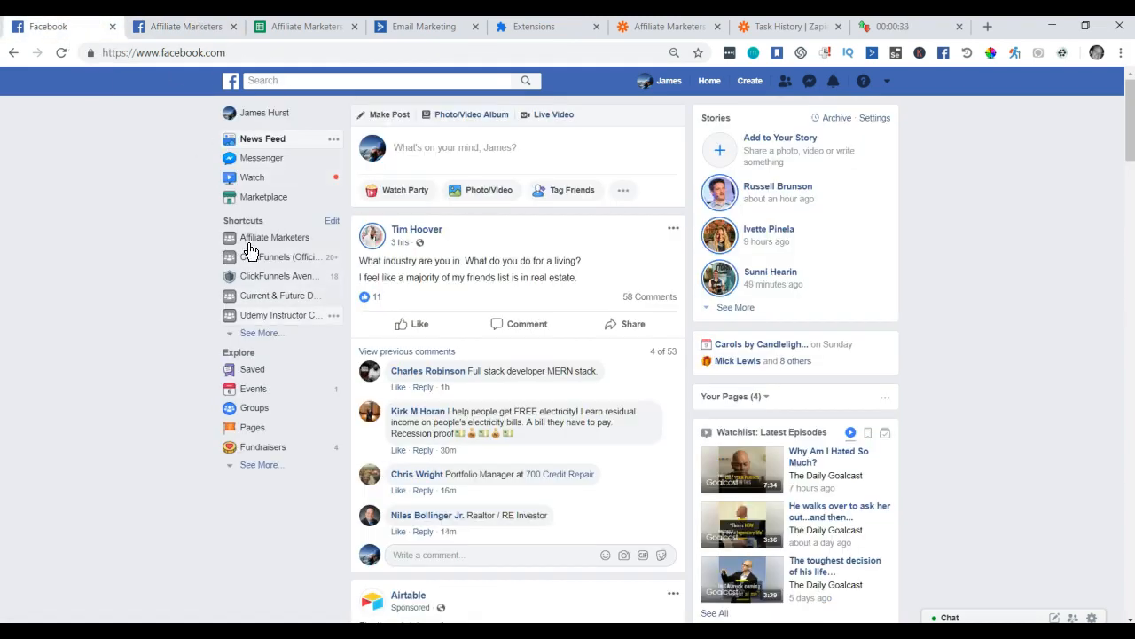
Add an If/Else split after the wait step testing the affiliateMarketersGroupHasClickFunnels field.
left_click(451, 28)
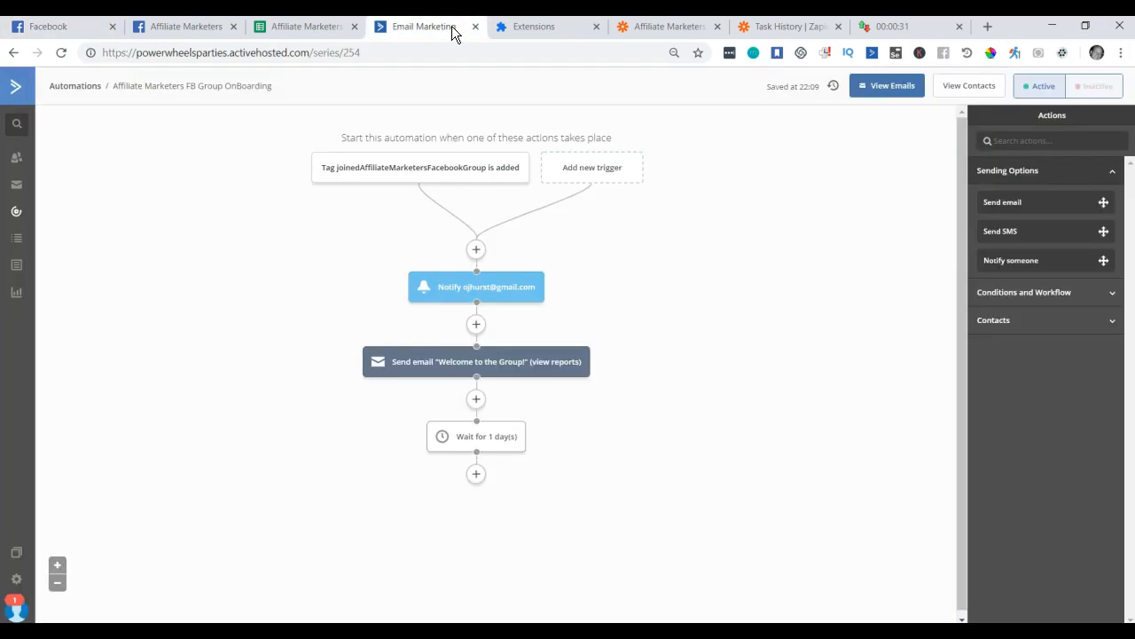
left_click(476, 473)
left_click(572, 211)
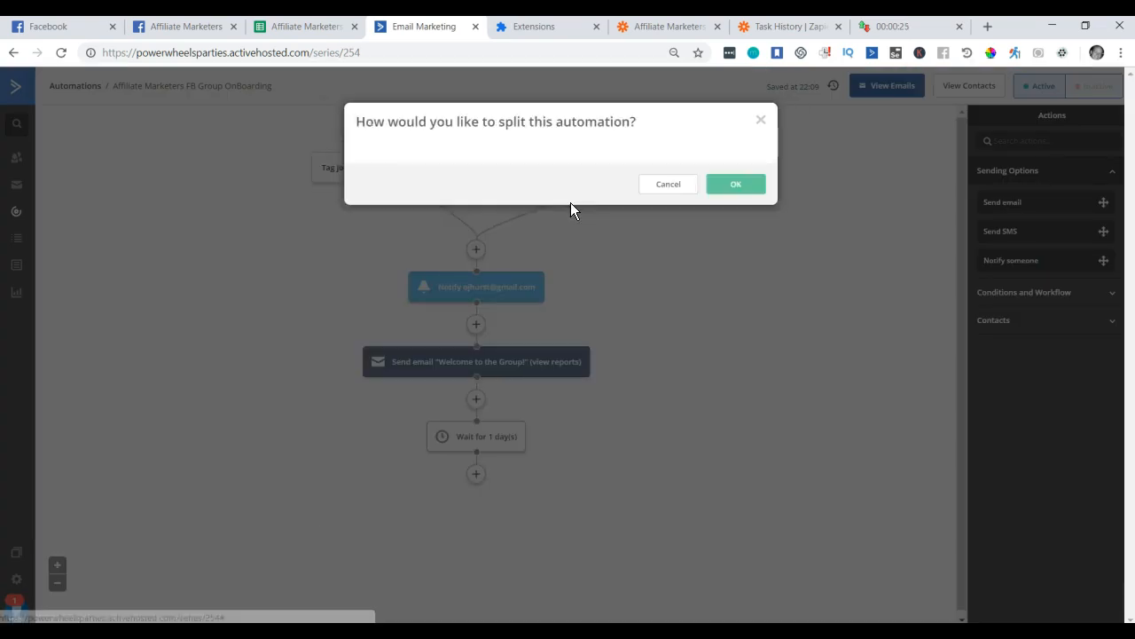
left_click(486, 184)
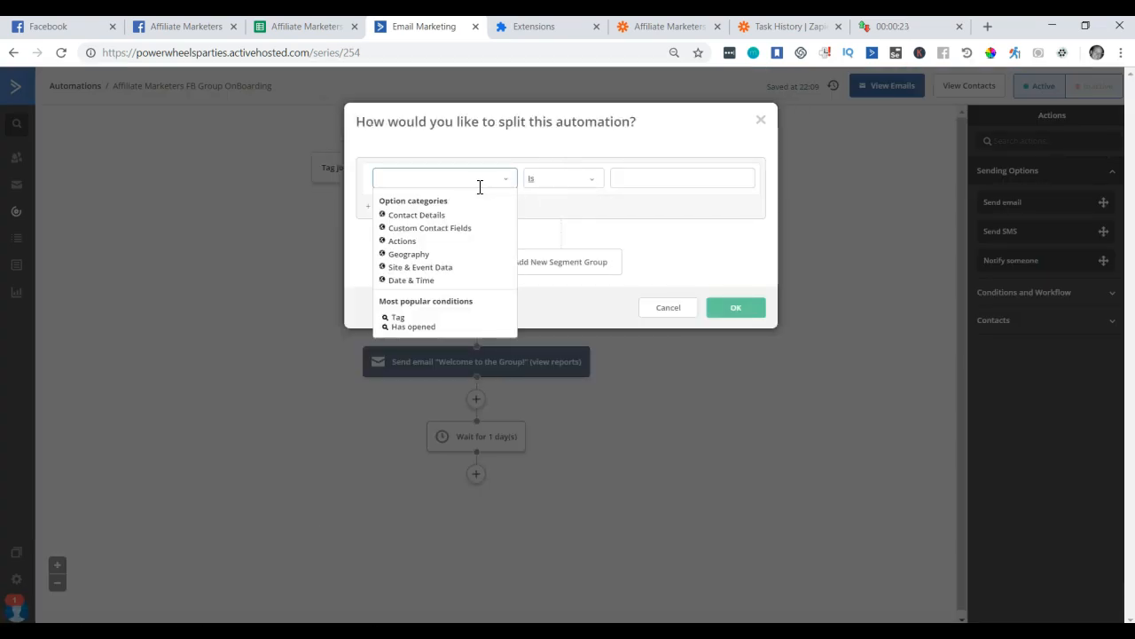
left_click(415, 229)
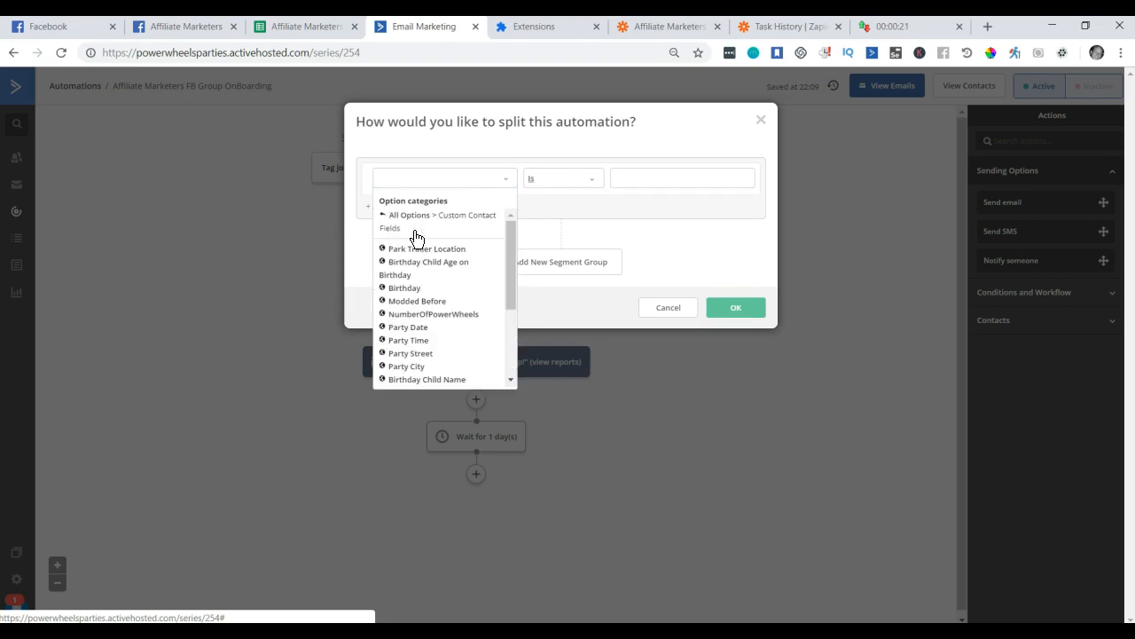
left_click(438, 181)
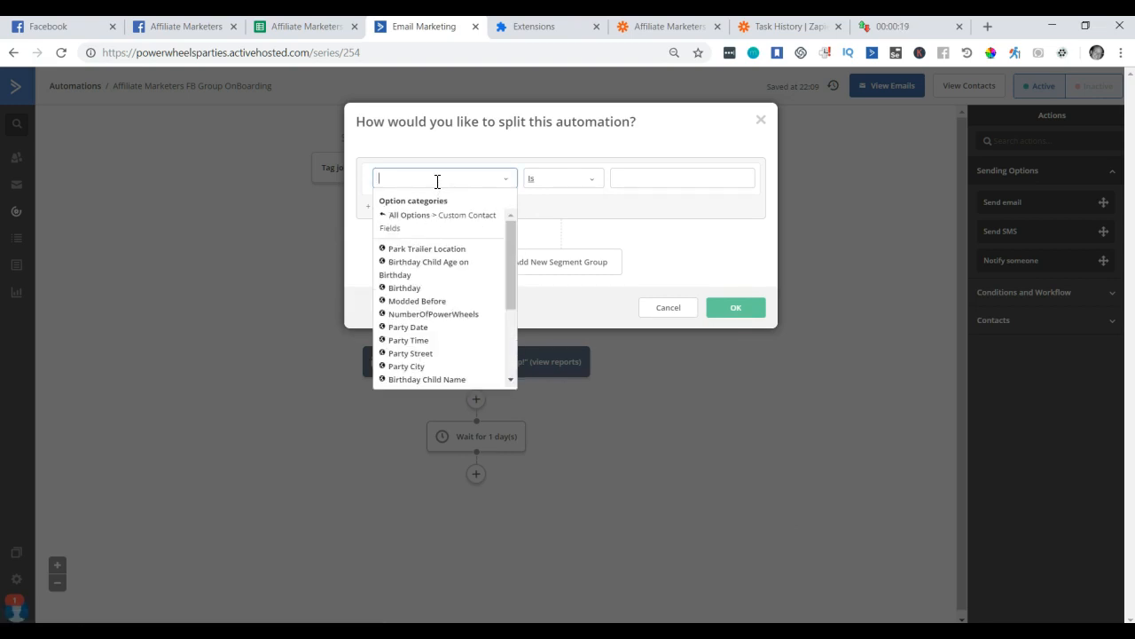
type("affiliateMarketersGroupHasClickFun")
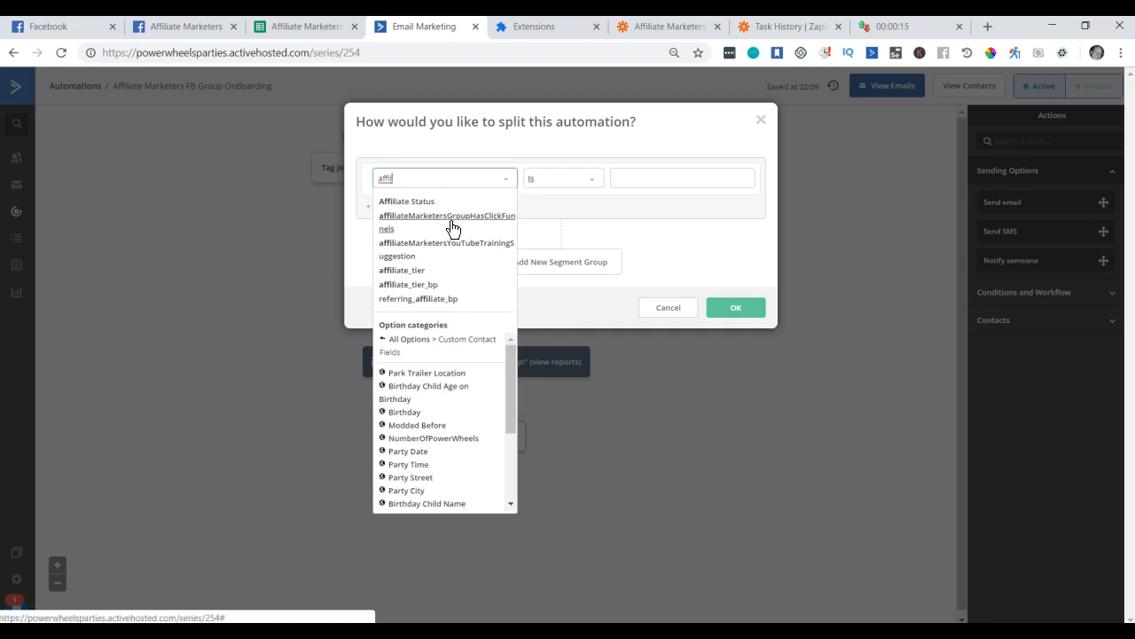
left_click(451, 220)
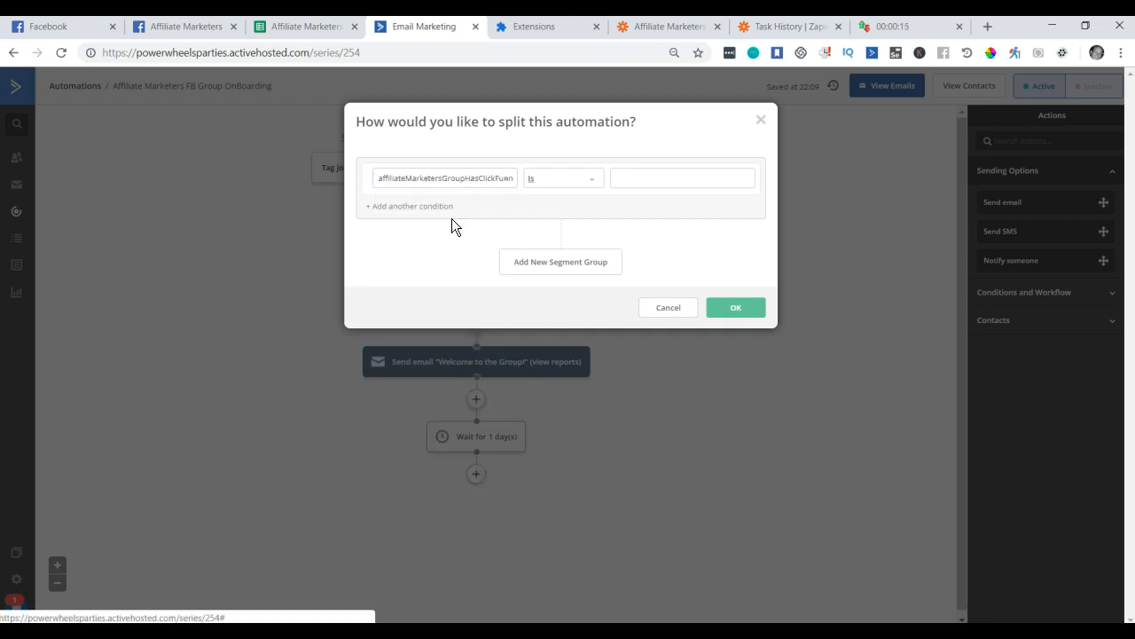
Enter 'yes' as the condition value using the Contains operator.
left_click(594, 182)
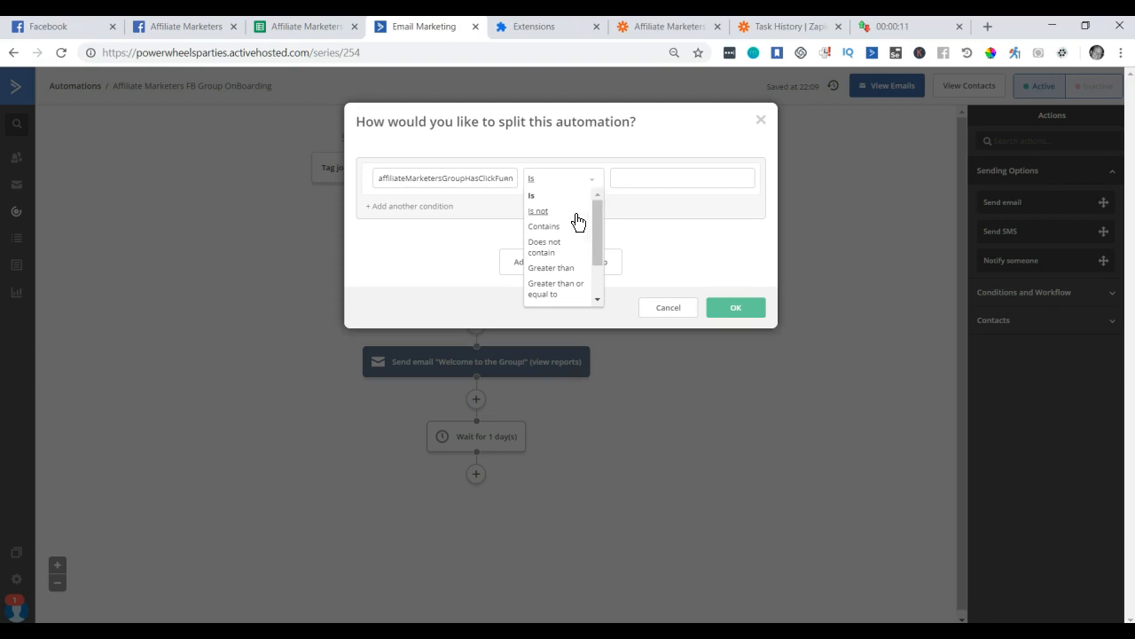
left_click(560, 235)
left_click(667, 185)
type("es")
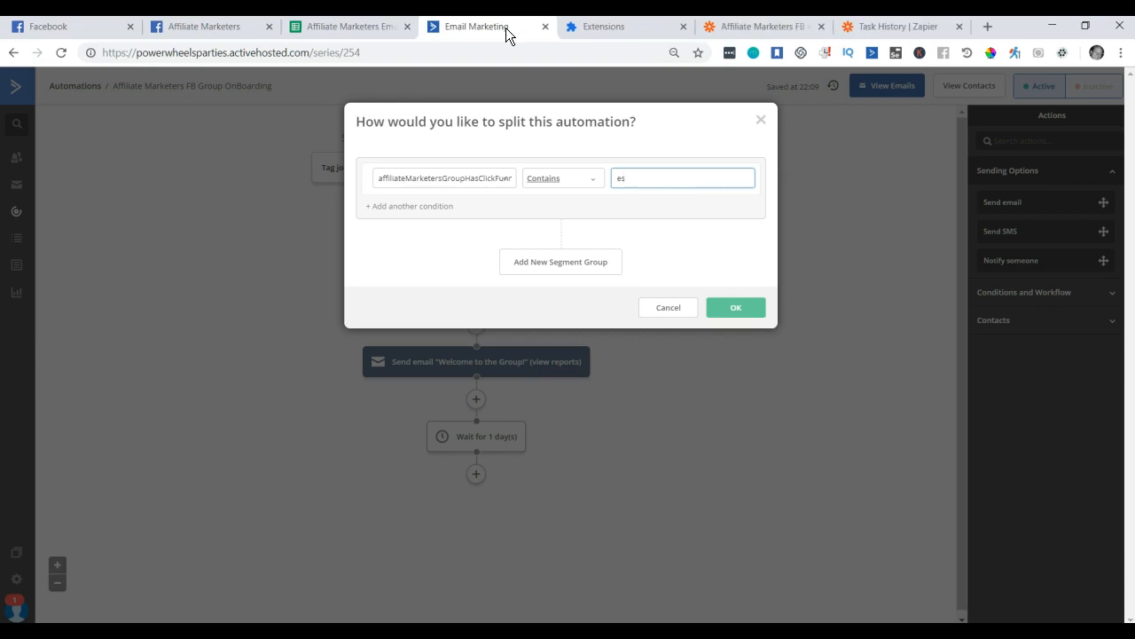
double_click(635, 180)
left_click(658, 183)
type("Yes")
key("BackSpace")
key("BackSpace")
type("yes")
key("BackSpace")
key("BackSpace")
key("BackSpace")
type("es")
left_click(677, 244)
Change the operator to Is with value 'yes' and save the condition.
left_click(744, 310)
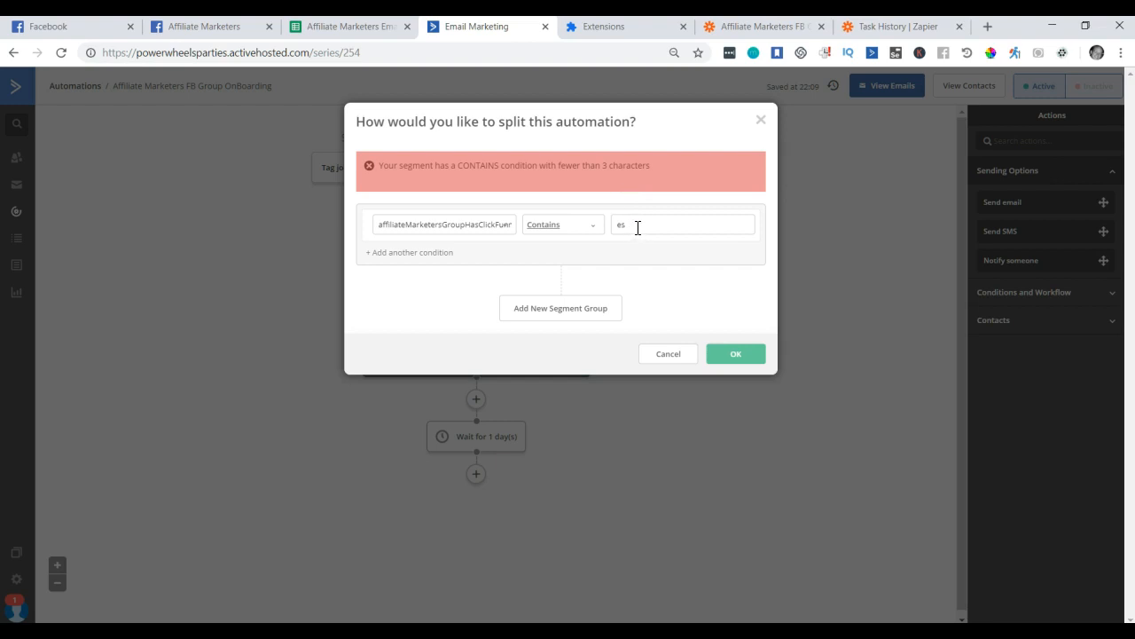
left_click(593, 232)
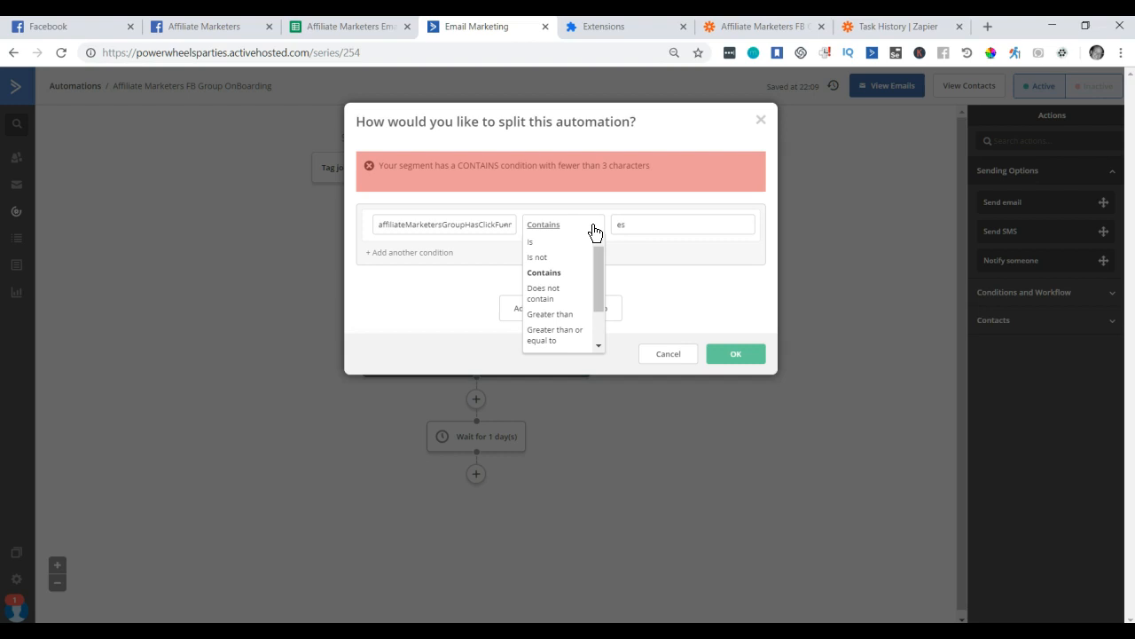
left_click(643, 223)
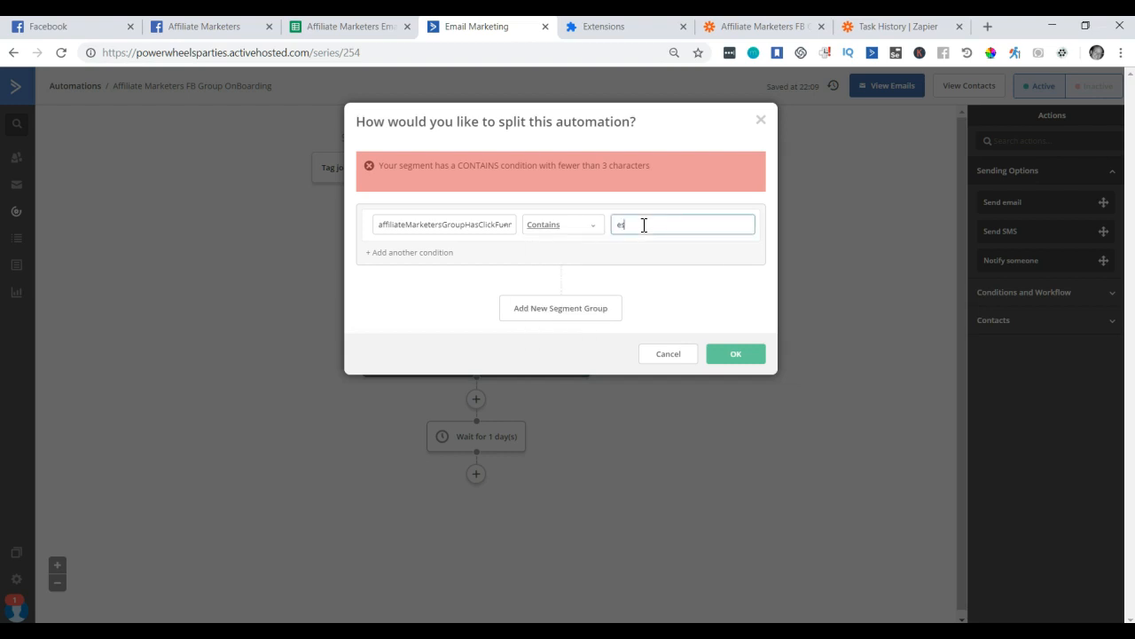
left_click(575, 233)
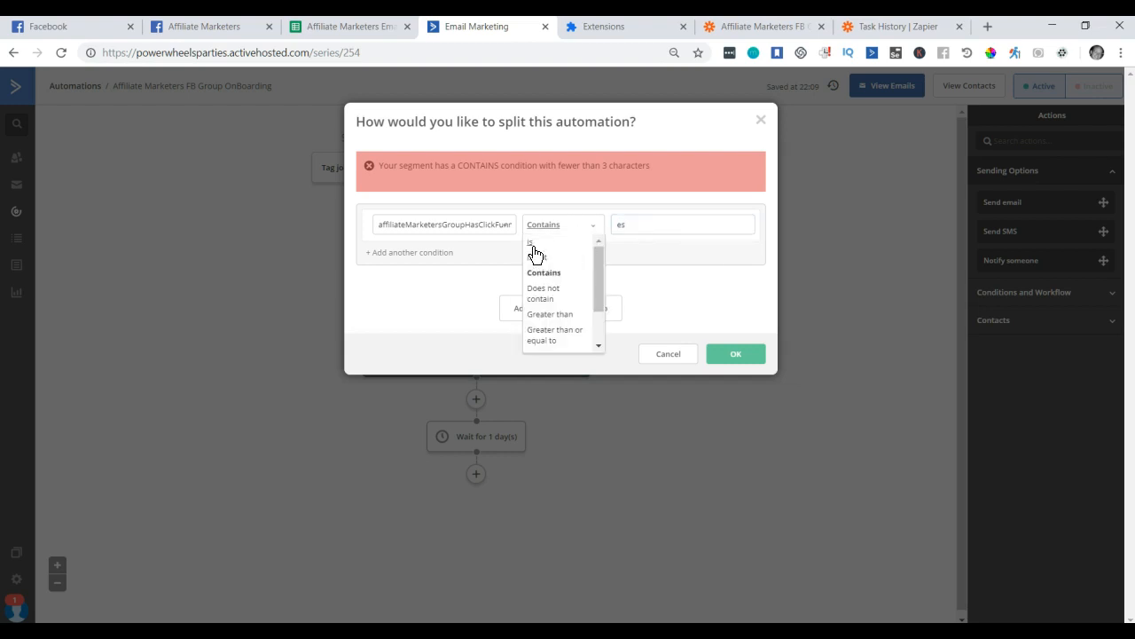
left_click(532, 243)
left_click(671, 231)
type("yes")
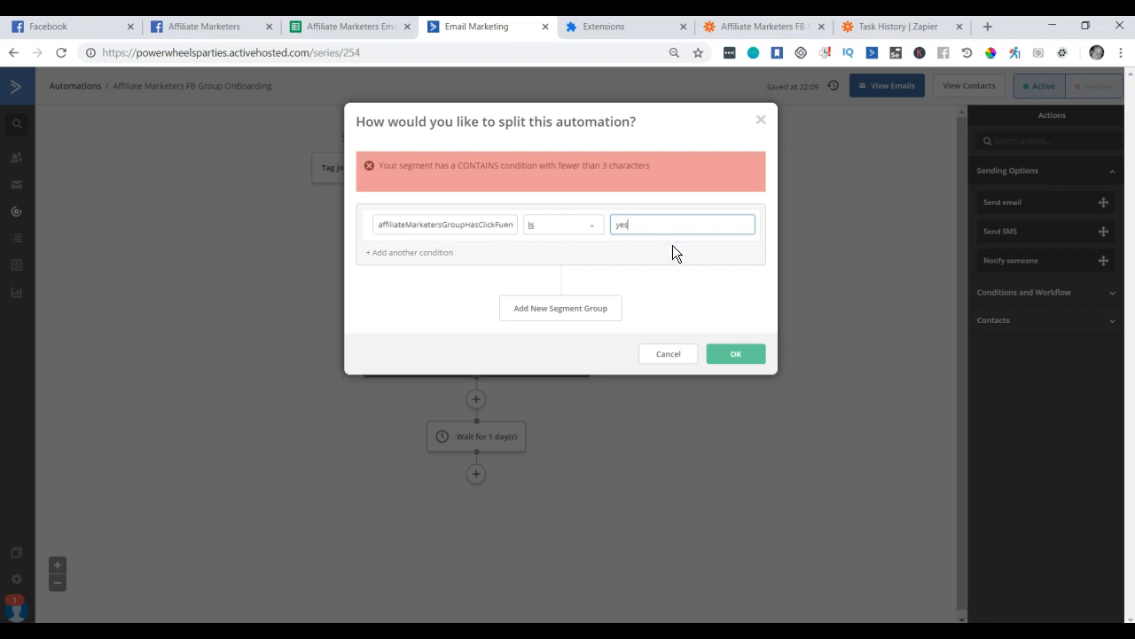
left_click(747, 357)
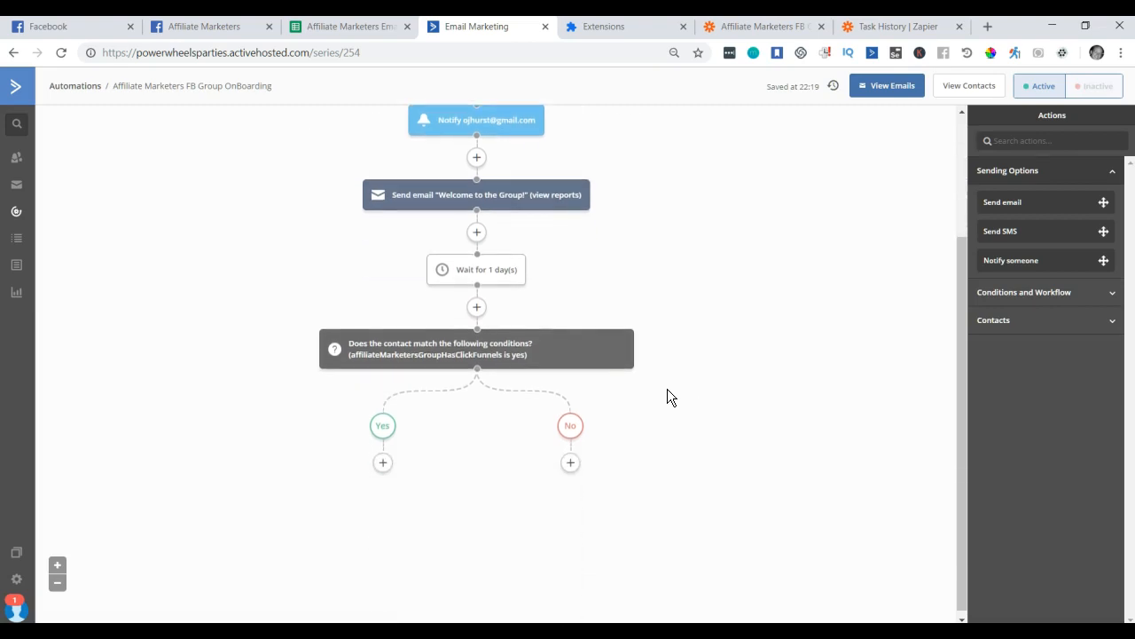
End the automation on the Yes branch and begin adding an action under No.
left_click(383, 463)
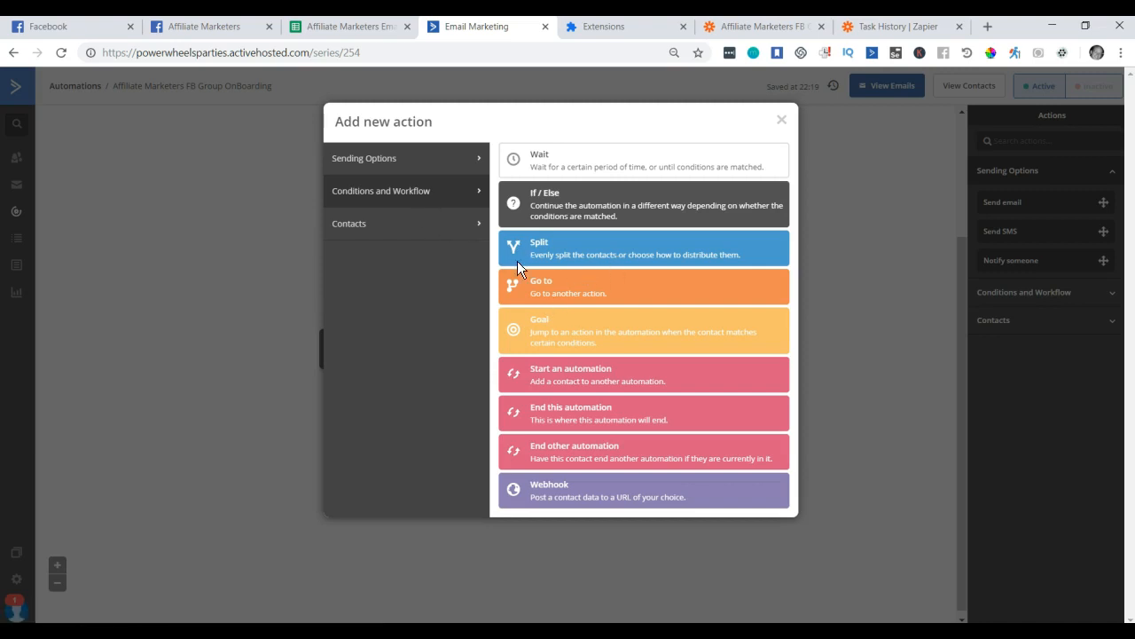
left_click(561, 423)
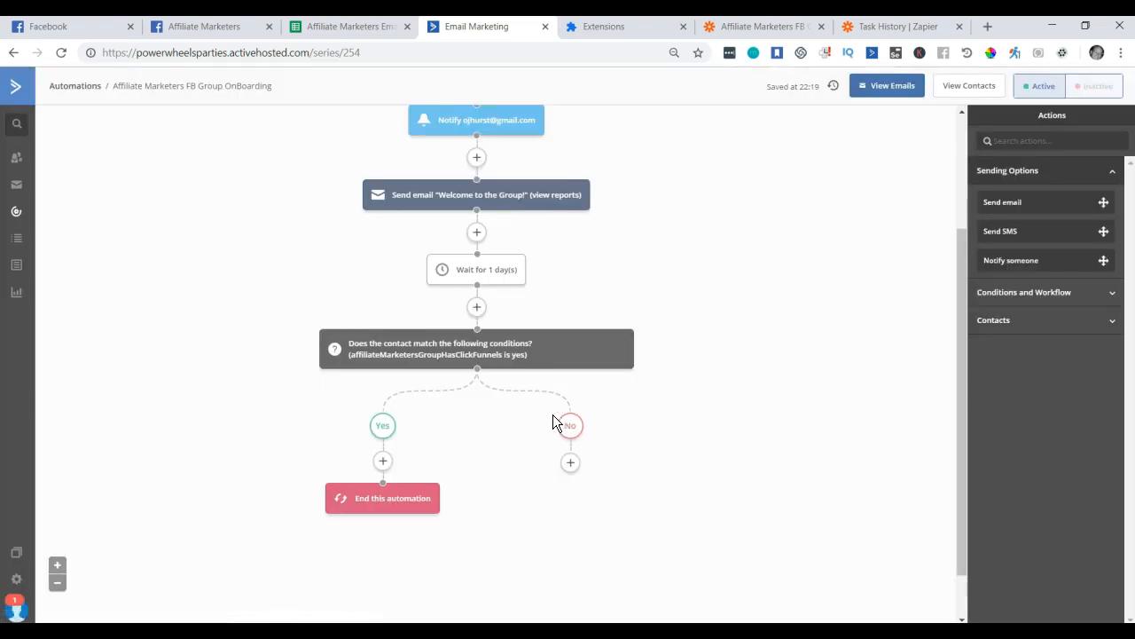
left_click(573, 468)
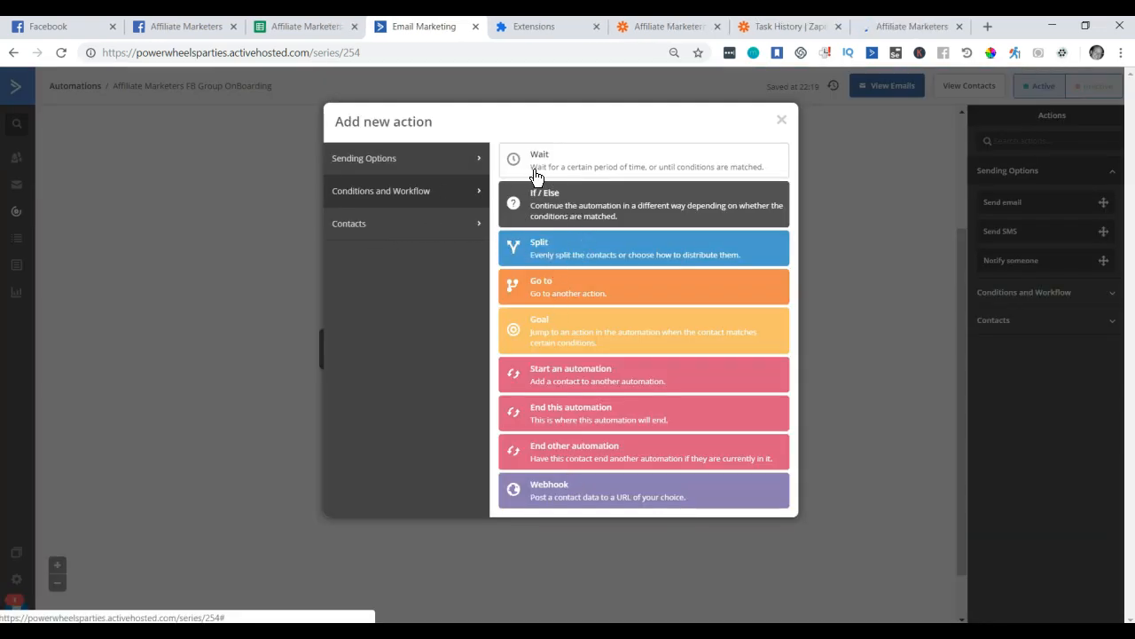
left_click(926, 29)
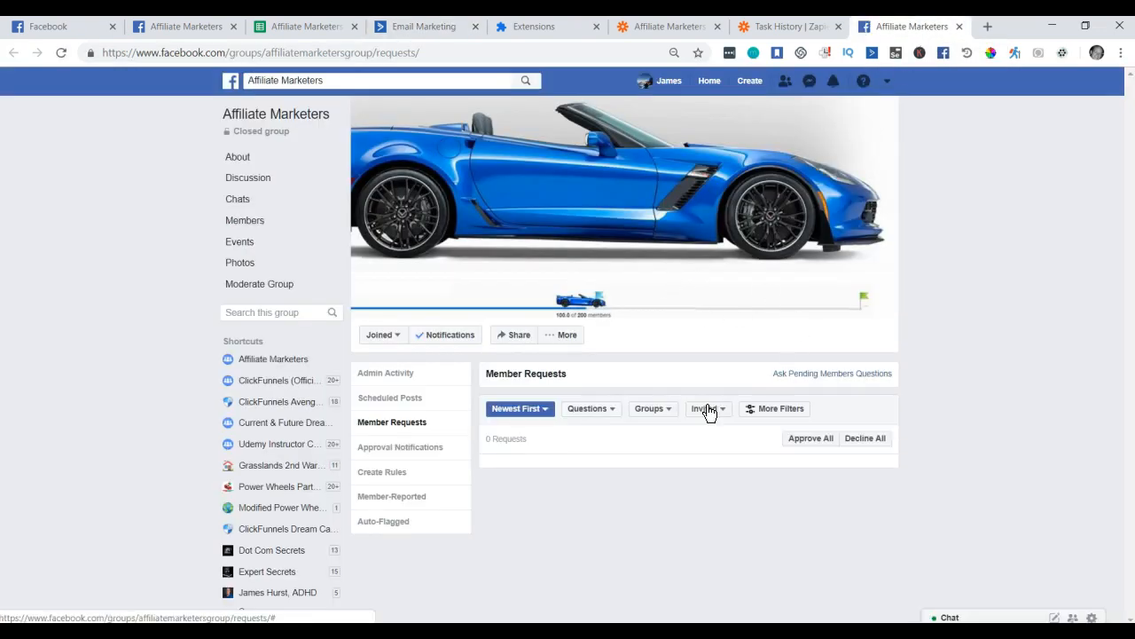
Reload the group's Member Requests page, which still shows 0 requests.
left_click(577, 55)
key("Return")
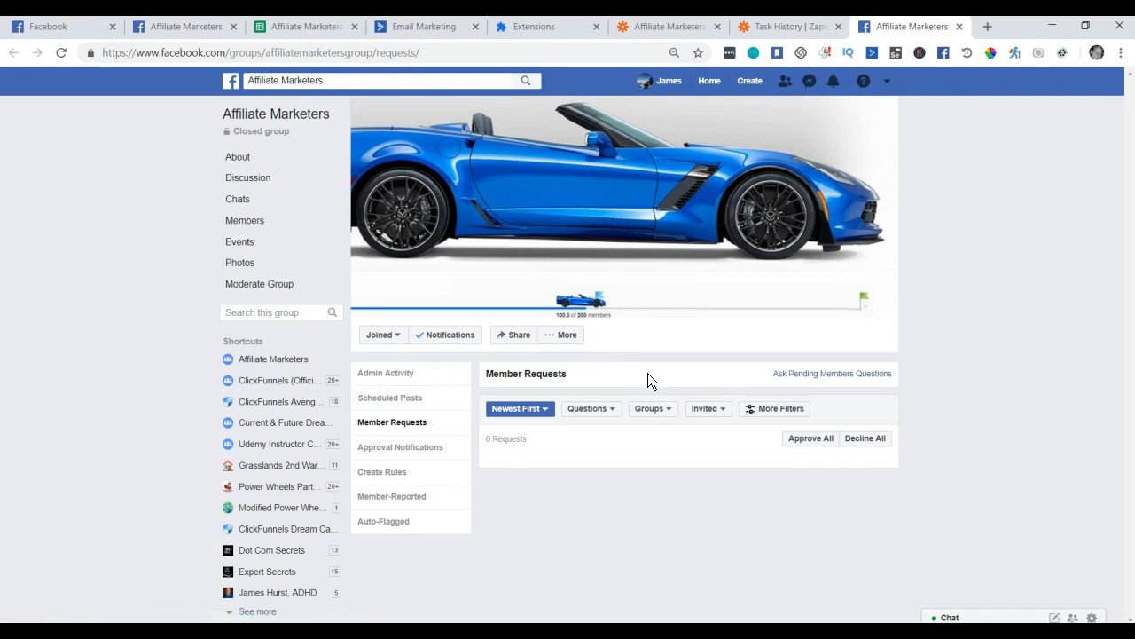
Start a Send email action on the No branch, then cancel it, leaving No empty.
left_click(422, 33)
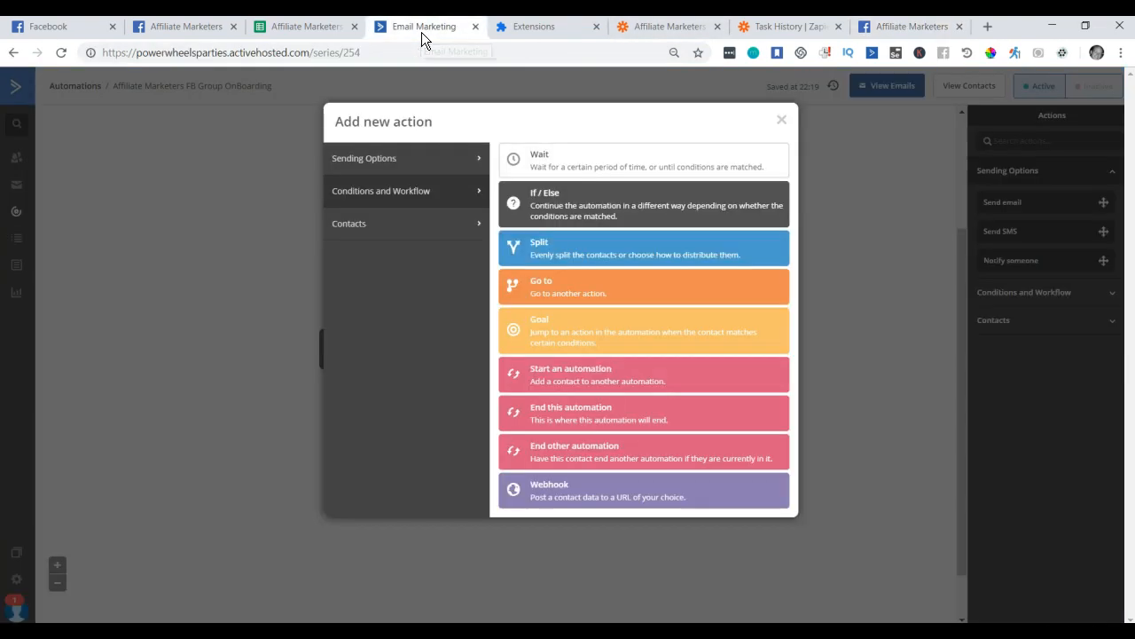
left_click(386, 168)
left_click(572, 182)
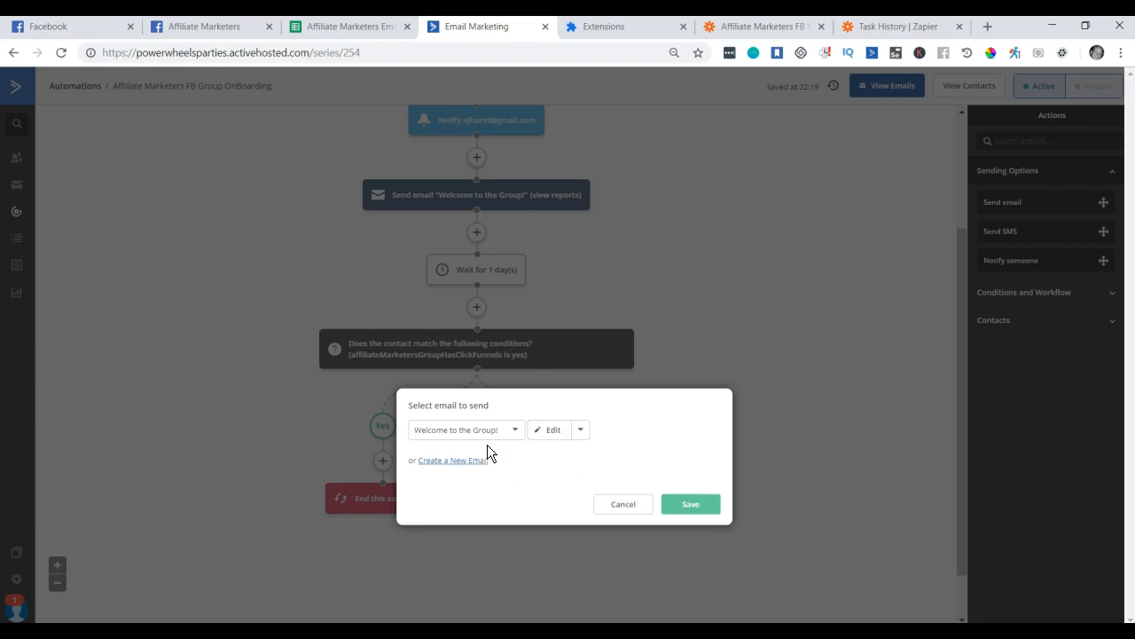
left_click(625, 506)
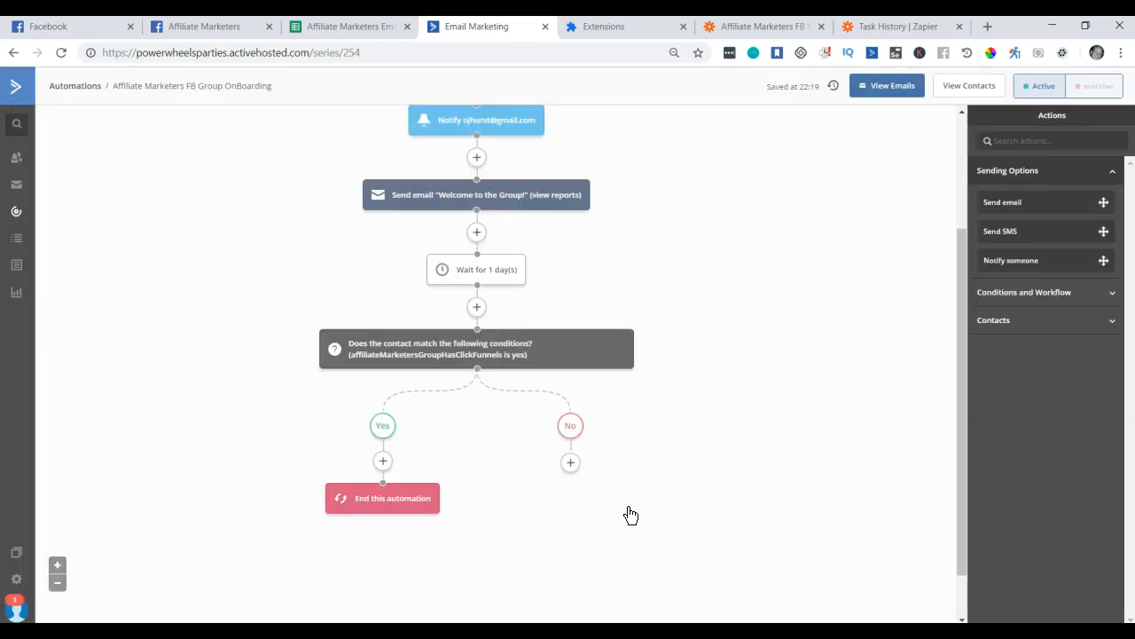
left_click(97, 32)
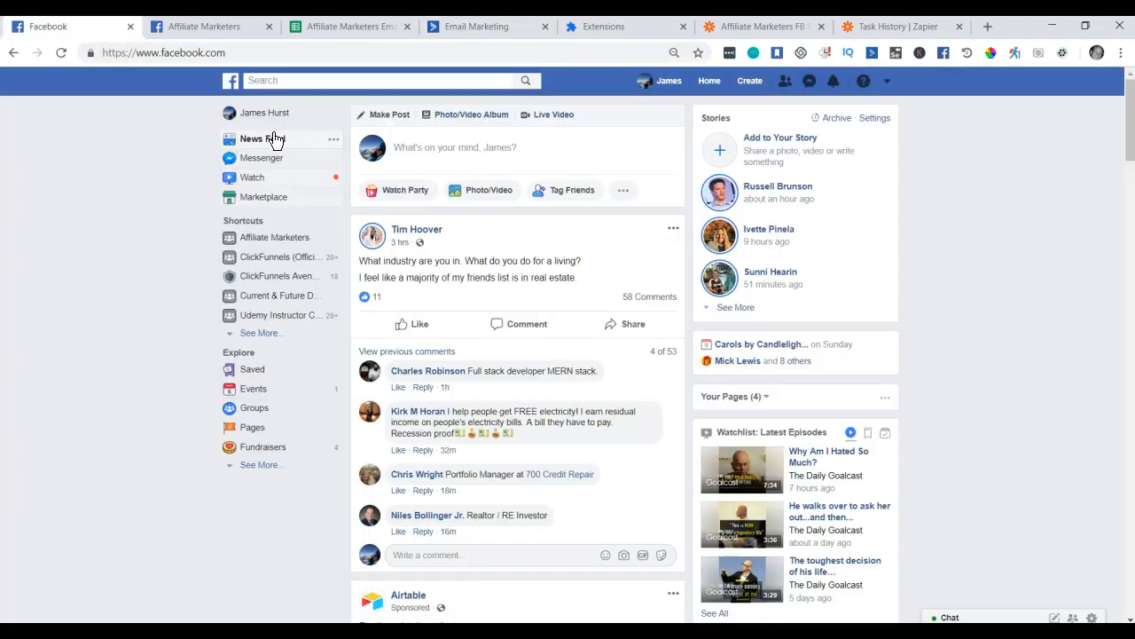
Refresh the News Feed and the Affiliate Marketers group page (23 members), ending on the News Feed.
left_click(229, 82)
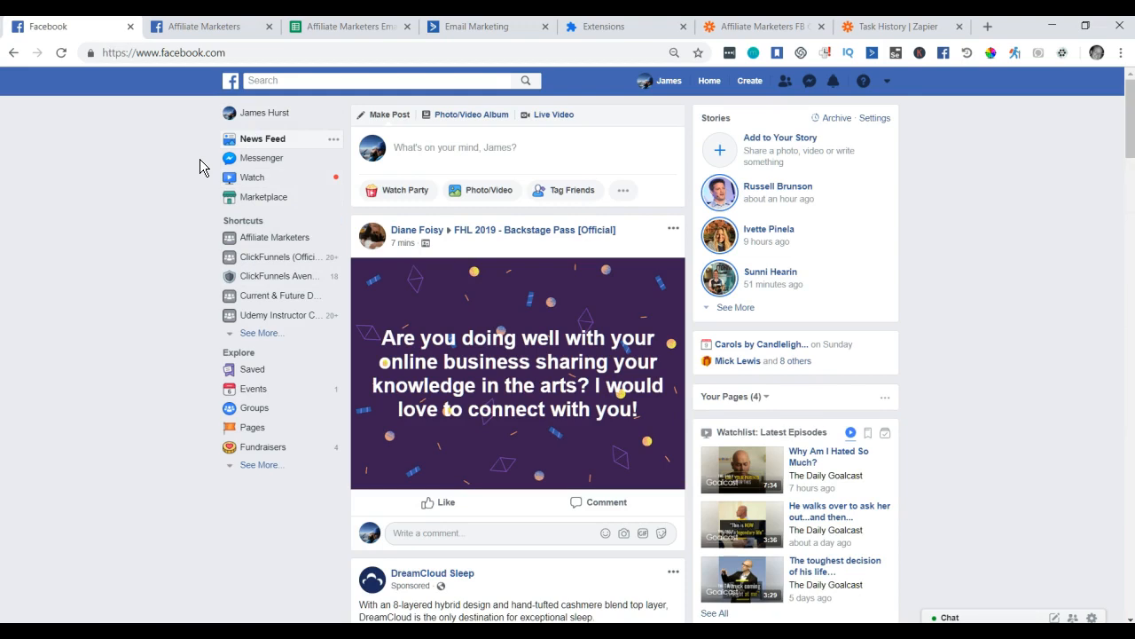
left_click(205, 29)
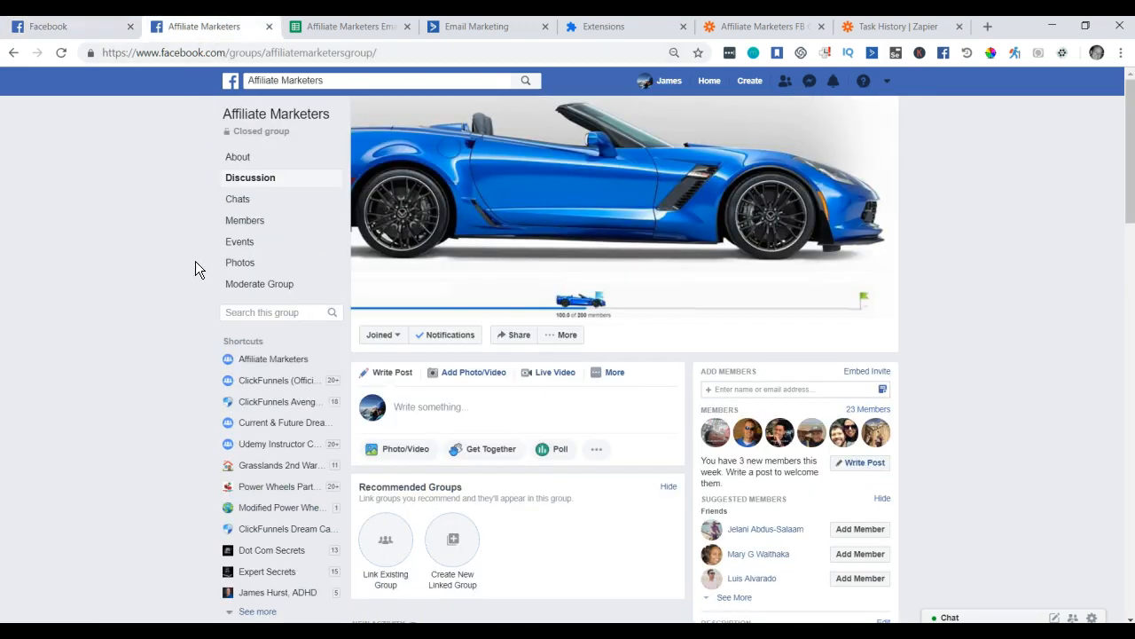
left_click(407, 56)
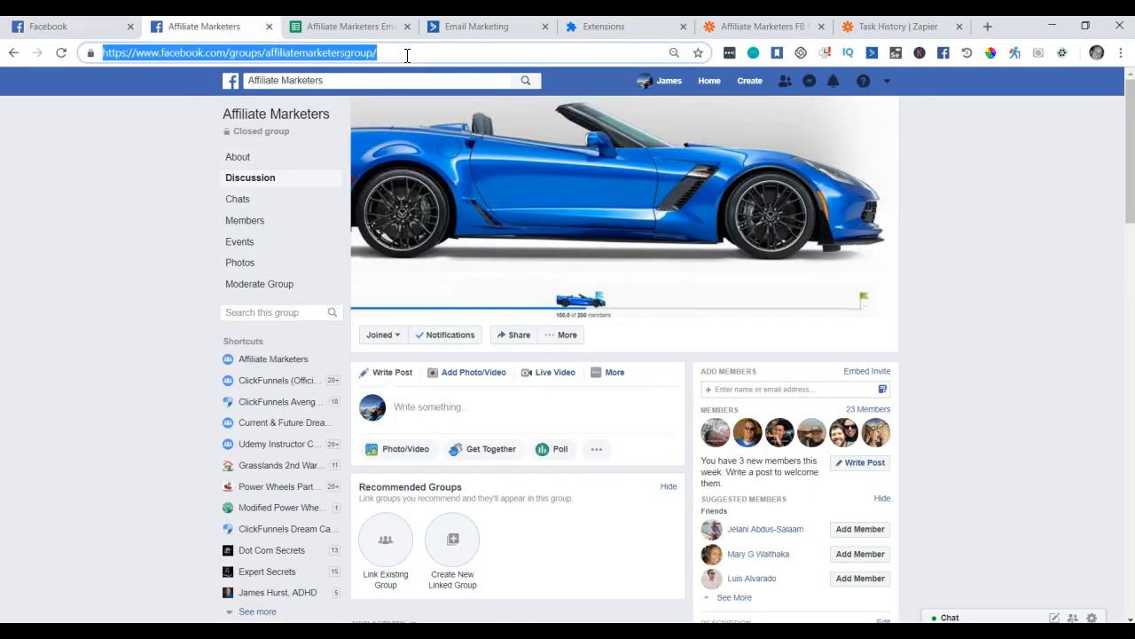
key("Return")
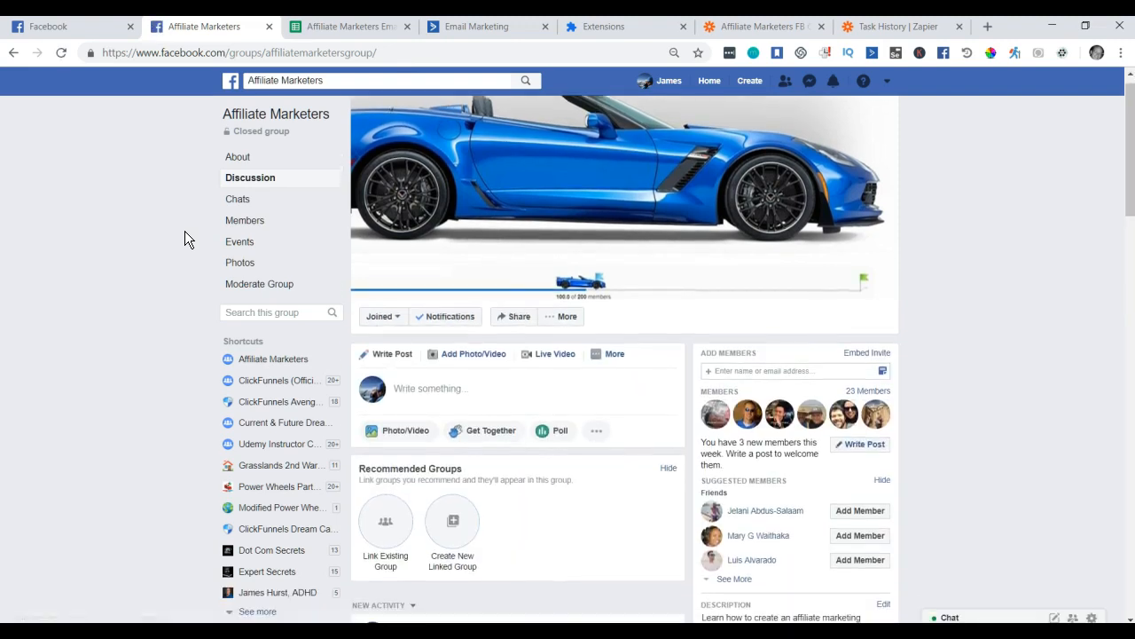
scroll(185, 238, "down", 1)
scroll(194, 258, "down", 1)
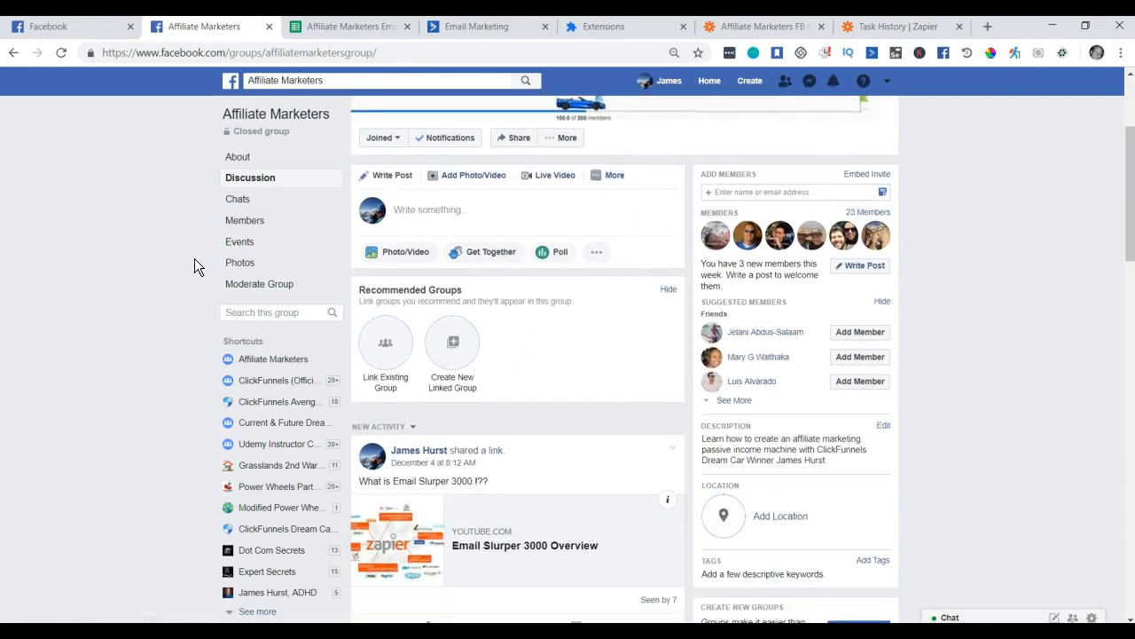
key("ctrl+shift+Tab")
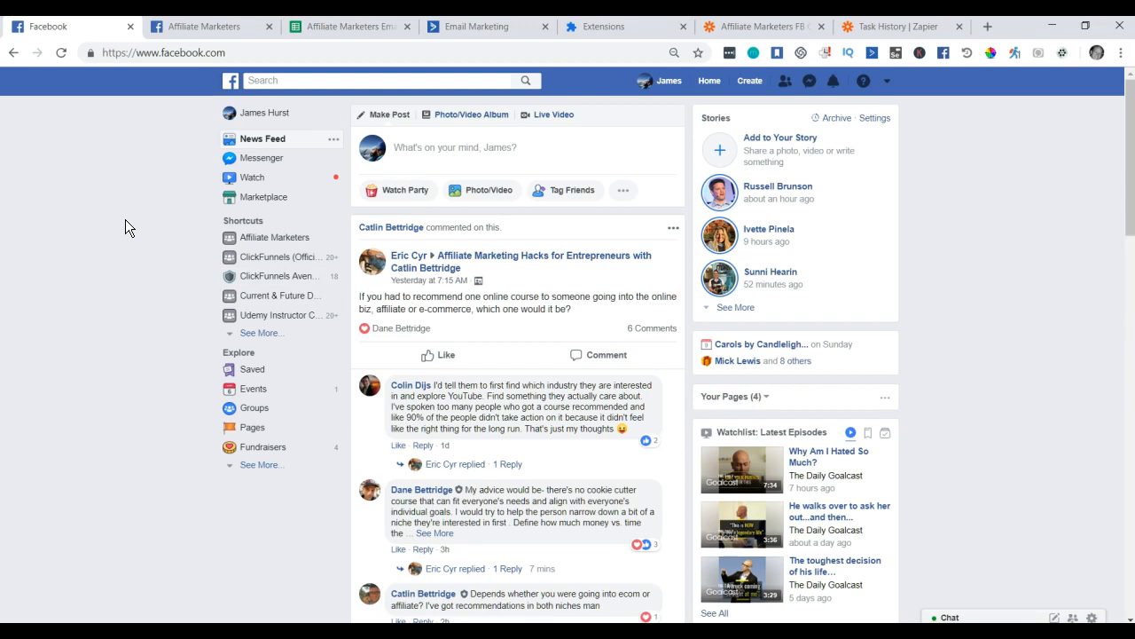
scroll(147, 241, "down", 2)
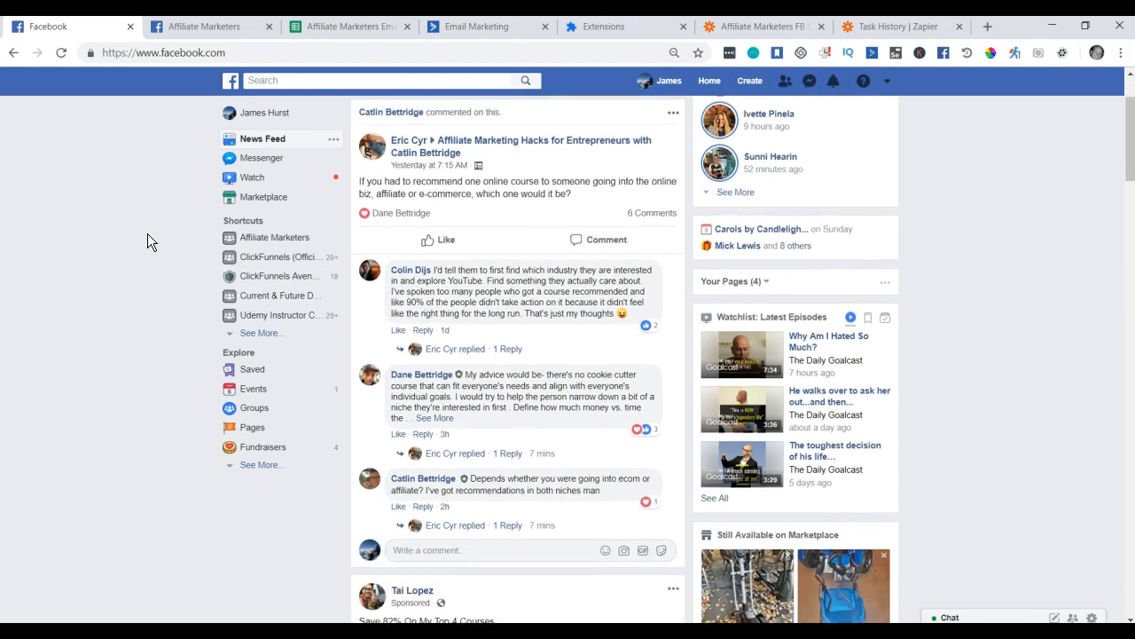
scroll(147, 234, "down", 2)
scroll(147, 233, "up", 4)
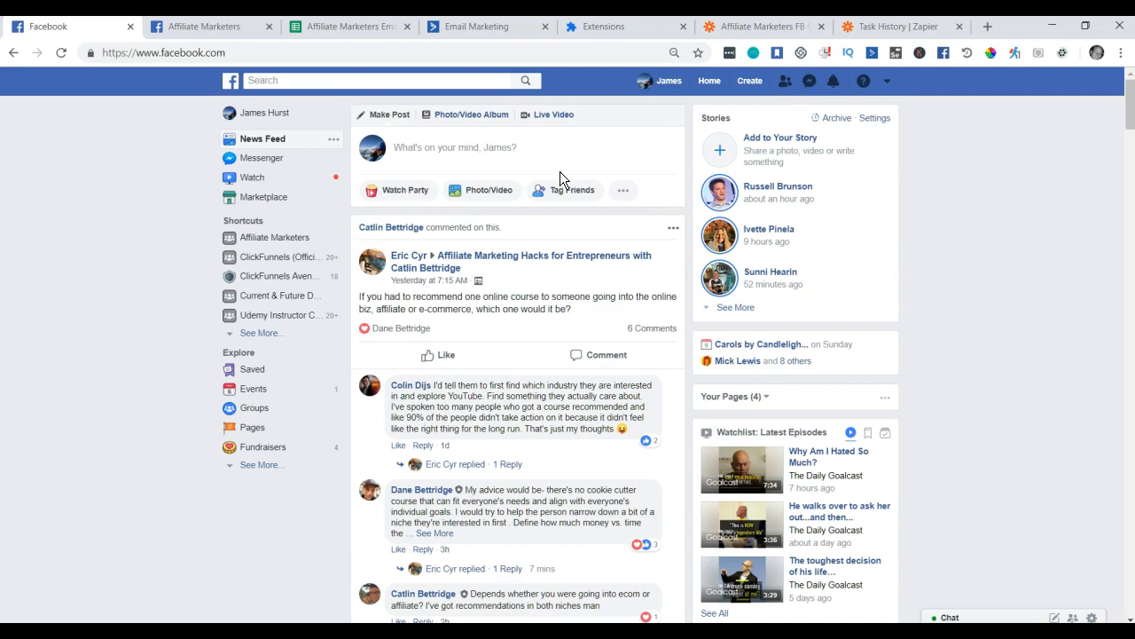
left_click(661, 82)
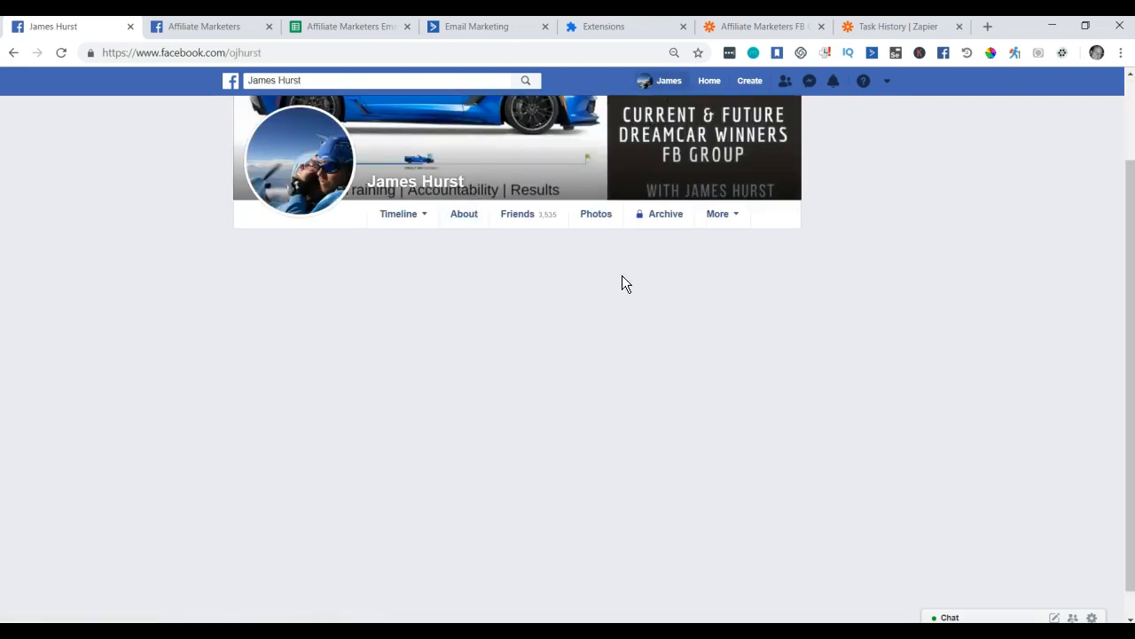
scroll(741, 287, "down", 2)
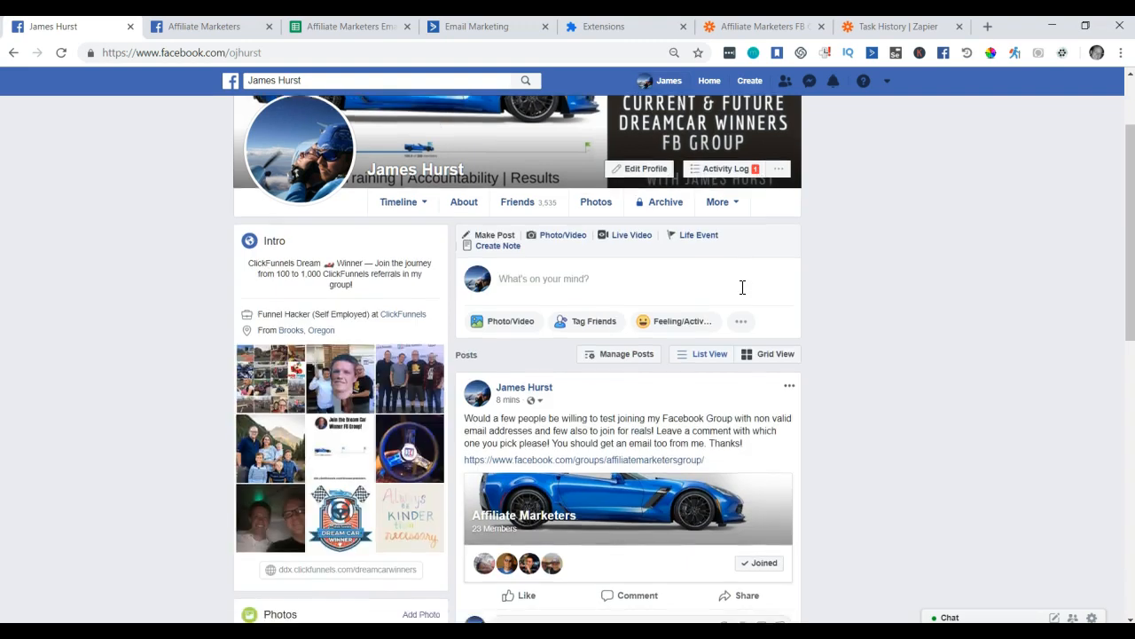
scroll(742, 286, "down", 2)
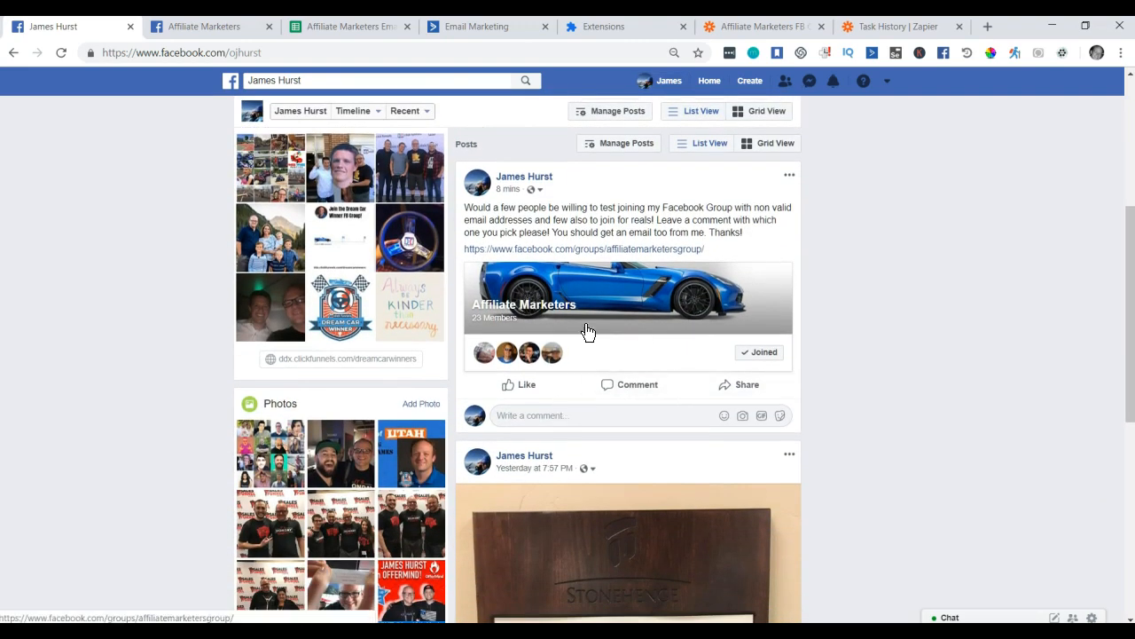
scroll(649, 403, "up", 3)
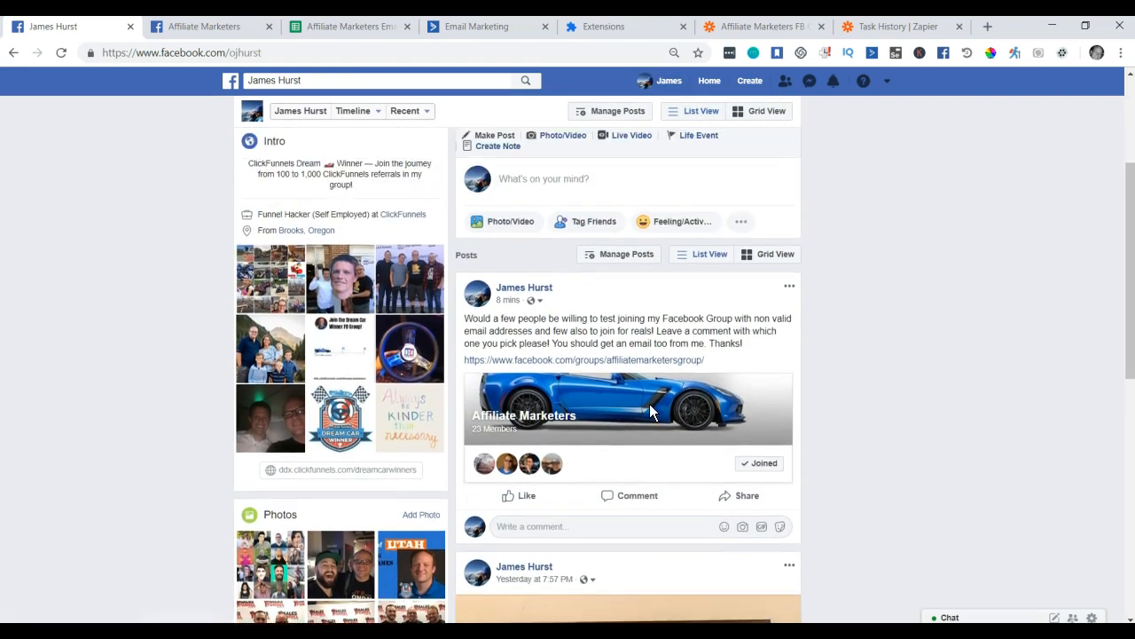
scroll(649, 406, "up", 1)
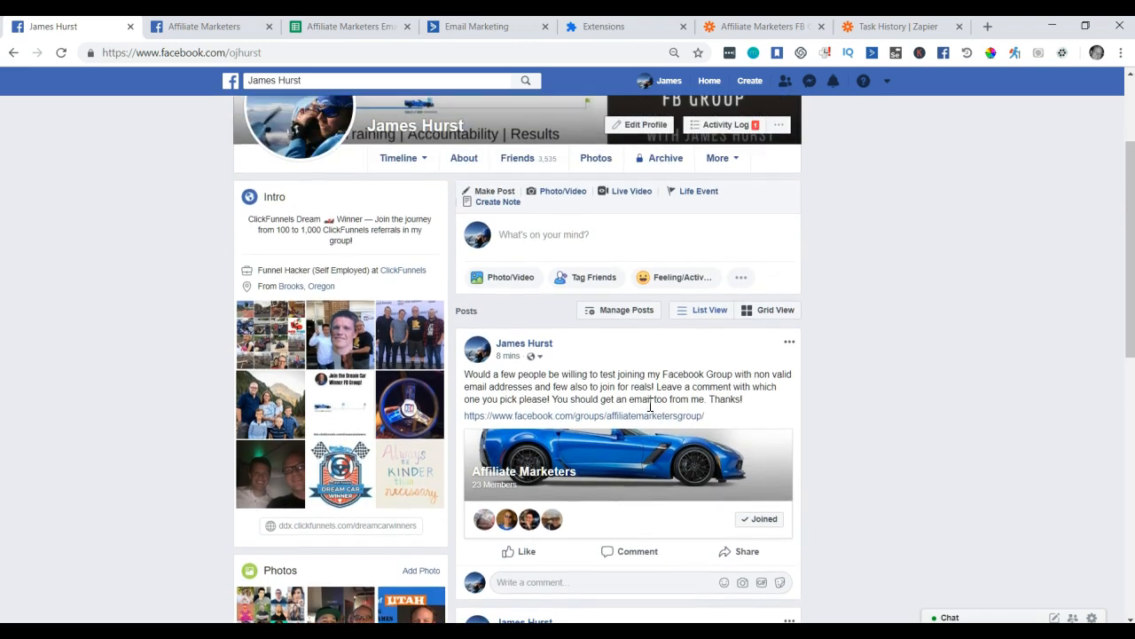
scroll(649, 404, "down", 1)
scroll(647, 404, "down", 2)
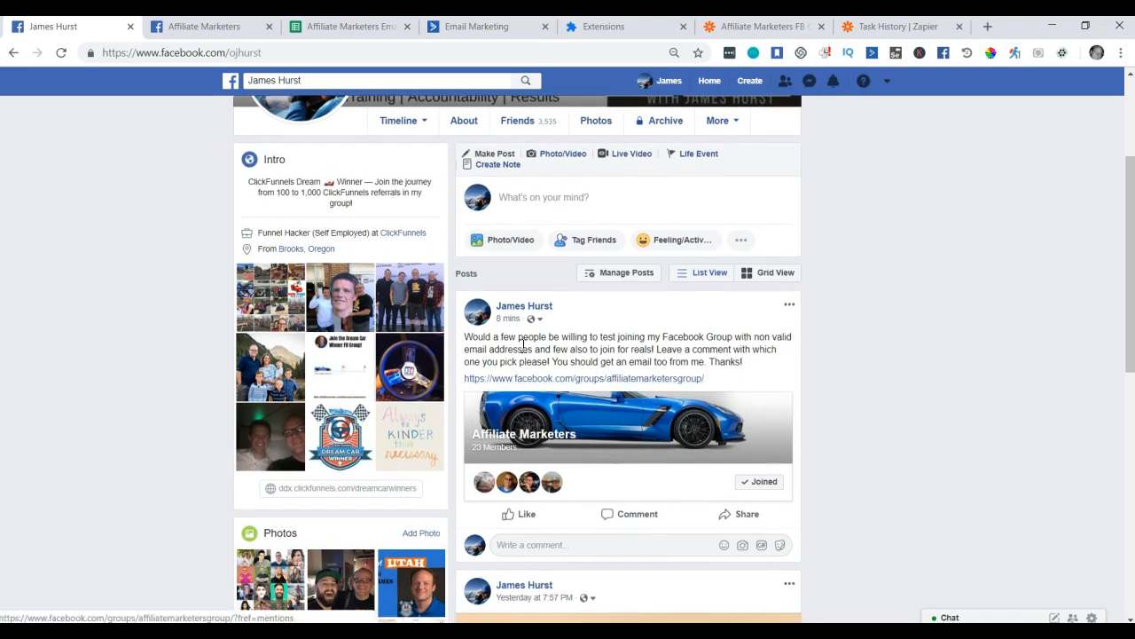
scroll(182, 307, "up", 5)
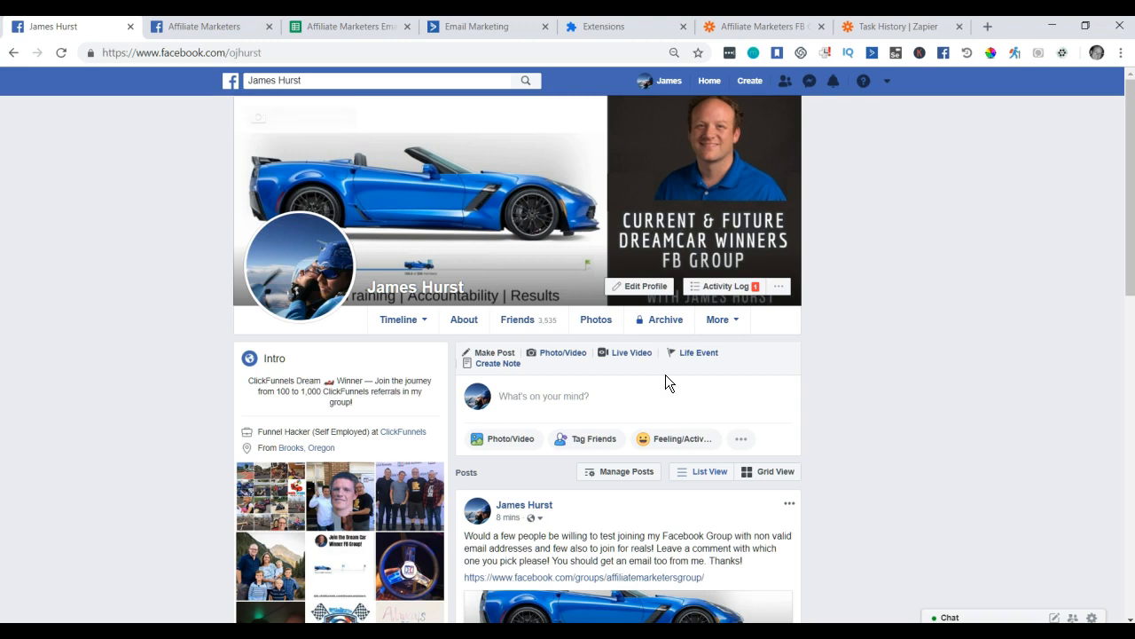
scroll(803, 403, "down", 2)
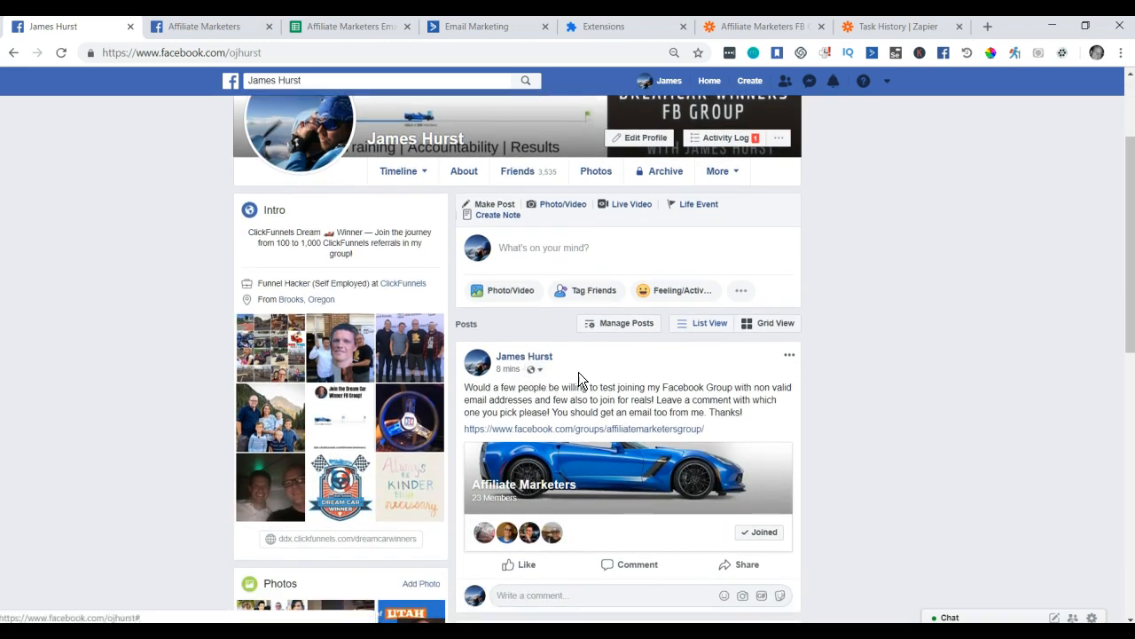
scroll(587, 368, "down", 1)
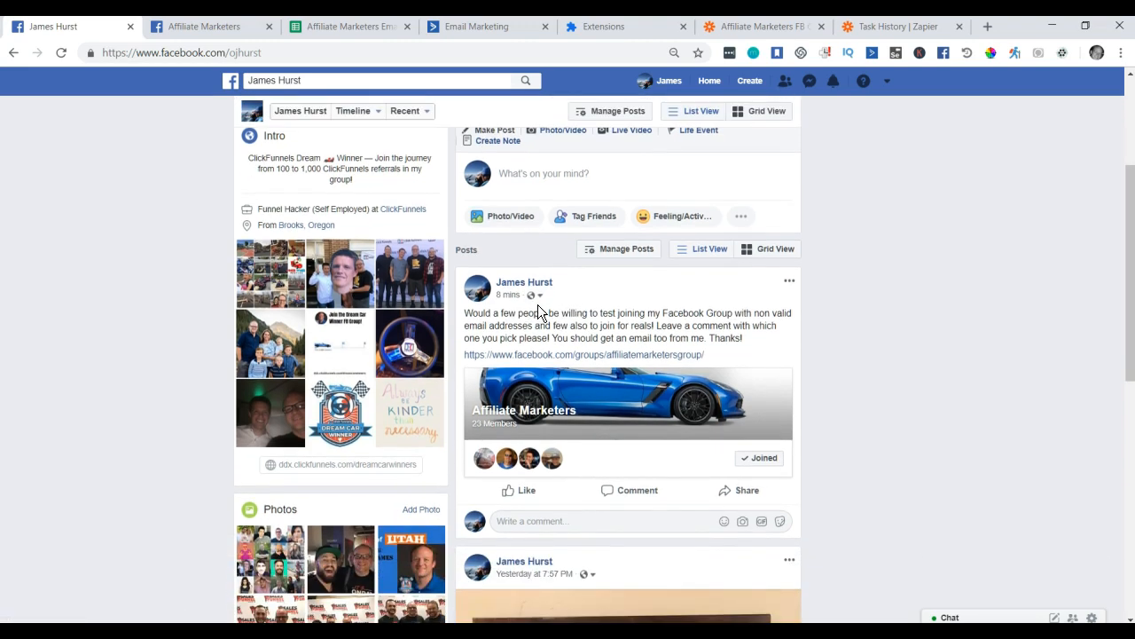
scroll(587, 312, "down", 1)
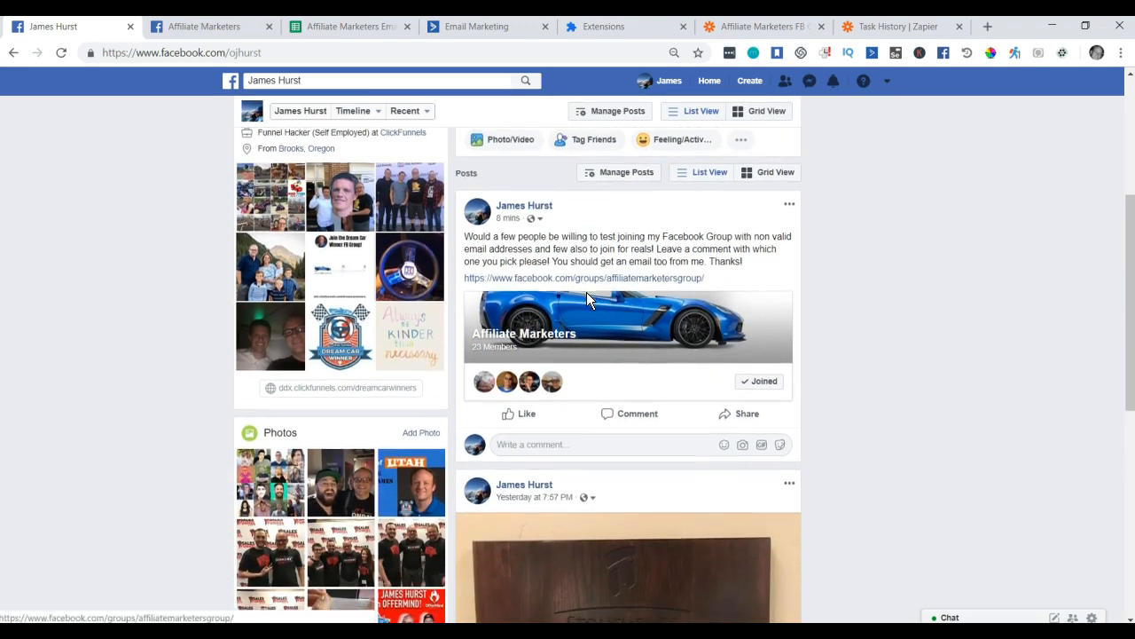
scroll(586, 291, "up", 1)
scroll(588, 320, "up", 1)
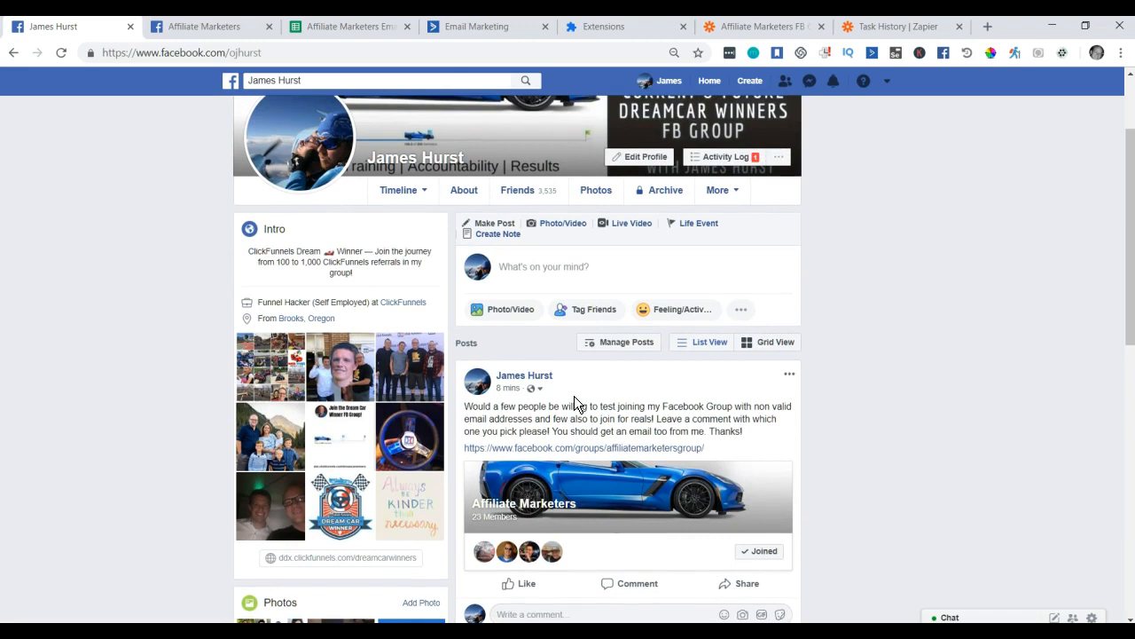
scroll(574, 396, "up", 2)
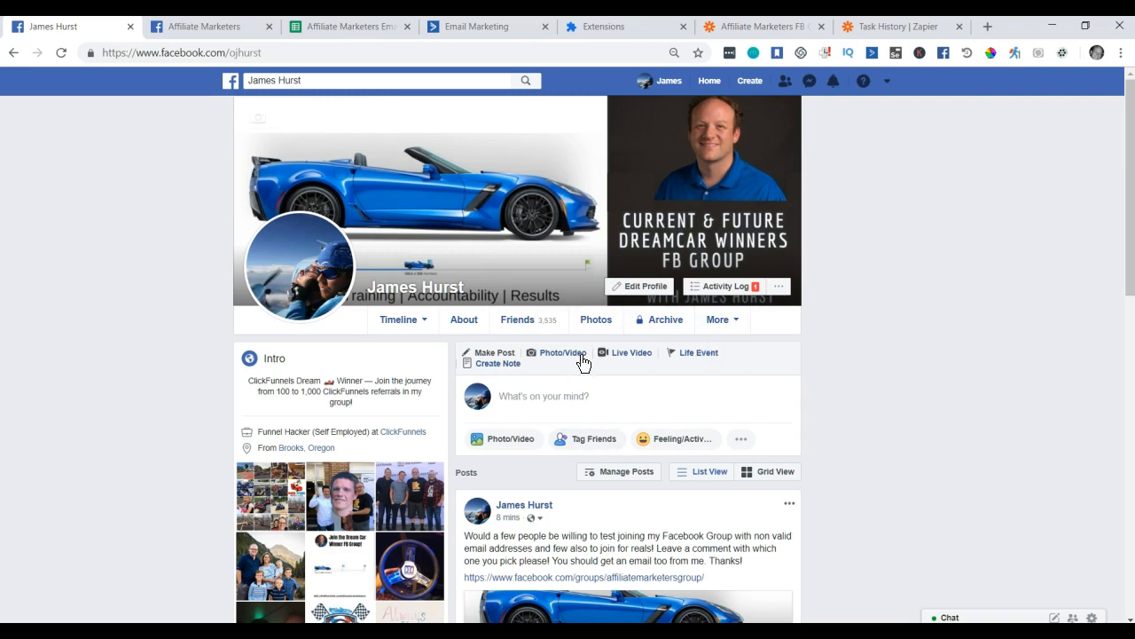
Replace the Email Slurper check interval of 3 with 1440 minutes.
left_click(1065, 53)
left_click_drag(364, 281, 345, 281)
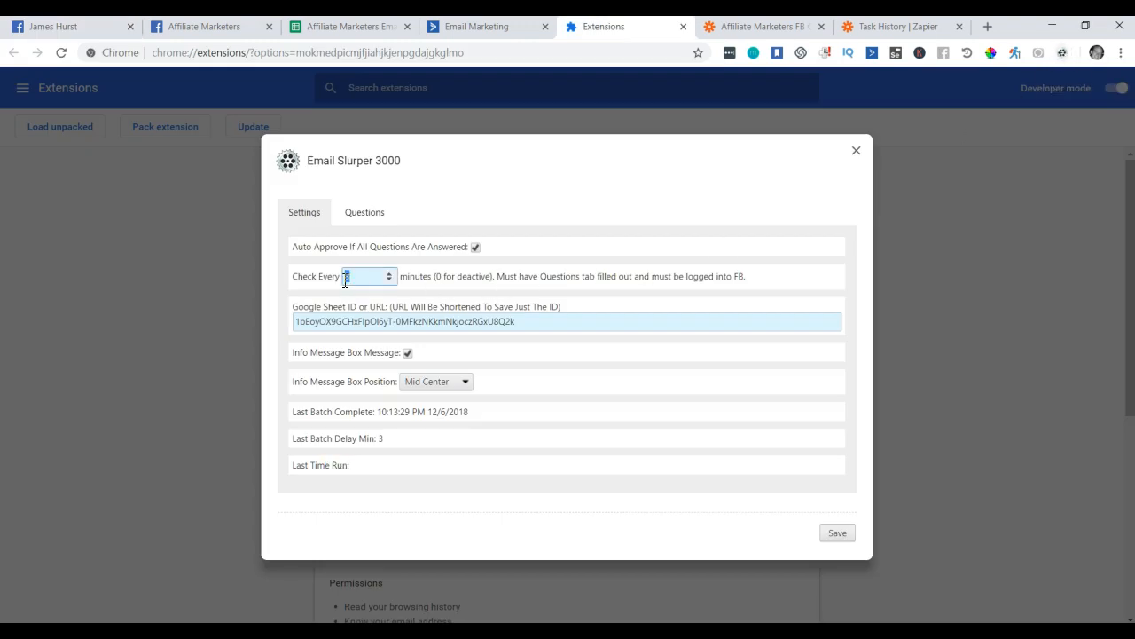
type("9999999")
key("ctrl+a")
type("30")
key("BackSpace")
key("BackSpace")
type("144")
type("0")
Verify 60 × 24 in a new tab's omnibox, then save the 1440-minute interval.
left_click(986, 27)
type("60 ")
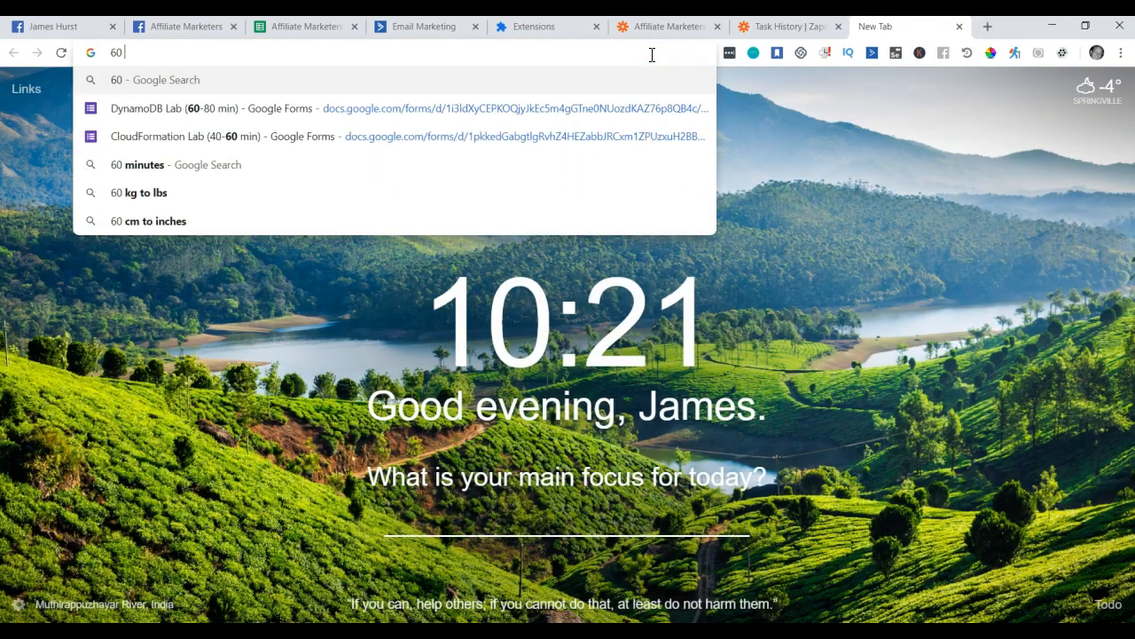
type("* 1")
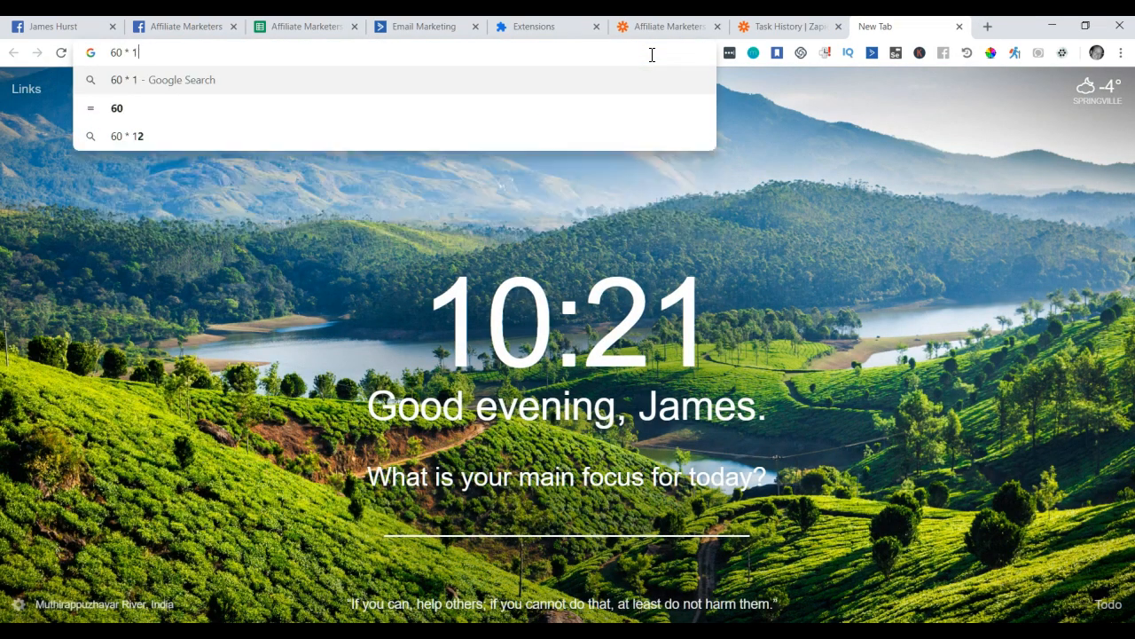
key("BackSpace")
type("24")
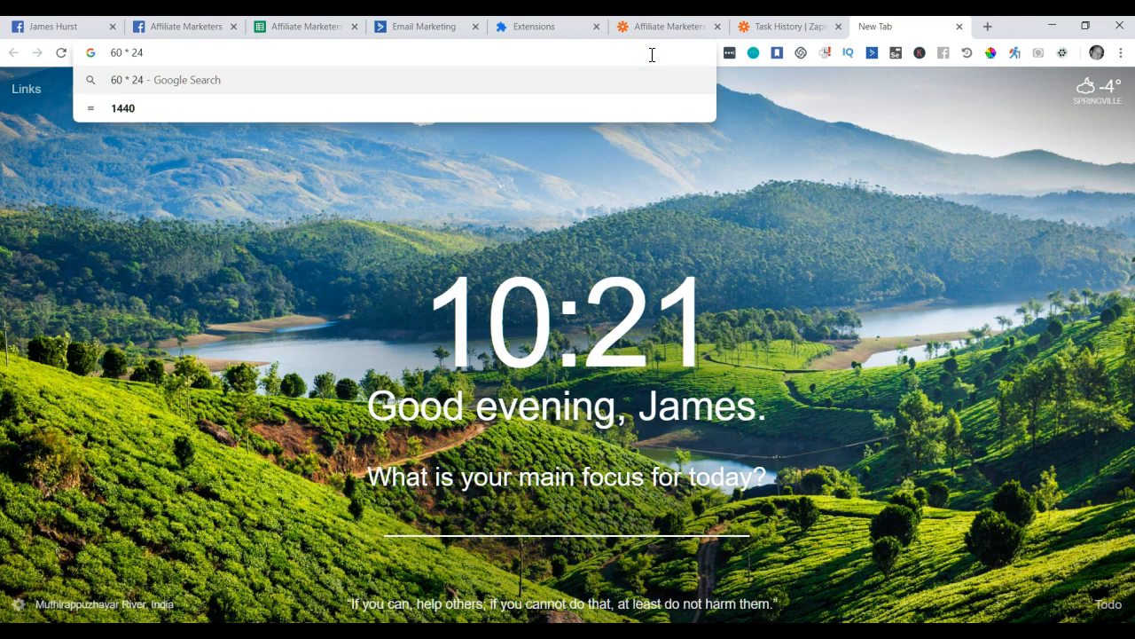
left_click(555, 29)
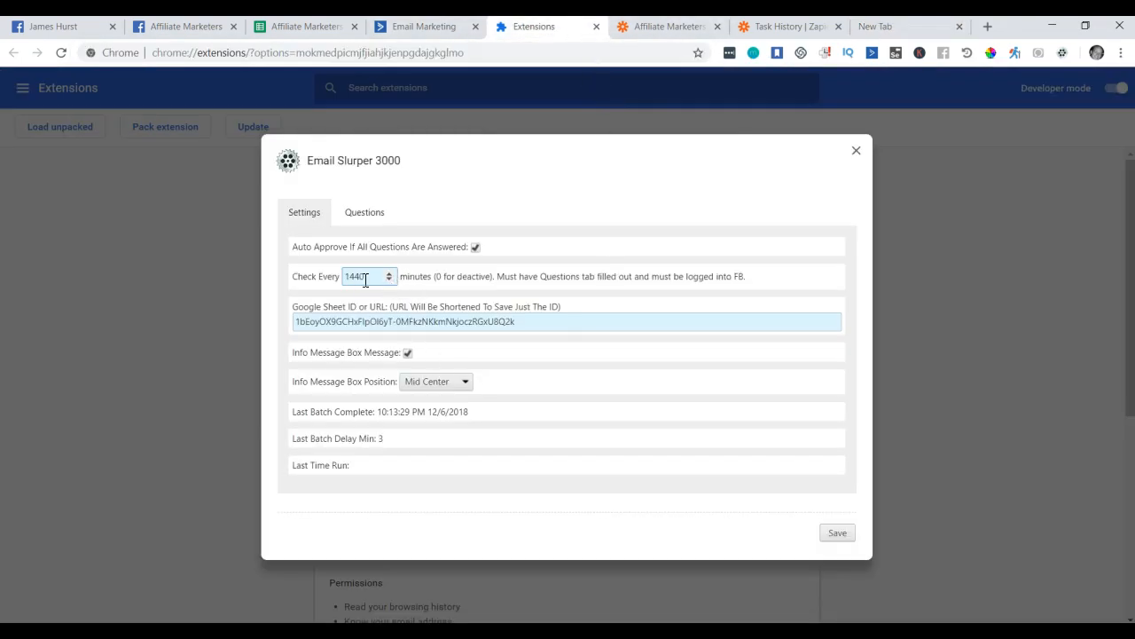
left_click(833, 532)
Enter the extension's support e-mail address in a new tab, then view the group's pending Member Requests.
left_click(988, 31)
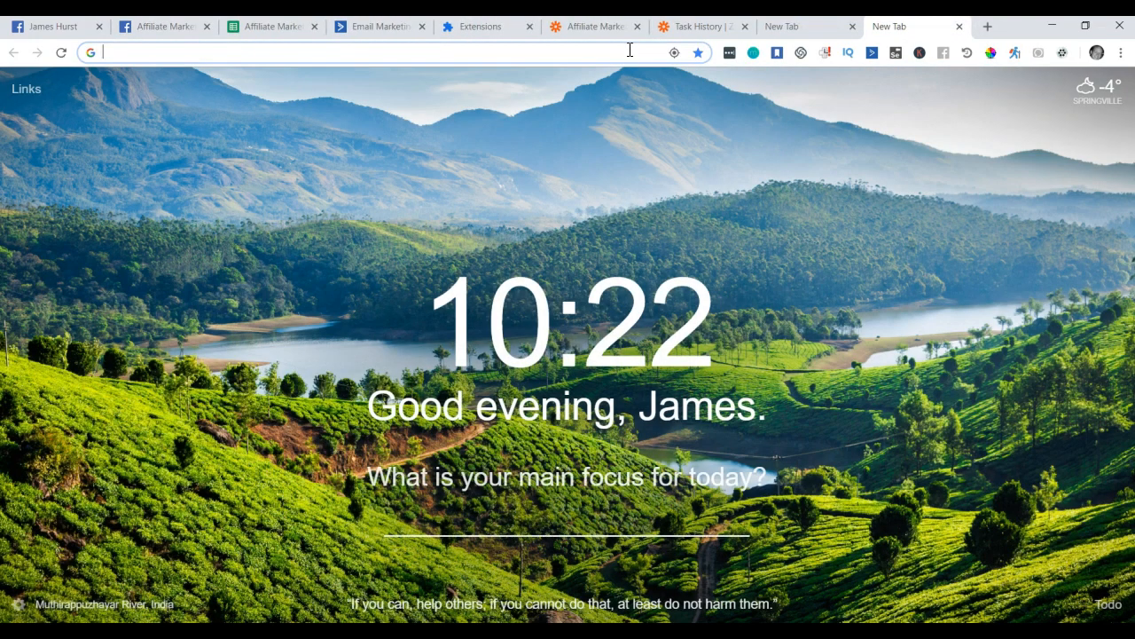
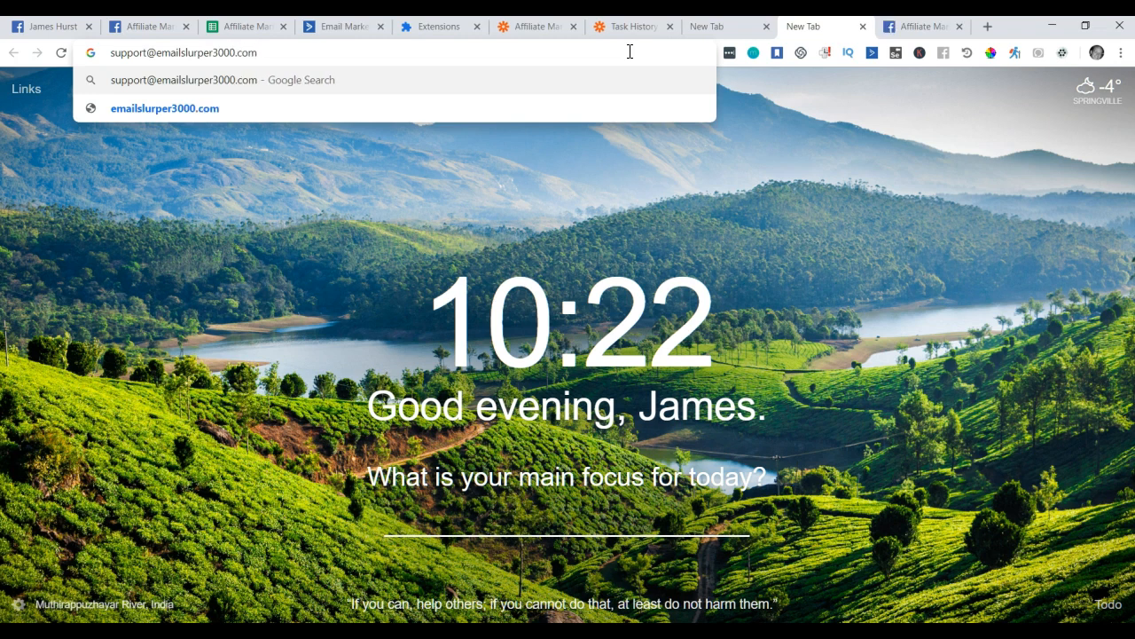
key("ctrl+a")
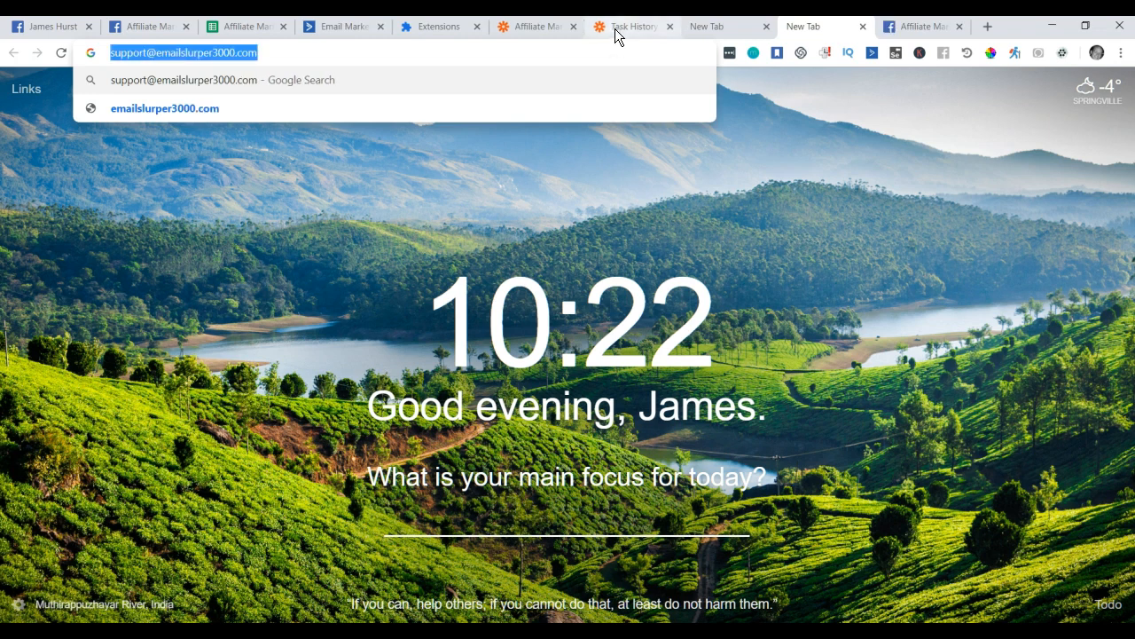
left_click(586, 55)
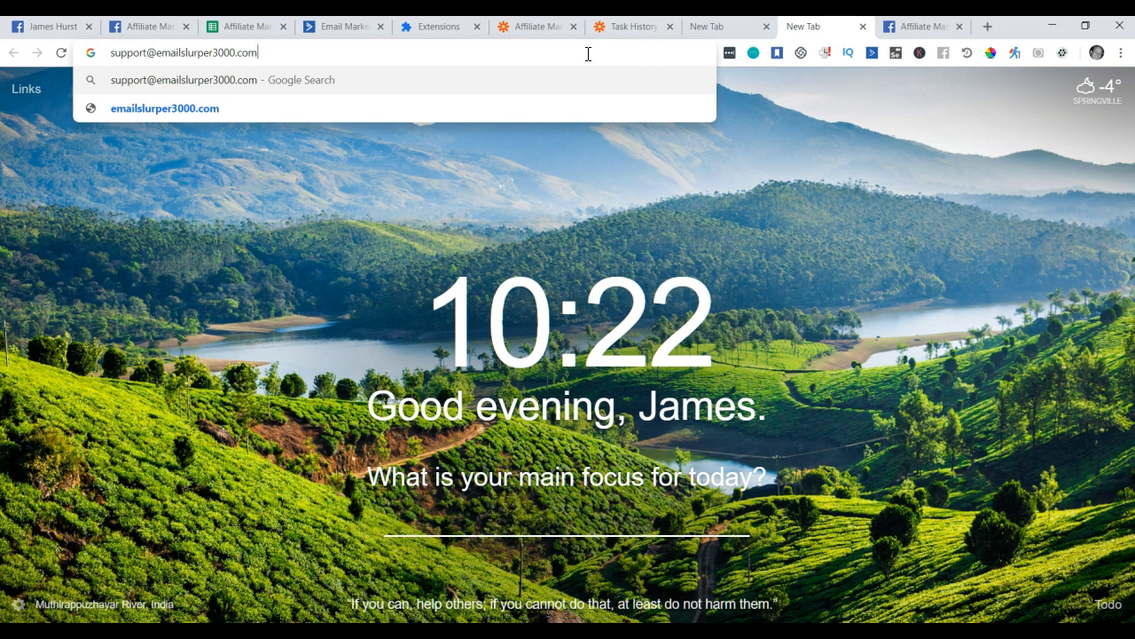
left_click(915, 31)
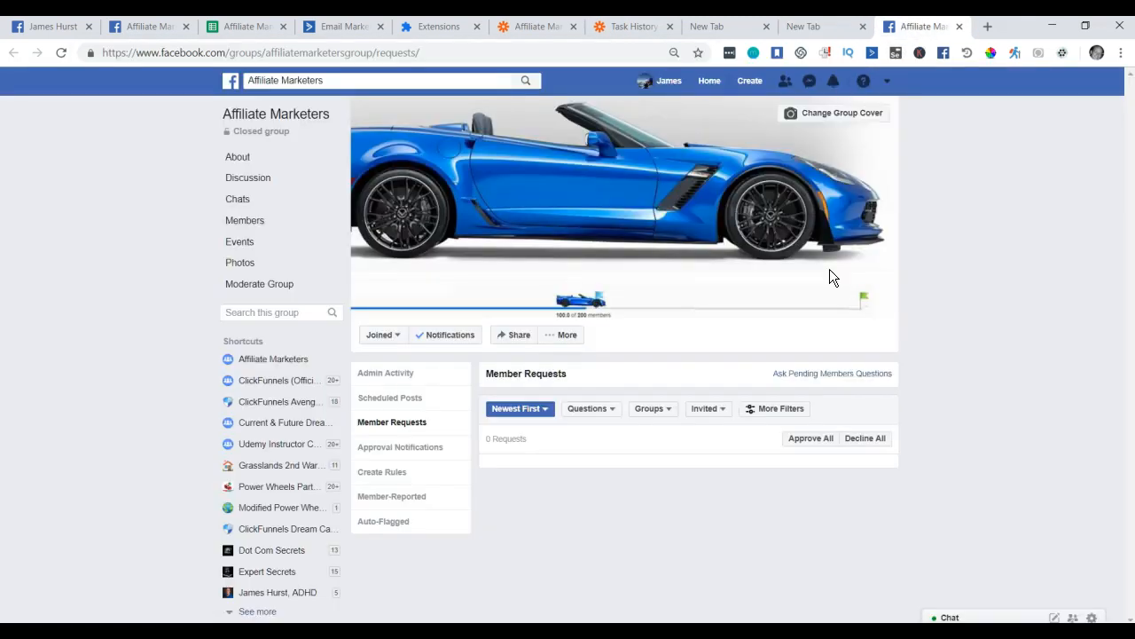
Re-save the Email Slurper settings with the 1440-minute check interval and close the options dialog.
left_click(1067, 56)
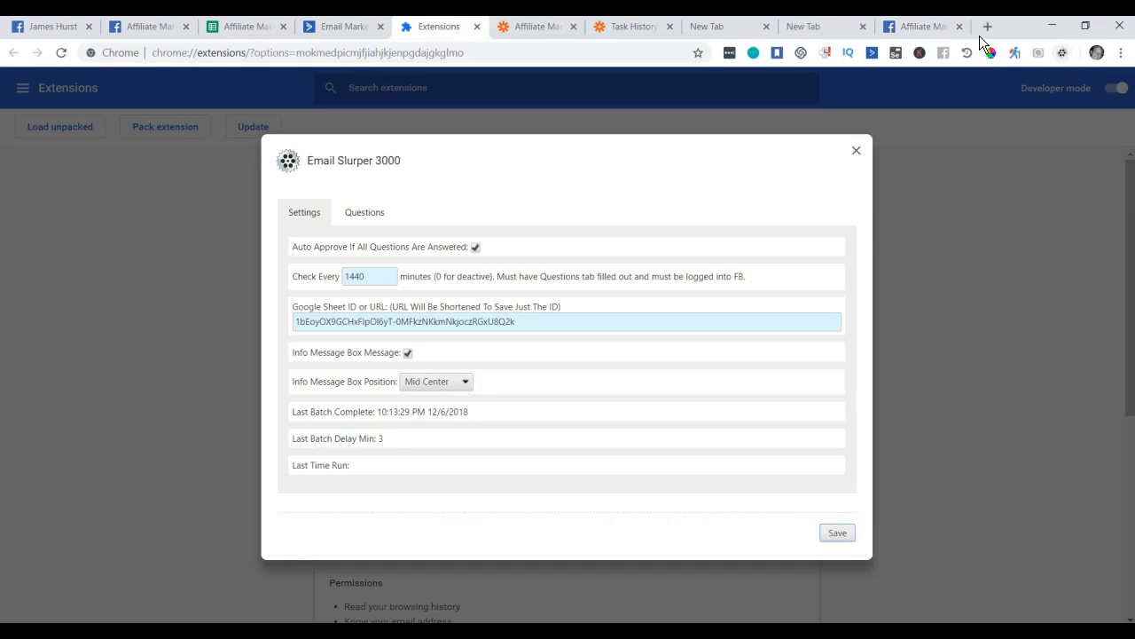
left_click(835, 533)
left_click(836, 530)
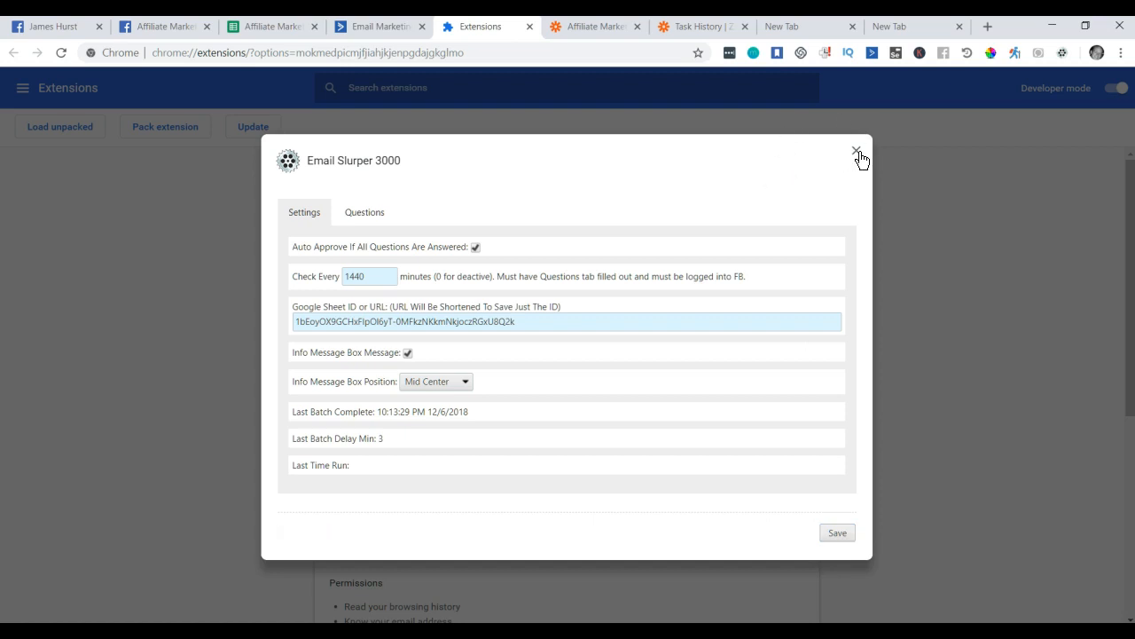
left_click(856, 150)
Go from the Facebook profile to the 23-member Affiliate Marketers closed group's discussion page.
left_click(64, 27)
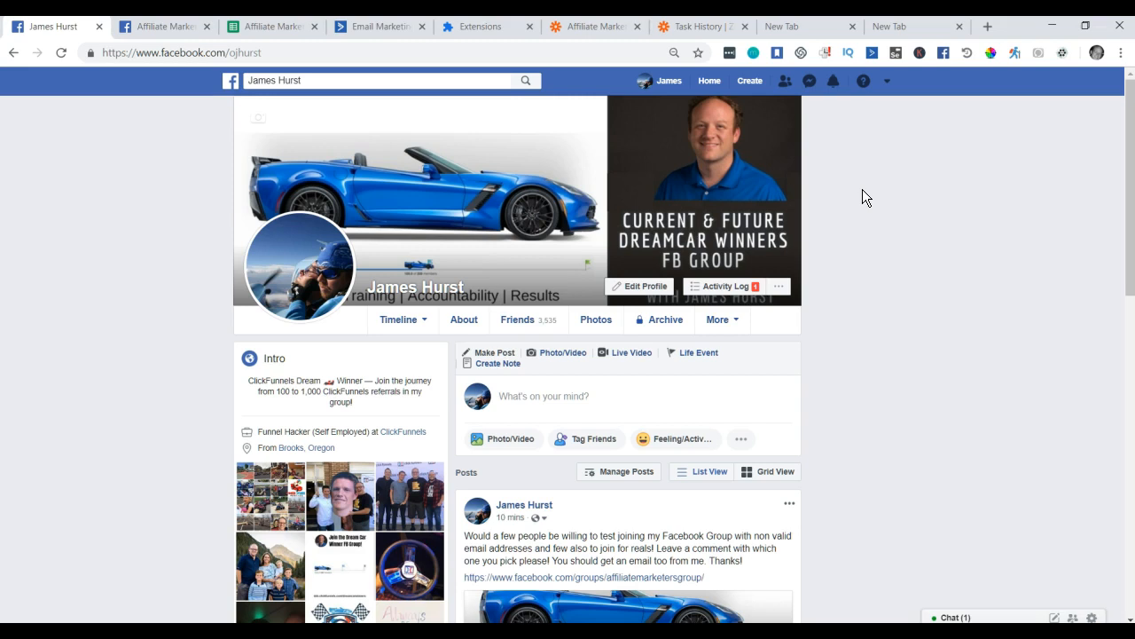
left_click(175, 27)
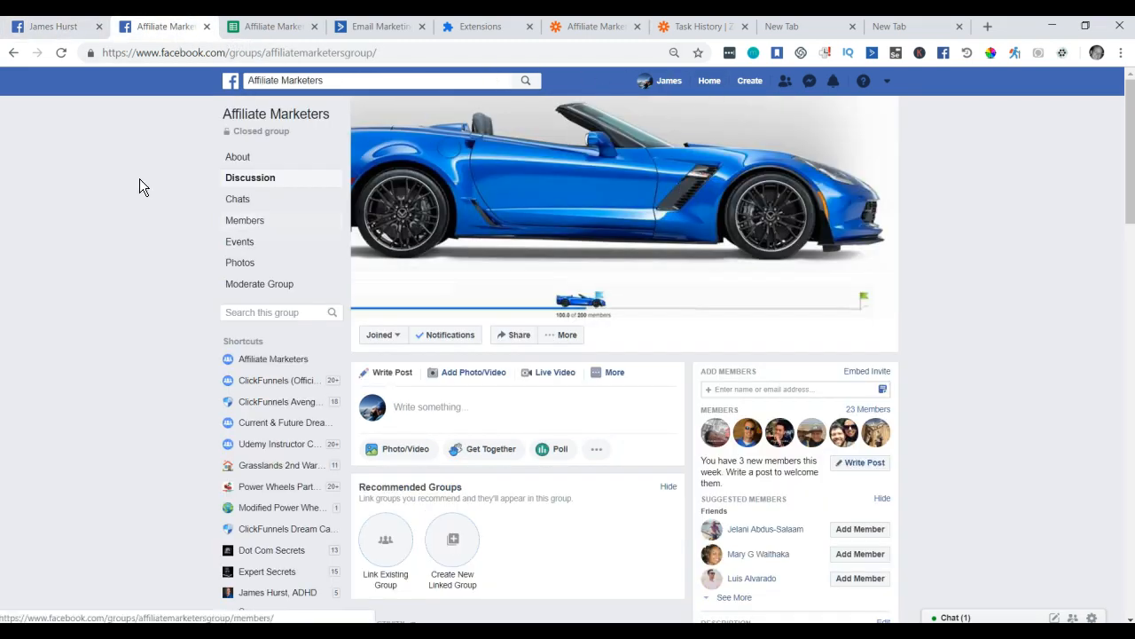